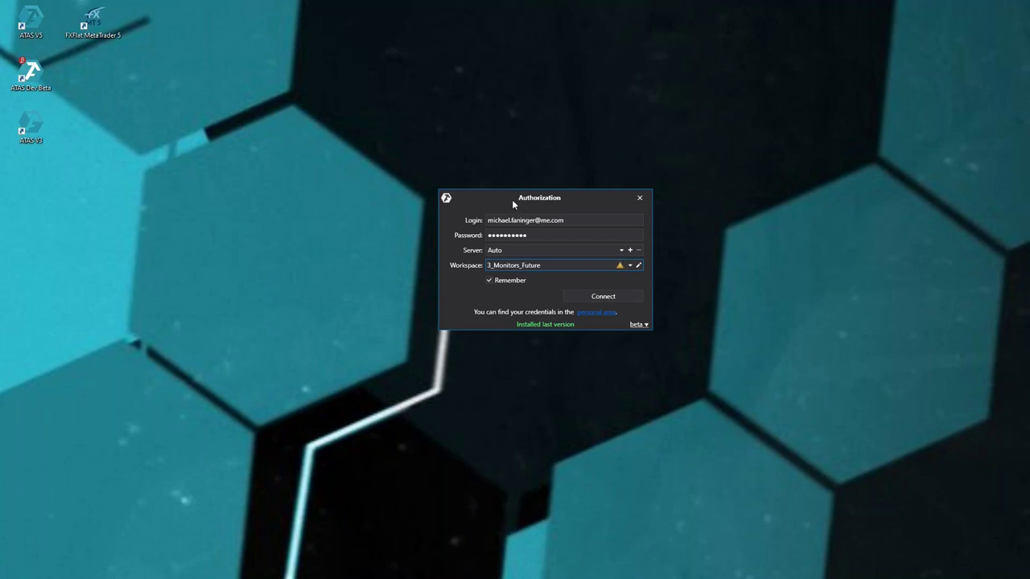
- Move the Authorization dialog slightly and place the cursor in its login and password fields in turn
left_click_drag(512, 199, 496, 188)
left_click(477, 209)
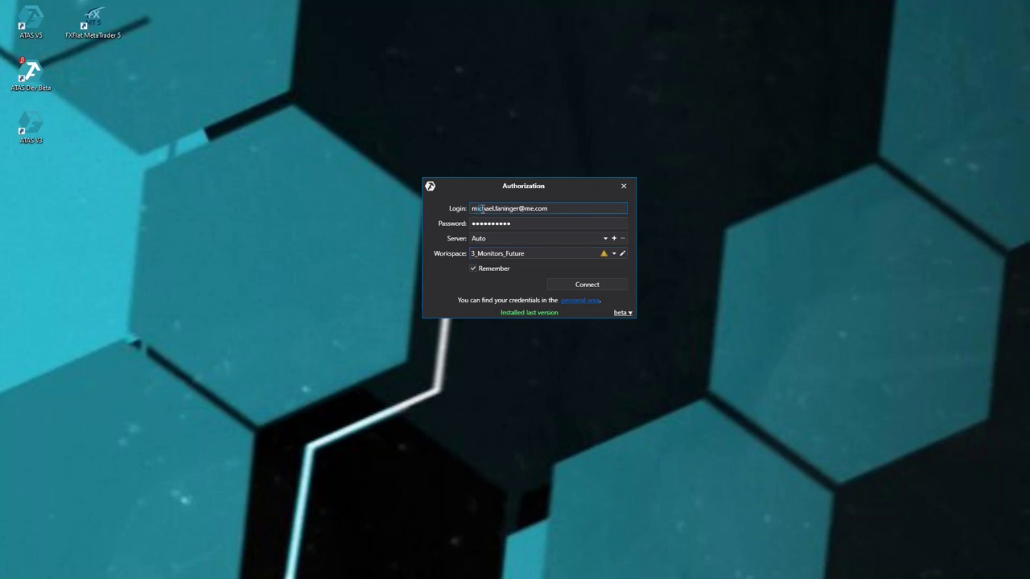
left_click(489, 222)
- Set the login server to Auto and look through the list of available workspaces
left_click(603, 238)
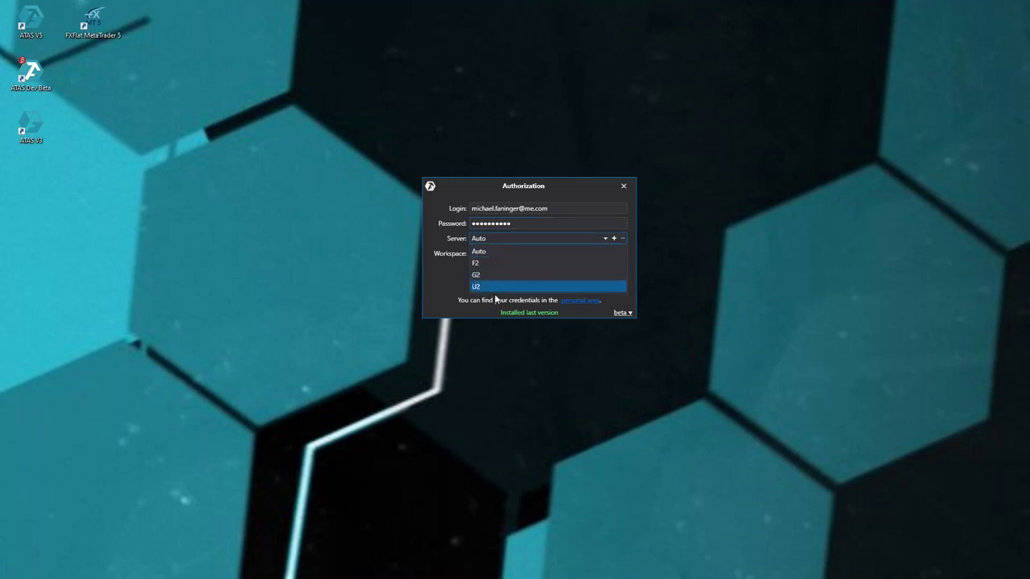
left_click(605, 239)
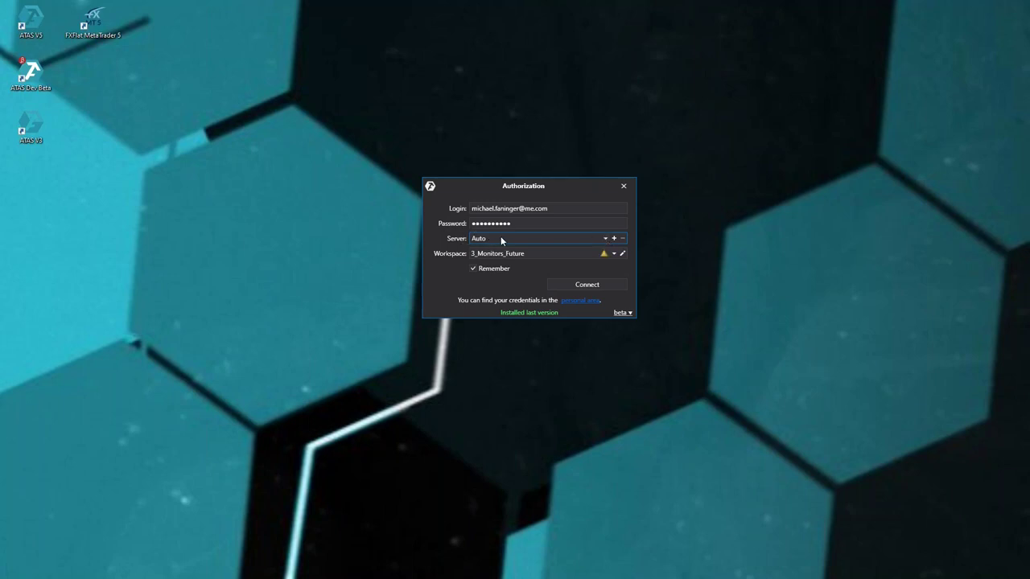
left_click(606, 239)
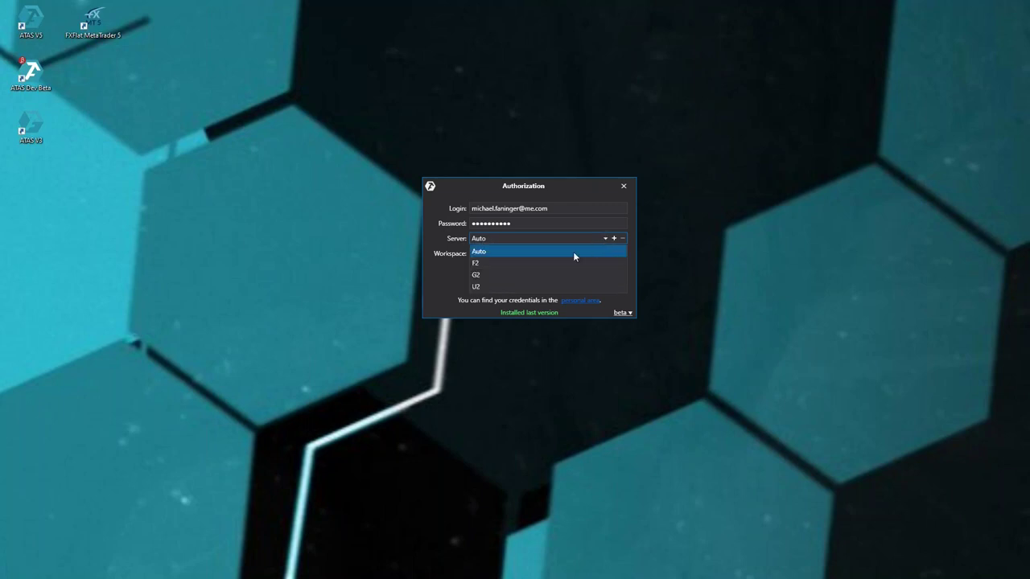
left_click(536, 252)
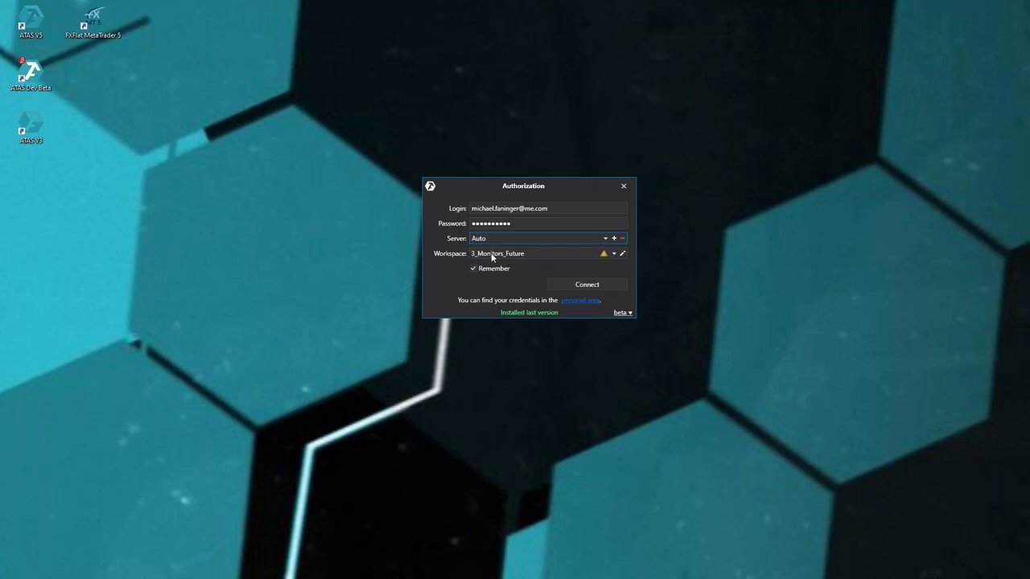
left_click(613, 253)
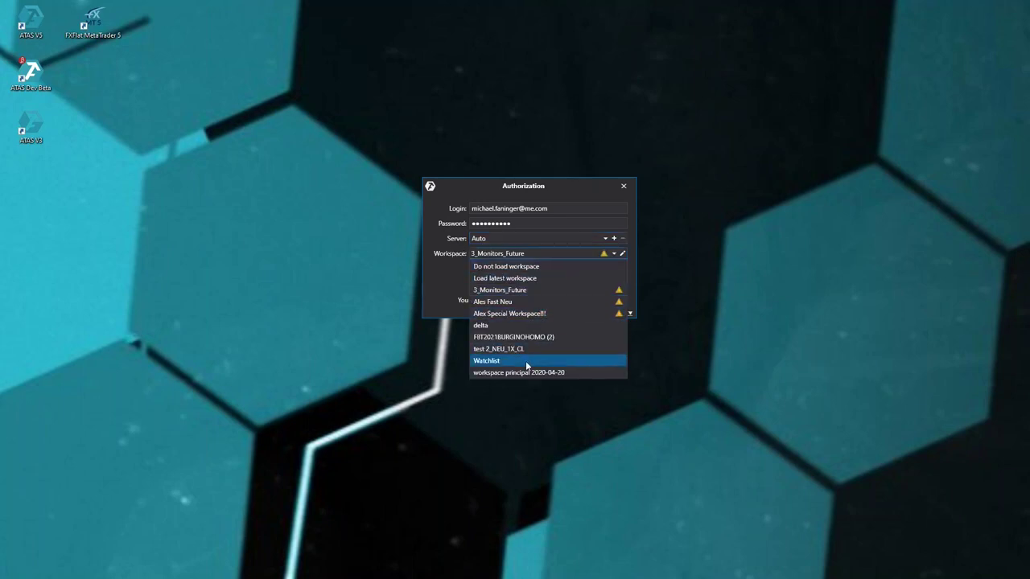
left_click(523, 254)
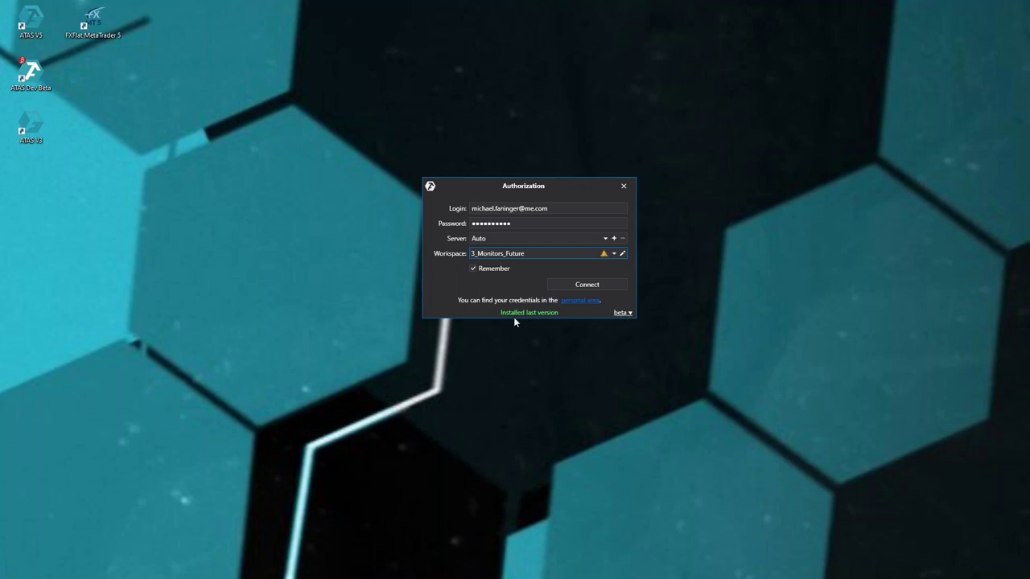
- Review the platform version options and preview the switch to the stable version without accepting it
left_click(620, 314)
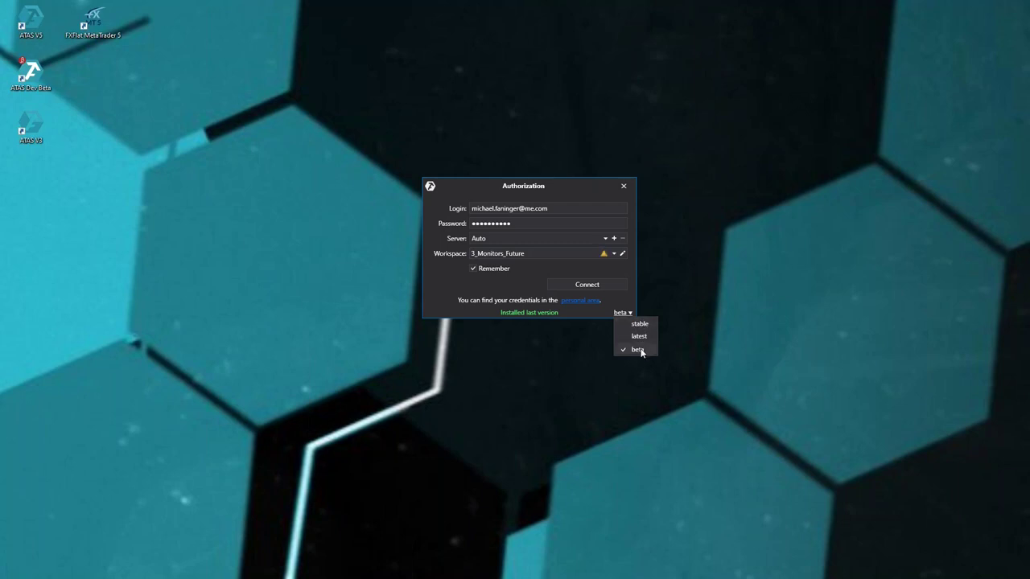
left_click(602, 323)
left_click(622, 315)
left_click(631, 312)
left_click(632, 312)
left_click(638, 323)
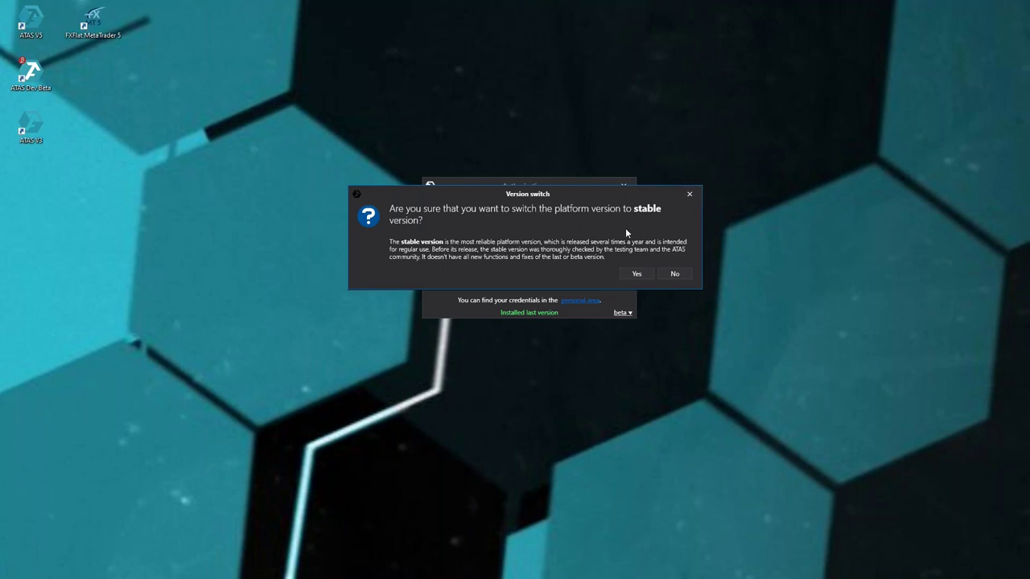
left_click(690, 196)
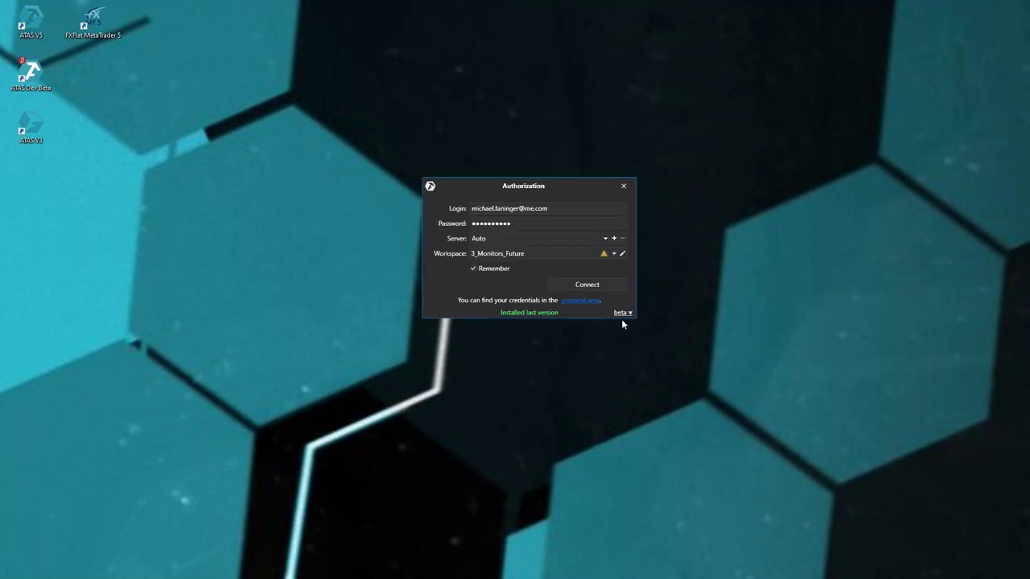
left_click(622, 315)
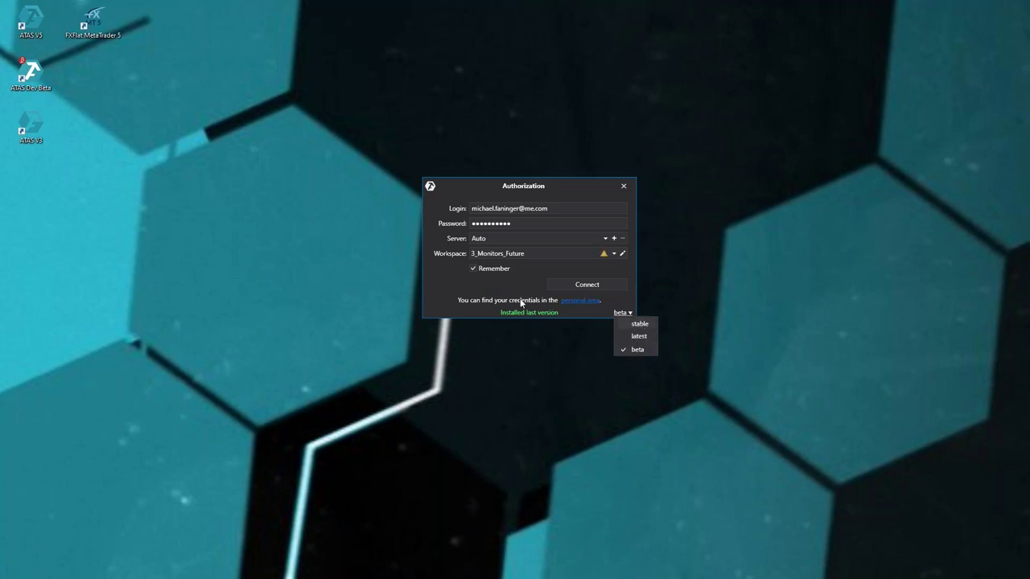
left_click(489, 279)
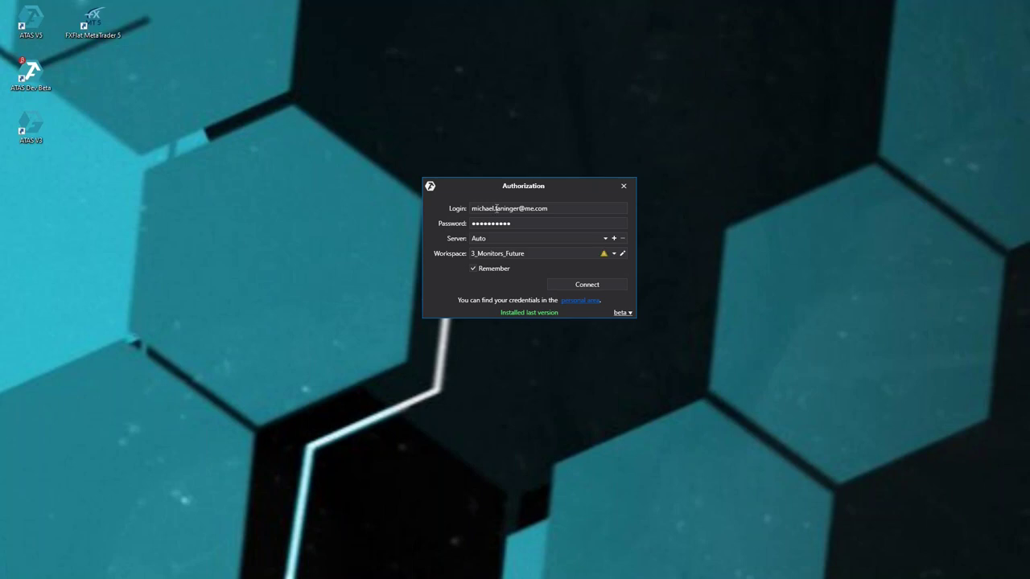
- Check for a platform update and review which saved workspaces carry a warning
left_click(515, 316)
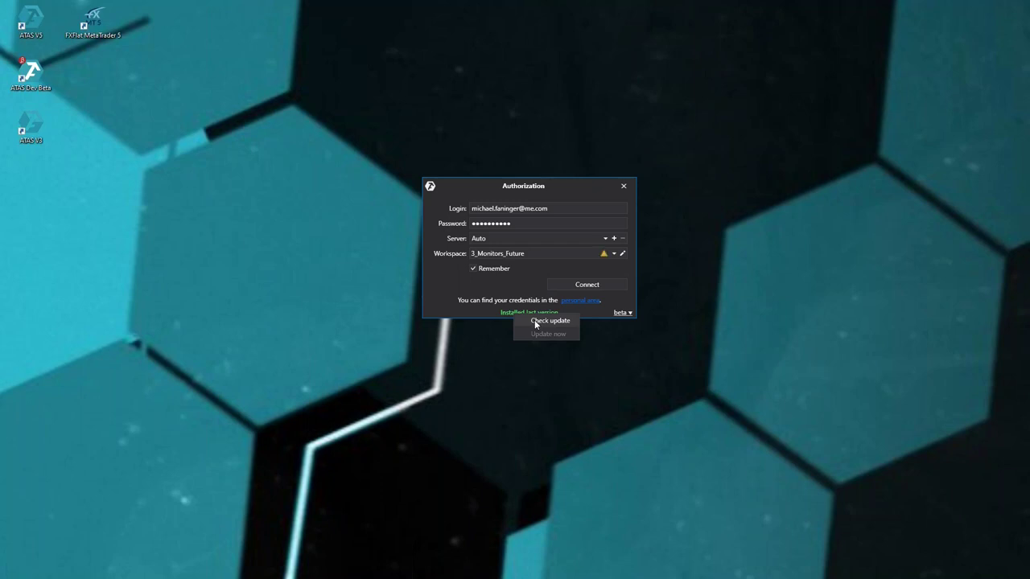
left_click(538, 321)
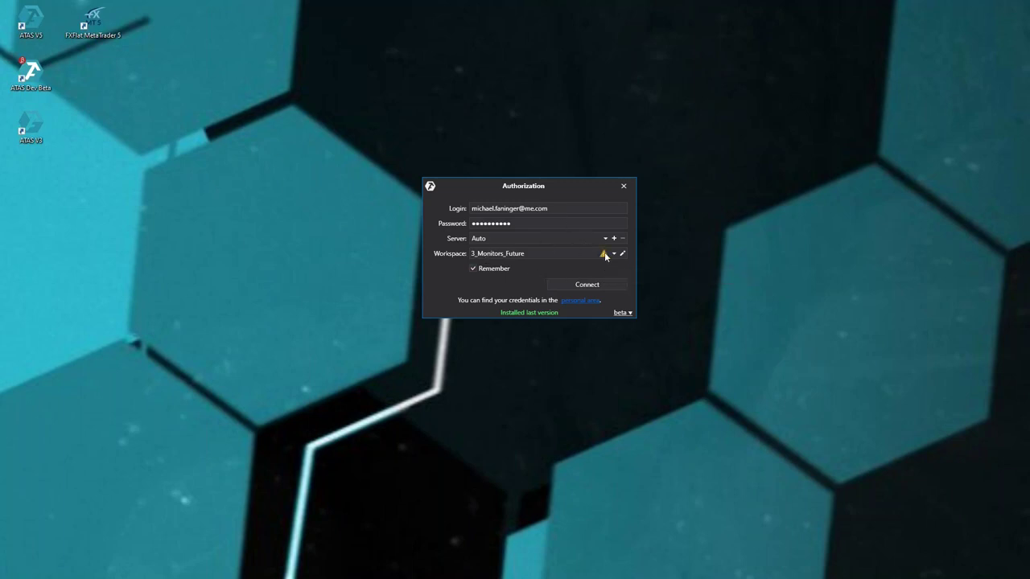
mouse_move(604, 256)
left_click(613, 254)
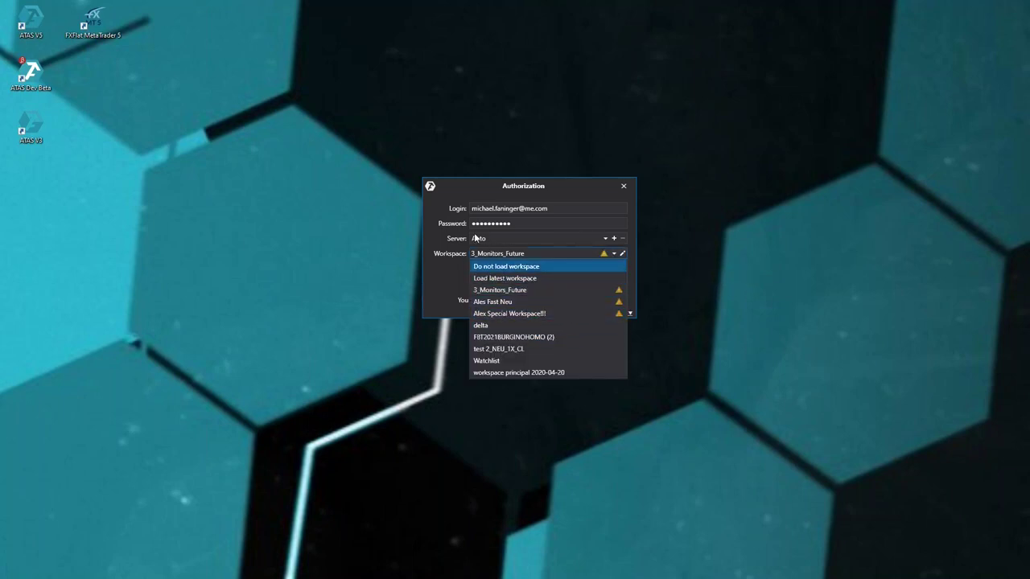
left_click(439, 275)
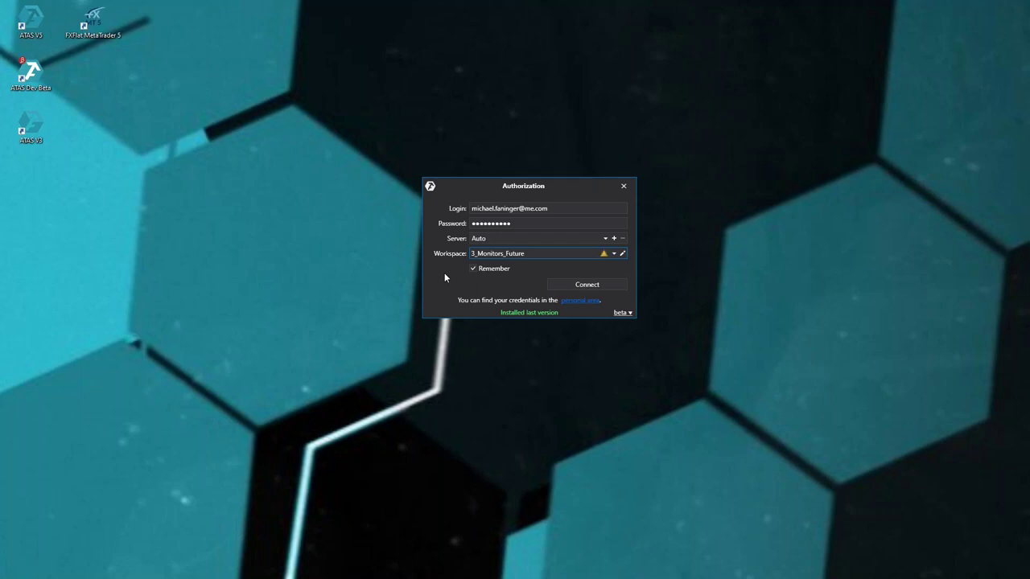
- Examine the modules, load days and summary of the 3_Monitors_Future workspace in the workspace editor, leaving it without saving
mouse_move(603, 255)
left_click(604, 255)
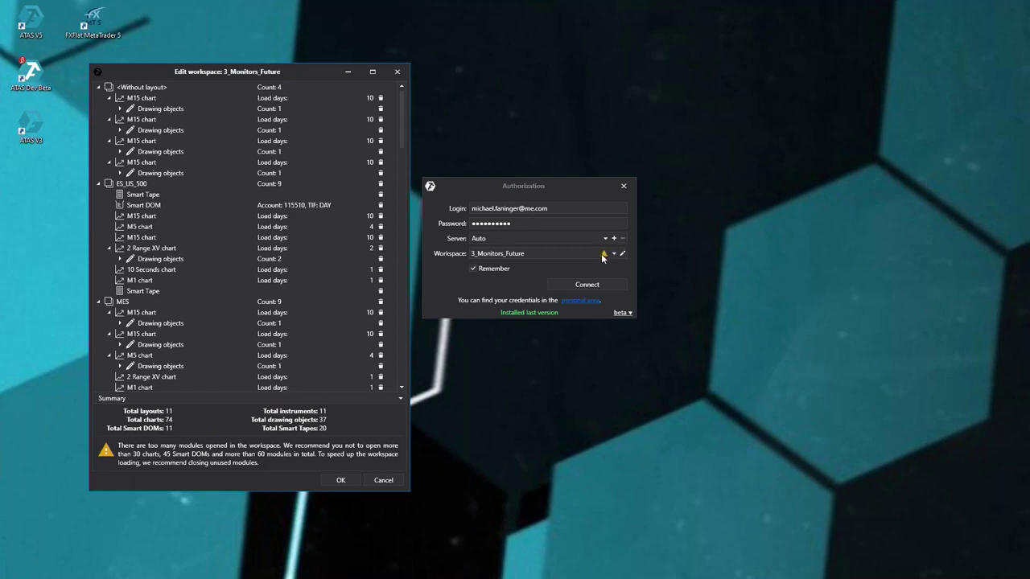
scroll(386, 140, "down", 7)
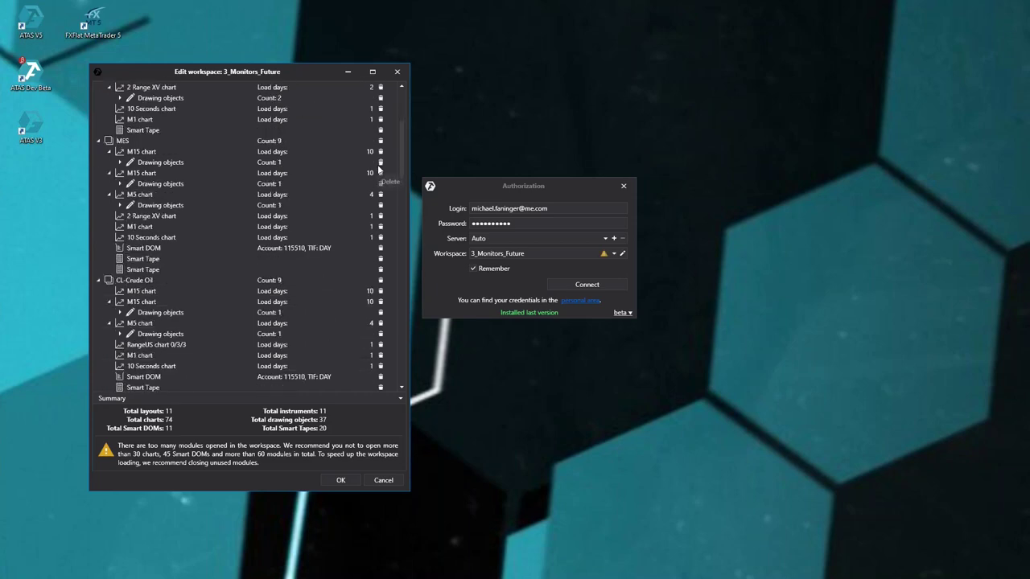
scroll(385, 258, "up", 20)
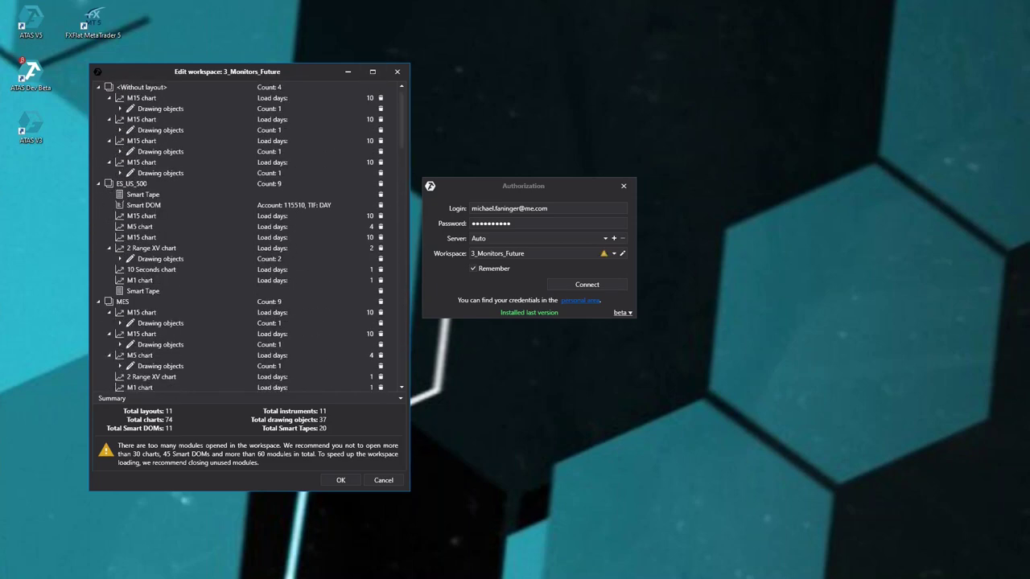
scroll(292, 256, "down", 12)
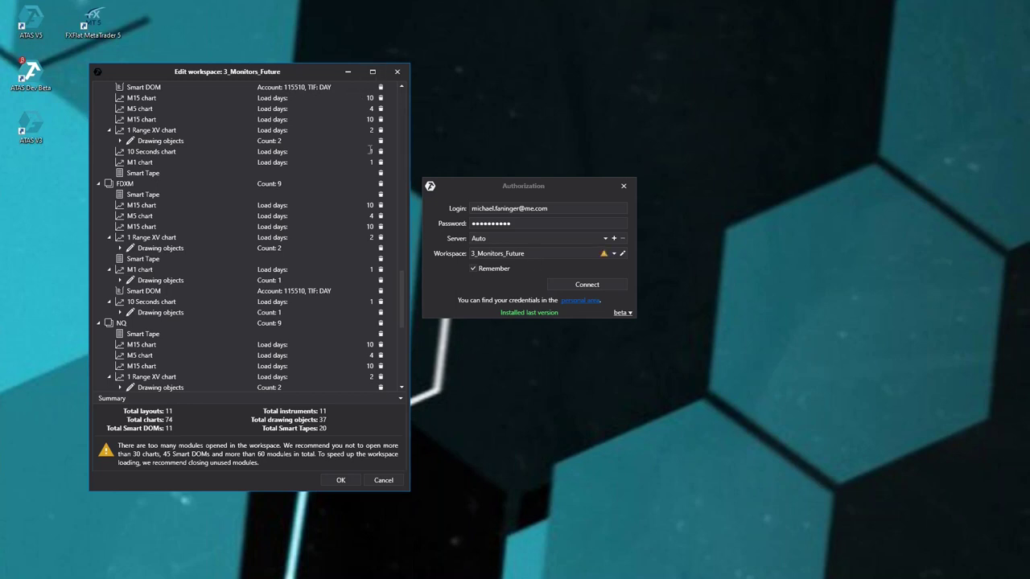
scroll(375, 161, "up", 20)
scroll(375, 161, "up", 6)
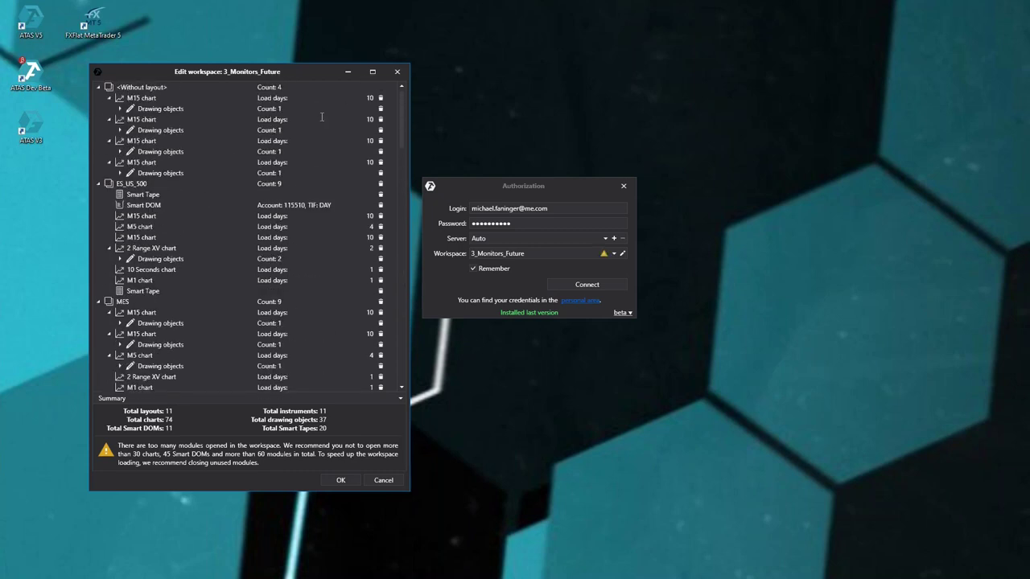
key("Tab")
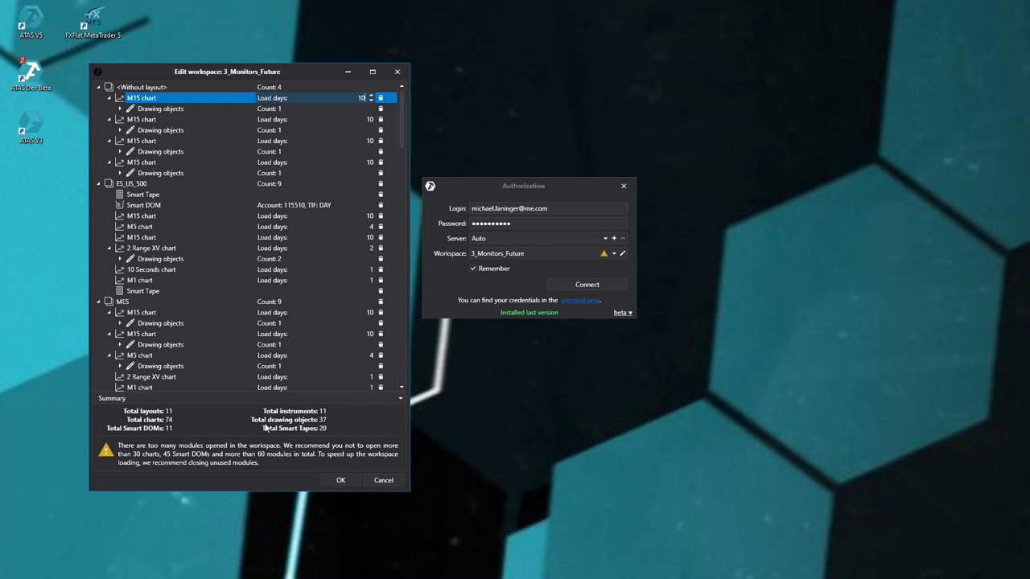
scroll(227, 291, "down", 10)
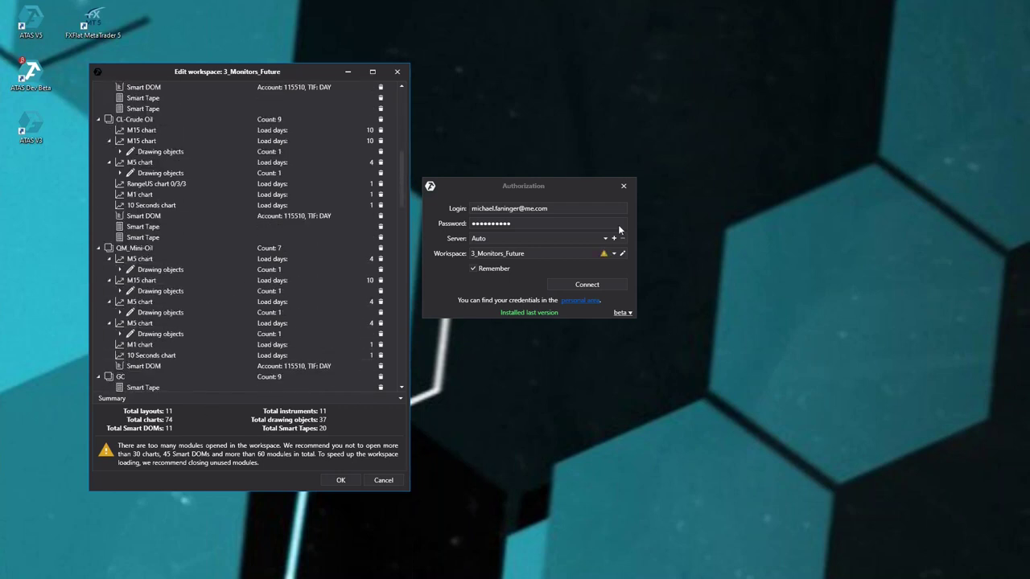
left_click(384, 482)
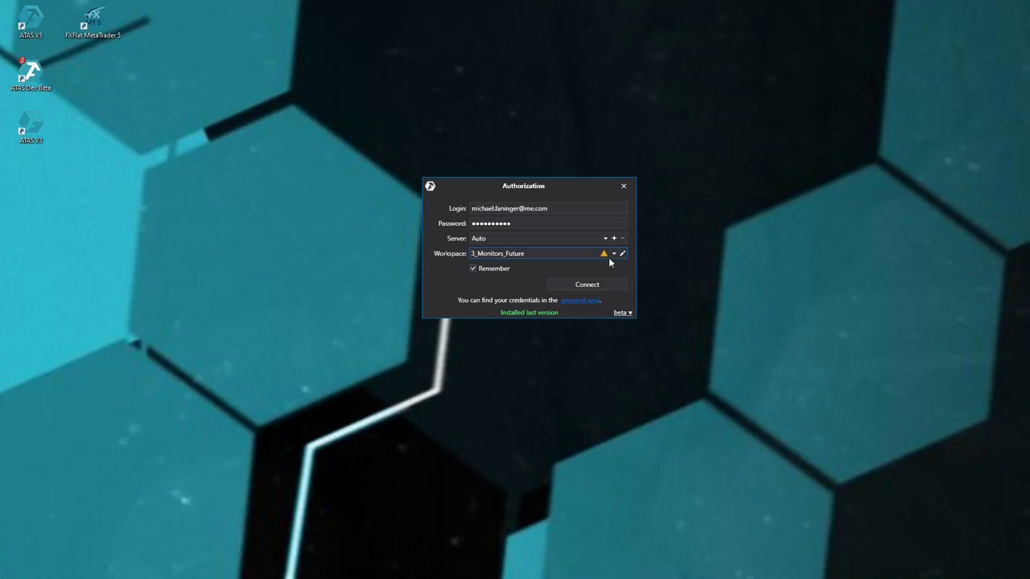
- Check the warning on the selected workspace and close the Authorization dialog
mouse_move(602, 255)
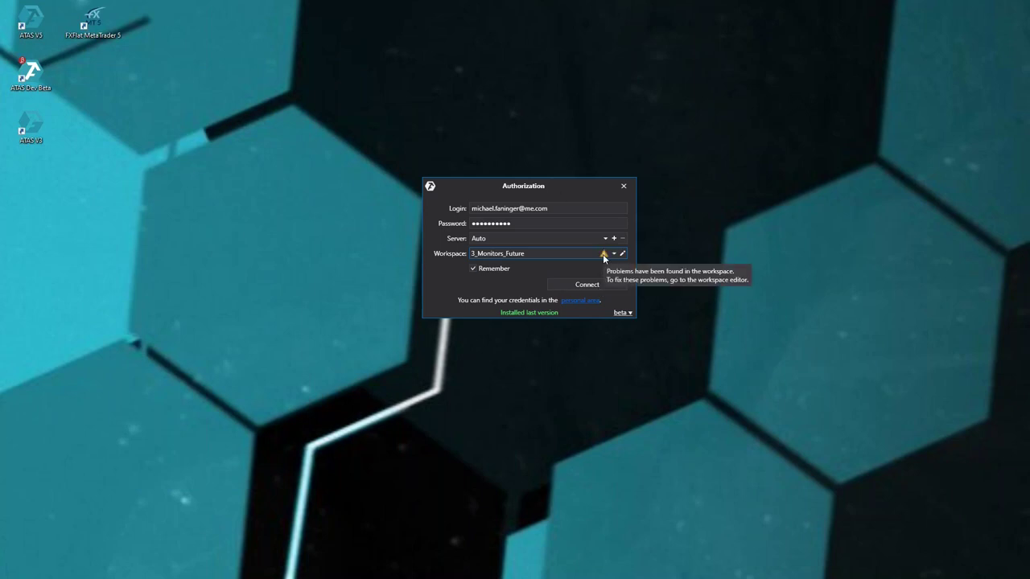
left_click(625, 187)
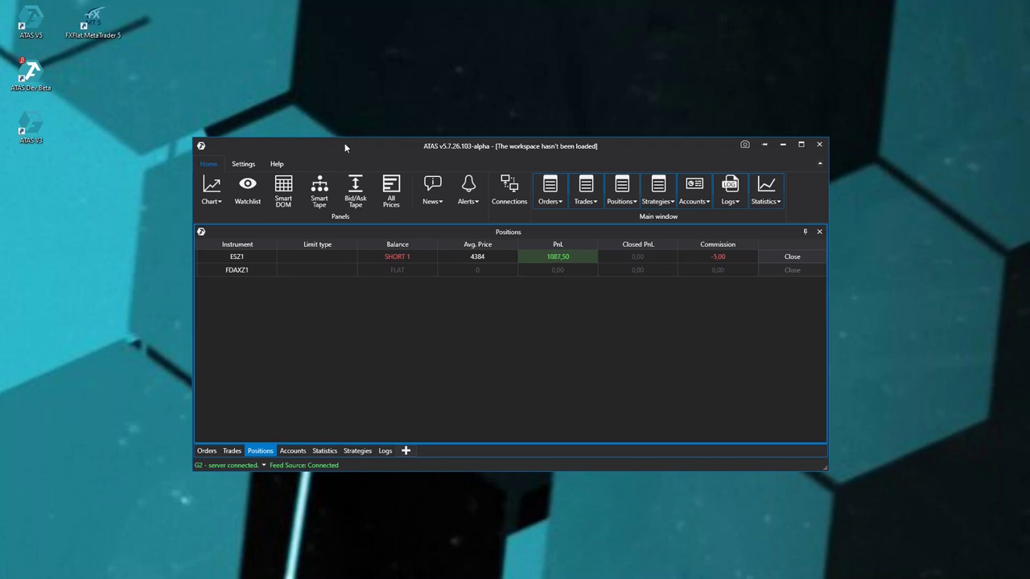
- Move the main ATAS window slightly and look over its Home and Settings command groups
left_click_drag(344, 142, 343, 127)
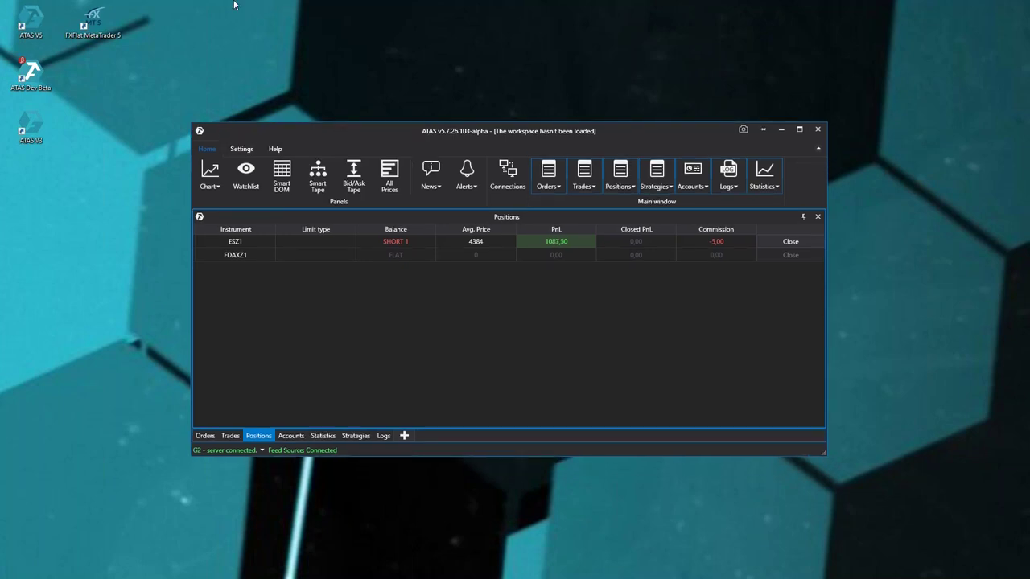
left_click(240, 147)
left_click(207, 150)
left_click(241, 149)
left_click(207, 149)
- Start a new chart and look through the favorite instruments offered for it
left_click(208, 173)
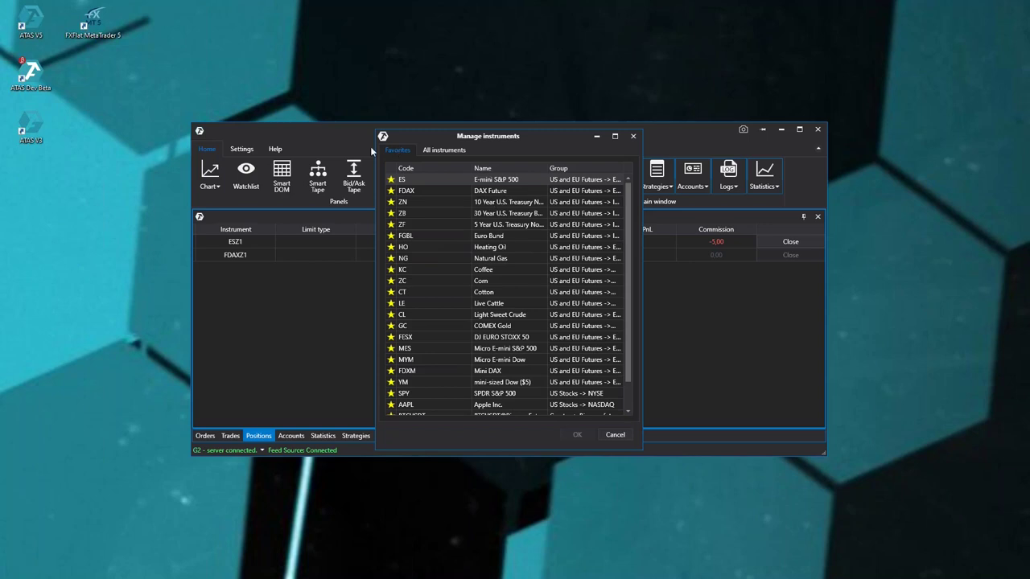
scroll(477, 264, "down", 1)
scroll(476, 264, "up", 1)
left_click(453, 150)
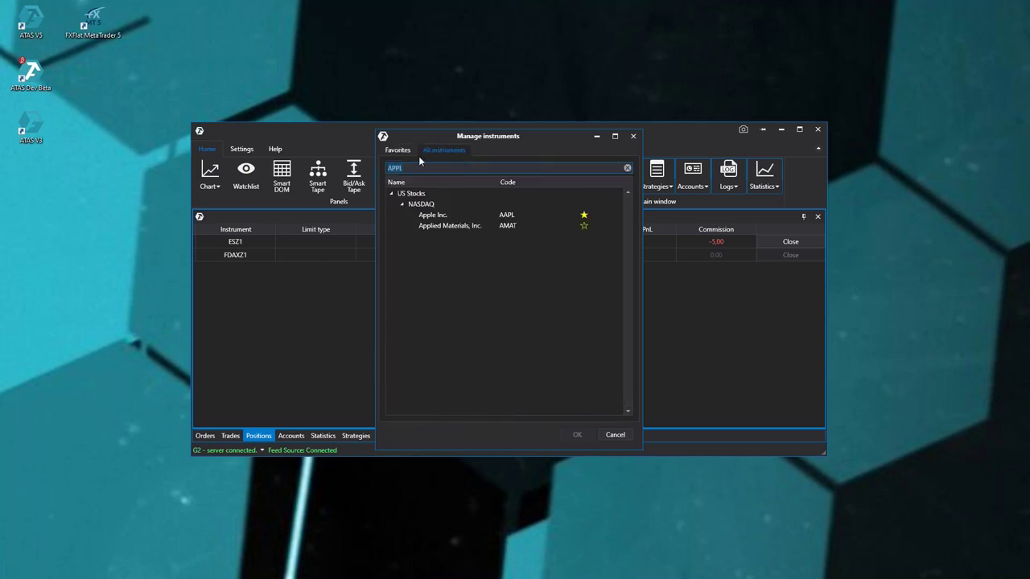
left_click(402, 150)
scroll(456, 190, "down", 1)
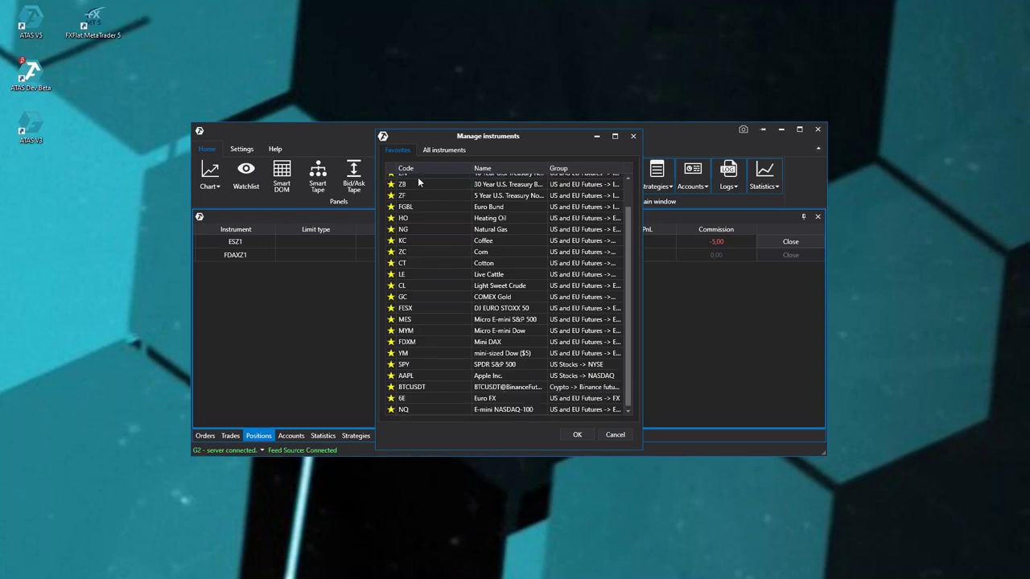
scroll(390, 325, "up", 1)
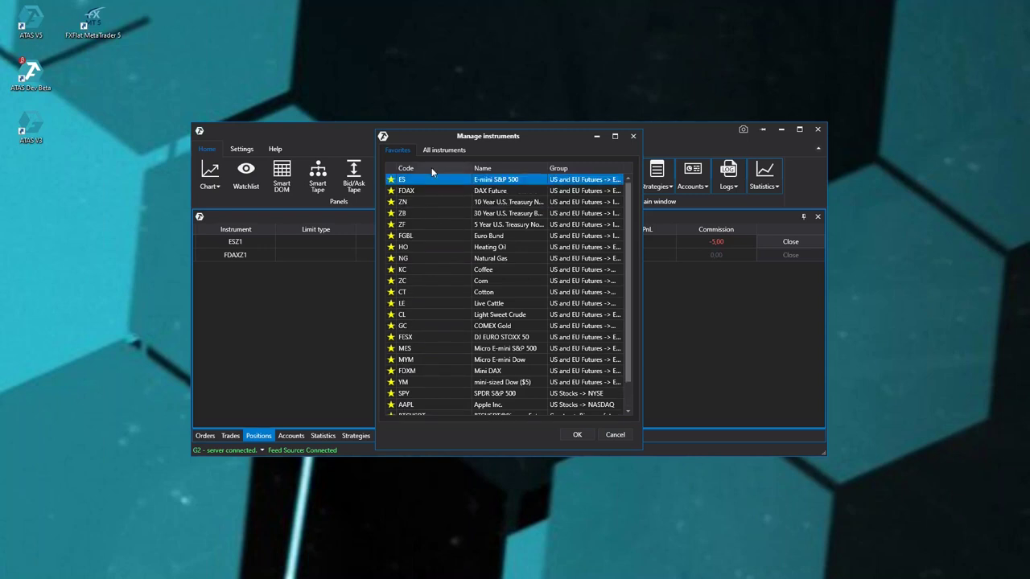
- Clear the APPL search filter from the full instrument list and browse its market categories
left_click(435, 151)
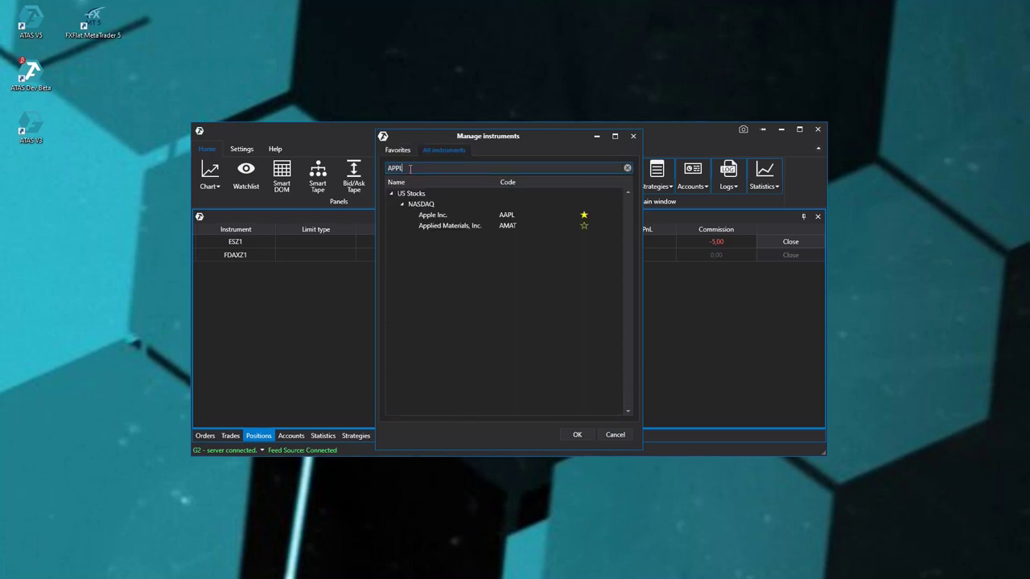
key("BackSpace")
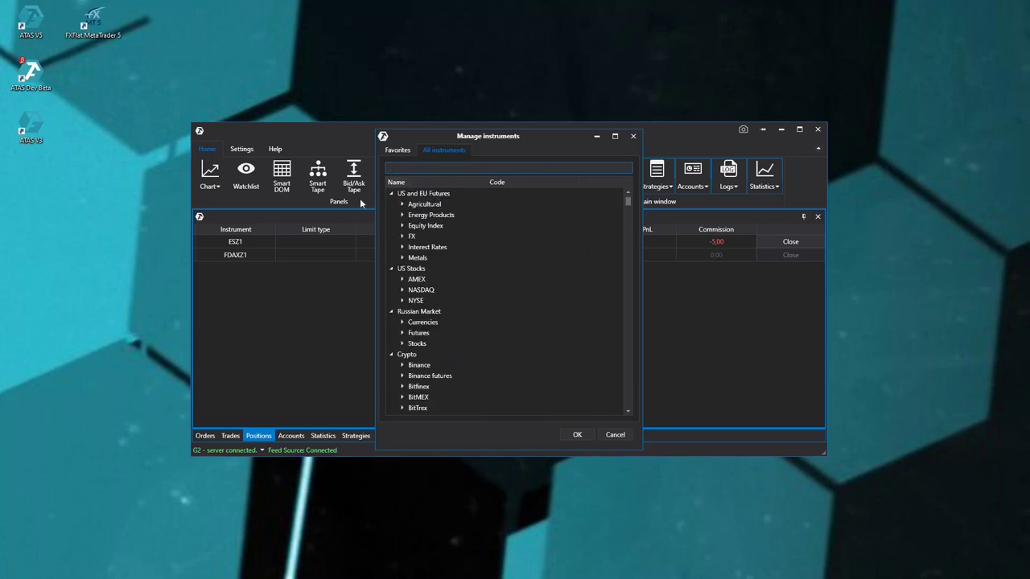
scroll(435, 216, "down", 2)
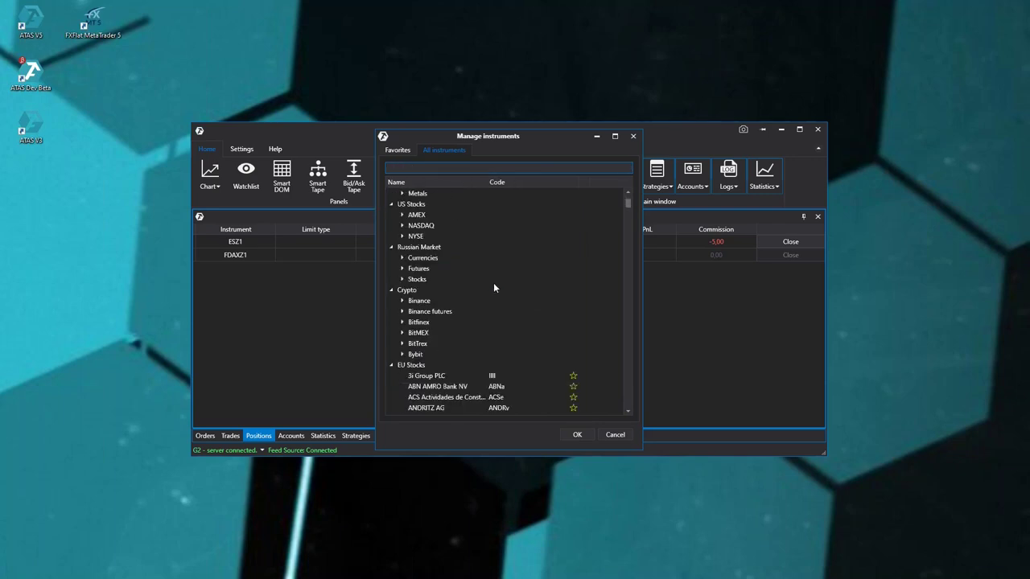
scroll(493, 283, "up", 2)
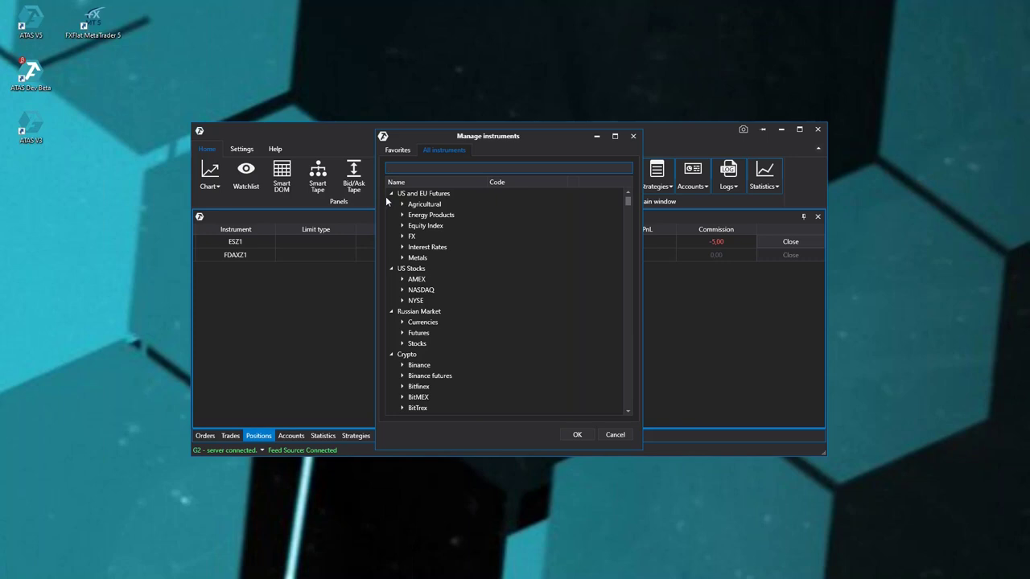
- Expand the DAX Future contracts under Equity Index, select the continuous and March 2023 entries, and return to the favorites list
left_click(402, 225)
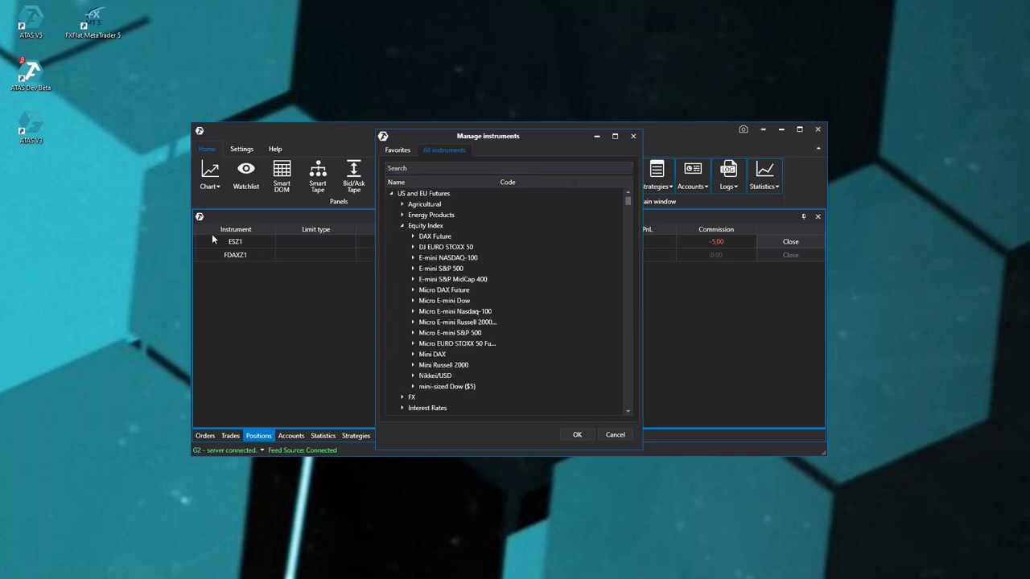
left_click(413, 237)
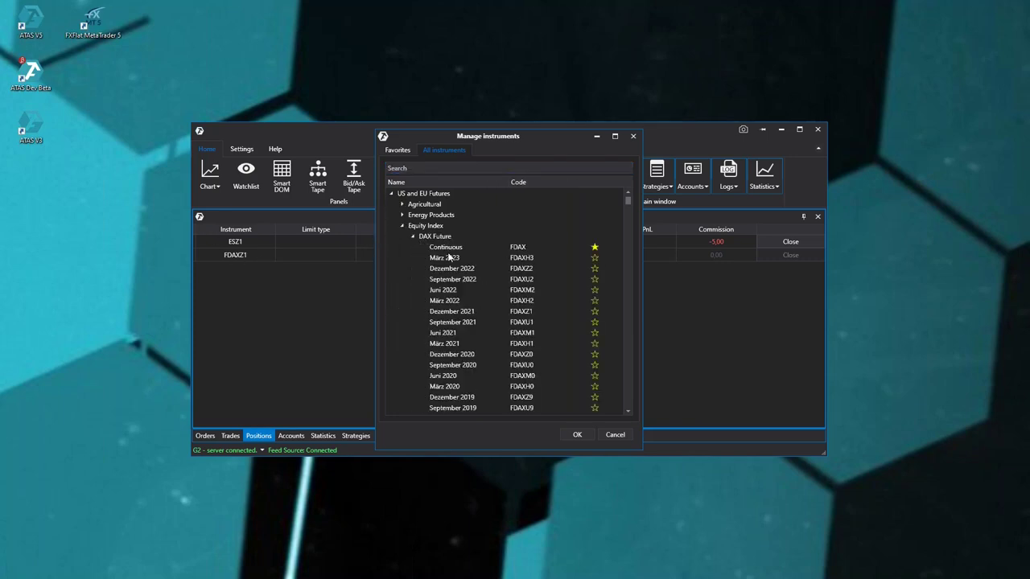
left_click(505, 246)
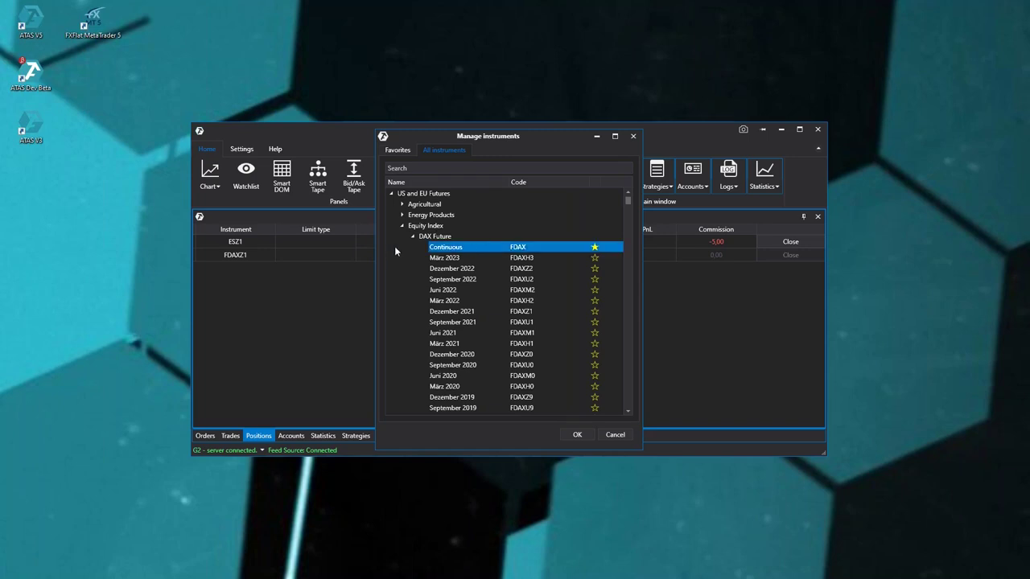
left_click(596, 259)
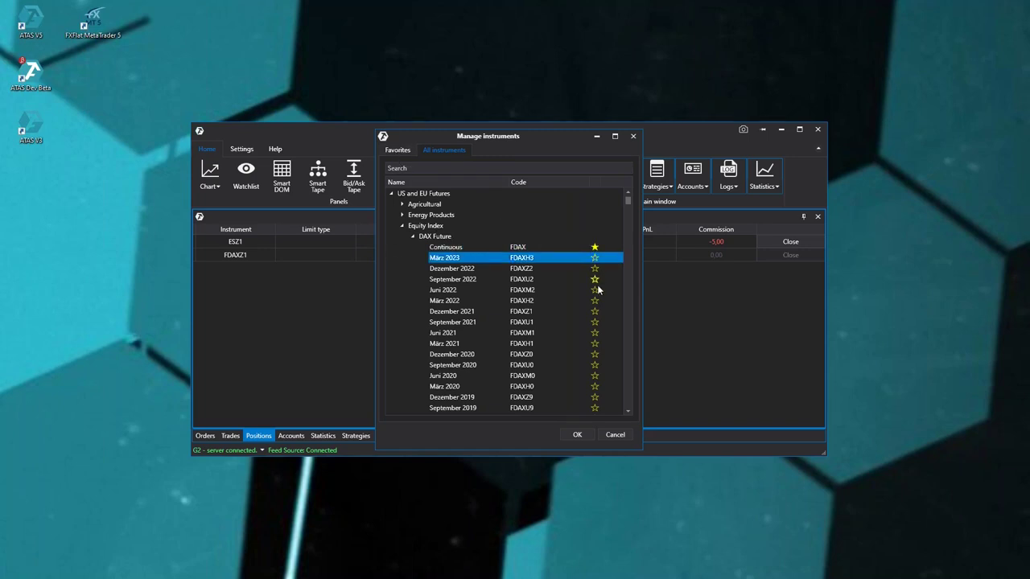
left_click(397, 150)
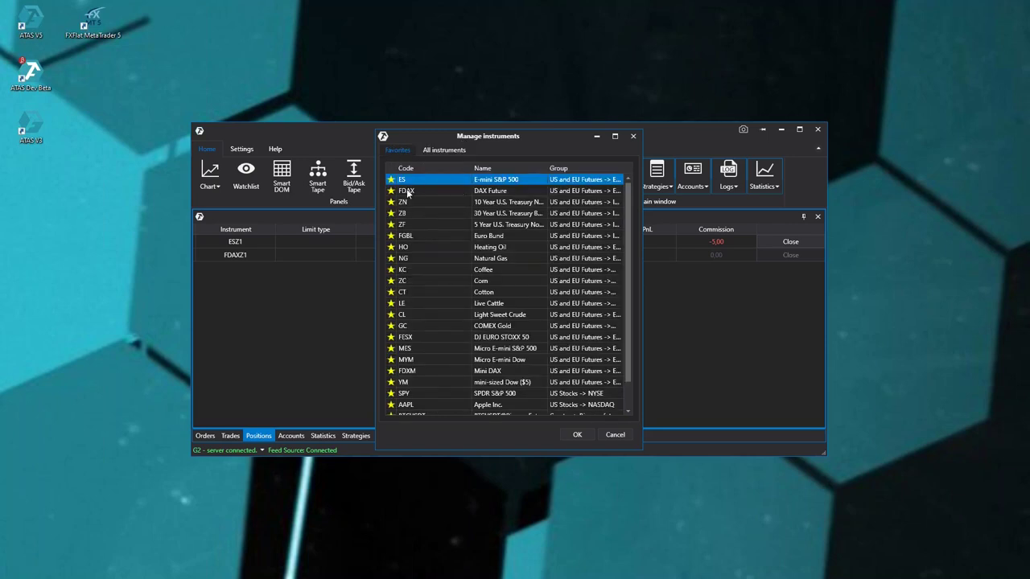
- Browse the dated DAX Future contracts in the full instrument list and highlight the continuous FDAX entry
left_click(448, 151)
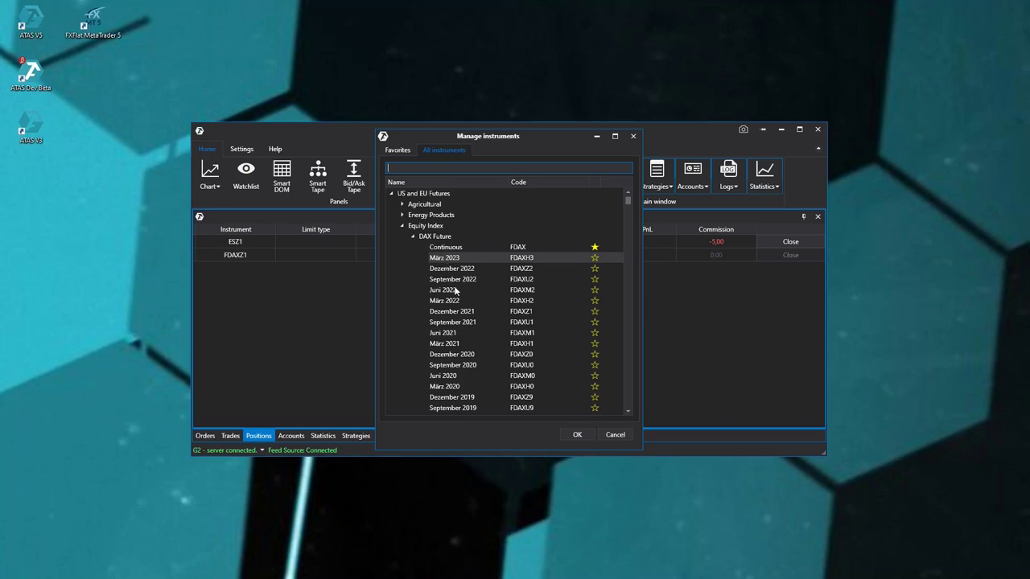
scroll(457, 298, "down", 3)
scroll(459, 303, "up", 3)
scroll(458, 304, "down", 1)
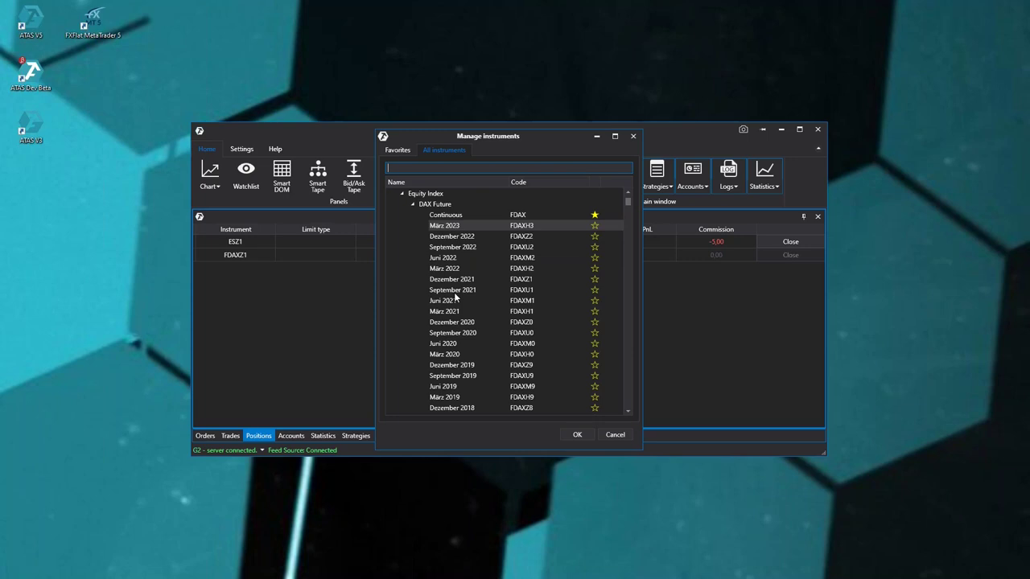
left_click(462, 215)
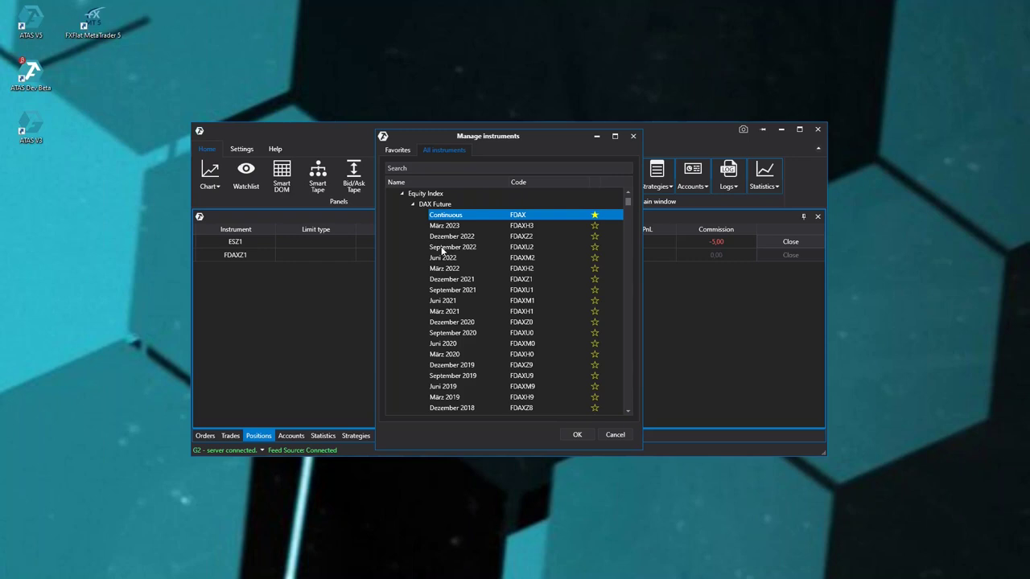
scroll(462, 309, "down", 3)
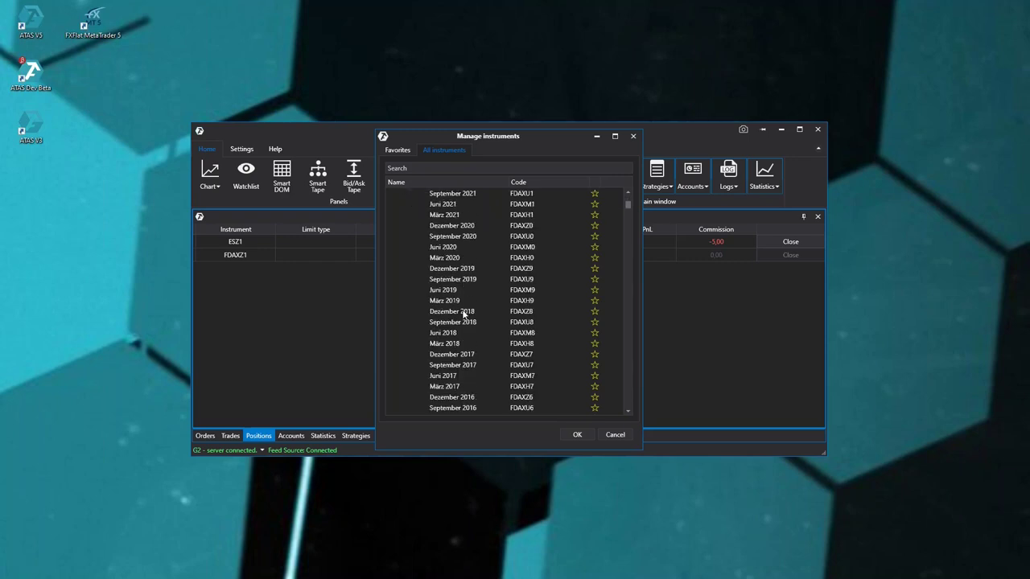
scroll(492, 307, "up", 3)
scroll(505, 293, "down", 3)
scroll(502, 298, "up", 2)
scroll(498, 310, "up", 2)
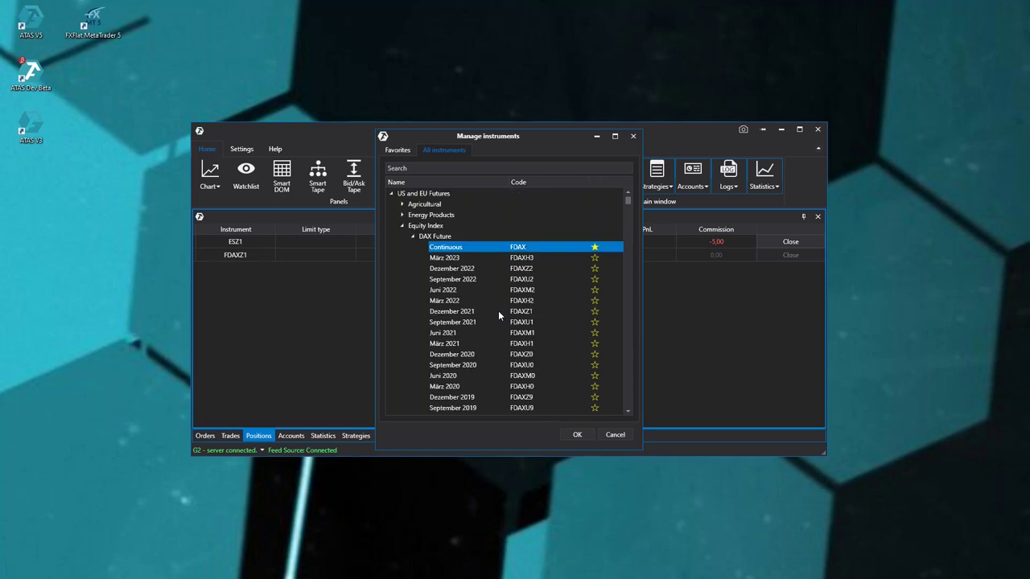
- Open a chart for the E-mini S&P 500 (ES) from the favorite instruments
left_click(627, 435)
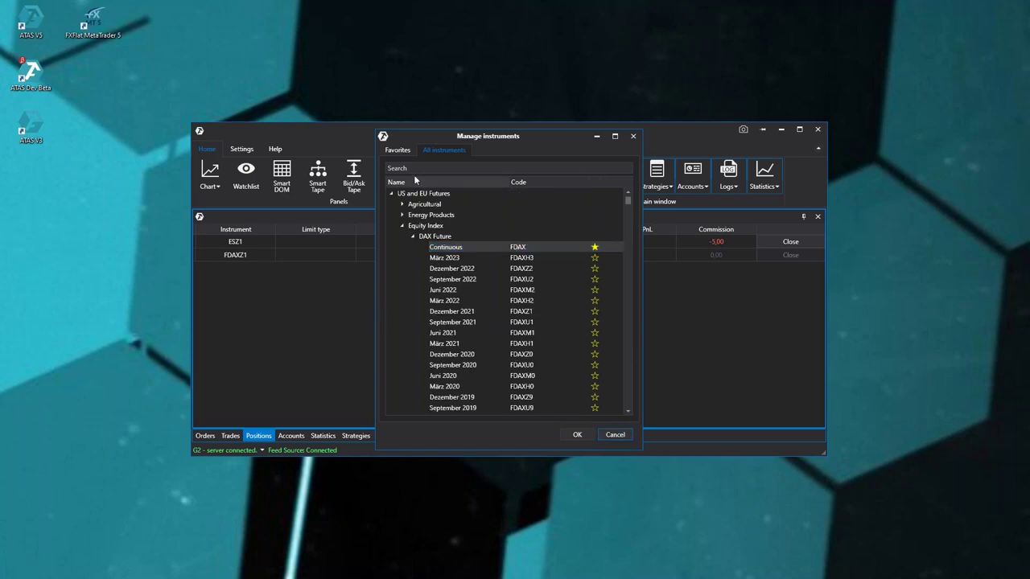
left_click(397, 150)
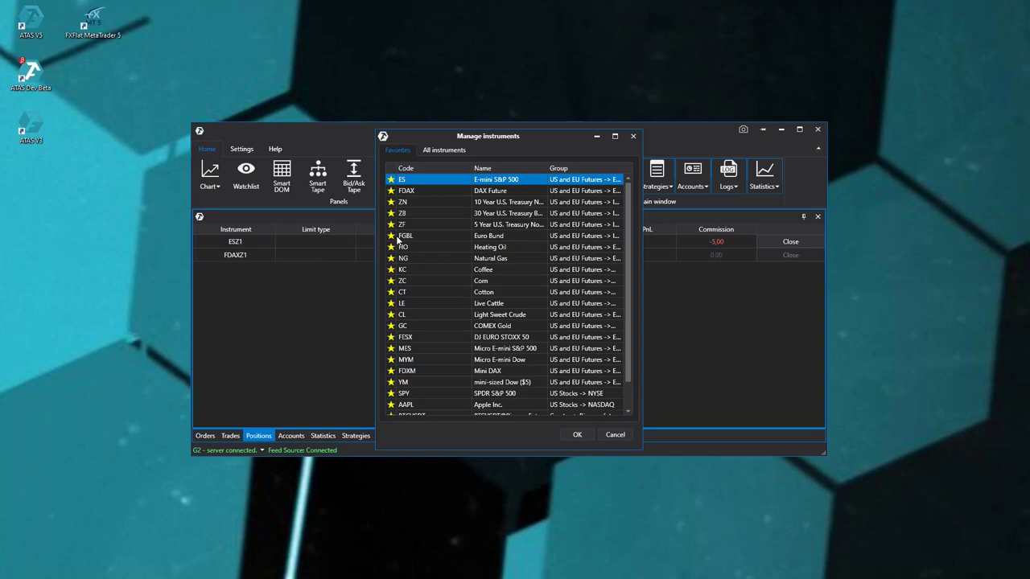
double_click(416, 183)
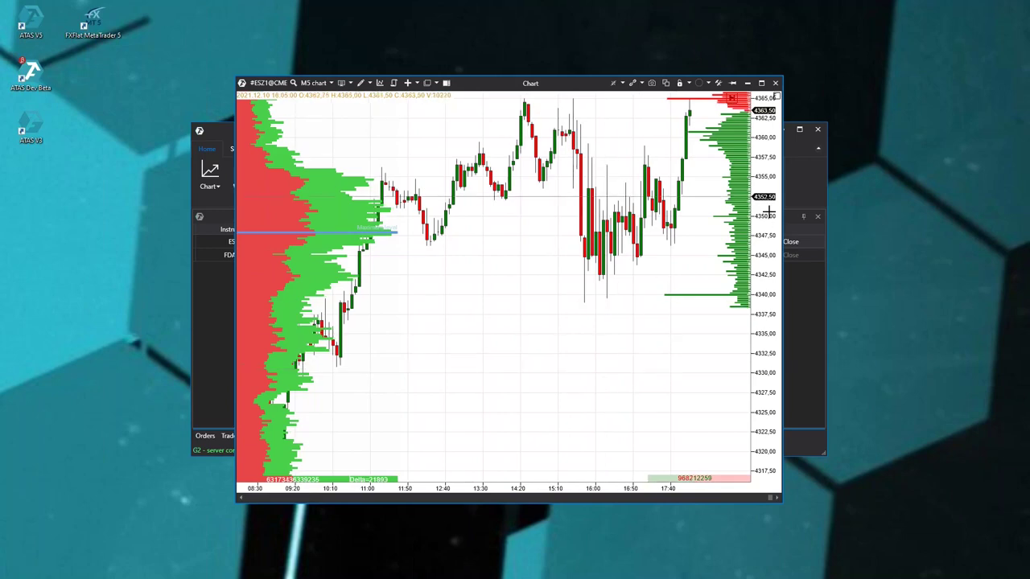
- Select the red and green volume profile drawn on the ESZ1 chart and delete it
left_click_drag(644, 311, 626, 390)
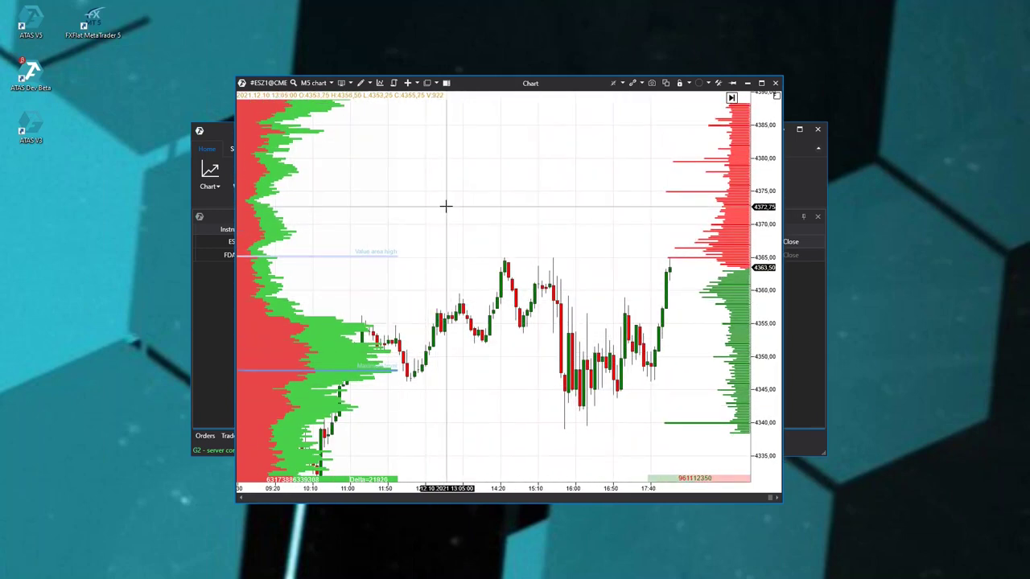
left_click(397, 285)
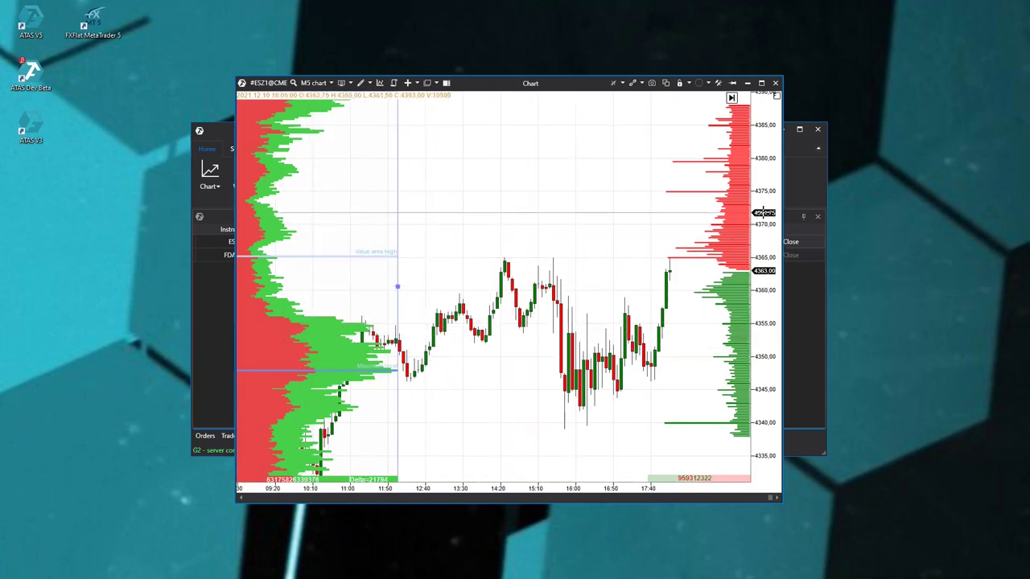
scroll(325, 453, "up", 1)
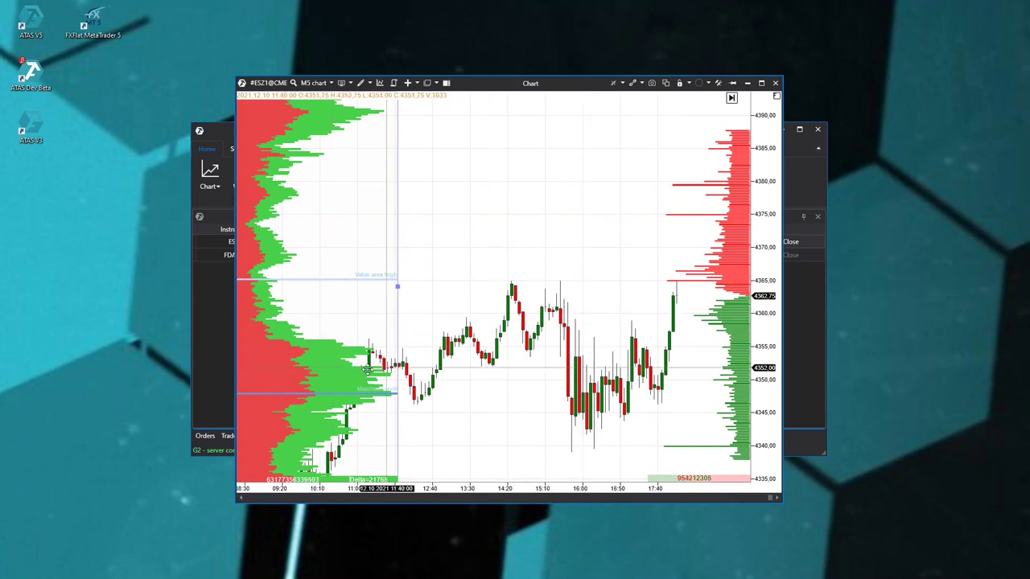
left_click_drag(454, 296, 458, 268)
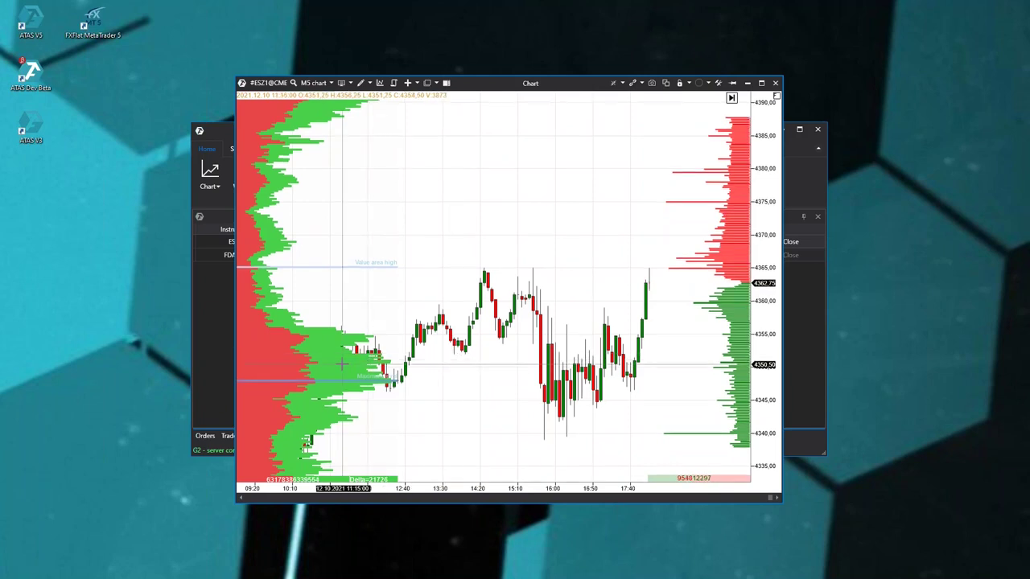
key("Delete")
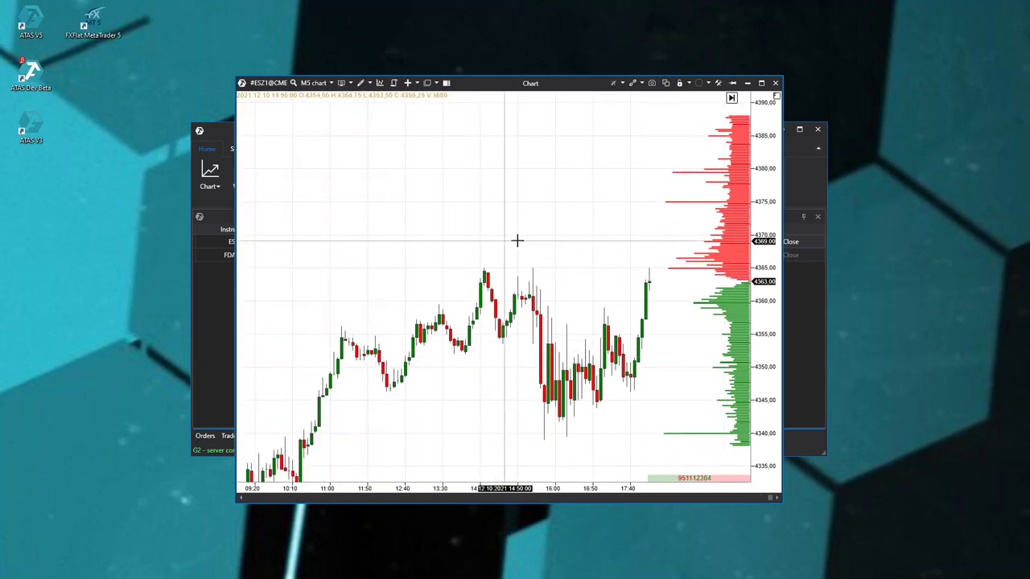
- Remove the Depth Of Market indicator from the ESZ1 chart and close the chart window
right_click(473, 242)
left_click(533, 361)
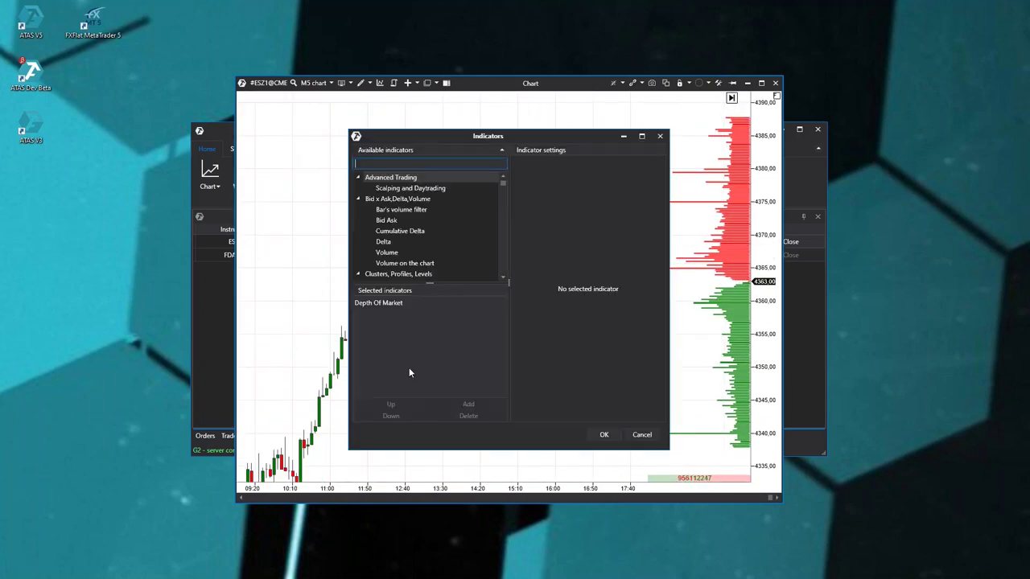
left_click(604, 434)
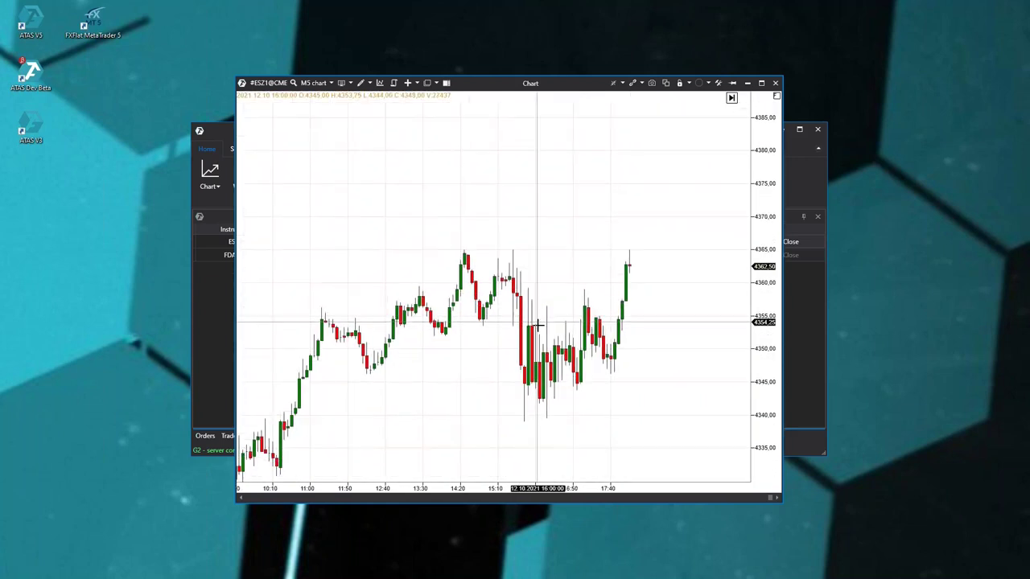
left_click(775, 83)
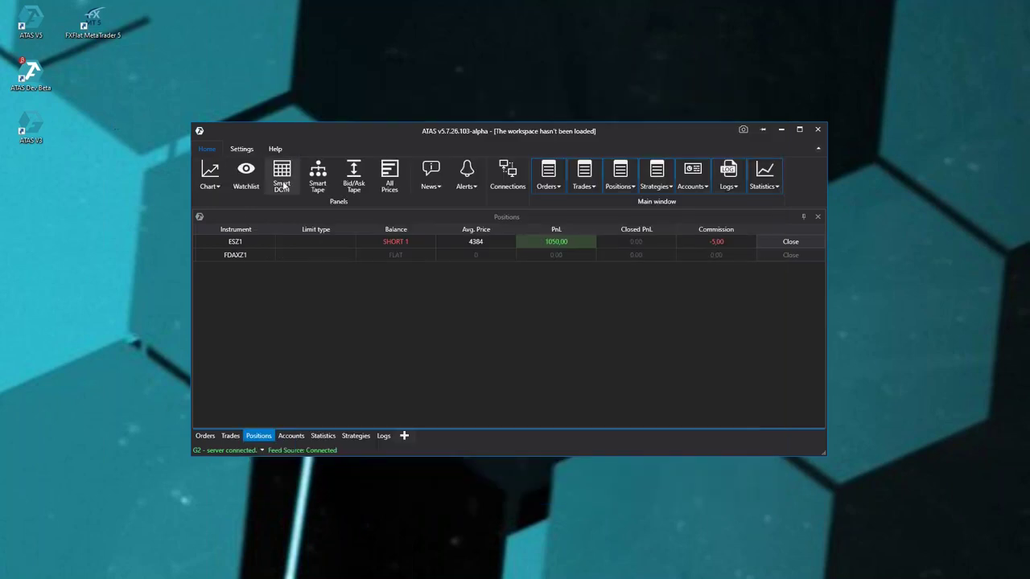
- Look through the saved chart templates and snapshots, then dismiss the list
left_click(215, 187)
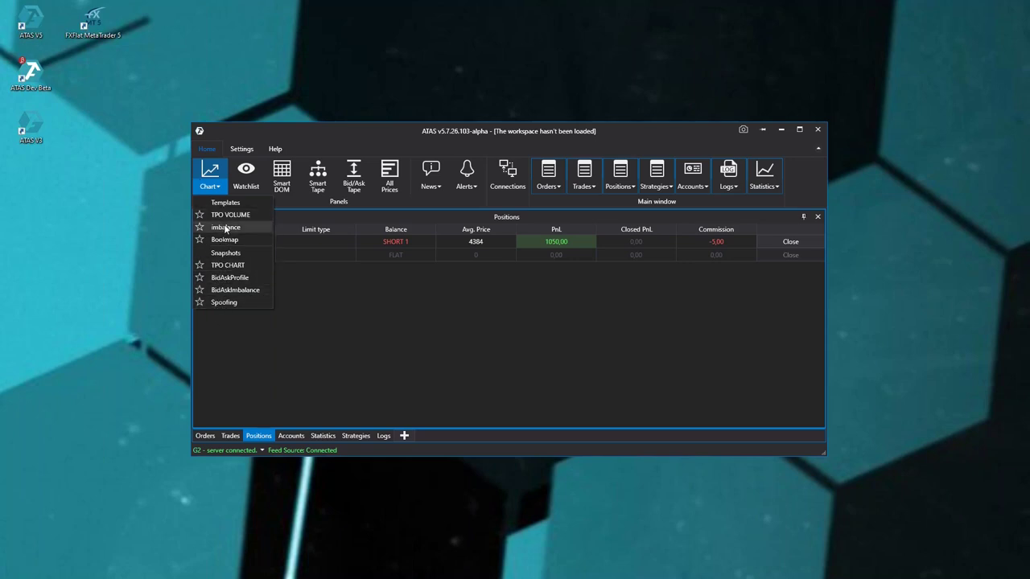
left_click(221, 186)
left_click(221, 186)
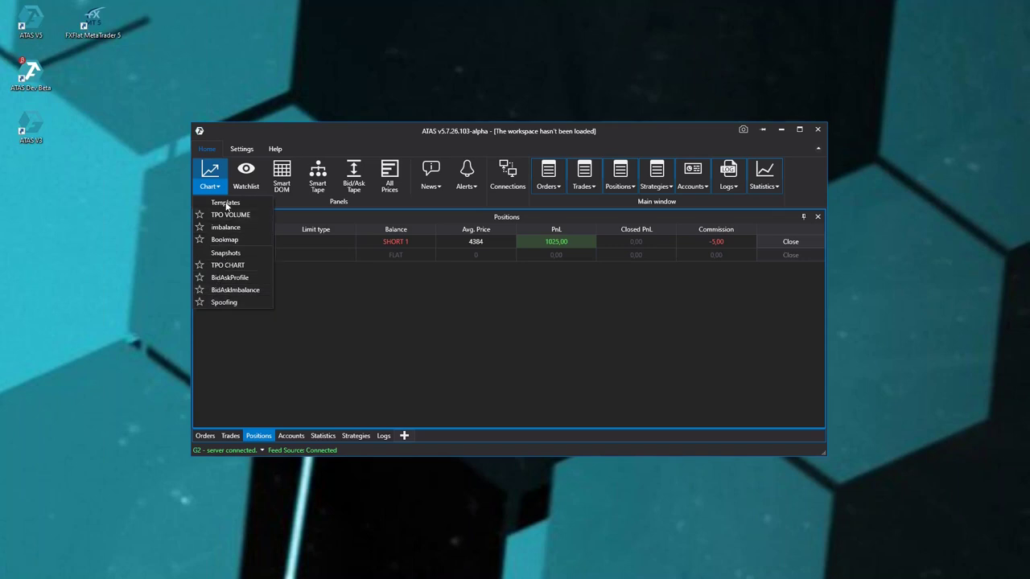
left_click(377, 335)
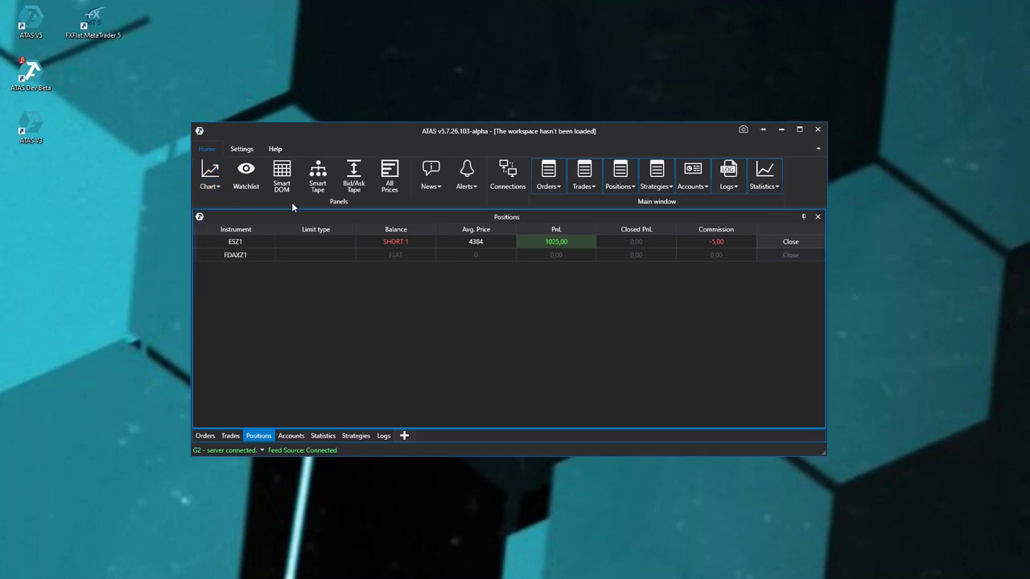
- Create a watchlist containing the favorite instruments ES, ZN, ZB, KC, LE and GC
left_click(247, 171)
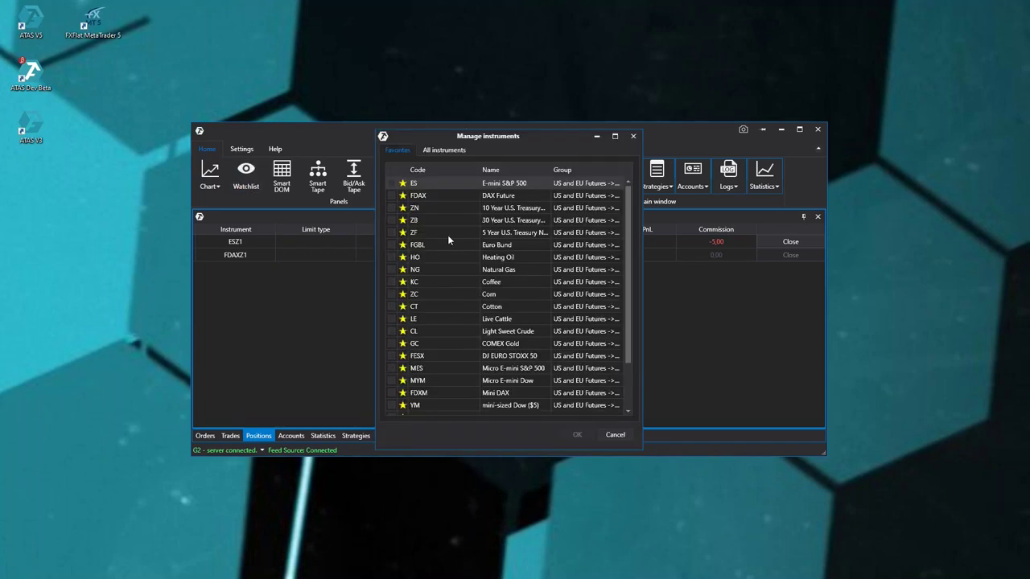
left_click(391, 184)
left_click(391, 208)
left_click(391, 220)
left_click(391, 282)
left_click(392, 318)
left_click(391, 343)
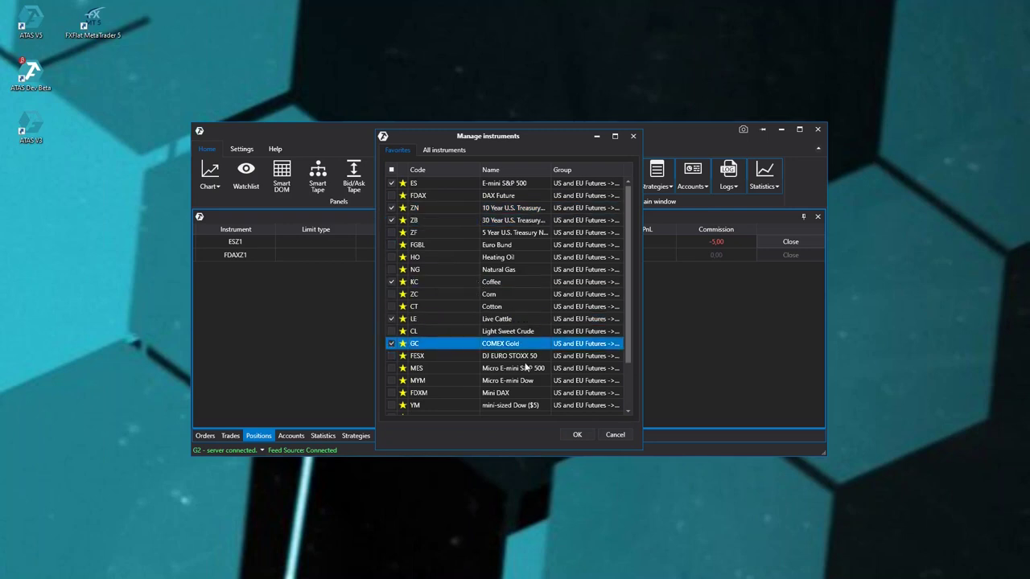
left_click(580, 436)
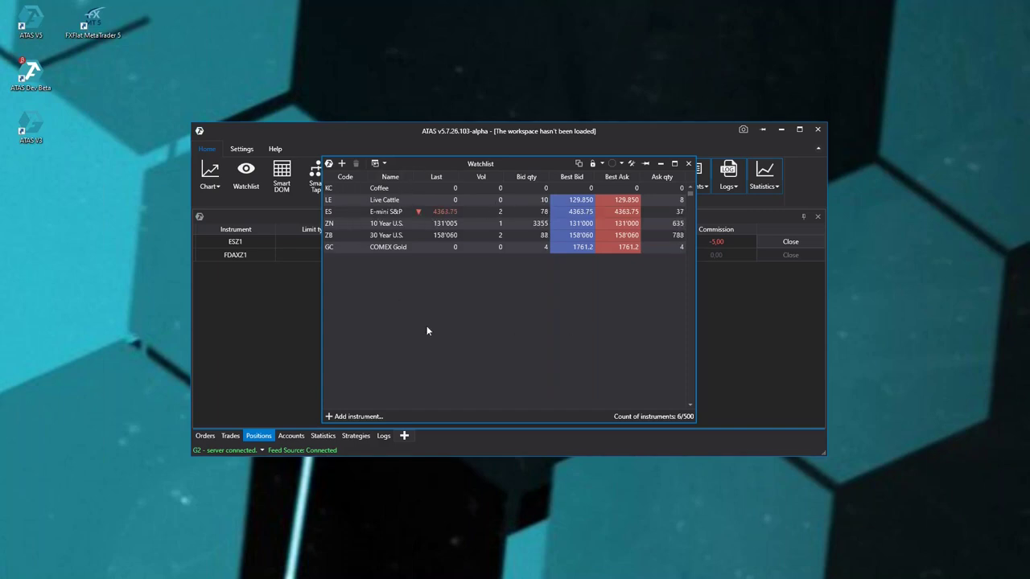
- Widen the Watchlist window, move it down slightly, and close it
left_click_drag(325, 391, 271, 408)
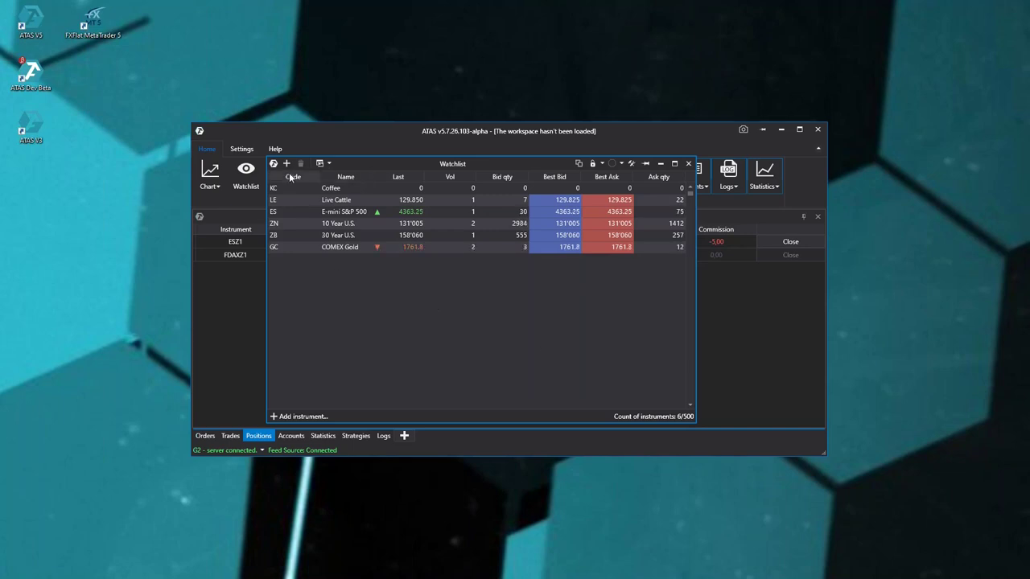
left_click_drag(362, 164, 358, 197)
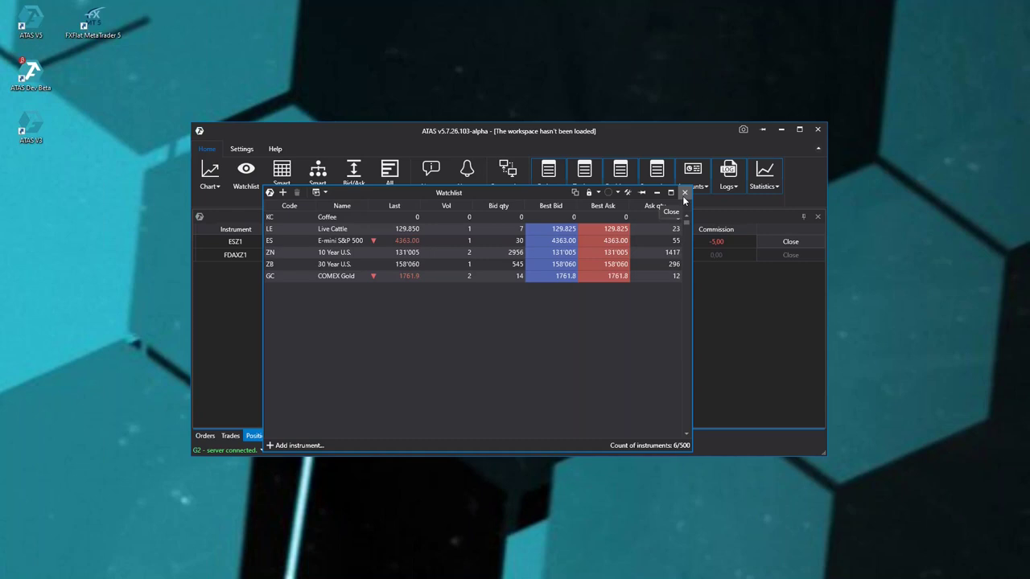
left_click(684, 194)
- Open a Smart DOM for the E-mini S&P 500 (ES), look over its columns, and close it
left_click(279, 171)
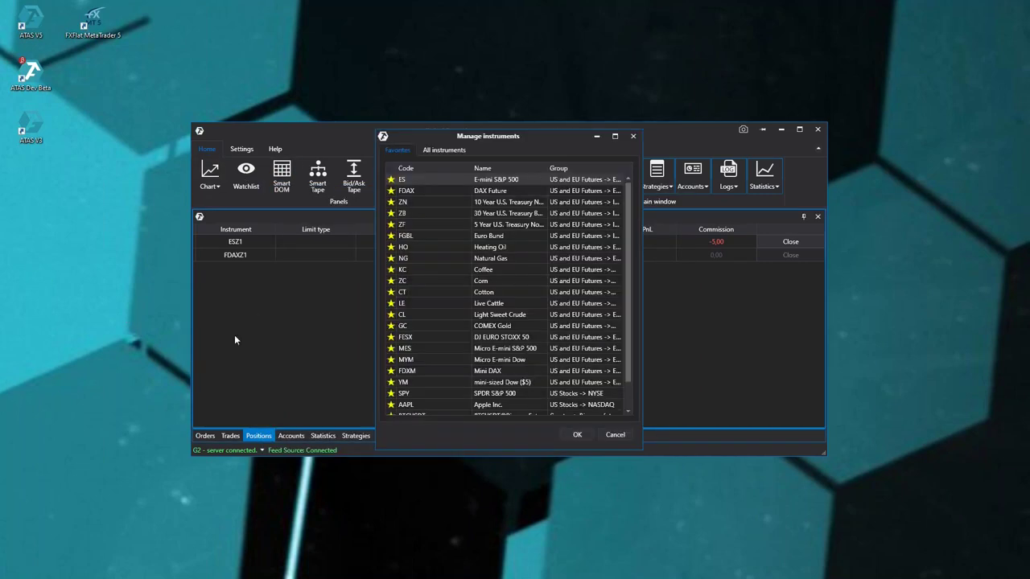
double_click(406, 183)
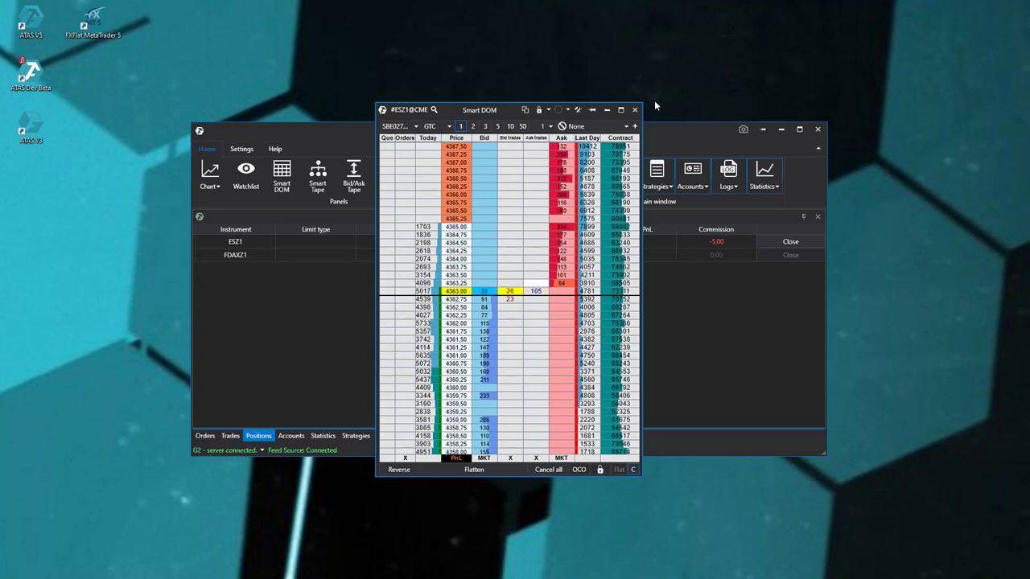
left_click(635, 110)
- Open a Smart Tape for the E-mini S&P 500 (ES), then widen and slightly reposition its window
left_click(318, 174)
left_click(563, 434)
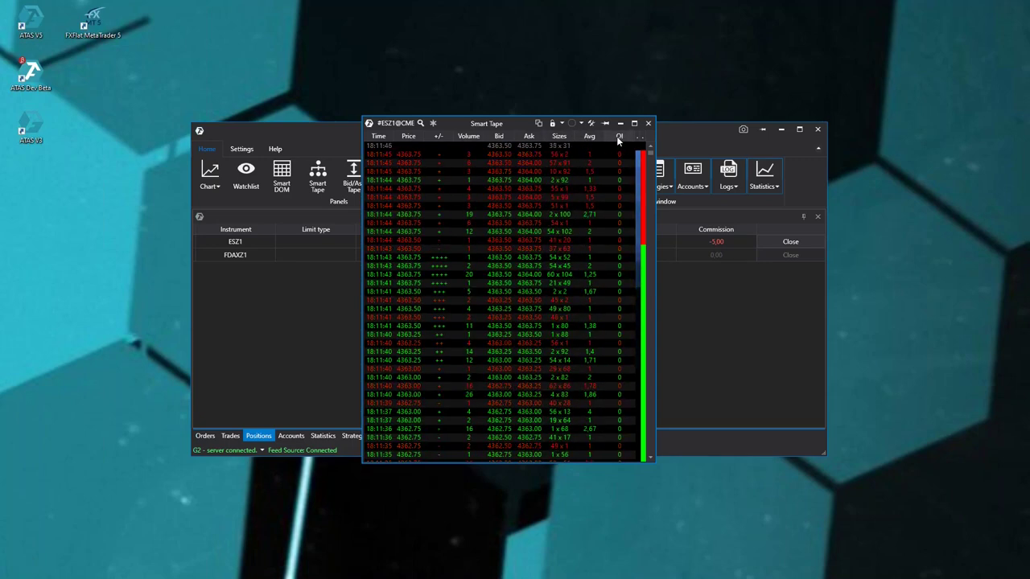
left_click_drag(656, 271, 713, 271)
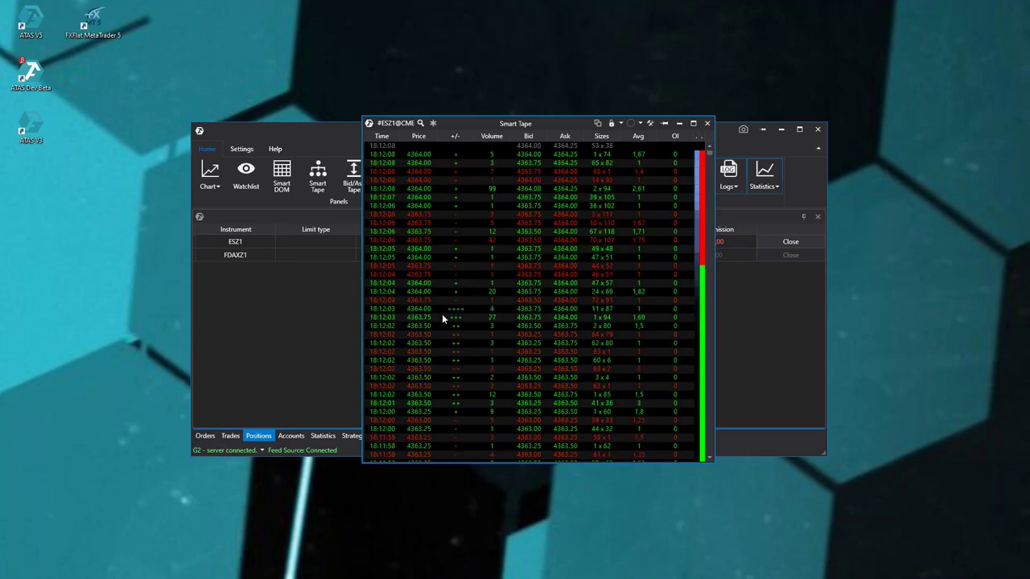
left_click(485, 195)
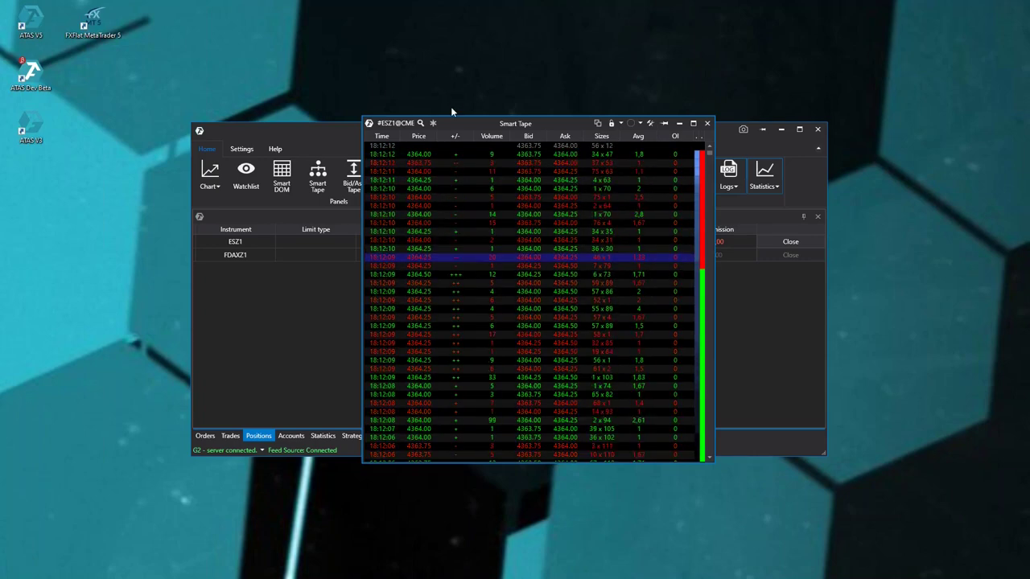
left_click_drag(454, 122, 435, 118)
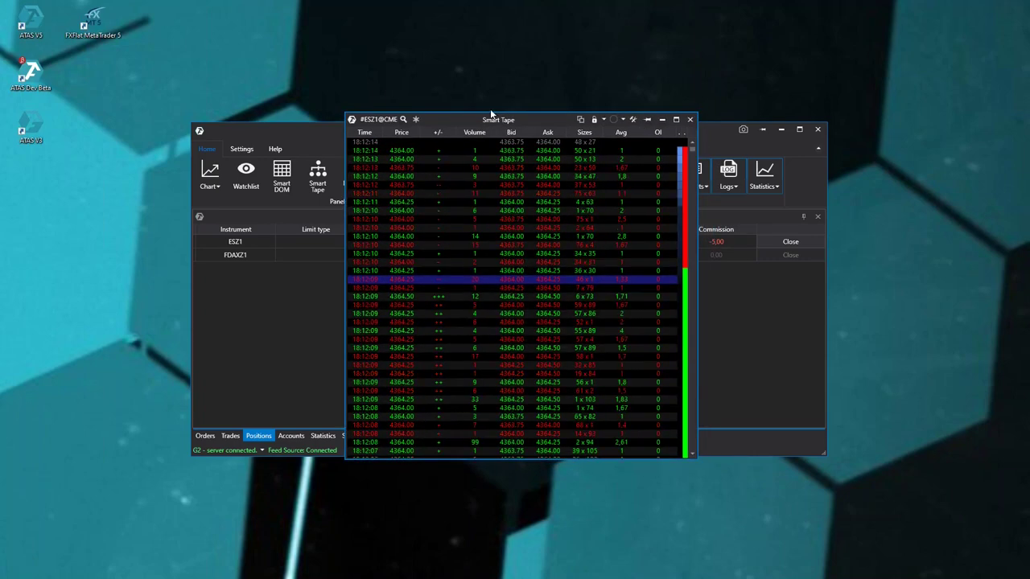
- Look through the columns available for the Smart Tape, close the column chooser, and briefly freeze and resume the tape
right_click(485, 137)
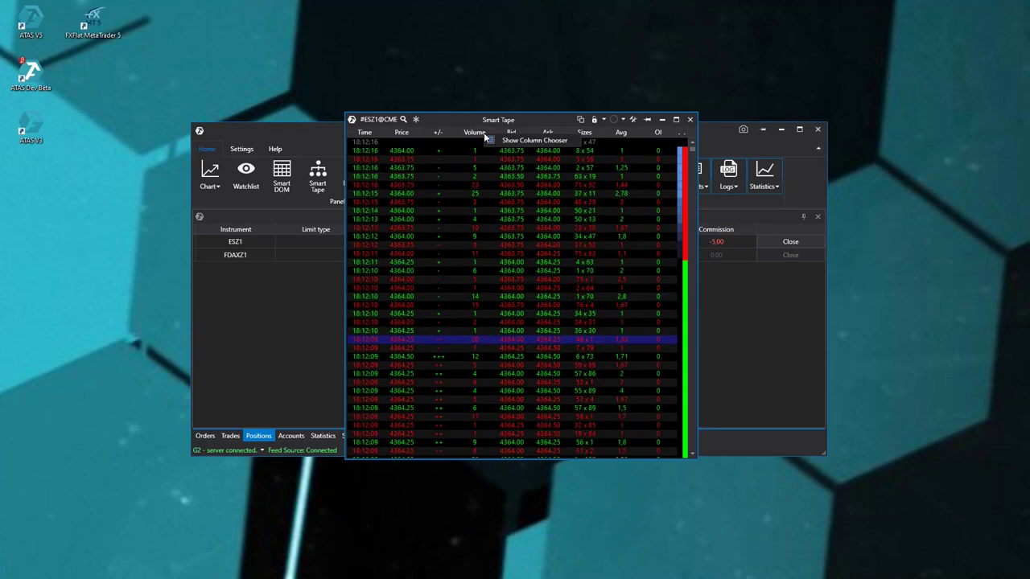
left_click(512, 143)
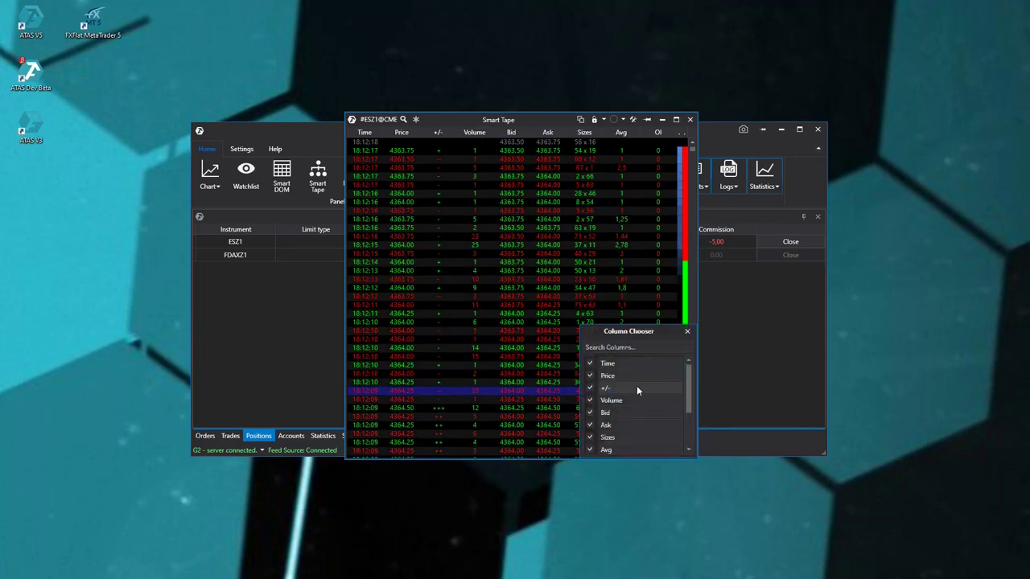
scroll(636, 387, "down", 3)
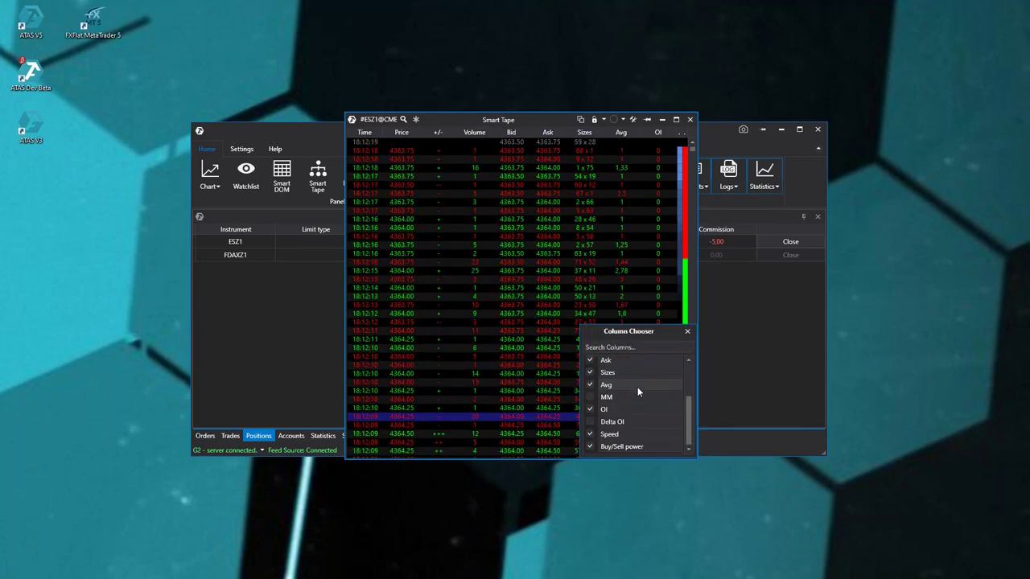
left_click(687, 330)
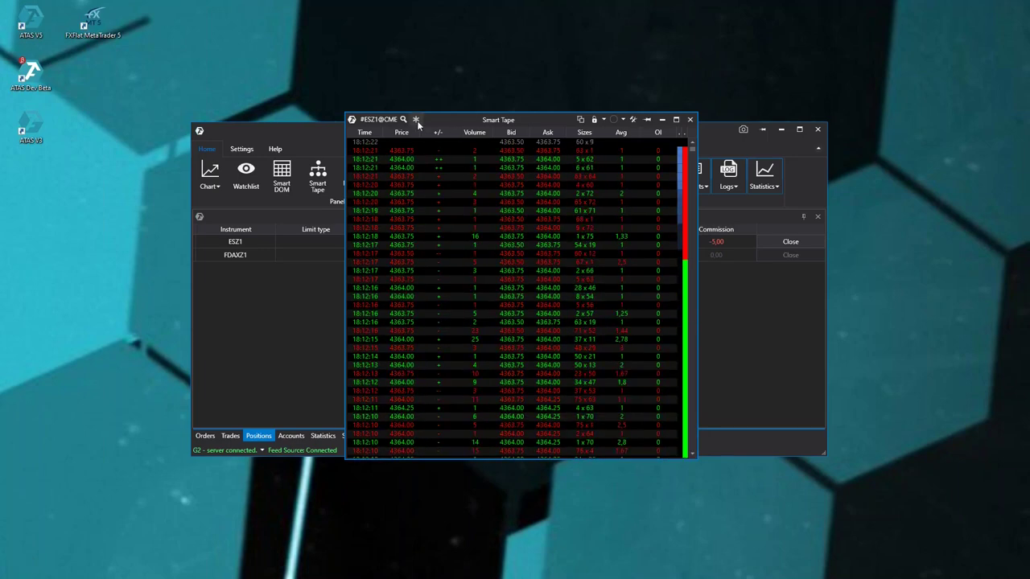
left_click(416, 119)
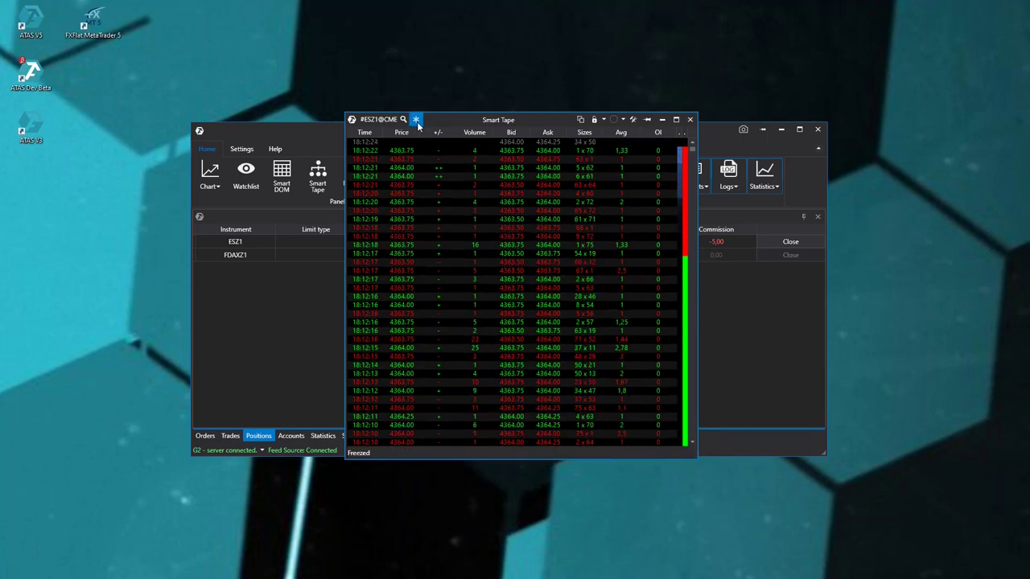
left_click(416, 120)
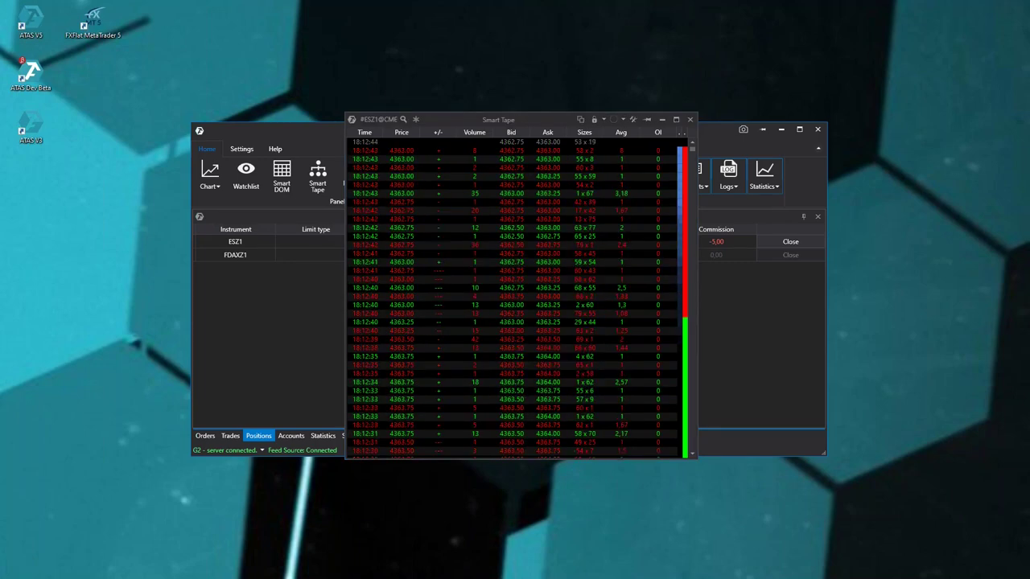
- Bring in the grouped window with three ES Smart Tapes, close the single Smart Tape, and place the group near the screen's centre
left_click_drag(49, 279, 70, 56)
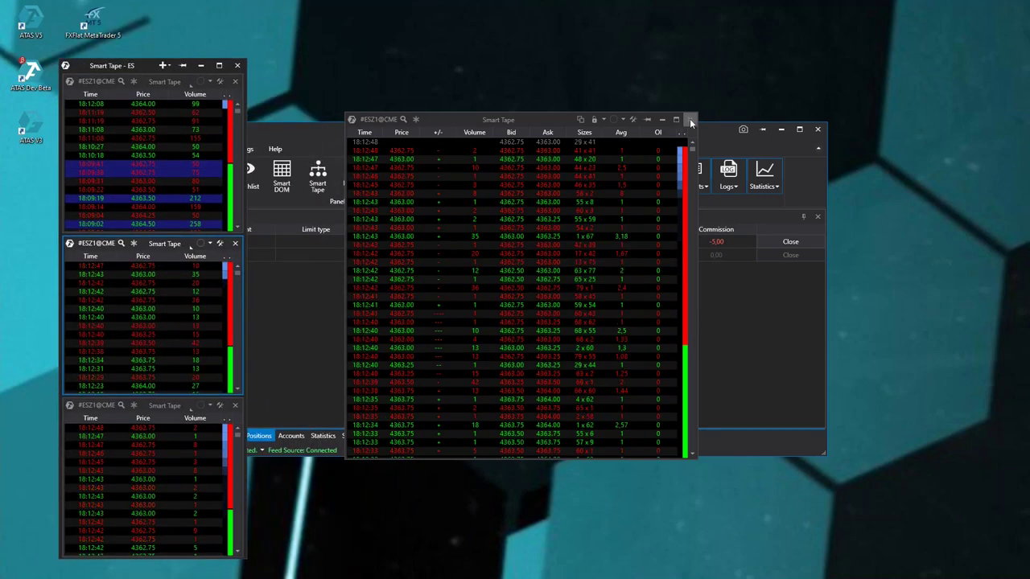
left_click(690, 120)
left_click_drag(72, 70, 321, 62)
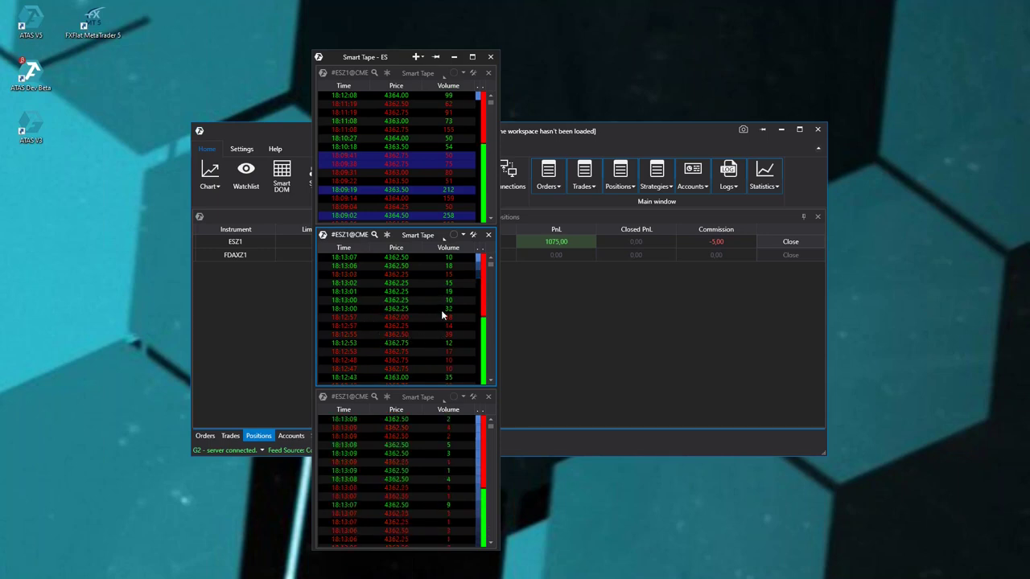
left_click_drag(403, 156, 414, 164)
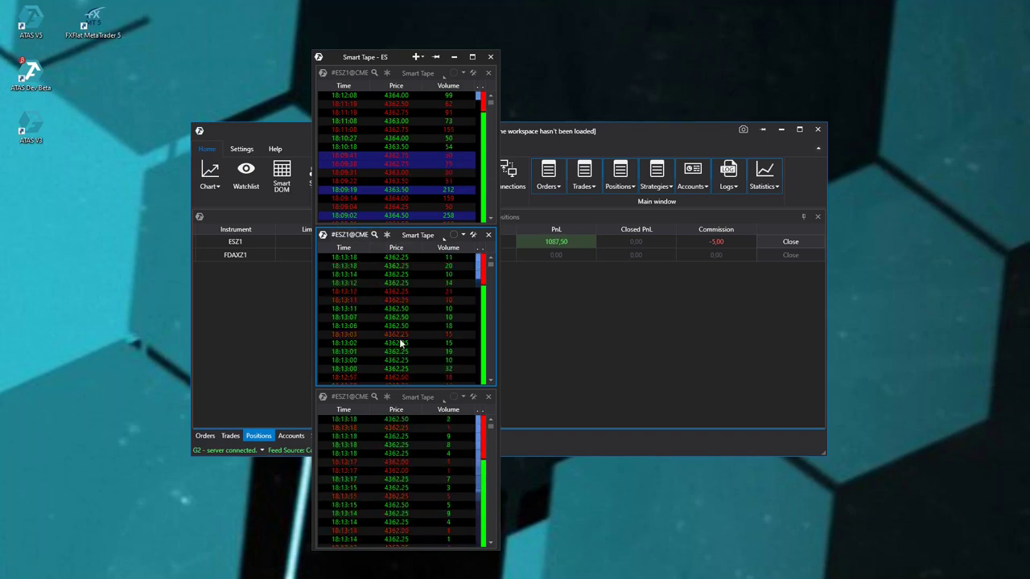
- Review the upper Smart Tape's visual settings, filters, alerts and templates, close its settings, and shift the grouped window slightly sideways
right_click(367, 157)
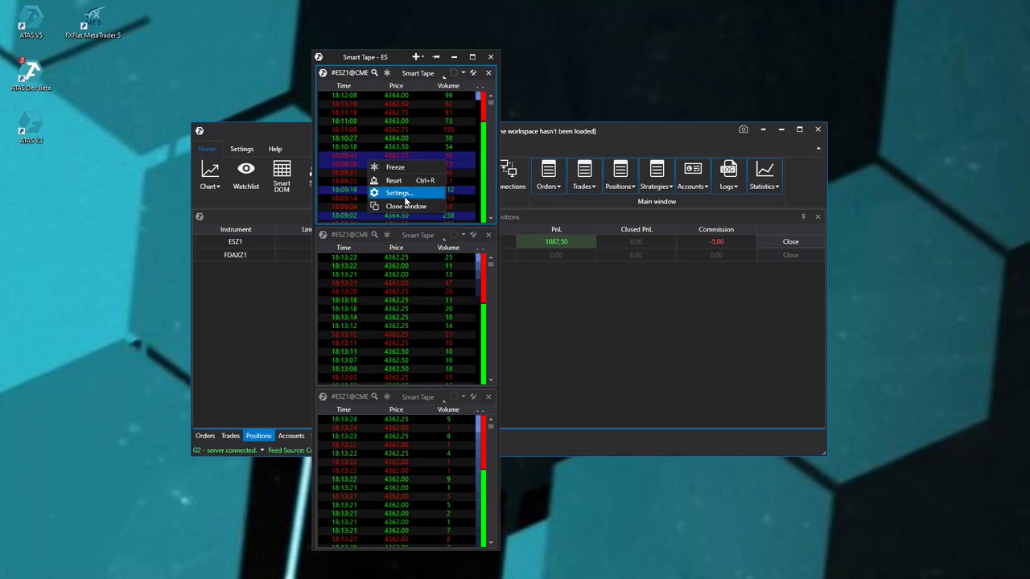
left_click(399, 193)
left_click_drag(535, 152, 705, 154)
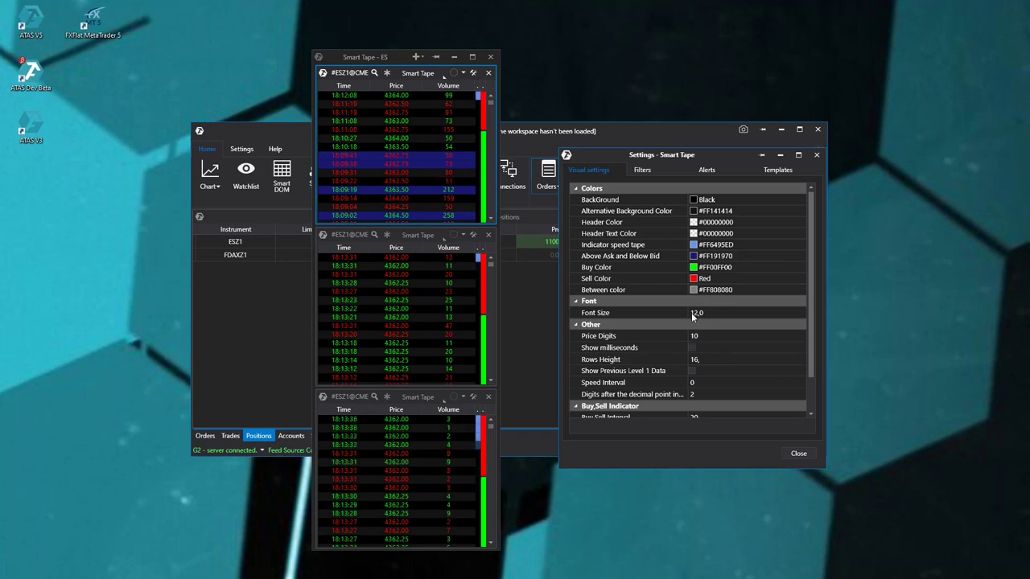
left_click(642, 169)
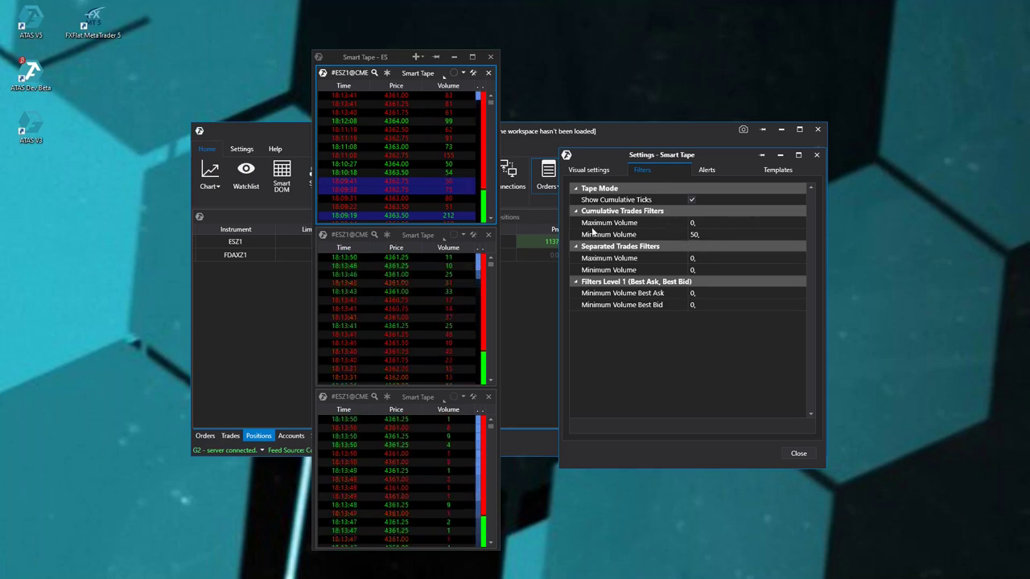
left_click(708, 171)
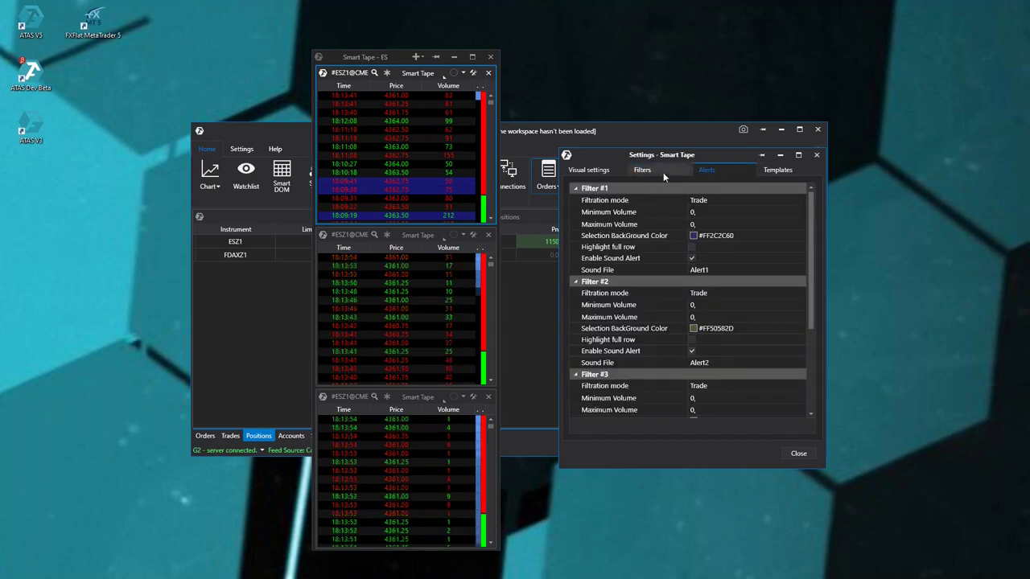
left_click(663, 170)
left_click(778, 170)
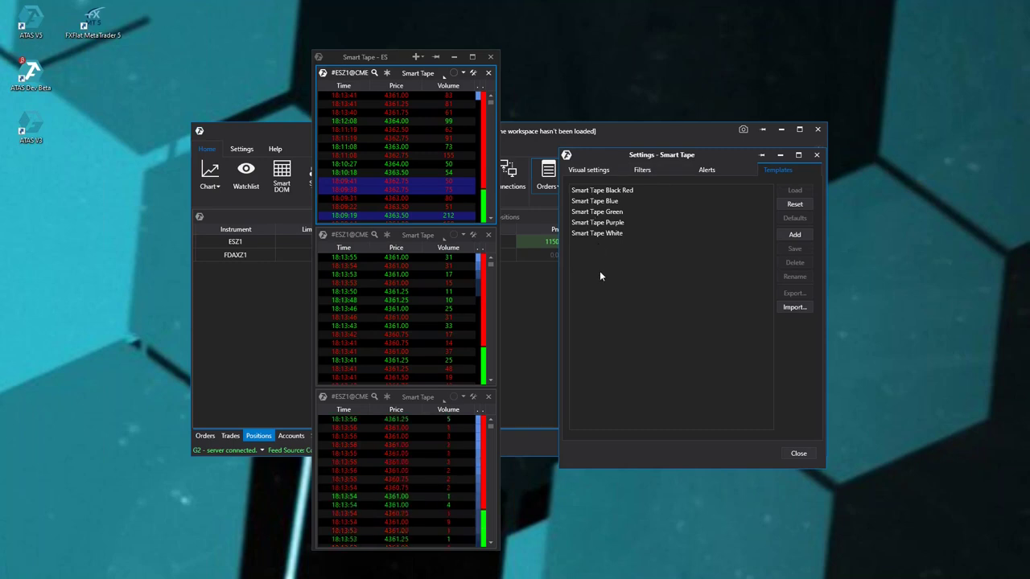
left_click(816, 155)
left_click_drag(392, 56, 458, 56)
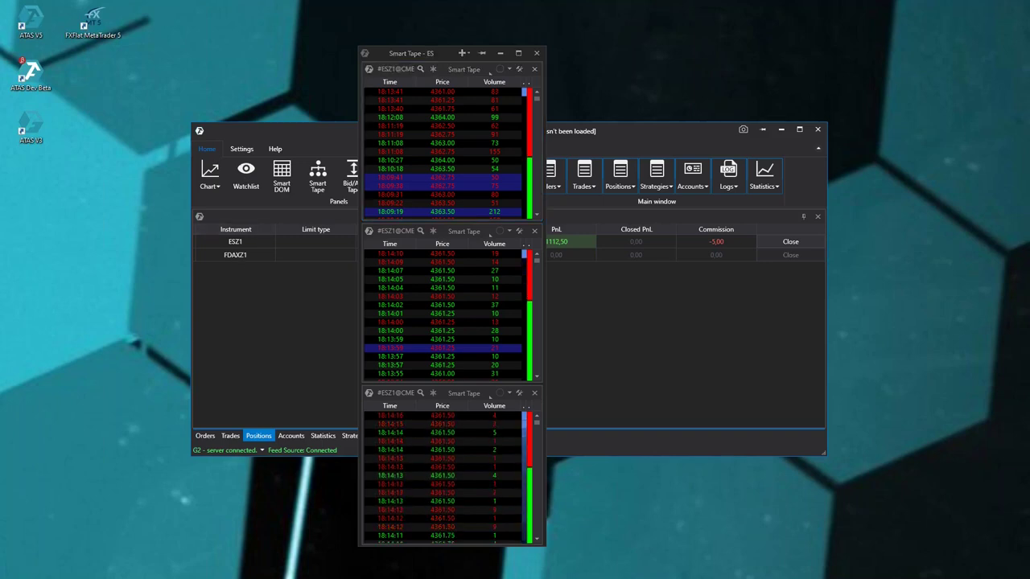
- Open an M5 chart for the E-mini S&P 500 (ES) and remove all of its indicators
left_click(209, 172)
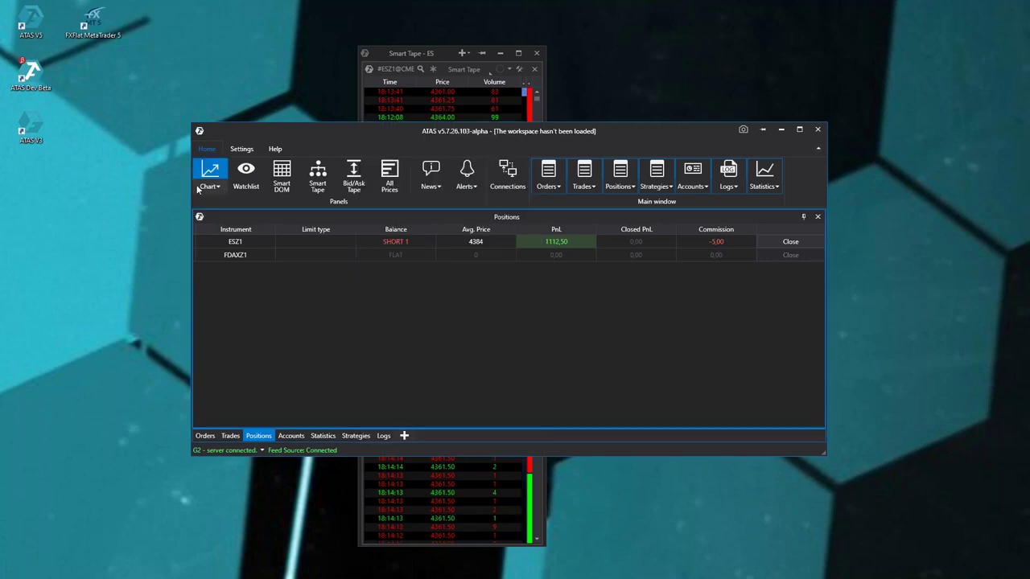
left_click(578, 435)
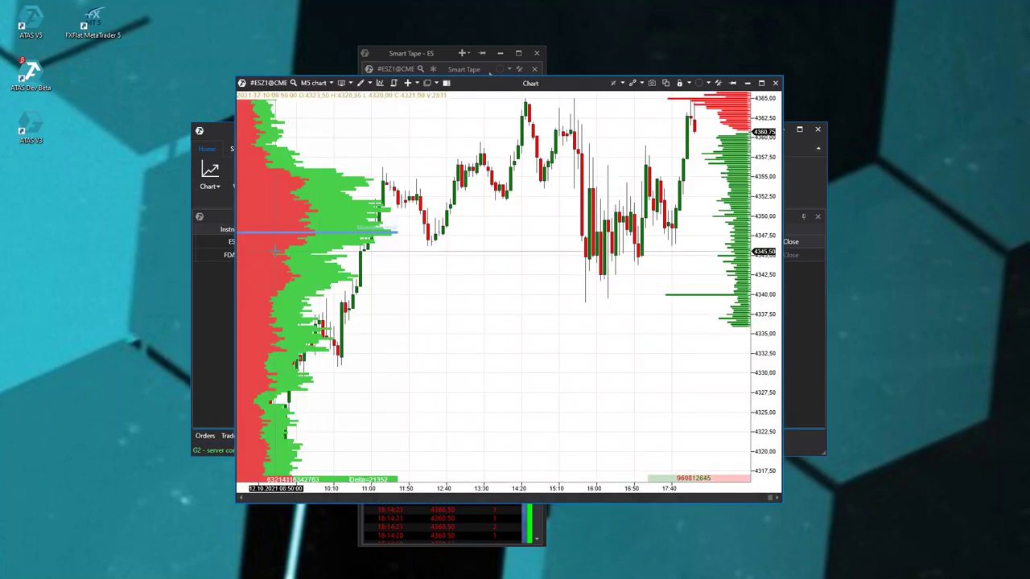
right_click(641, 350)
left_click(665, 382)
double_click(379, 306)
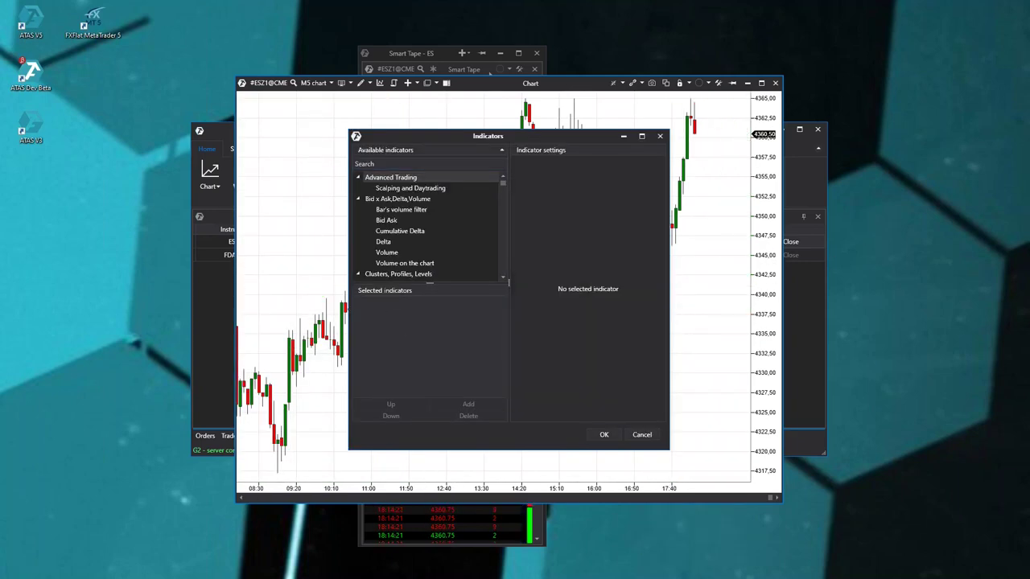
left_click(603, 435)
- Enlarge the chart's candles and arrange the chart beside the grouped Smart Tapes, with the main window moved out of the way
scroll(641, 338, "up", 5)
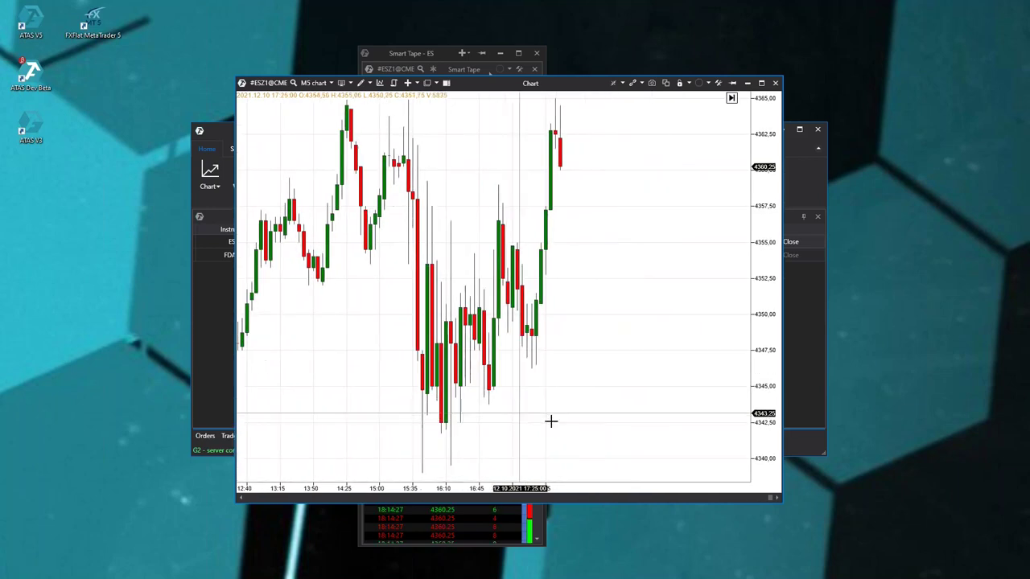
scroll(535, 322, "up", 4)
left_click_drag(502, 82, 92, 201)
left_click_drag(370, 135, 634, 357)
left_click_drag(441, 53, 590, 47)
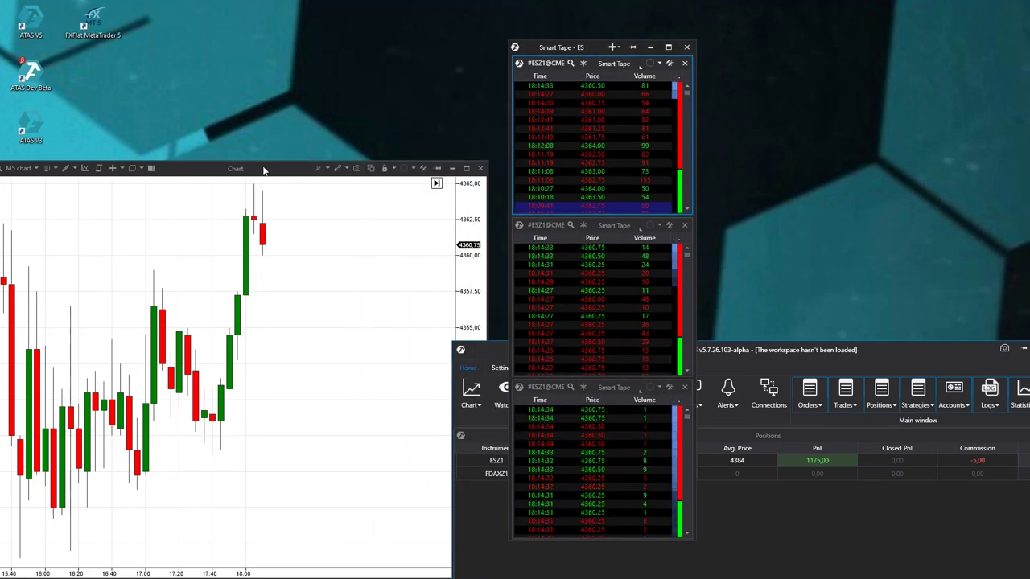
left_click_drag(277, 167, 258, 51)
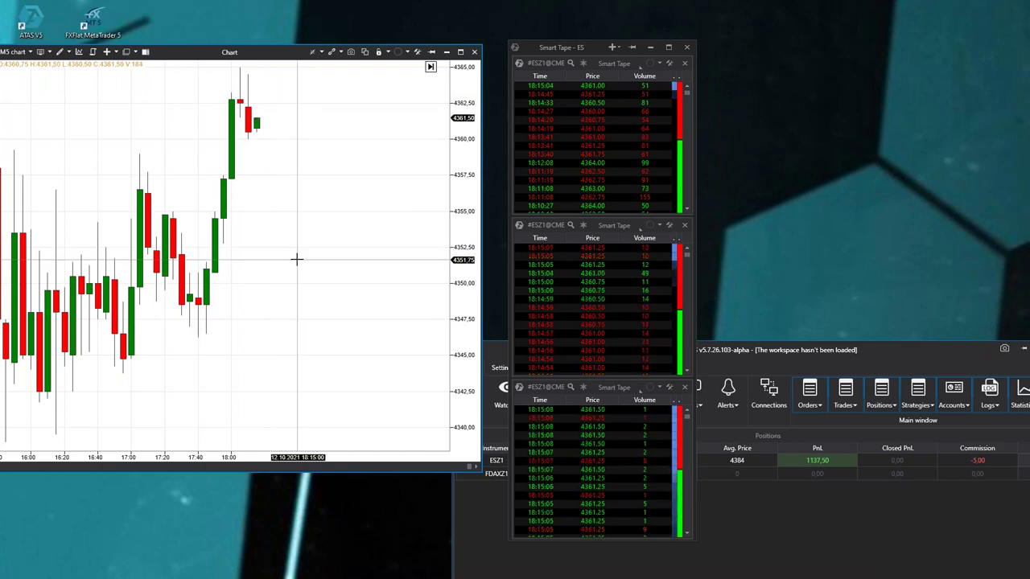
left_click_drag(534, 47, 573, 31)
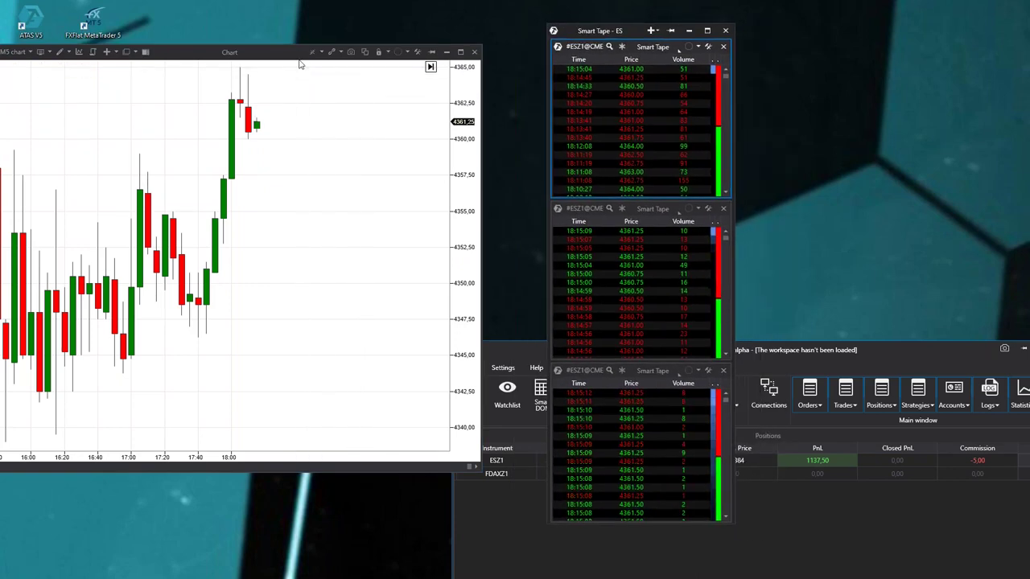
left_click_drag(276, 54, 322, 86)
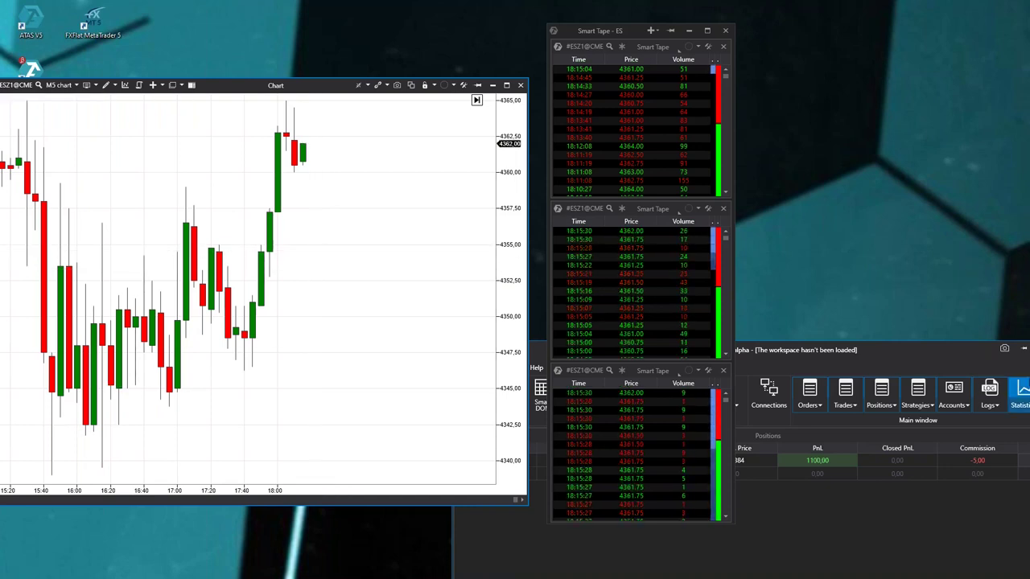
- Close the chart and the grouped Smart Tape window, and move the main window back to the middle of the screen
left_click(523, 86)
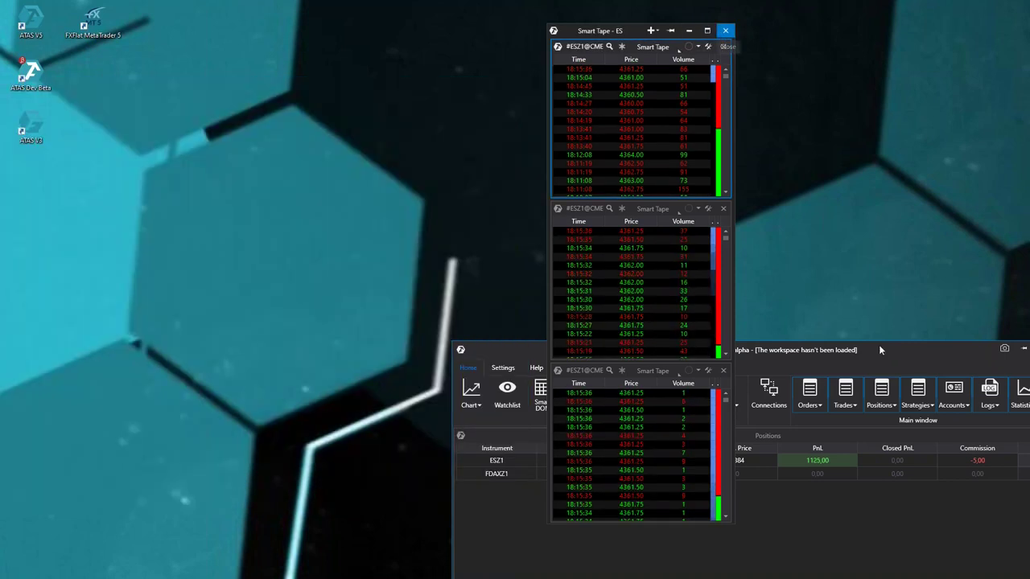
left_click_drag(488, 349, 244, 121)
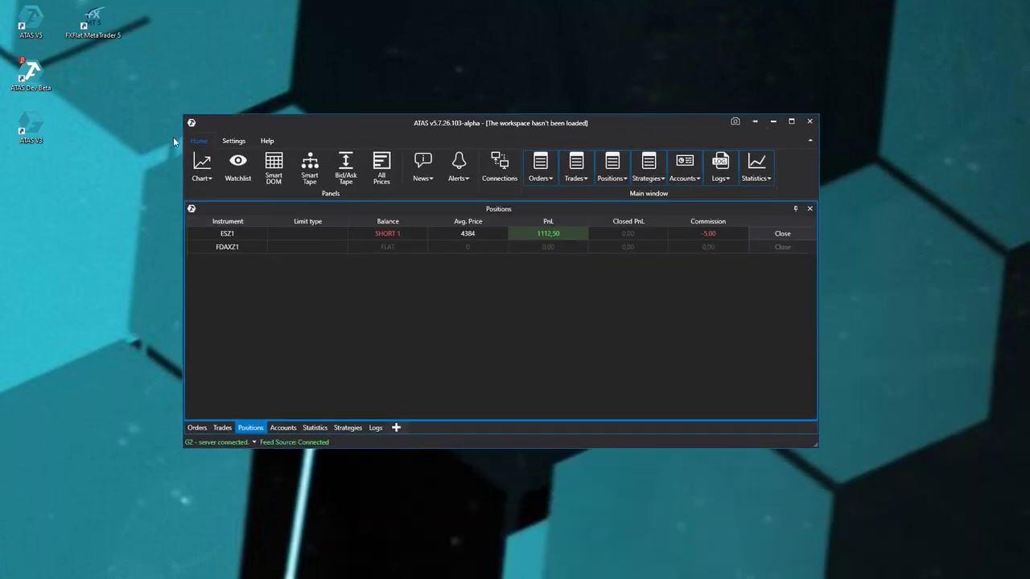
- Open a Bid/Ask Tape for the E-mini S&P 500 (ES), look over its settings, and close it
left_click(345, 168)
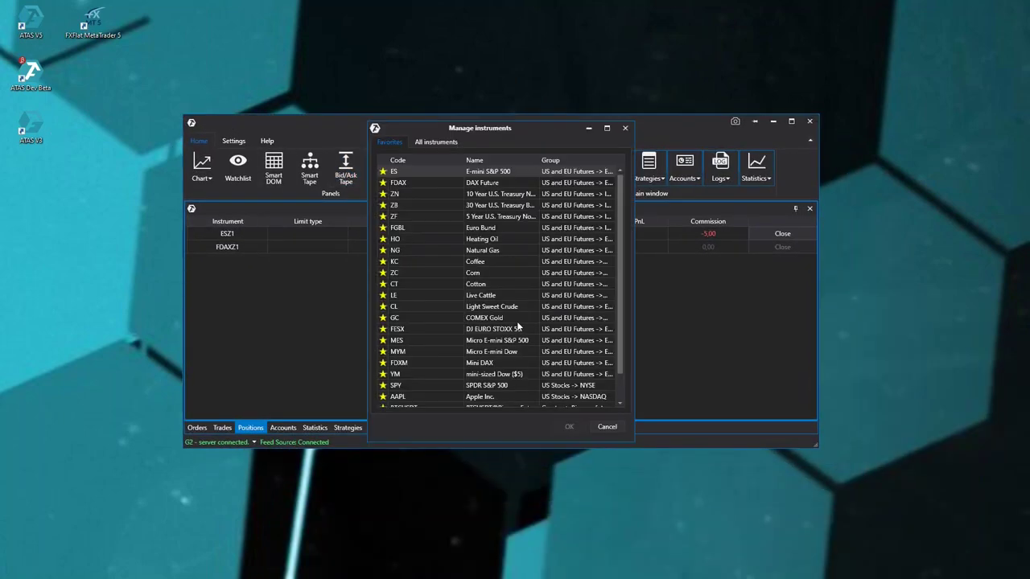
left_click(414, 174)
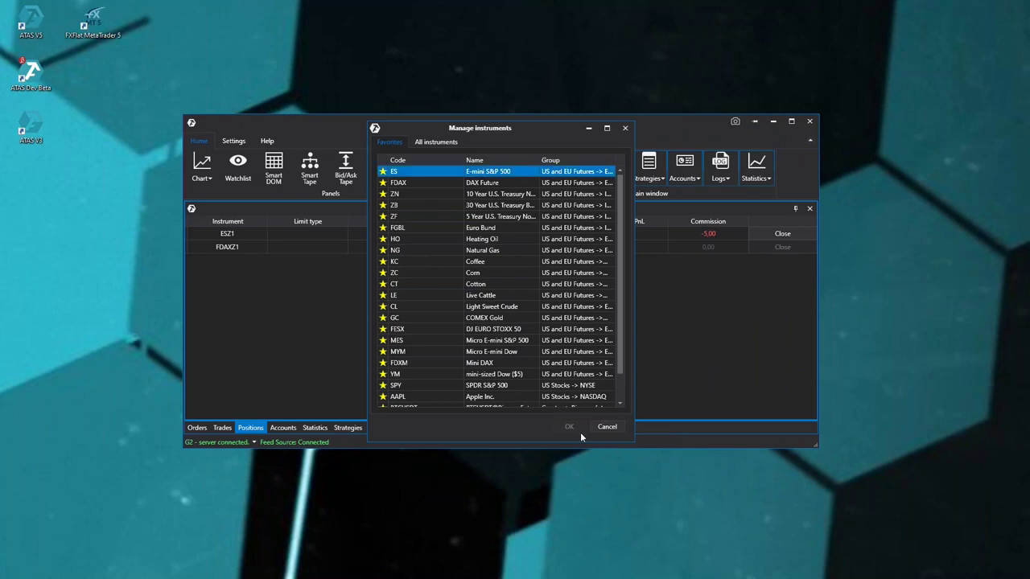
double_click(394, 172)
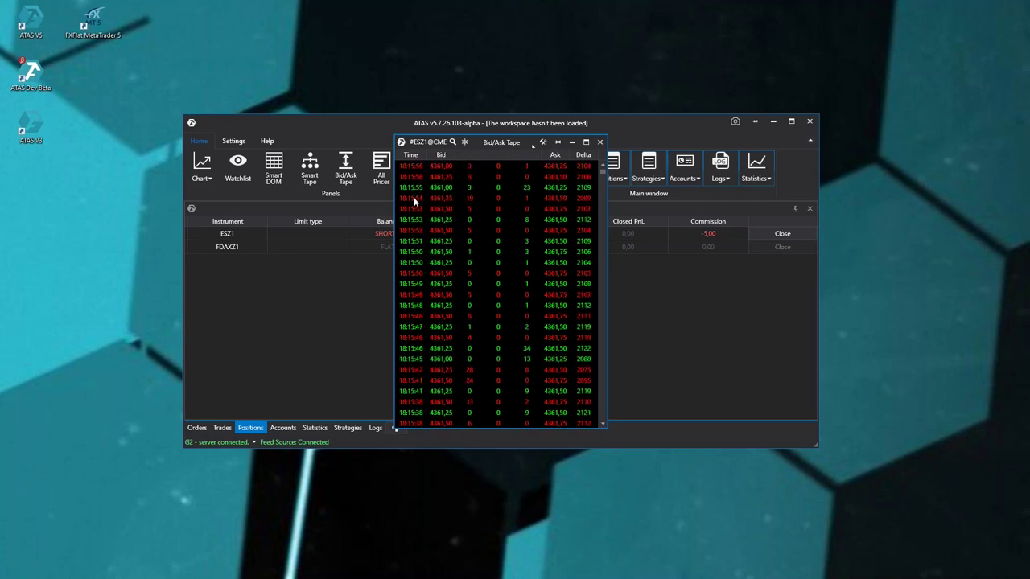
right_click(453, 251)
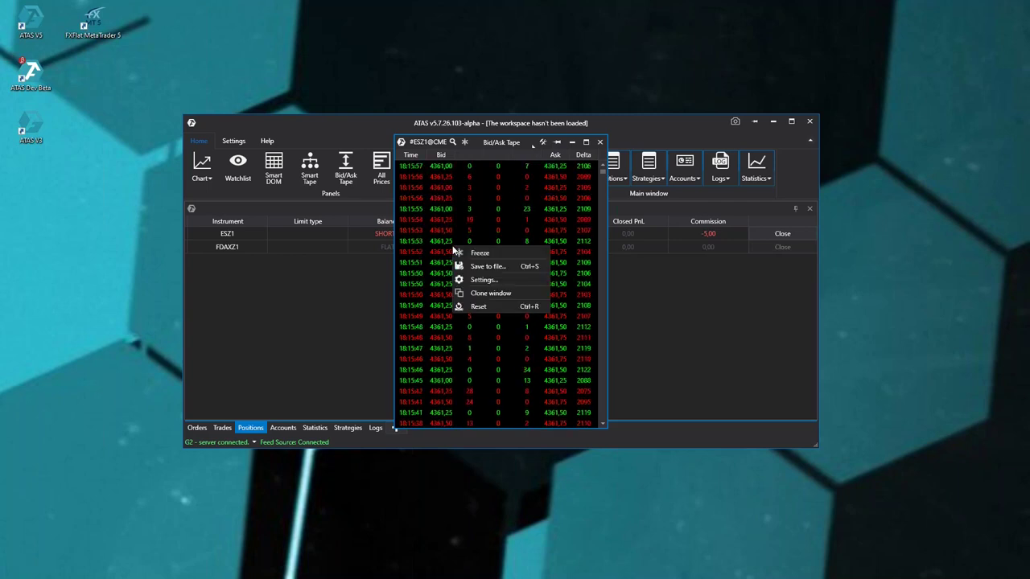
left_click(474, 279)
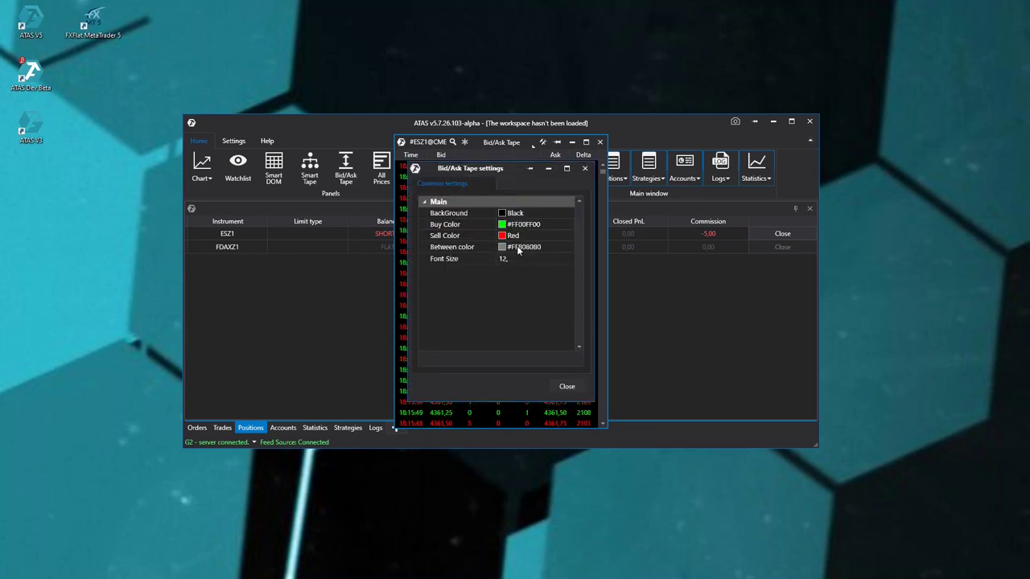
left_click(567, 386)
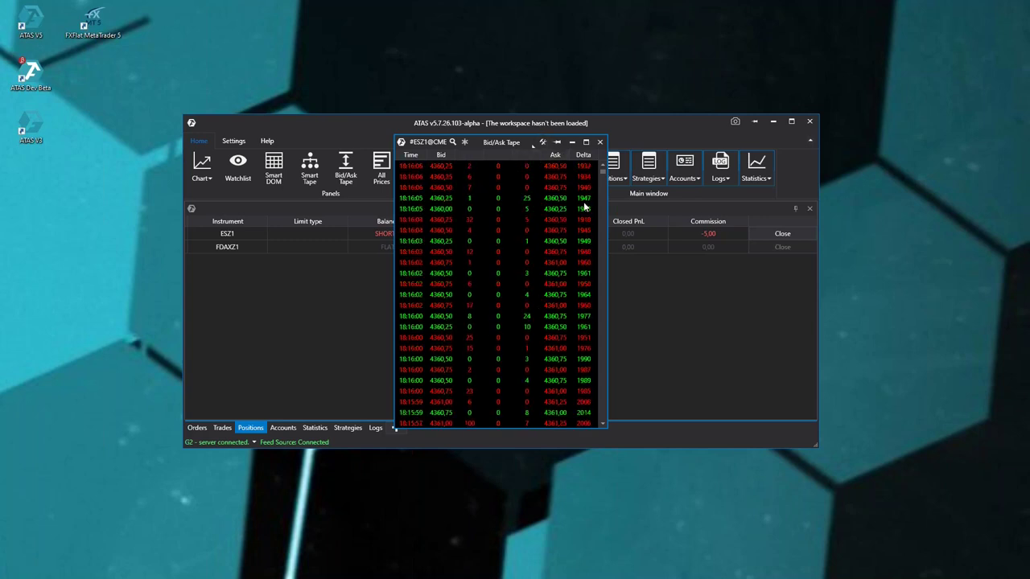
left_click(600, 143)
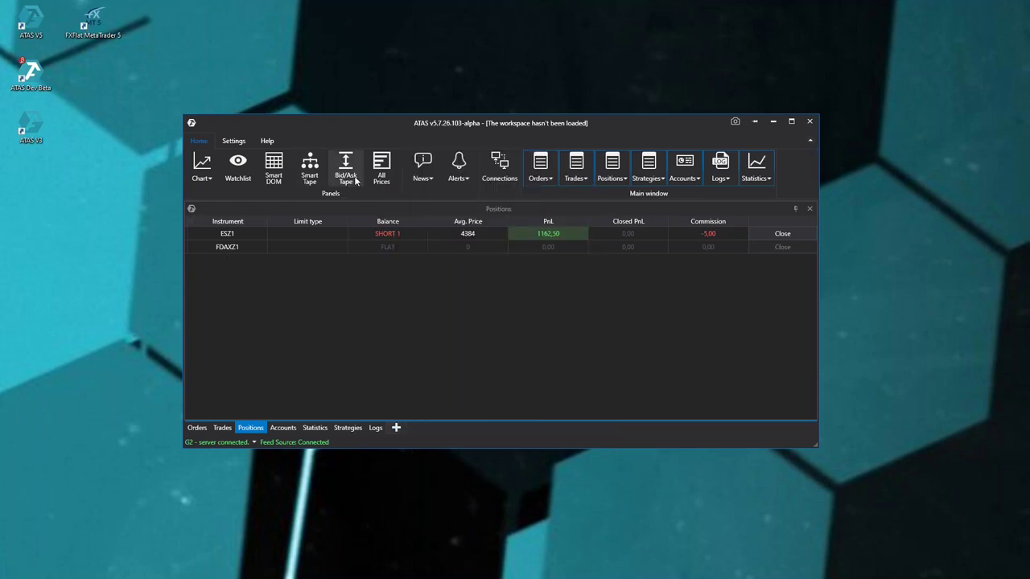
- Open an All Prices window for the E-mini S&P 500 (ES), move it clear of the main window's centre, and lengthen it downward
left_click(381, 169)
left_click(410, 185)
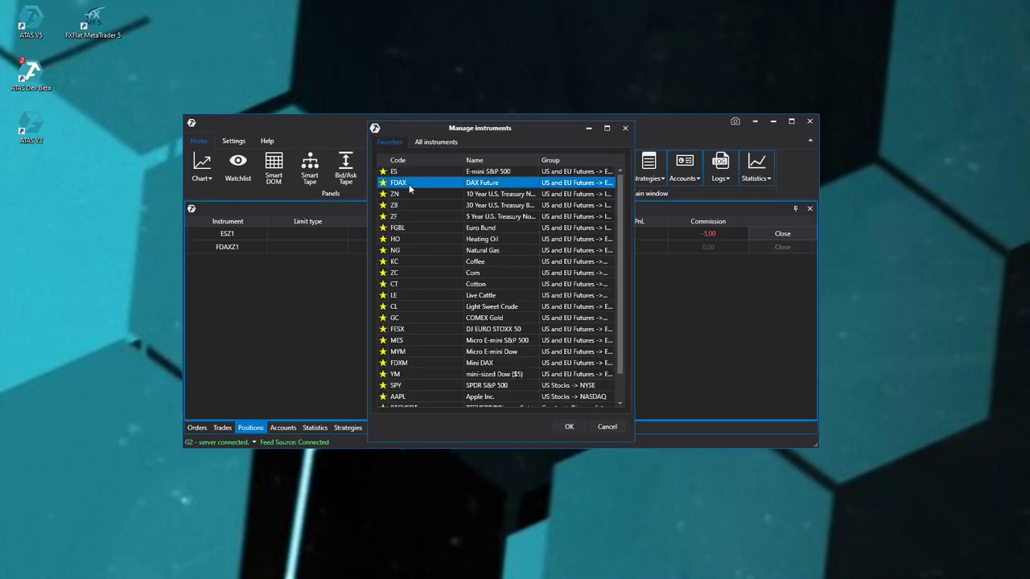
double_click(400, 174)
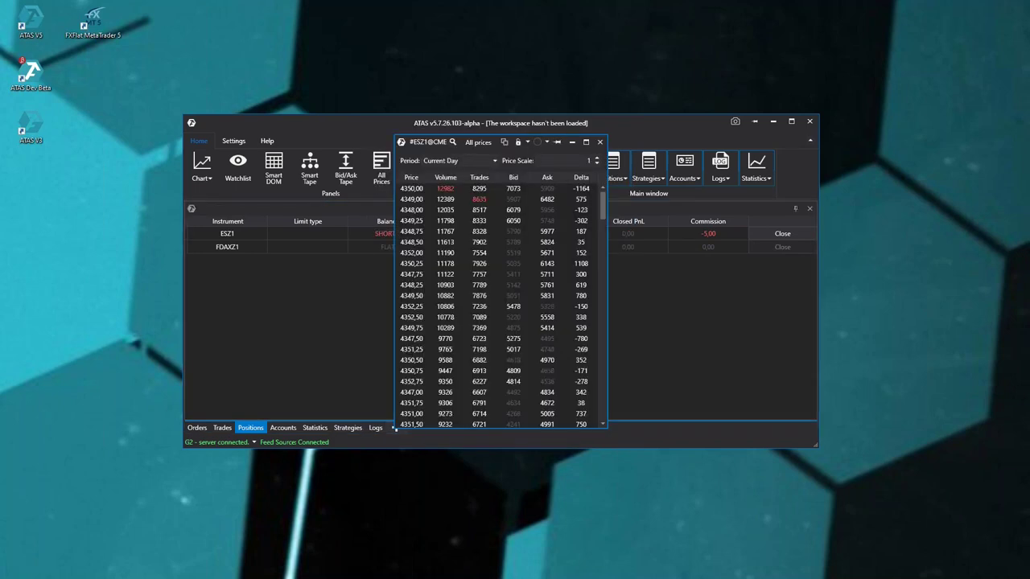
left_click_drag(403, 143, 215, 51)
left_click_drag(312, 335, 314, 459)
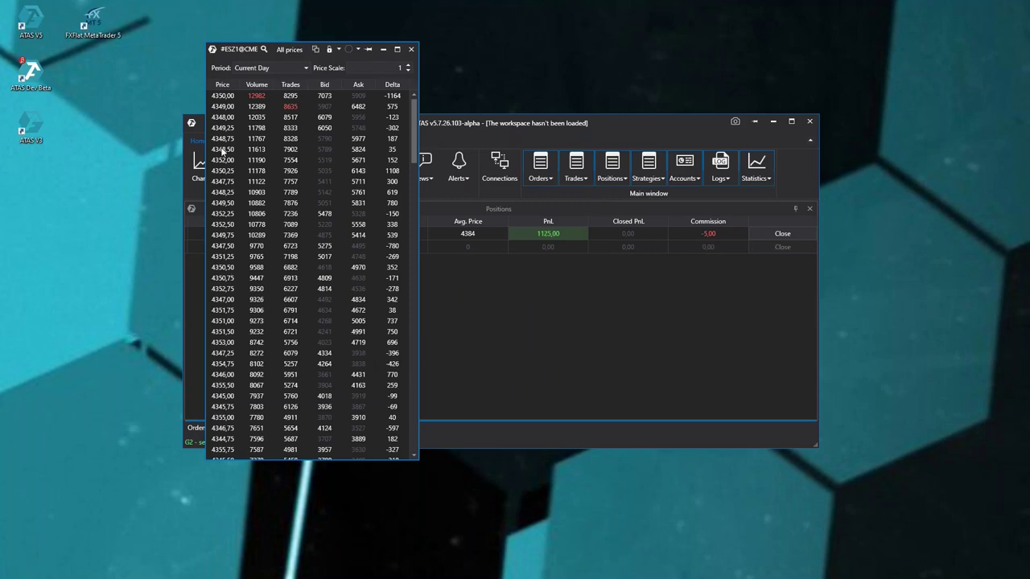
- Look over the period choices and context options of the All Prices window, and sort its rows by volume in descending order
left_click(306, 69)
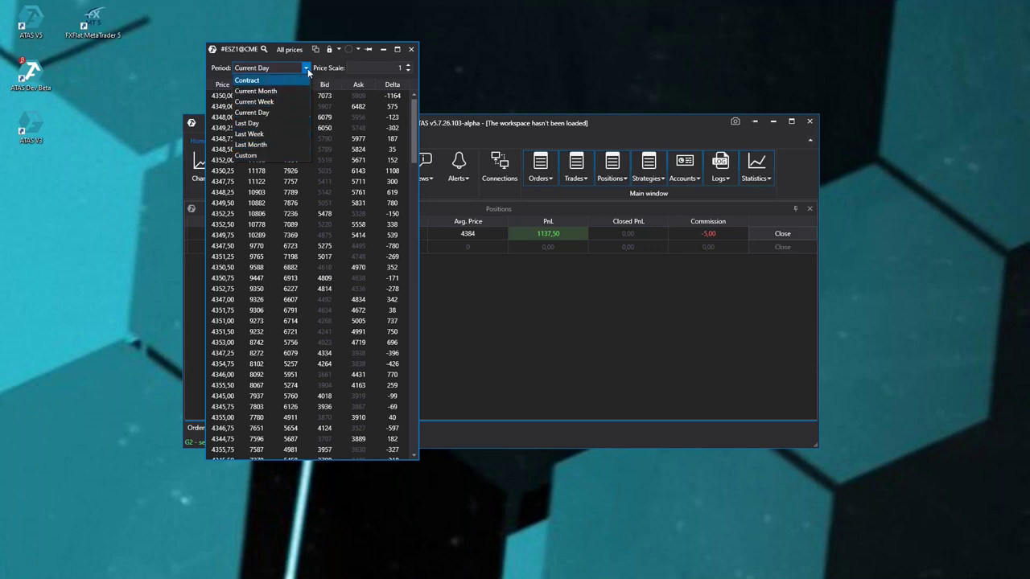
left_click(307, 70)
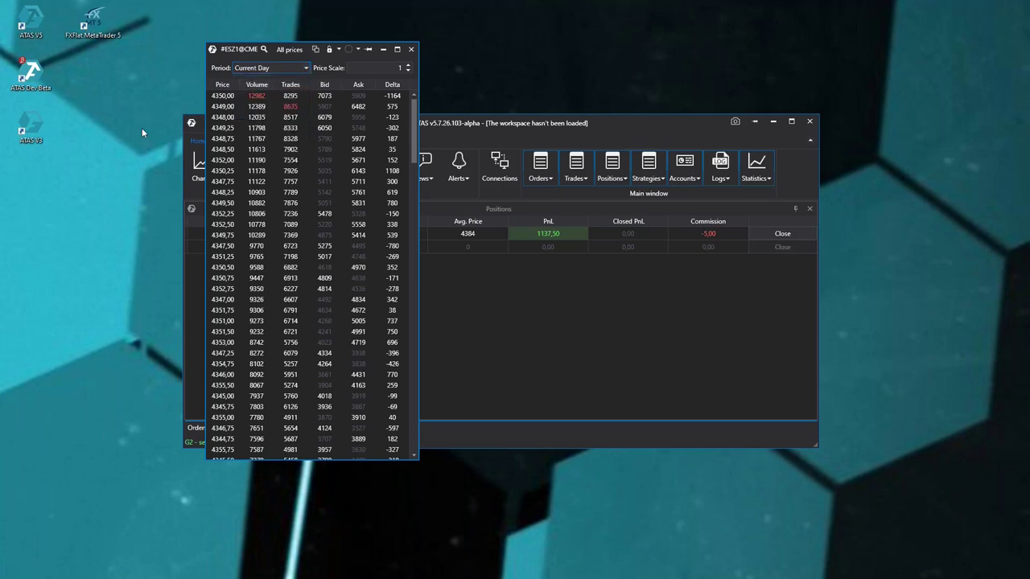
left_click(257, 84)
left_click(257, 83)
right_click(266, 235)
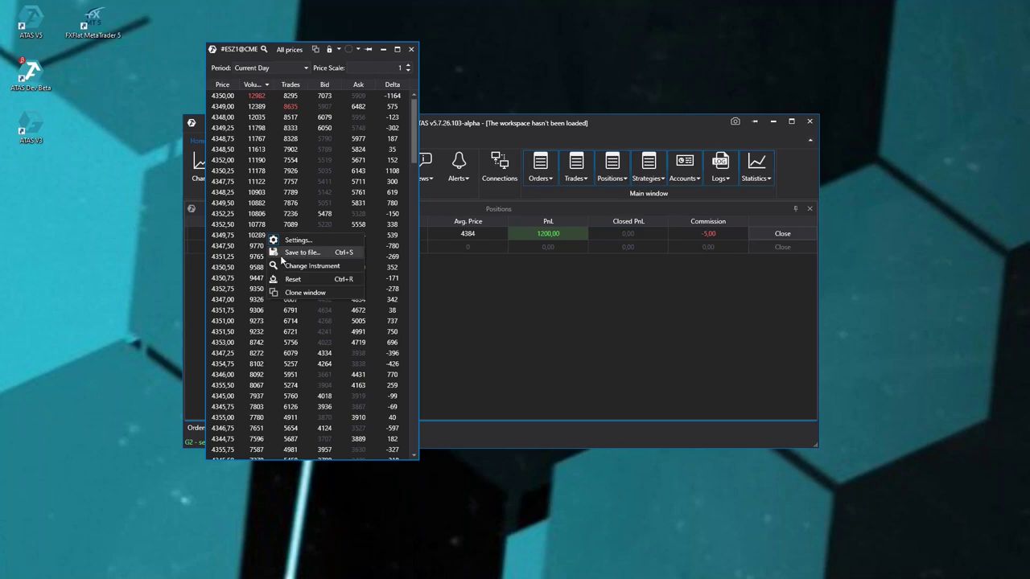
left_click(296, 183)
- Look through the price list sorted by volume, and close the All Prices window
scroll(296, 182, "down", 4)
scroll(295, 183, "down", 15)
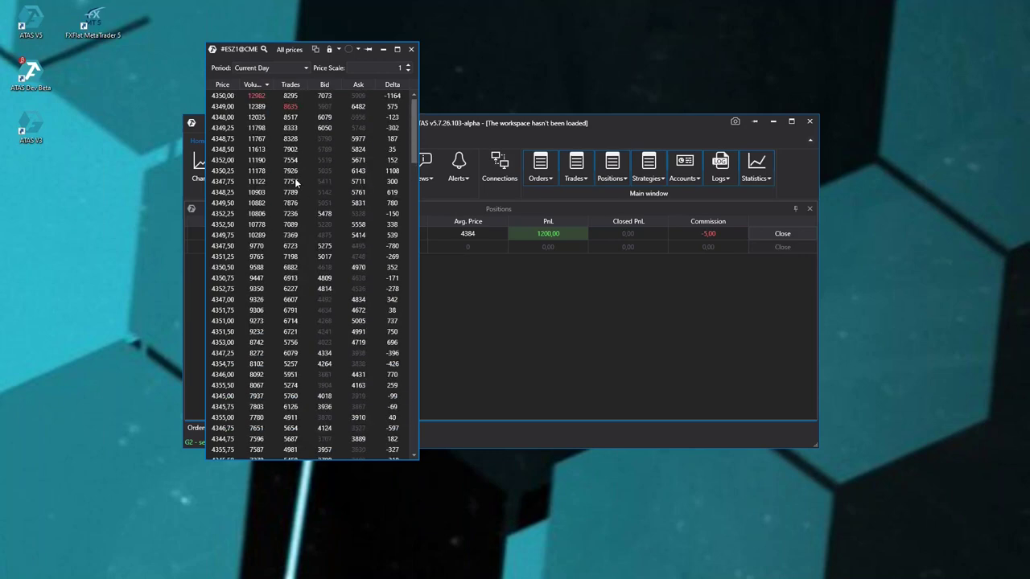
scroll(296, 182, "down", 6)
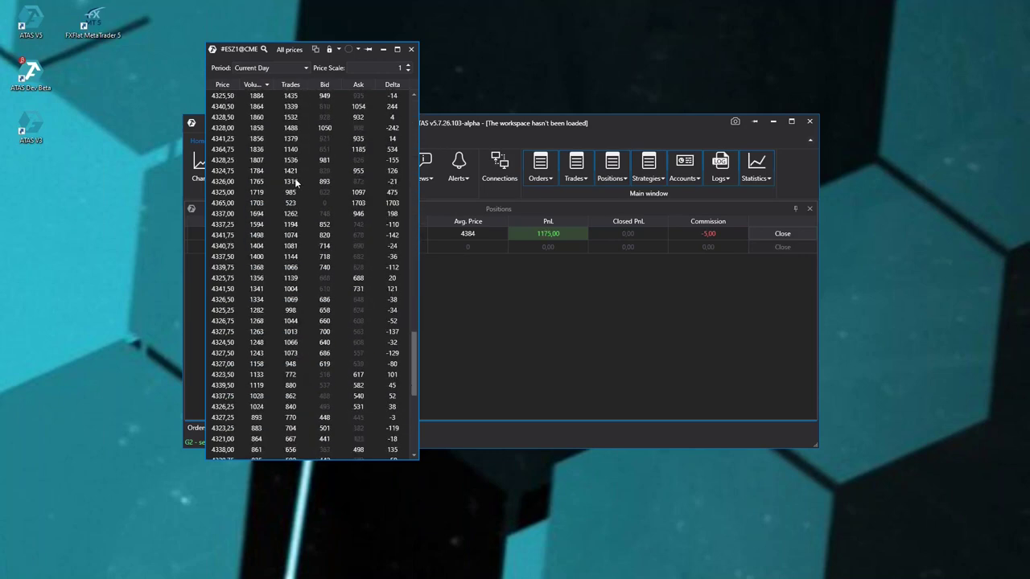
scroll(295, 181, "up", 10)
scroll(296, 184, "up", 10)
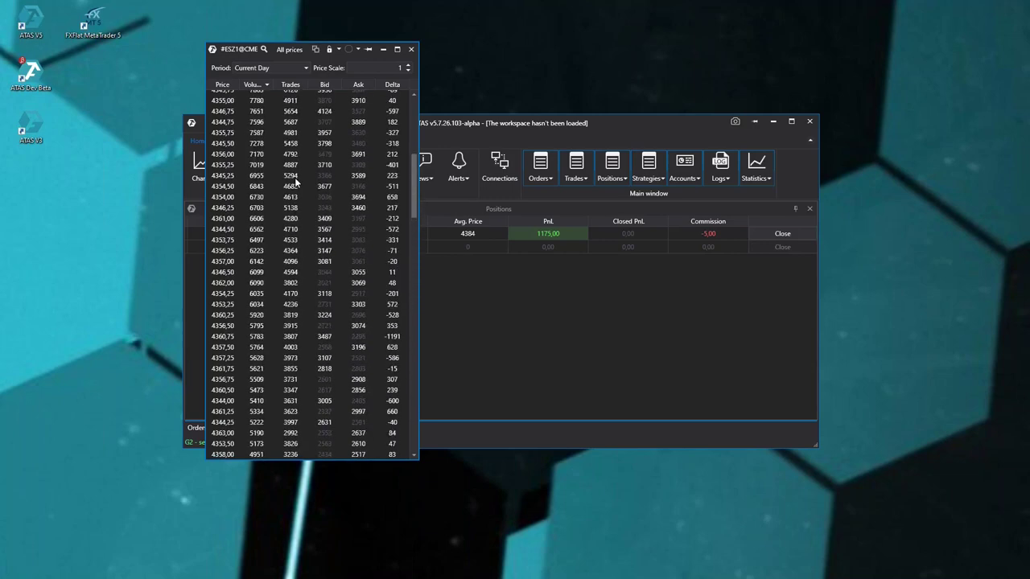
left_click(410, 49)
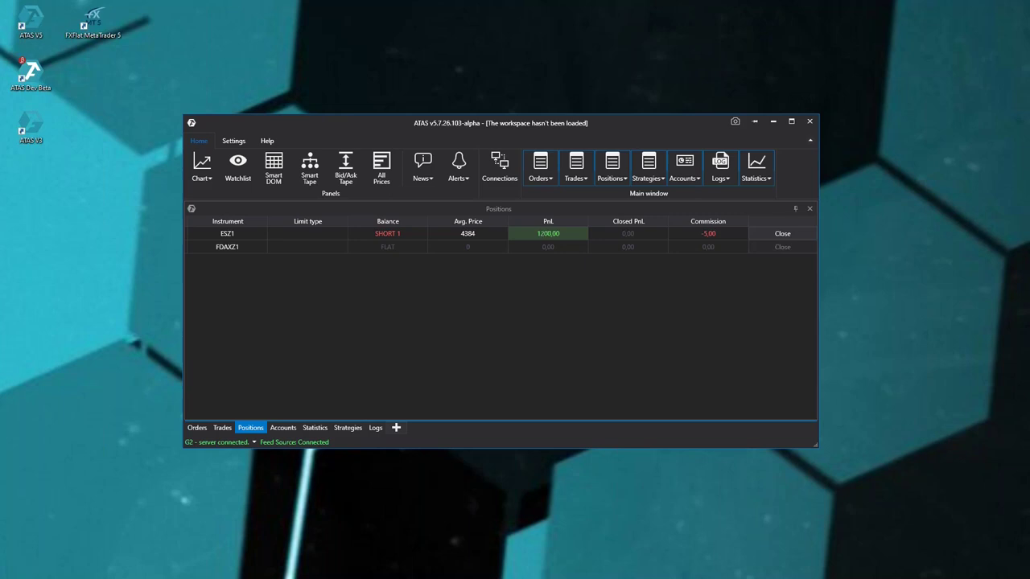
- Open a new chart for the E-mini S&P 500 (ES)
left_click(201, 165)
left_click(416, 173)
left_click(569, 427)
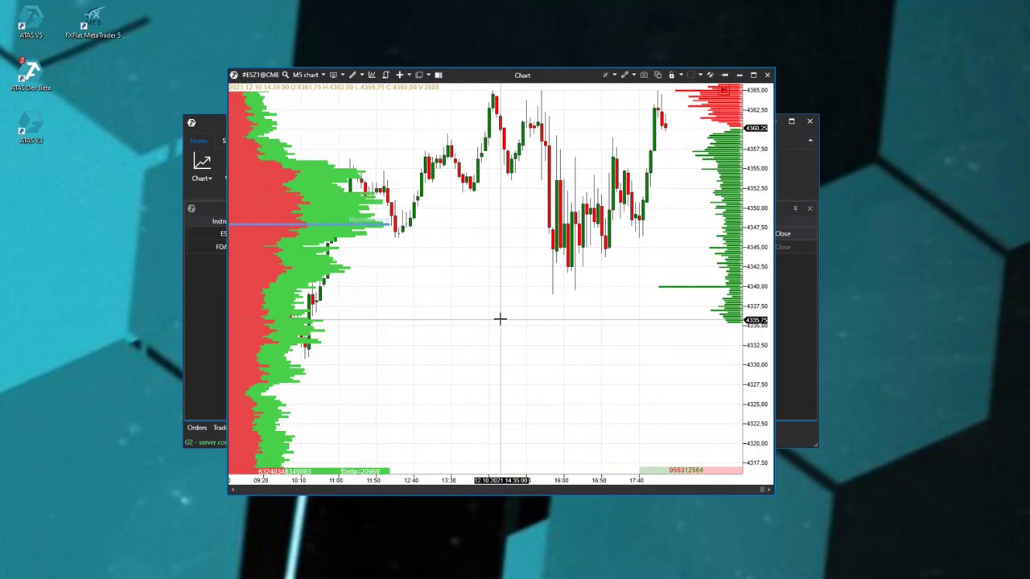
- Enlarge the chart's candles until they show readable bid and ask cluster values
scroll(539, 418, "down", 3)
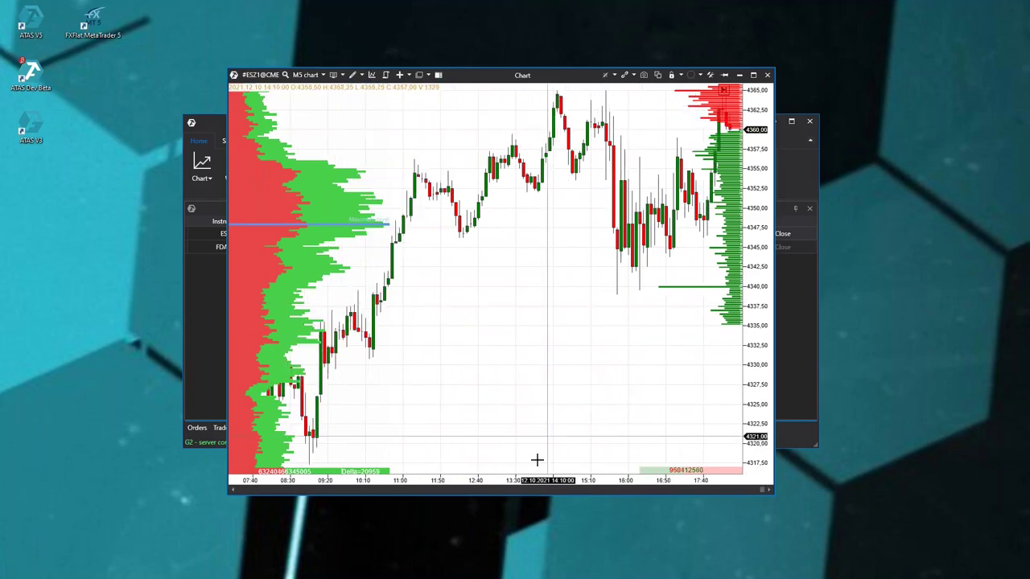
scroll(527, 481, "up", 10)
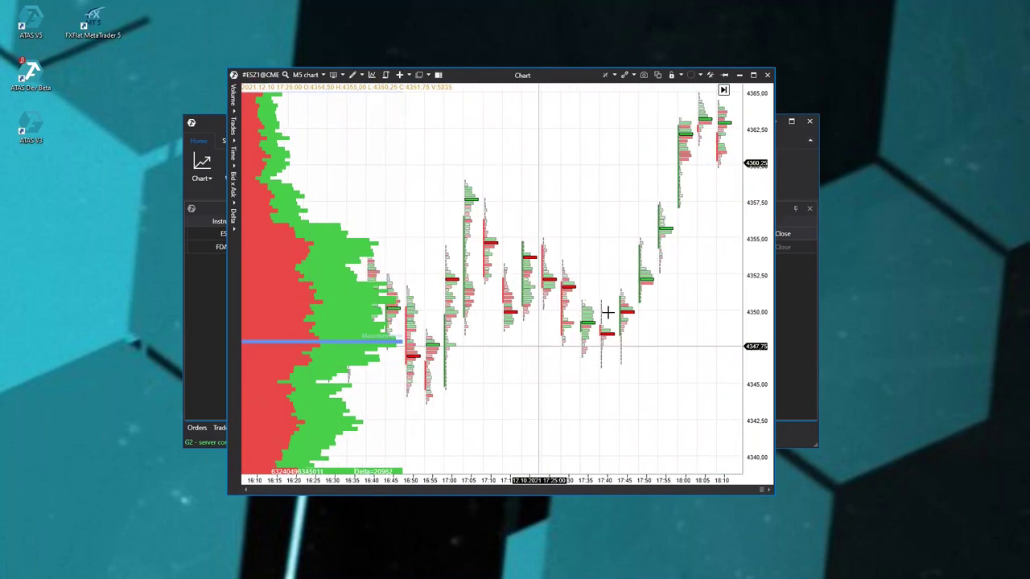
scroll(571, 322, "up", 3)
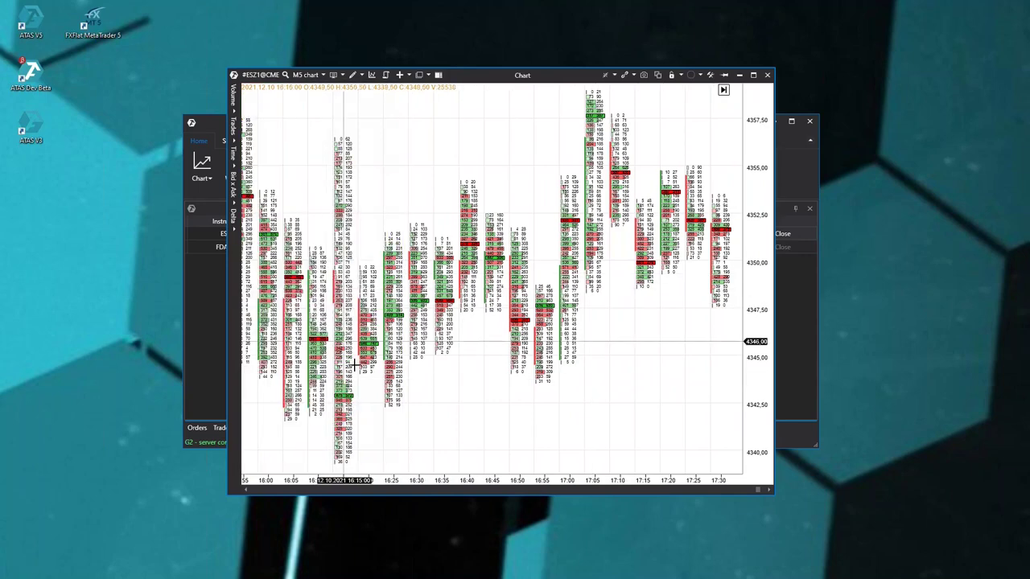
scroll(395, 482, "up", 3)
scroll(394, 483, "up", 2)
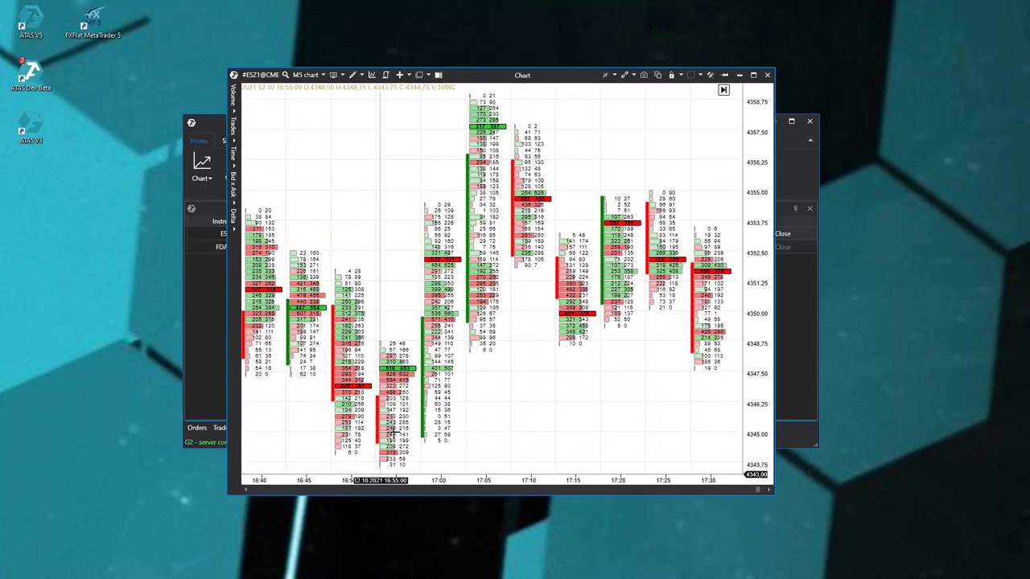
- Set the chart's cluster display to the plain Volume mode and view earlier clusters
left_click(234, 100)
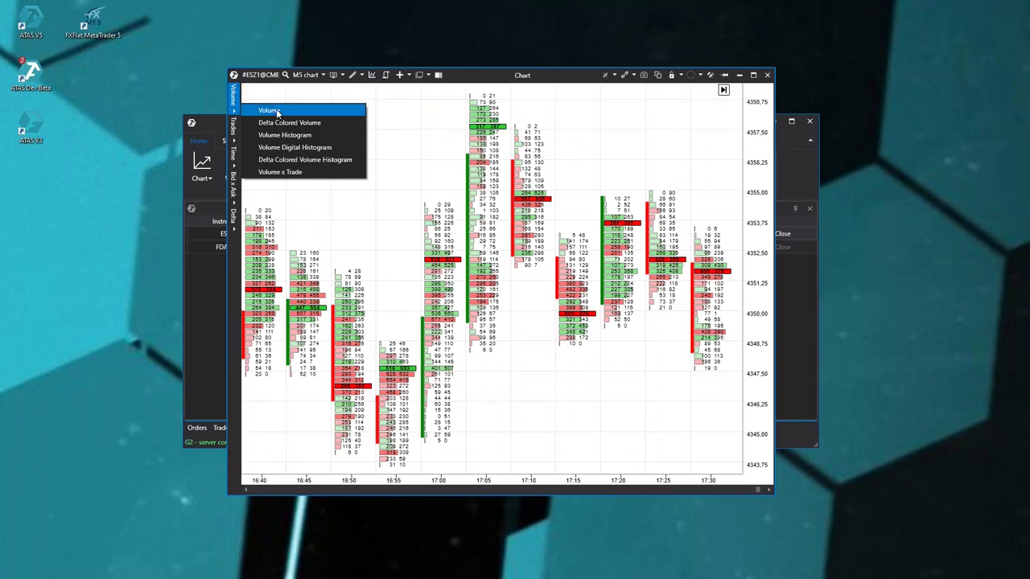
left_click(262, 110)
scroll(570, 351, "up", 10)
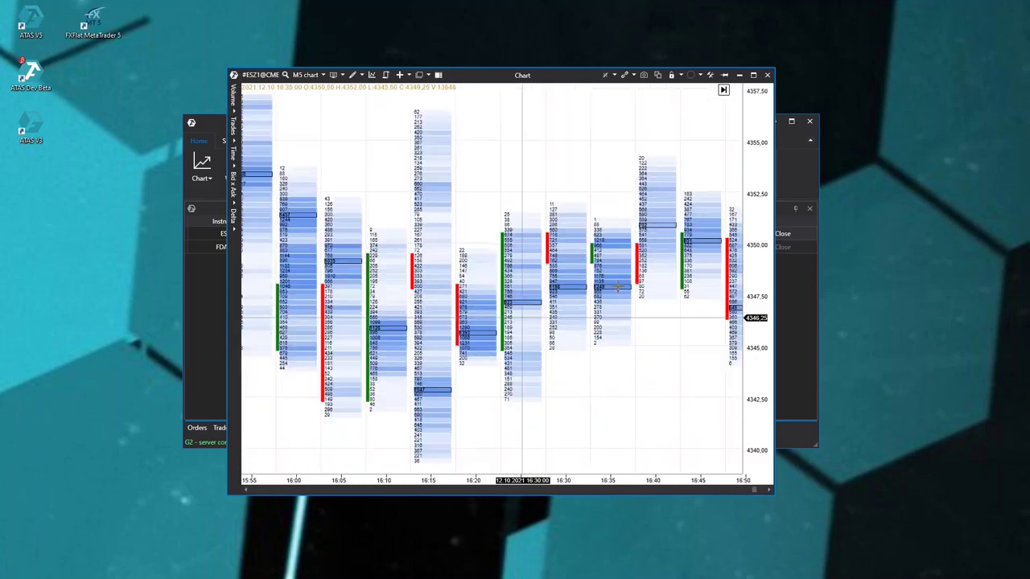
- Shrink the clusters back to plain candles and compress the time axis to show a longer price history
scroll(426, 424, "down", 6)
scroll(655, 271, "up", 10)
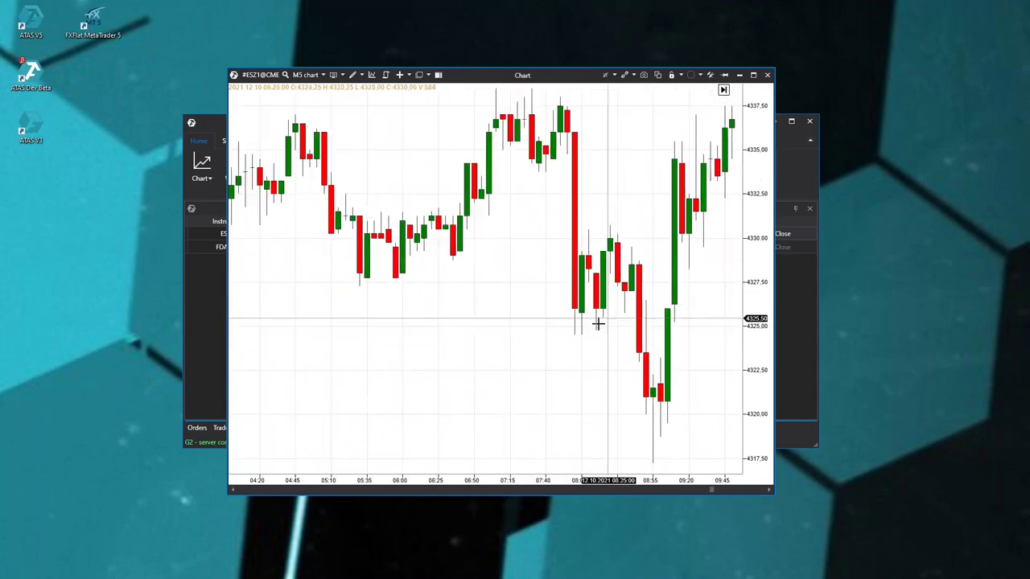
scroll(506, 349, "down", 10)
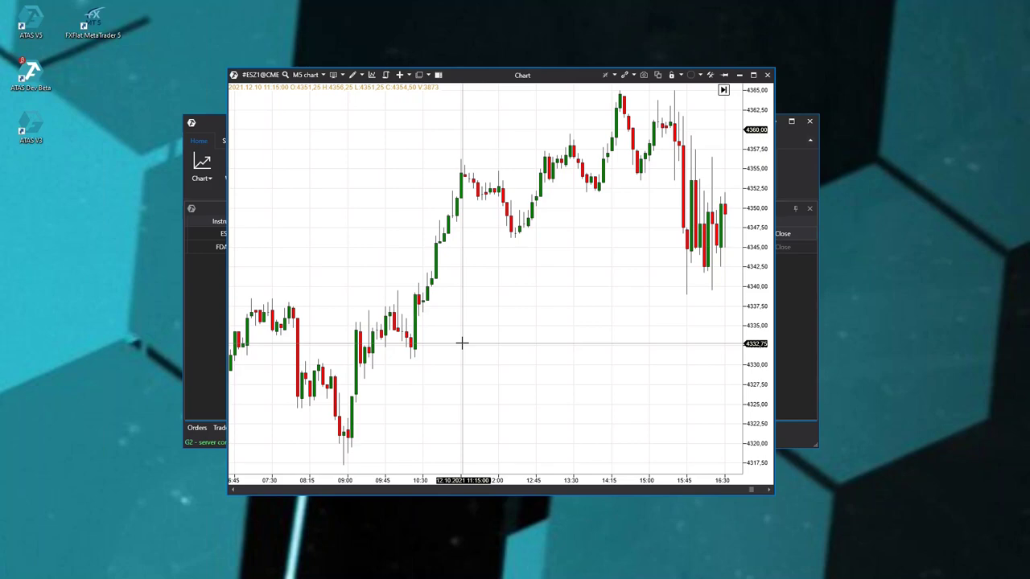
left_click_drag(504, 480, 595, 480)
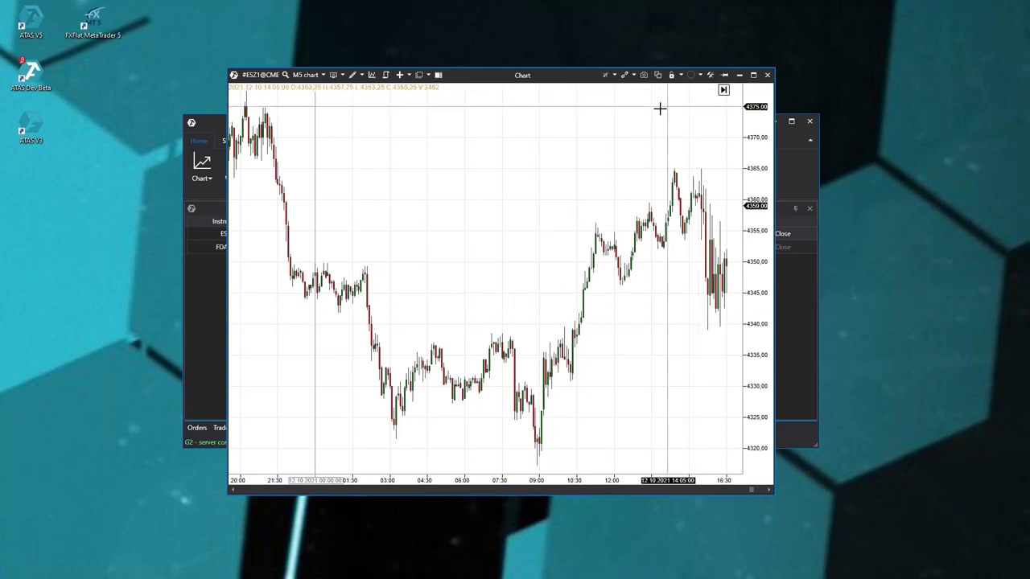
- Move the chart aside to uncover the main window, and open and close the layout selection from the settings
left_click_drag(545, 76, 671, 110)
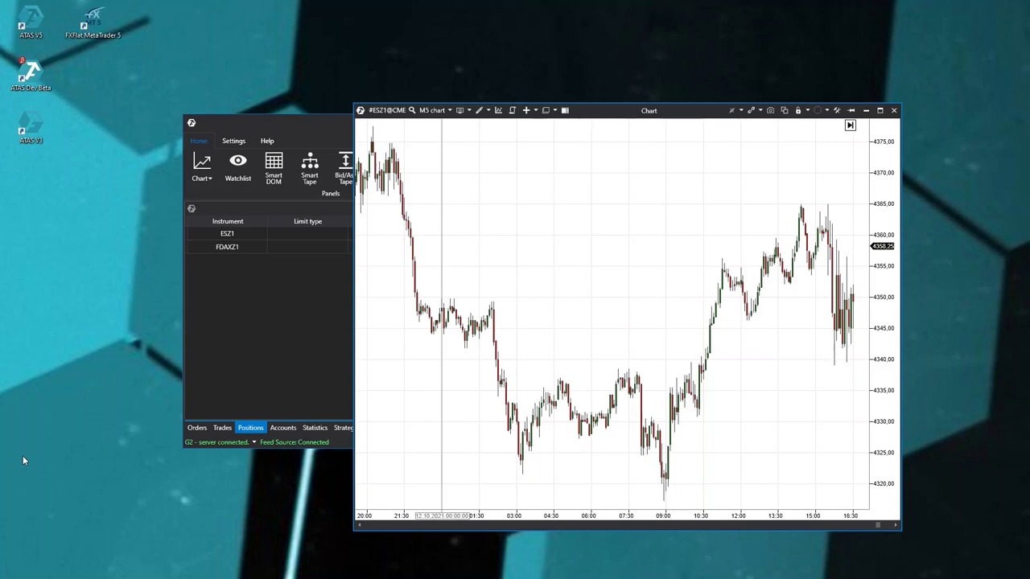
left_click(336, 357)
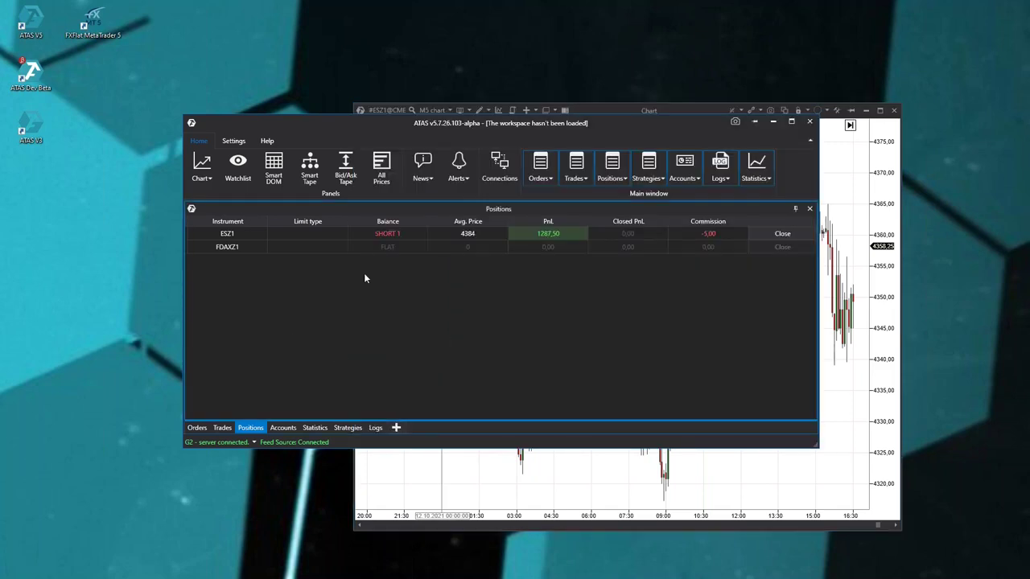
left_click(233, 141)
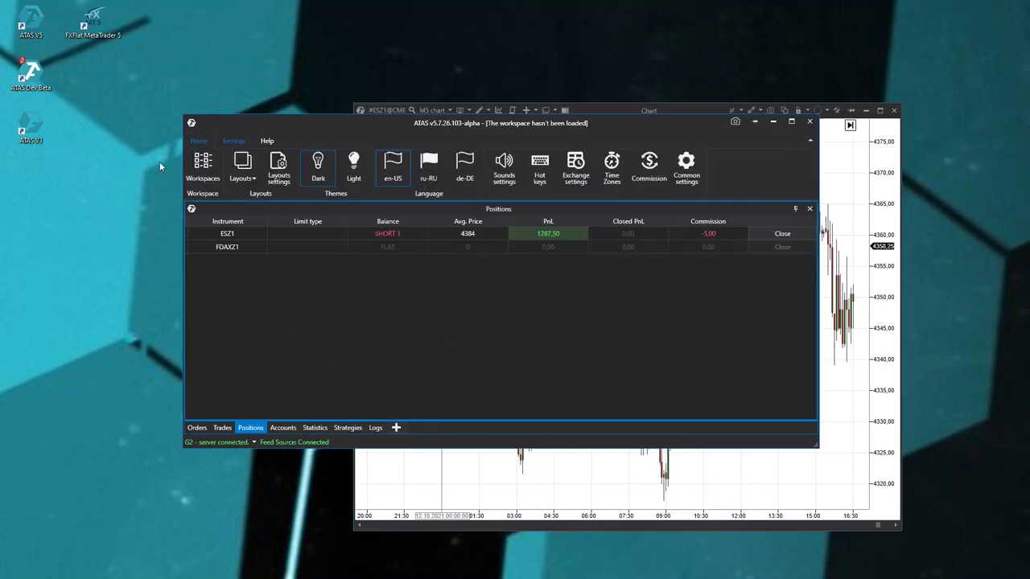
left_click(243, 168)
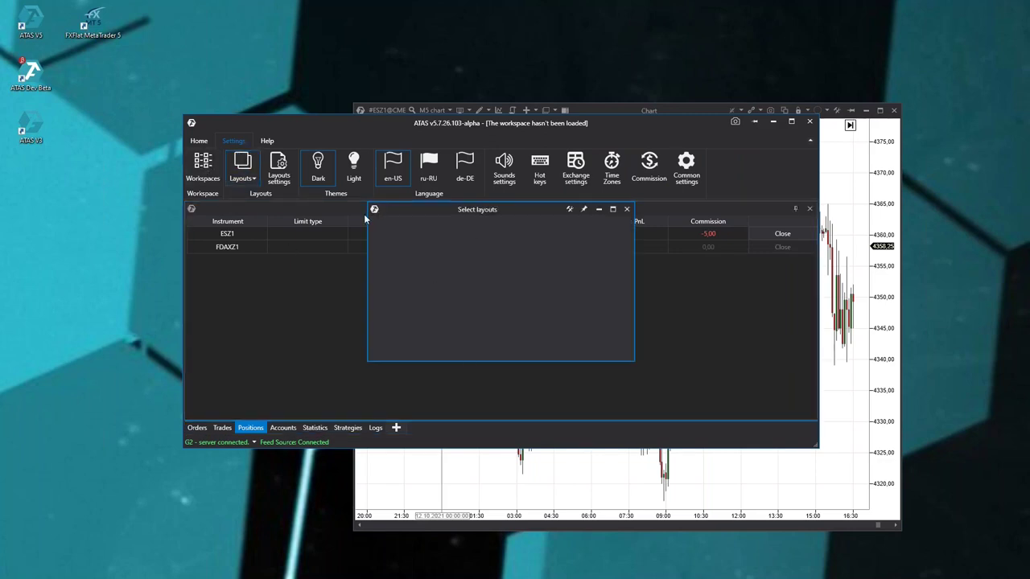
left_click(626, 209)
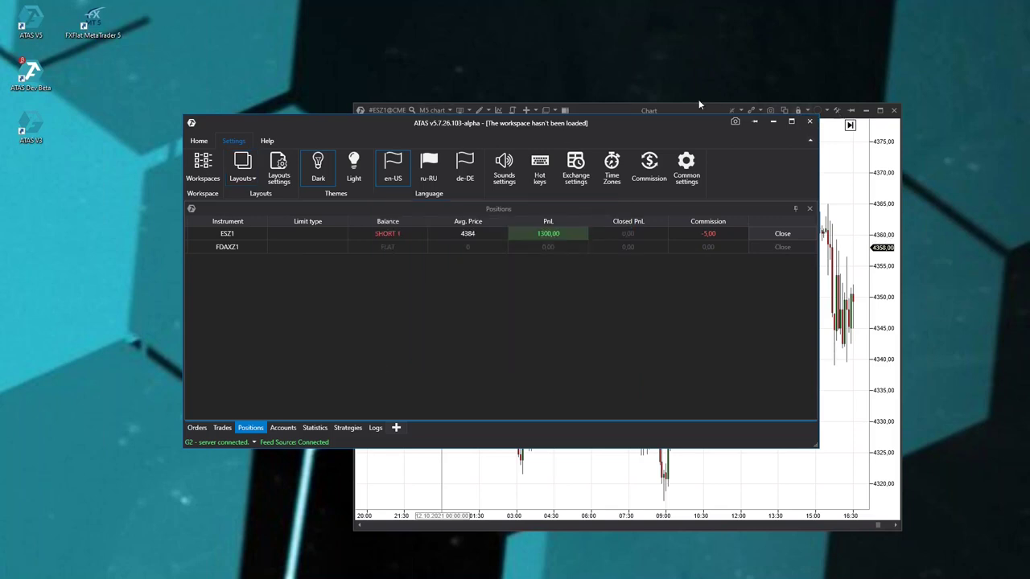
left_click(623, 112)
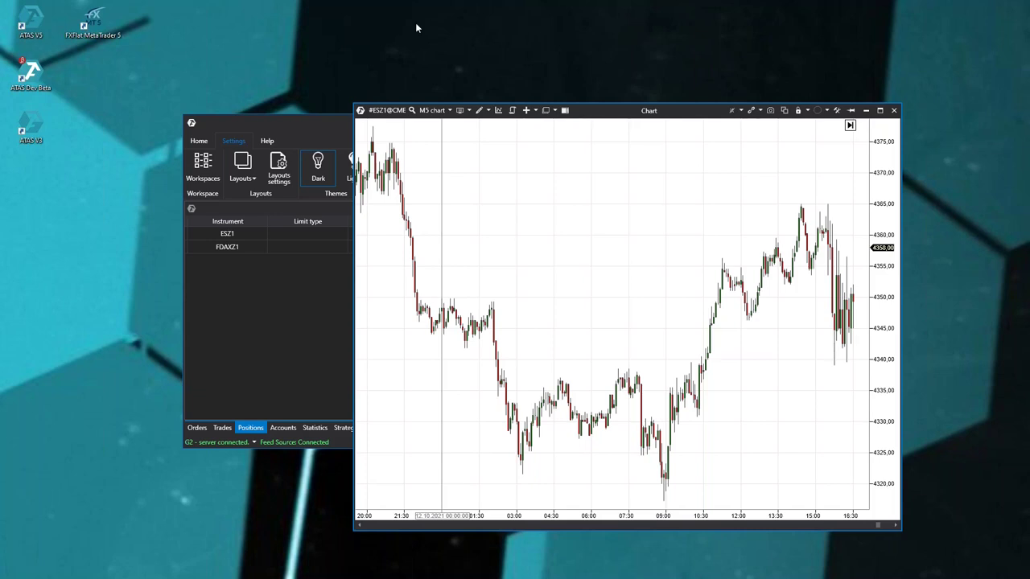
left_click(302, 121)
left_click_drag(302, 121, 298, 94)
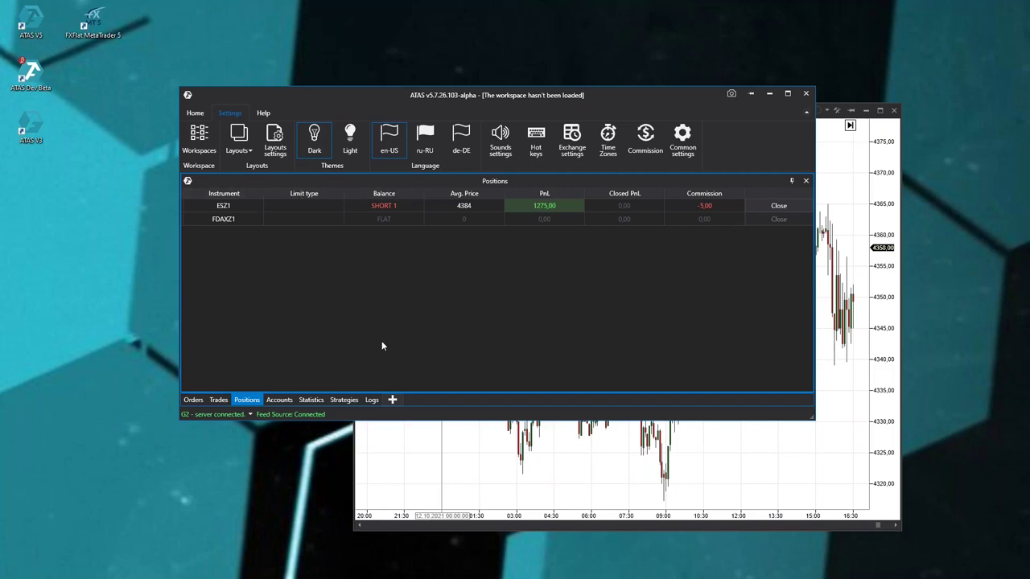
left_click_drag(294, 81, 307, 127)
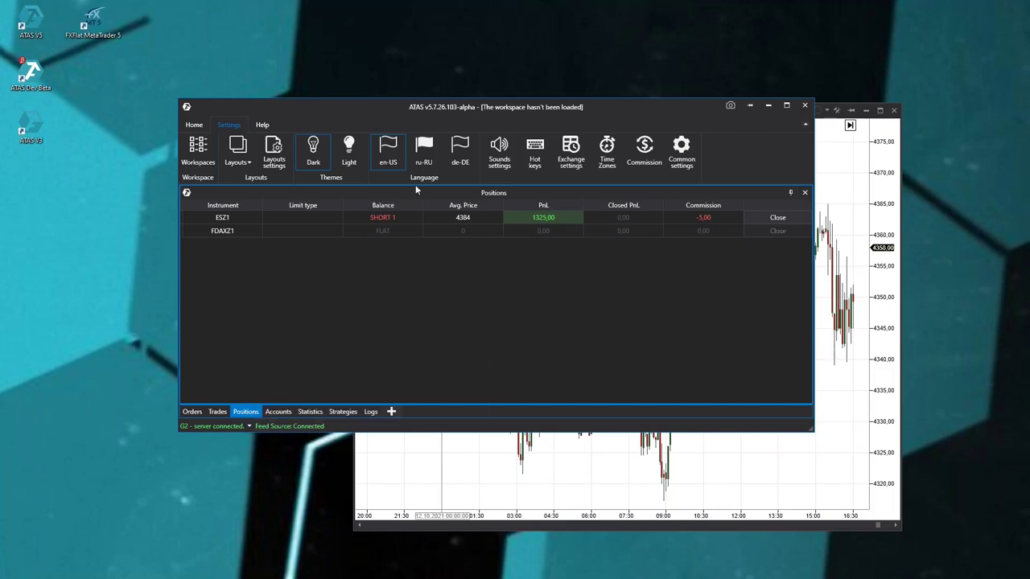
- Look over the list of data and trading connections from the feed source status, and close it
left_click(291, 426)
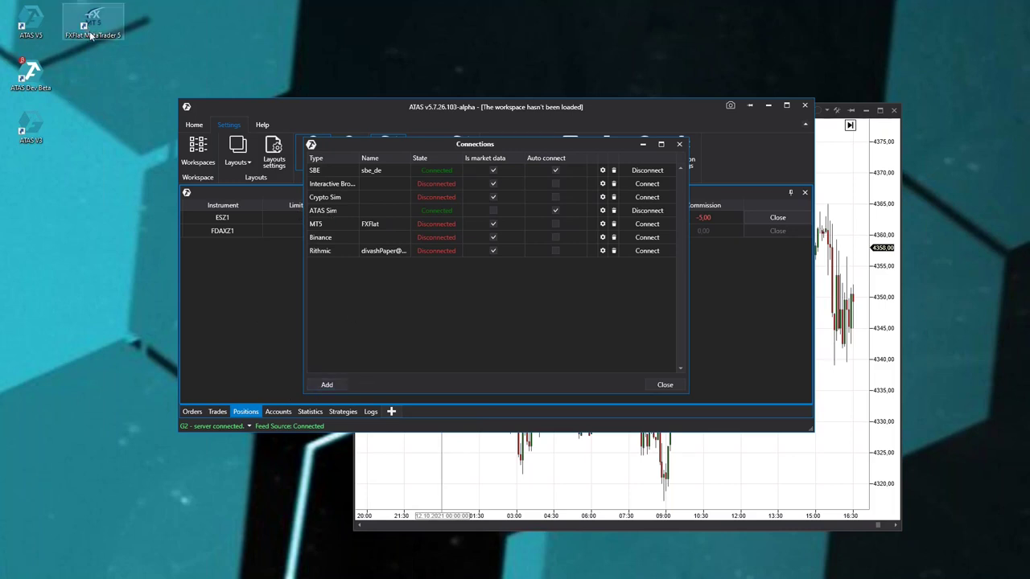
left_click(68, 25)
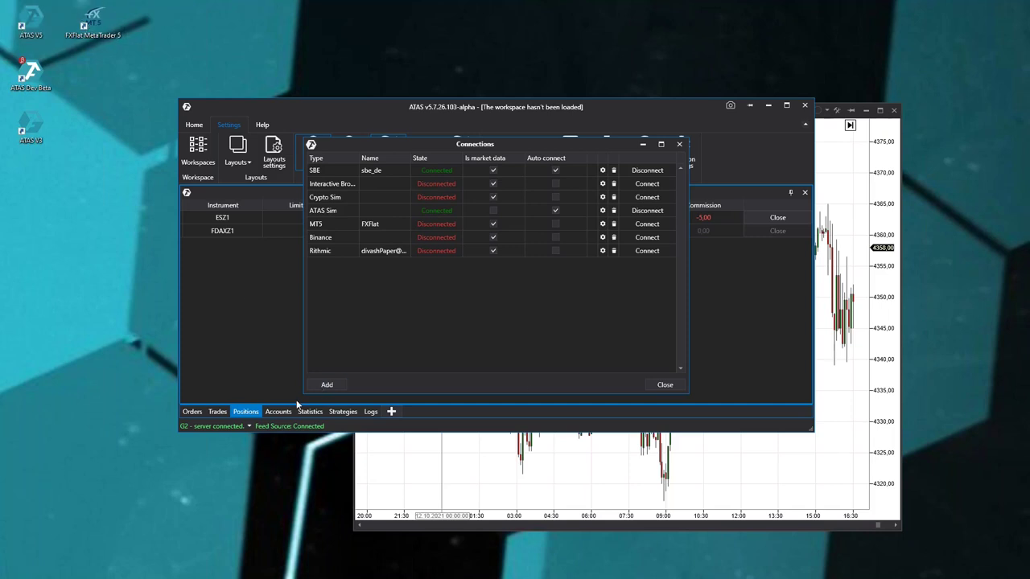
left_click(679, 146)
- Move the main window aside to show the chart's latest candles, and move it back in front of the chart
left_click_drag(664, 113, 490, 144)
left_click(561, 323)
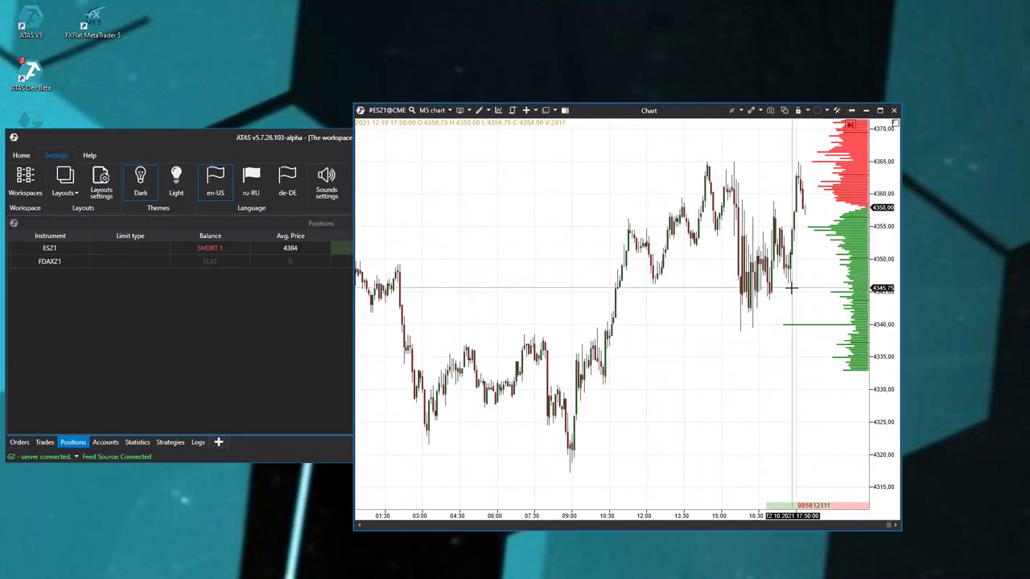
left_click(232, 372)
left_click_drag(410, 139, 572, 140)
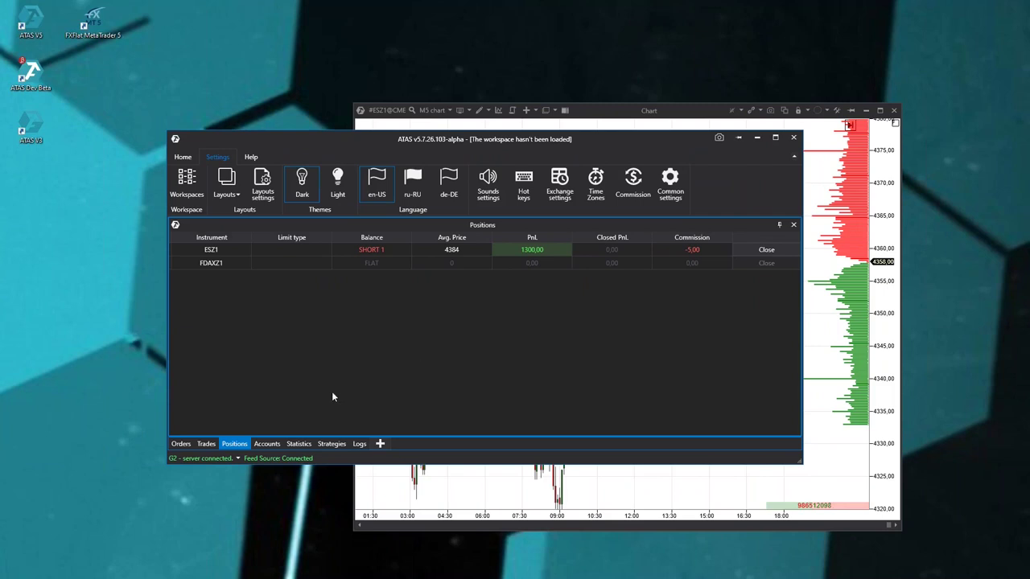
- Look over the data providers for a new connection and the connection types for MT5 under Russian market, and cancel adding it
left_click(278, 458)
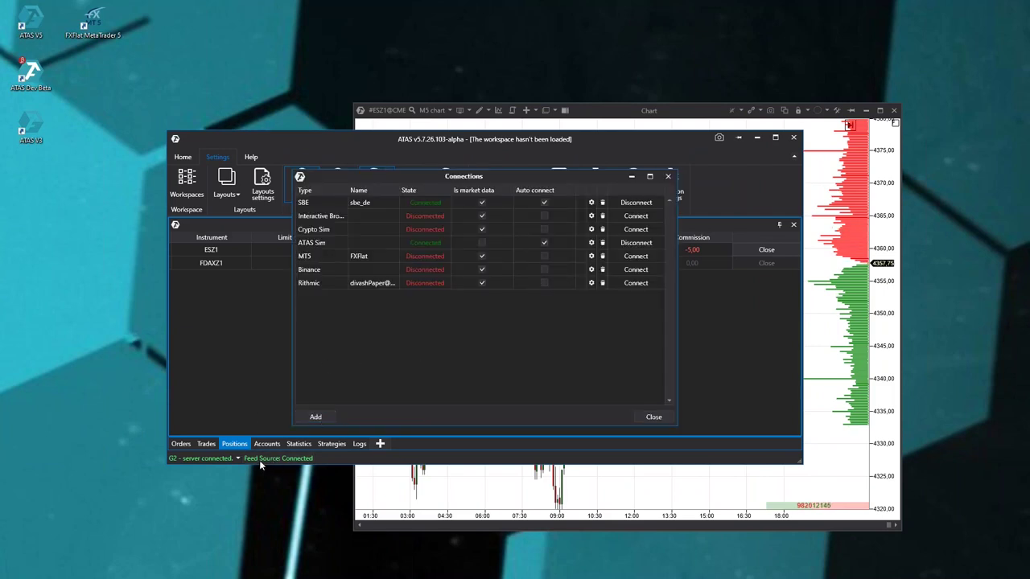
left_click(319, 419)
scroll(445, 256, "down", 2)
scroll(445, 256, "down", 1)
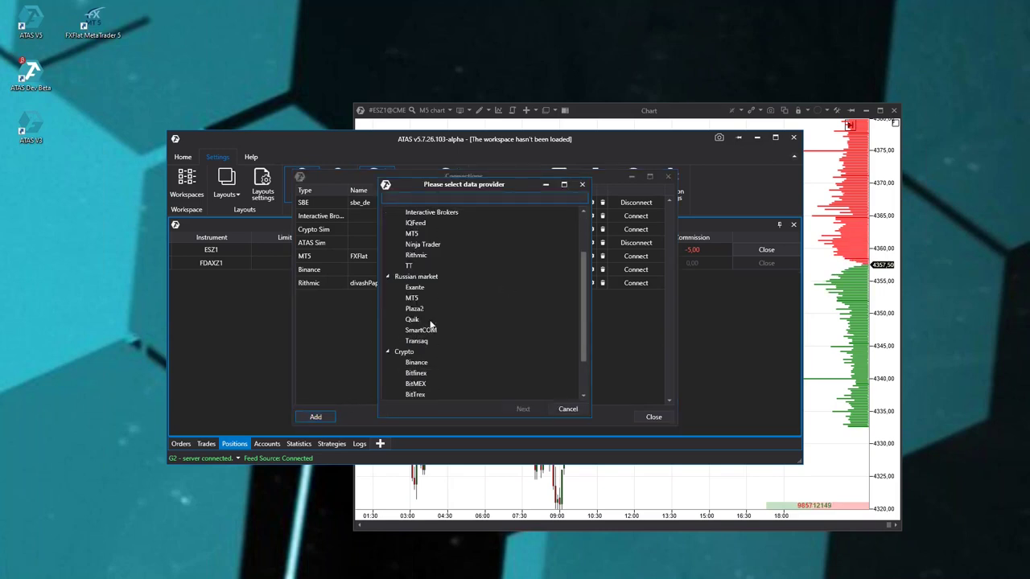
left_click(433, 300)
left_click(569, 409)
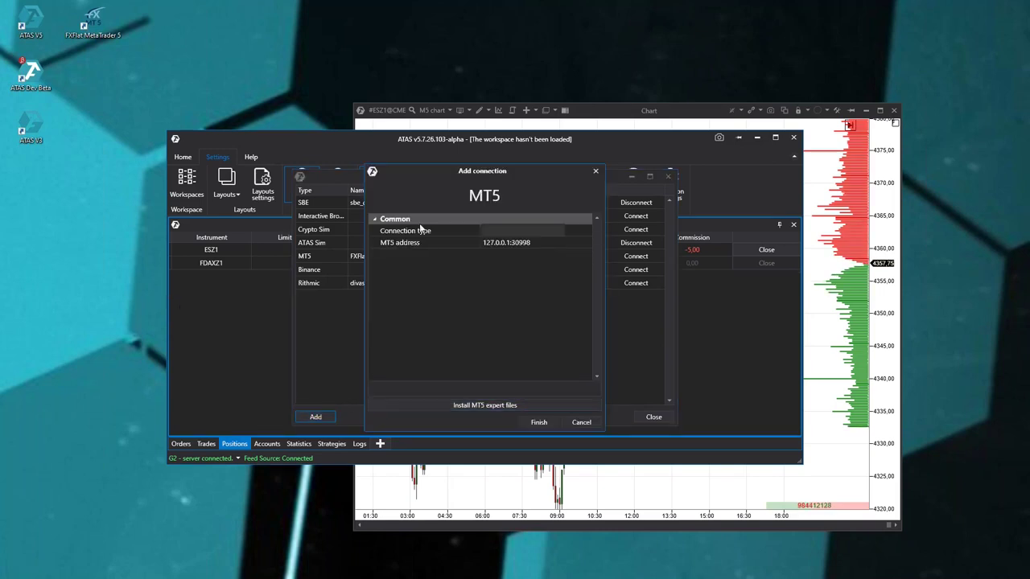
left_click(556, 234)
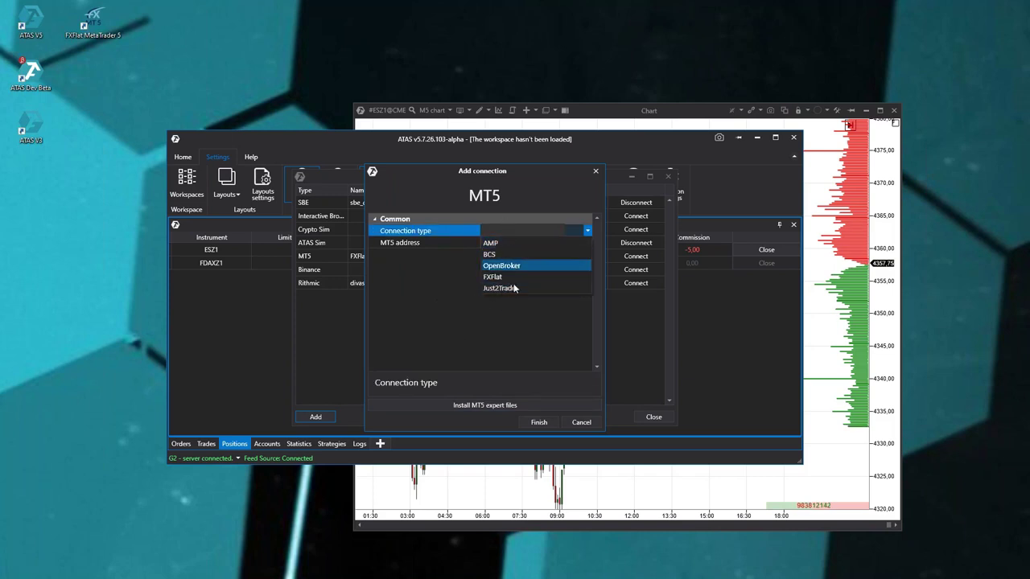
left_click(464, 321)
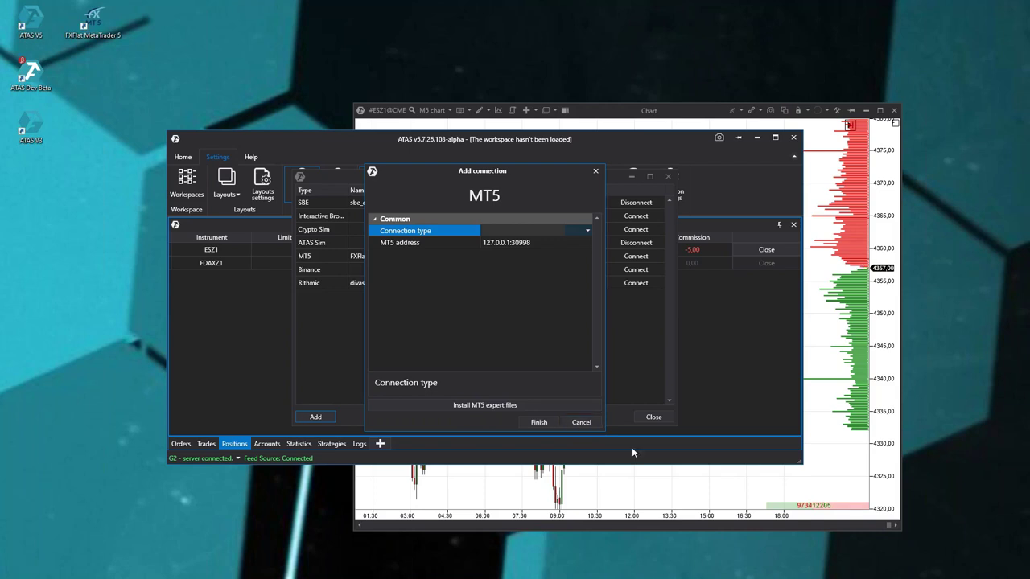
left_click(583, 423)
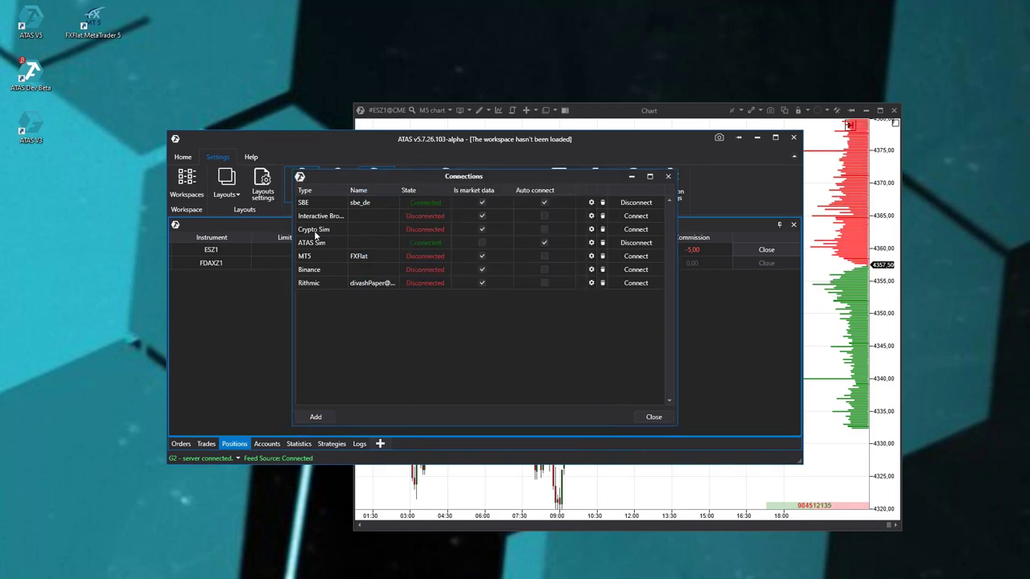
- Search the data providers for "atas" to show ATAS Sim, cancel adding a connection, and close the connections list
left_click(315, 417)
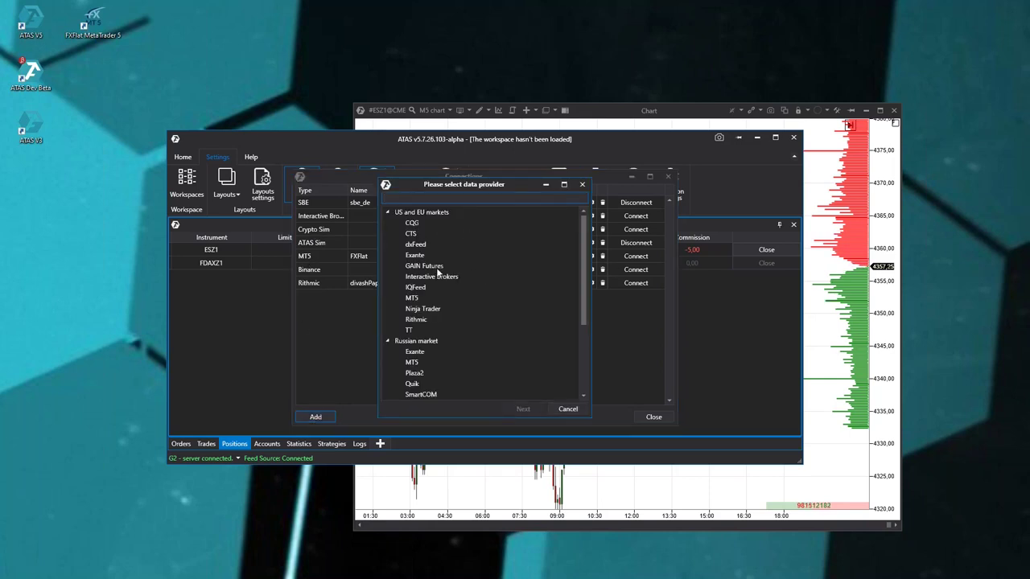
type("atas")
left_click(425, 225)
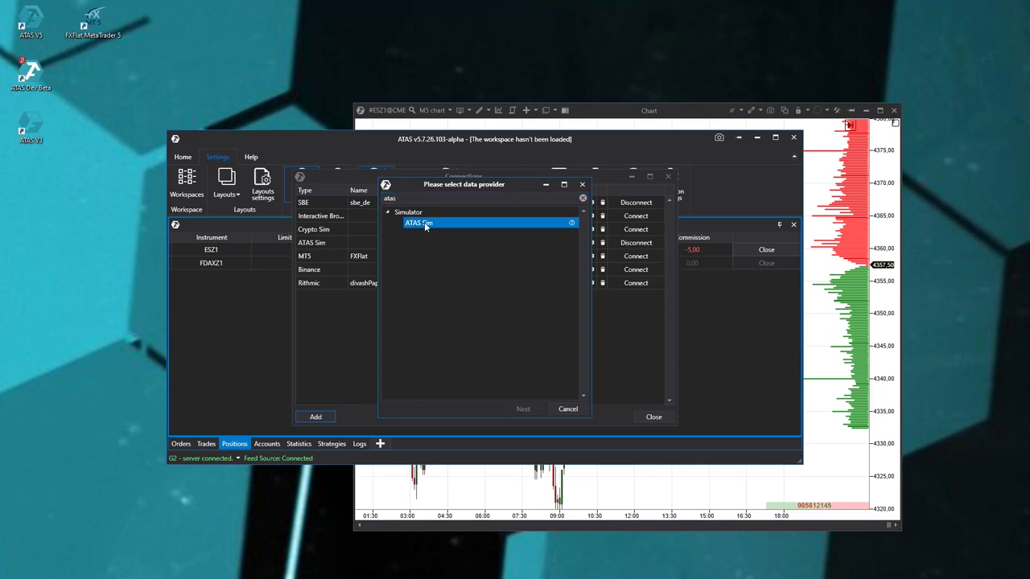
left_click(568, 408)
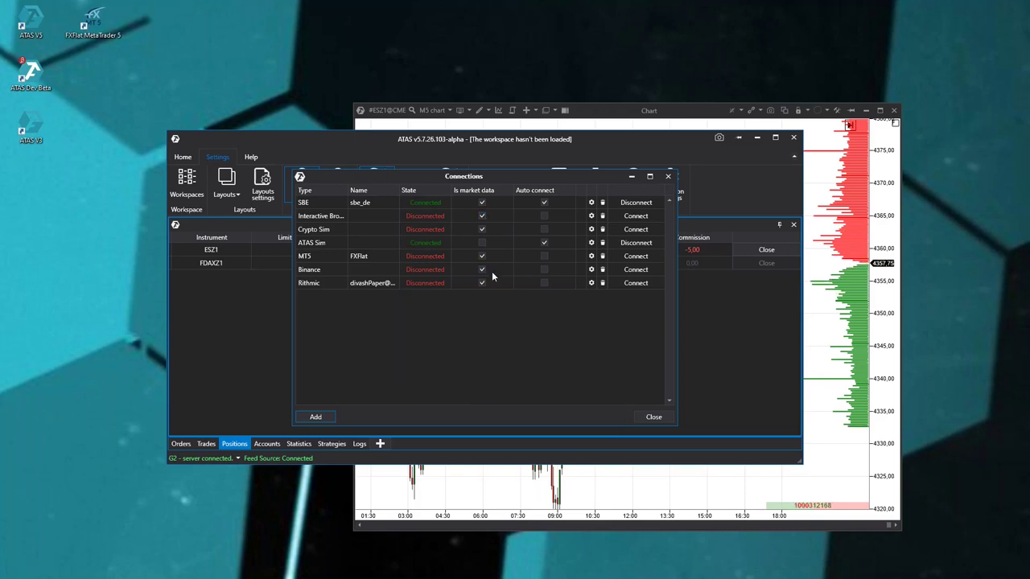
left_click(656, 417)
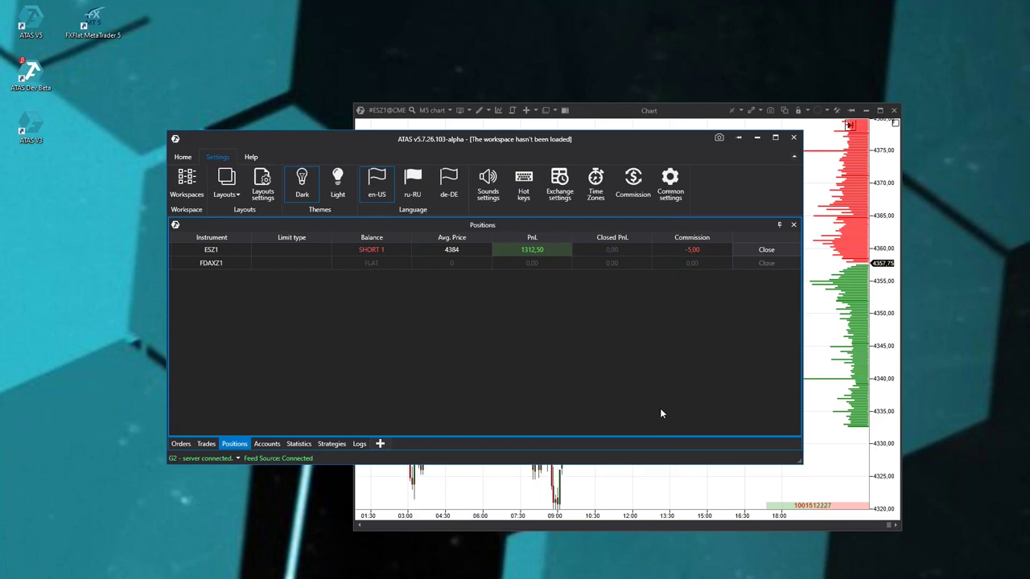
- Open a new chart for the ES E-mini S&P 500 favorite and show its trading panel
left_click(183, 157)
left_click(186, 181)
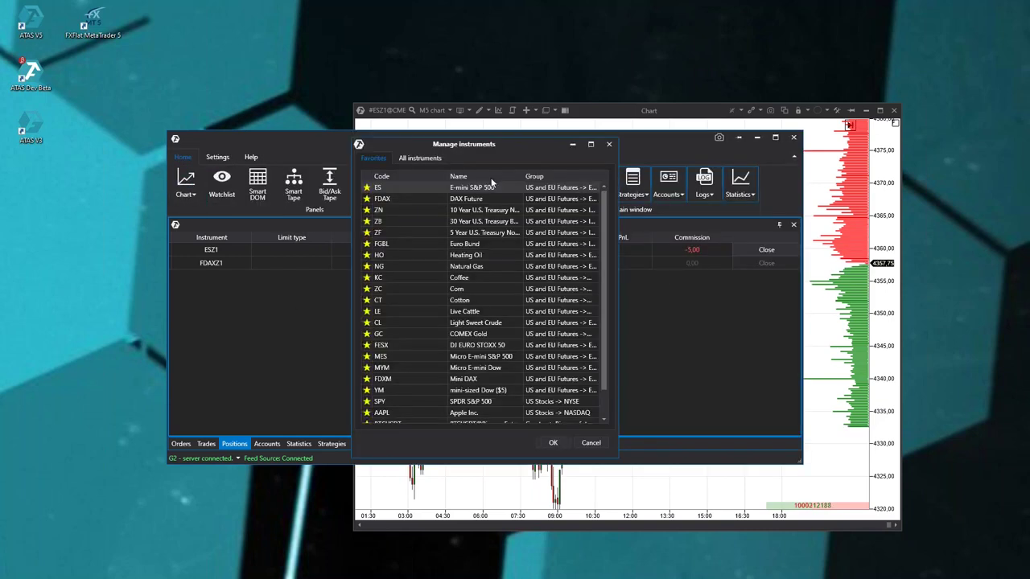
left_click(391, 185)
double_click(380, 189)
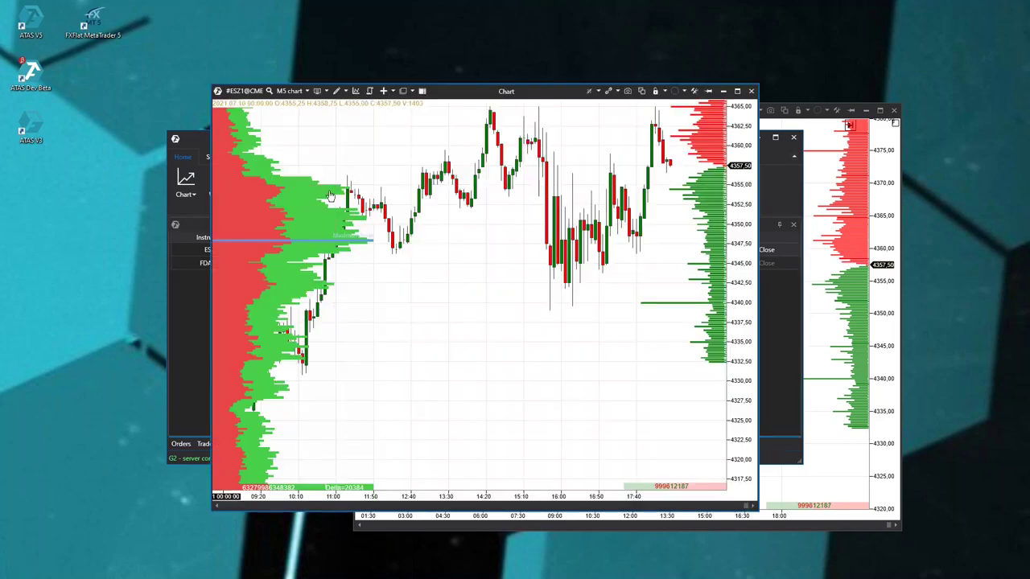
left_click(422, 91)
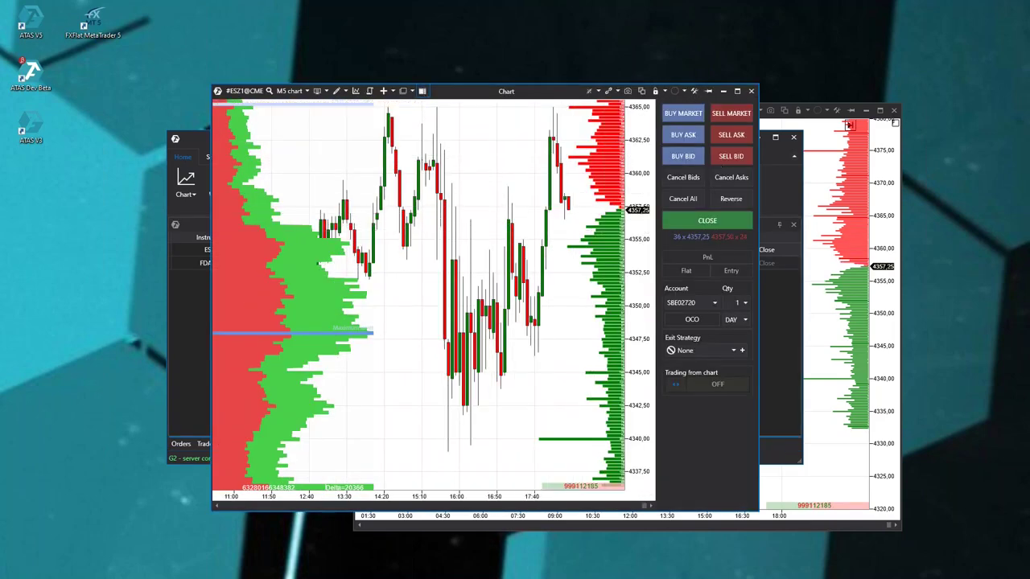
- Look over the available trading accounts in the new chart's trading panel without switching, and close that chart
left_click(694, 302)
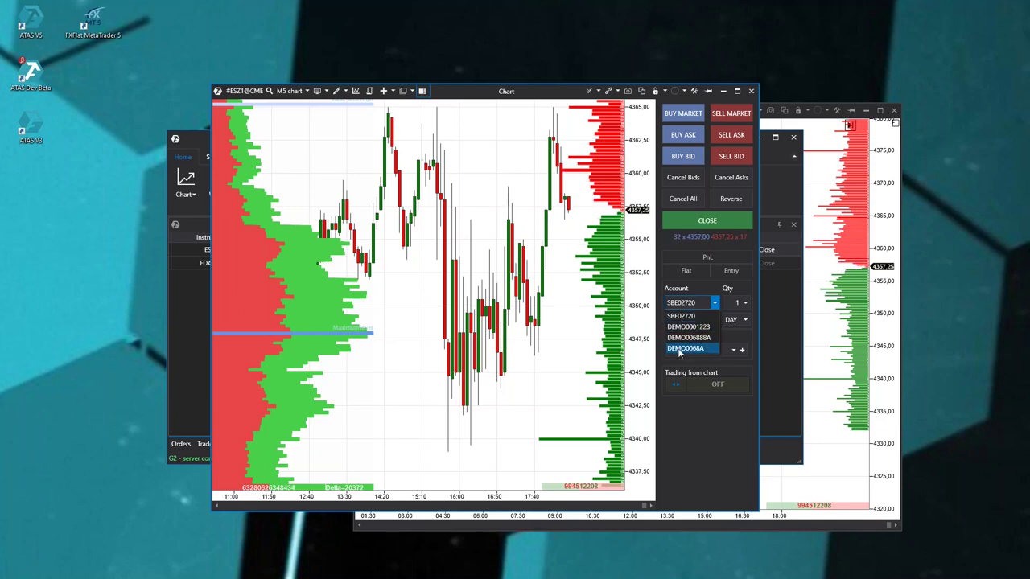
left_click(705, 436)
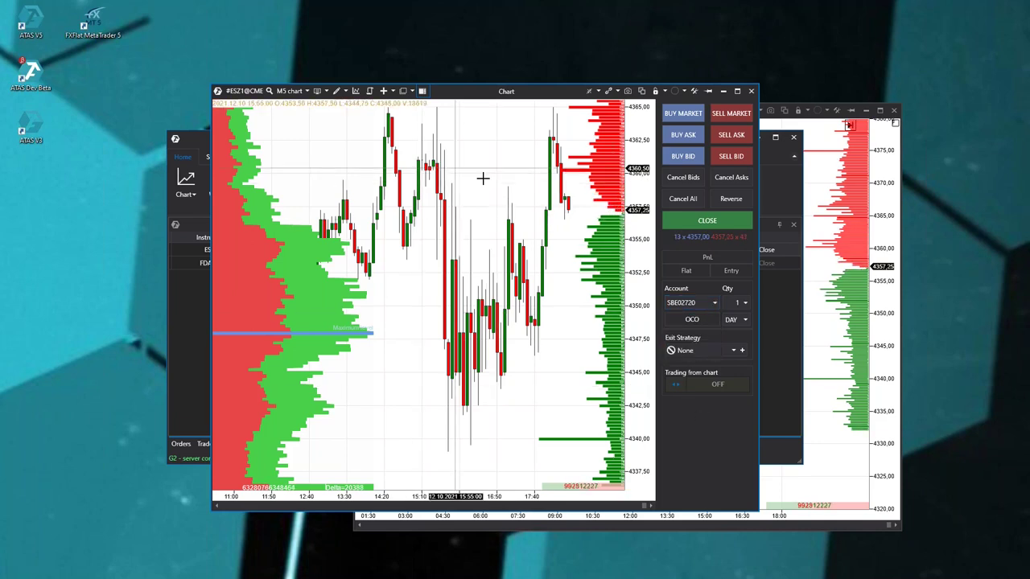
left_click(695, 308)
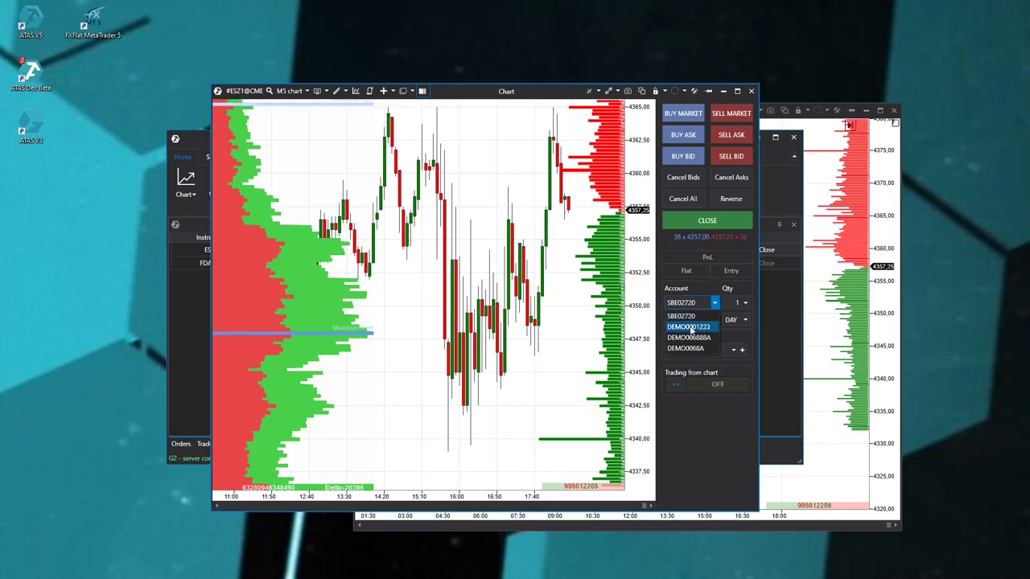
left_click(596, 437)
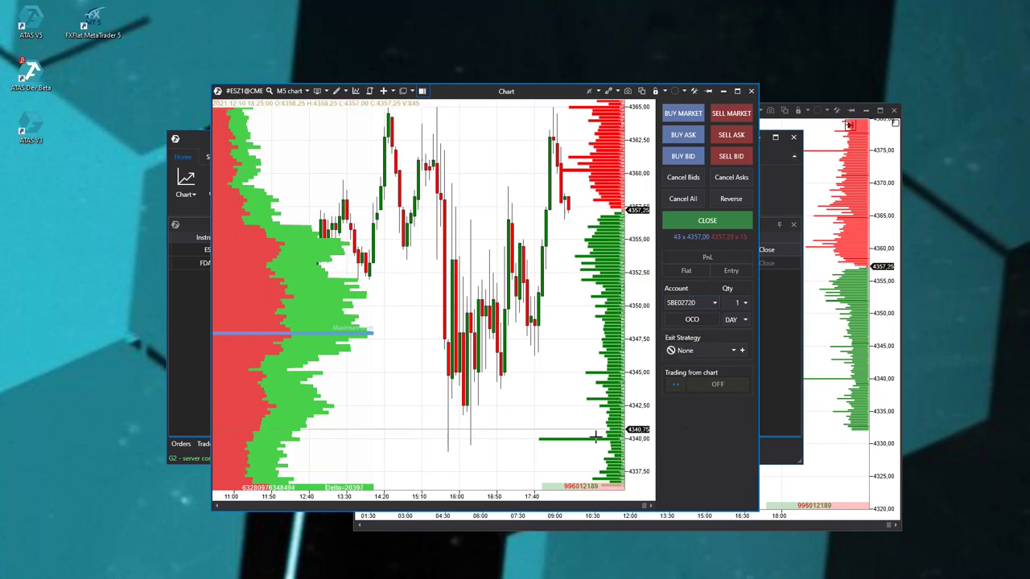
left_click(750, 91)
left_click(289, 347)
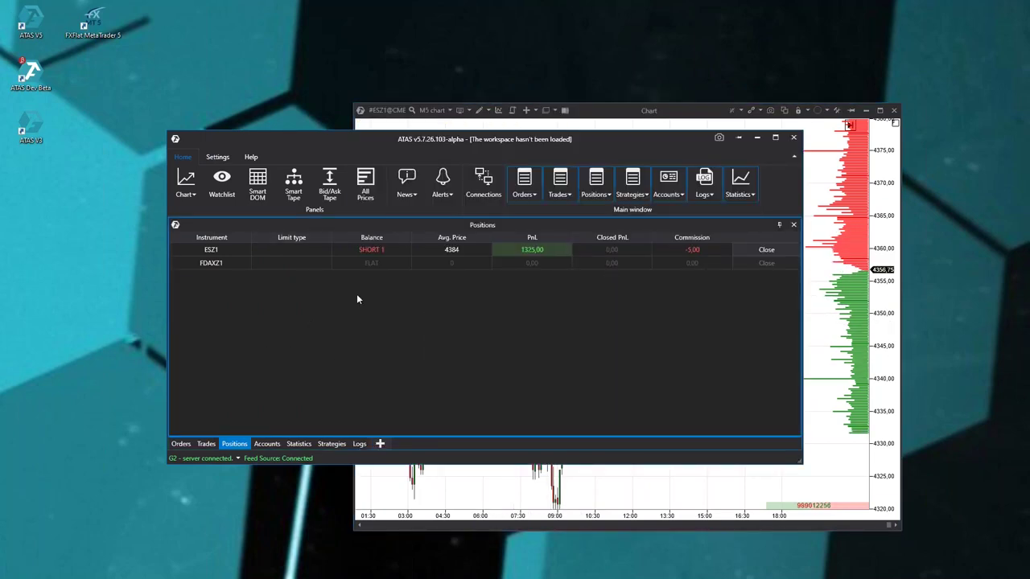
- Open the News window and browse it, widening the window and narrowing the Source column to show the full titles
left_click(409, 178)
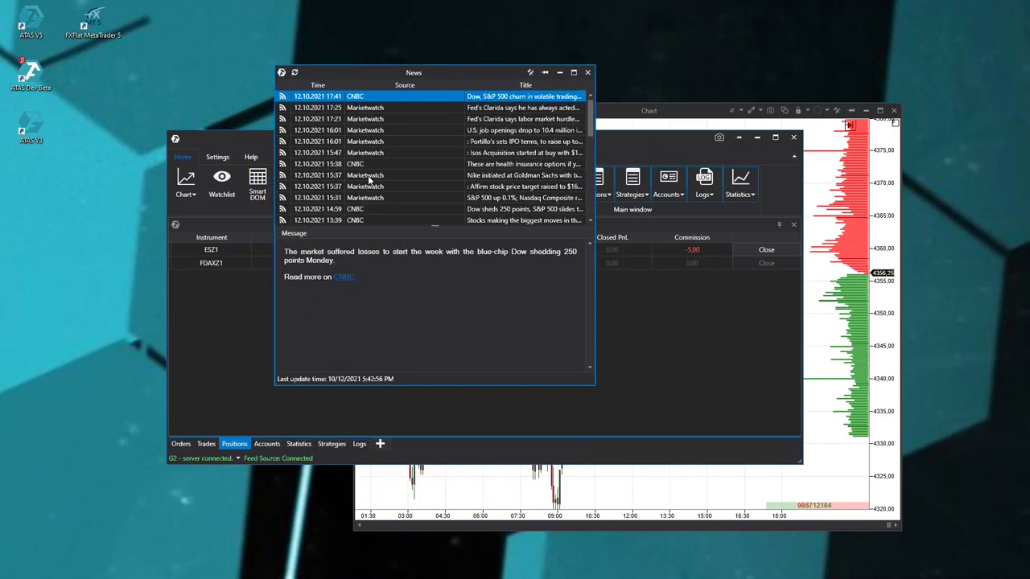
scroll(368, 176, "down", 10)
scroll(356, 221, "up", 8)
scroll(359, 119, "up", 5)
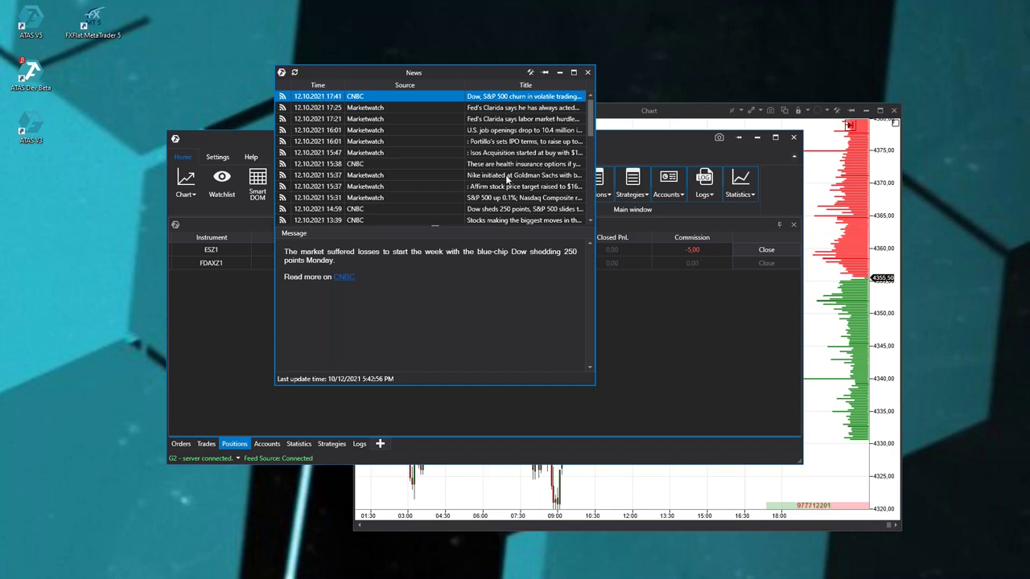
left_click_drag(597, 213, 779, 213)
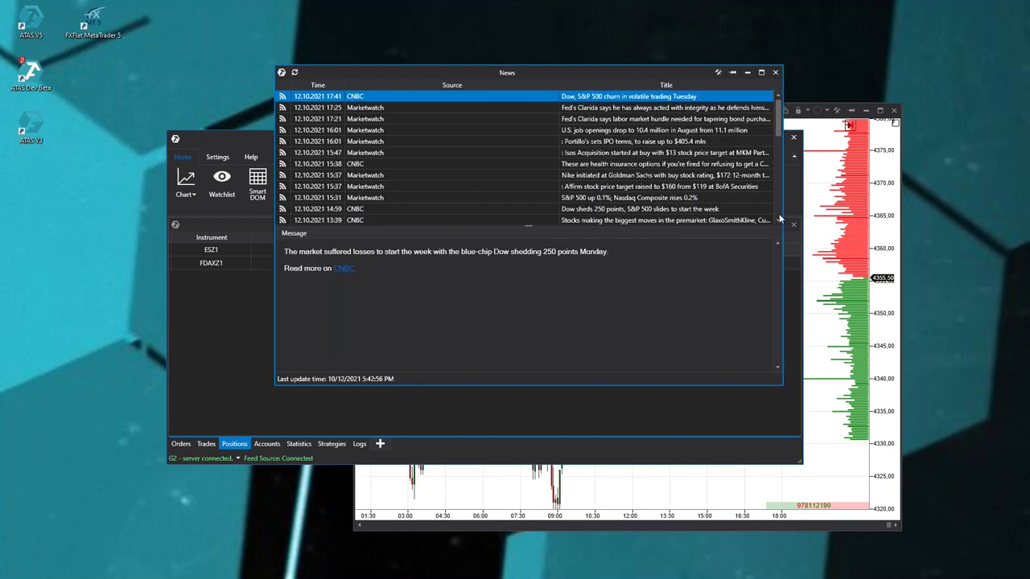
left_click_drag(556, 84, 469, 85)
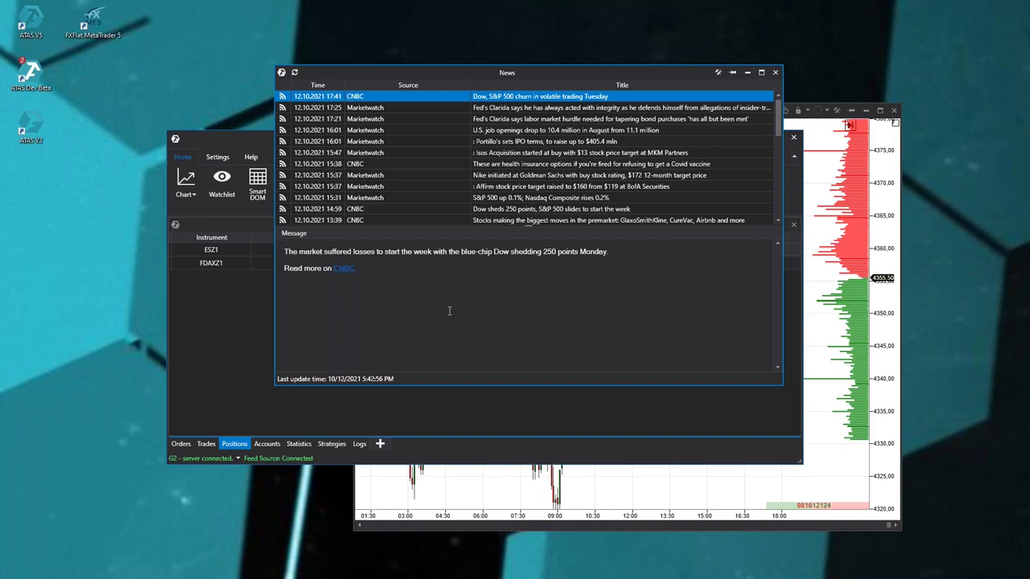
- Look over the news feeds in the News settings and the form for adding a feed, and close them without adding one
left_click(719, 73)
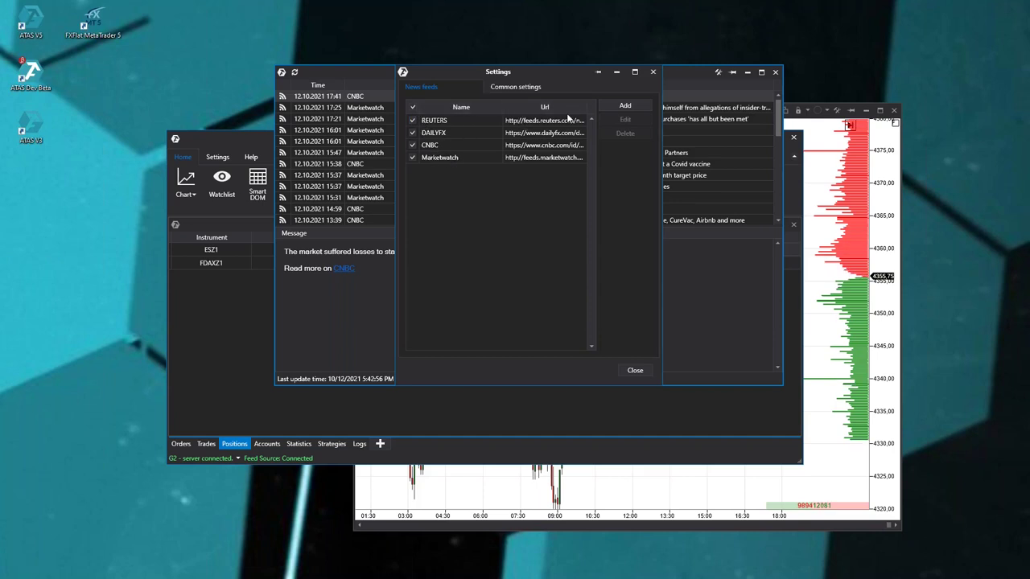
left_click(626, 106)
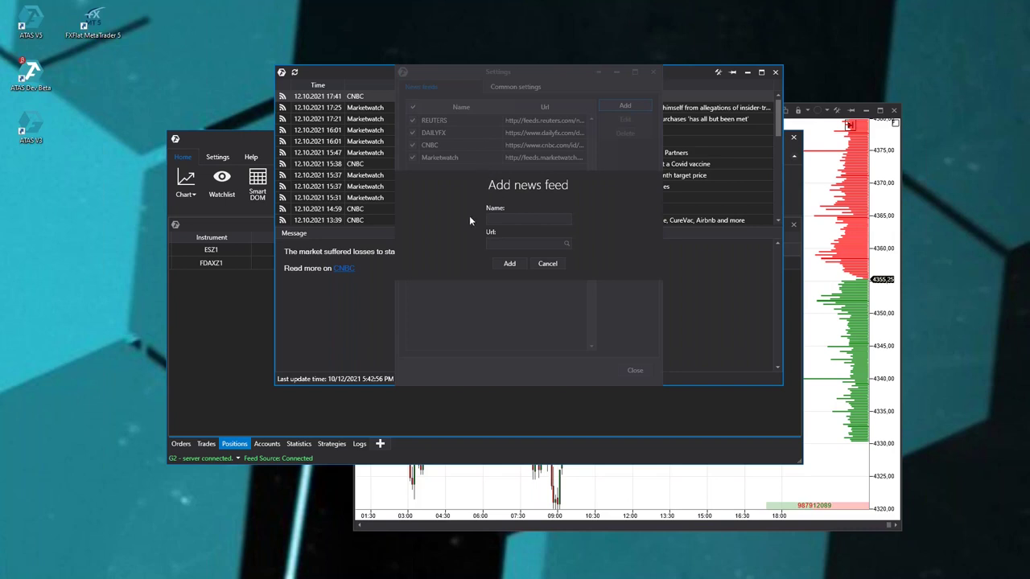
left_click(548, 263)
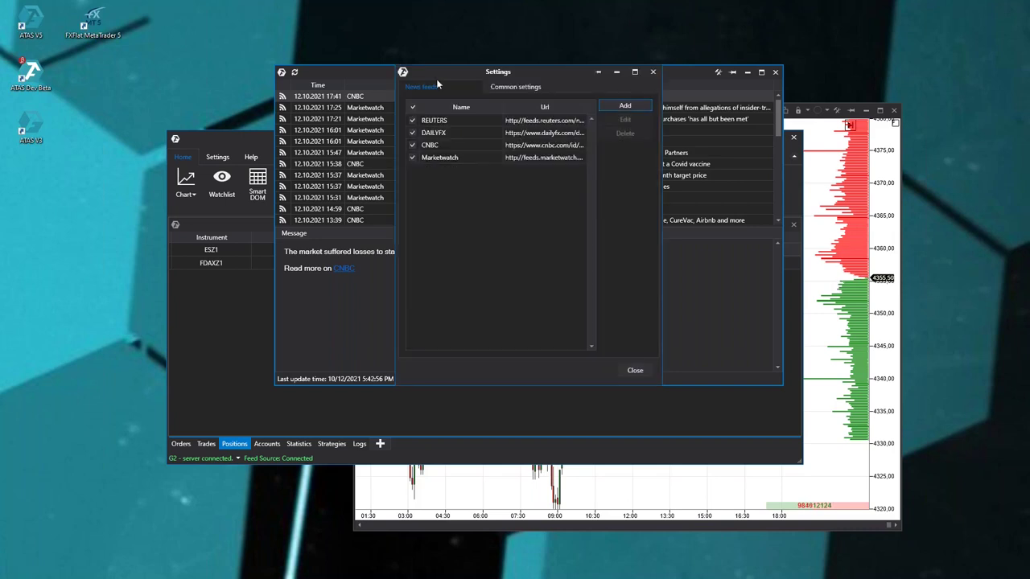
left_click(552, 146)
left_click(652, 72)
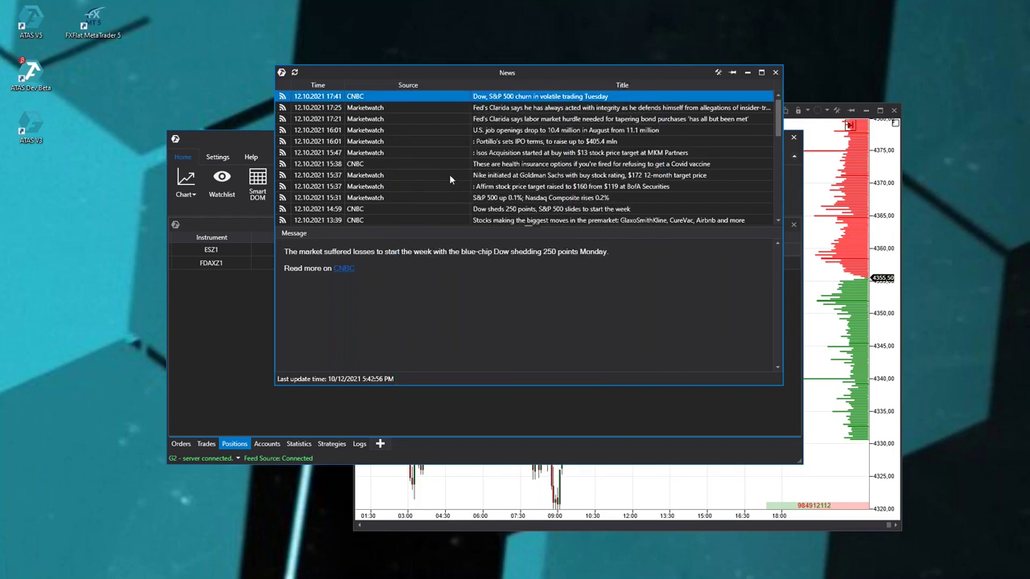
- Look over the common settings of the News window, such as maximum news, update period and message font, and close them
left_click(395, 129)
left_click(392, 98)
left_click(718, 73)
left_click(519, 86)
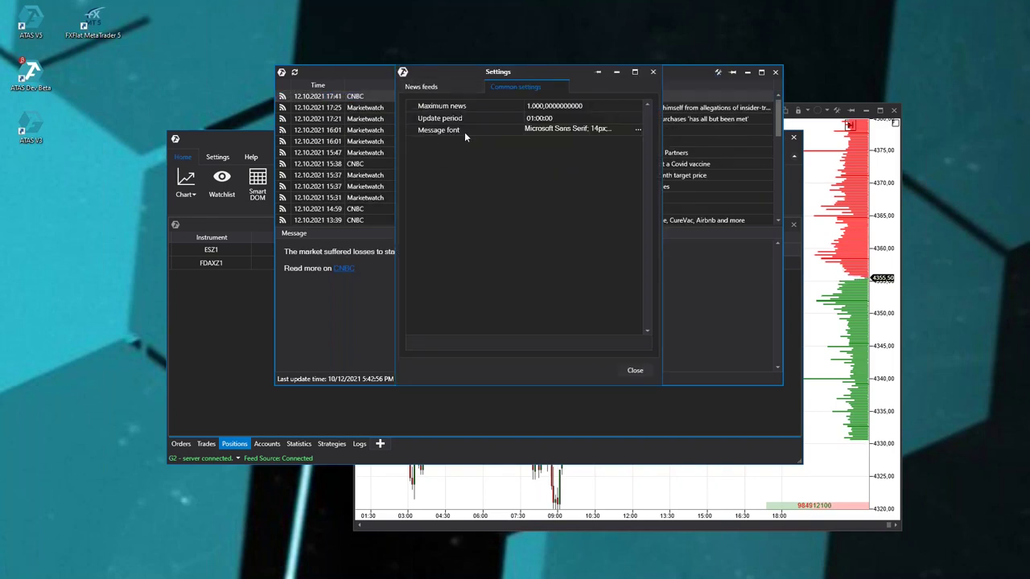
left_click(652, 71)
- View the messages of several Marketwatch headlines in the news list
left_click(392, 143)
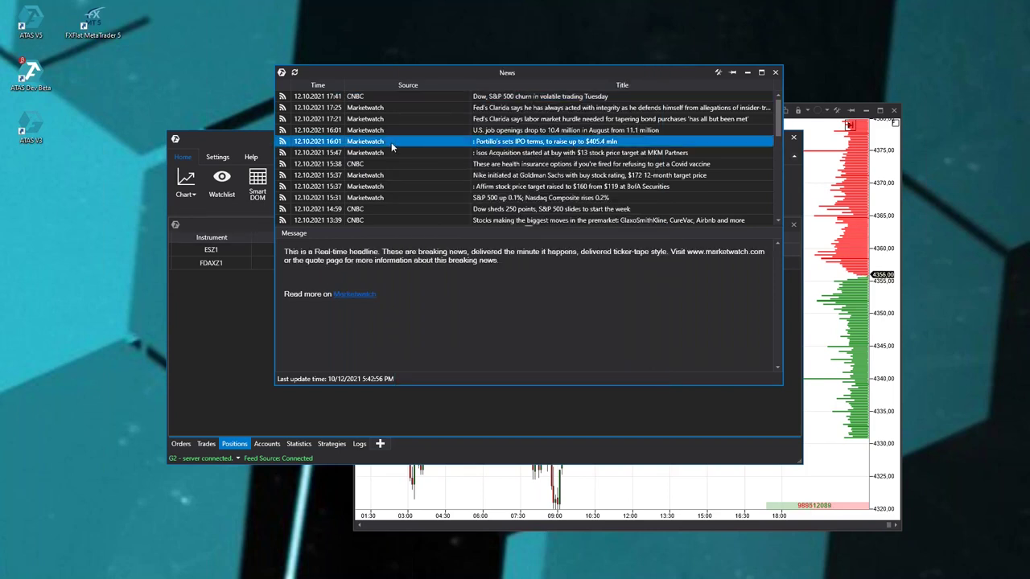
left_click(364, 176)
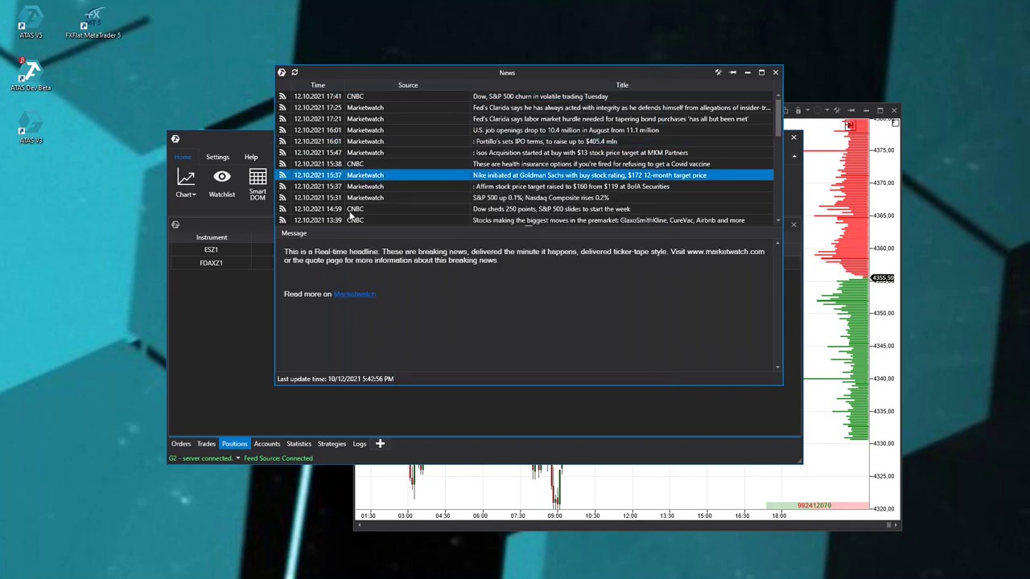
left_click(375, 119)
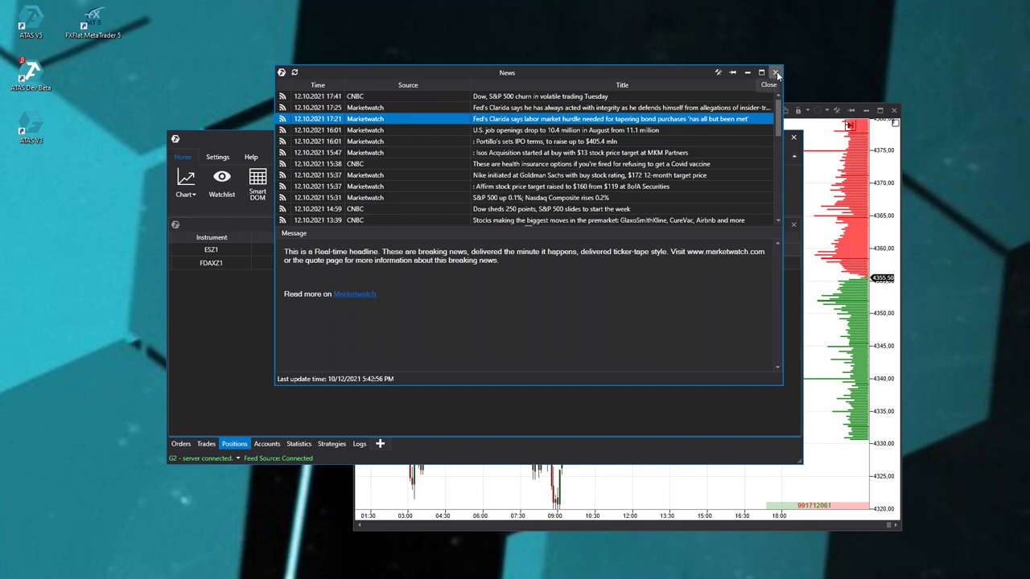
- Refresh the news list, view the message of the newest CNBC headline, and close the News window
left_click(294, 73)
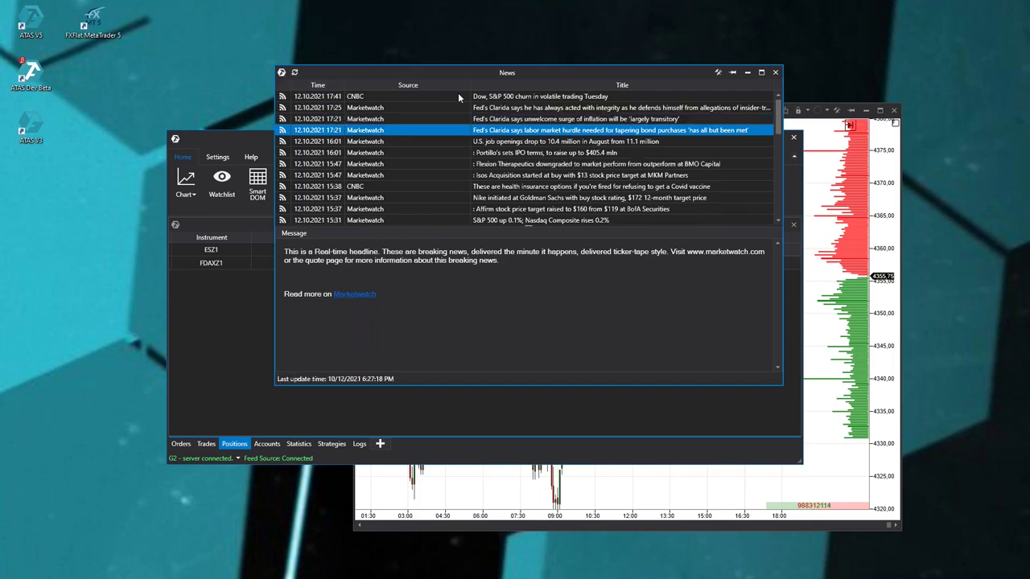
left_click(415, 95)
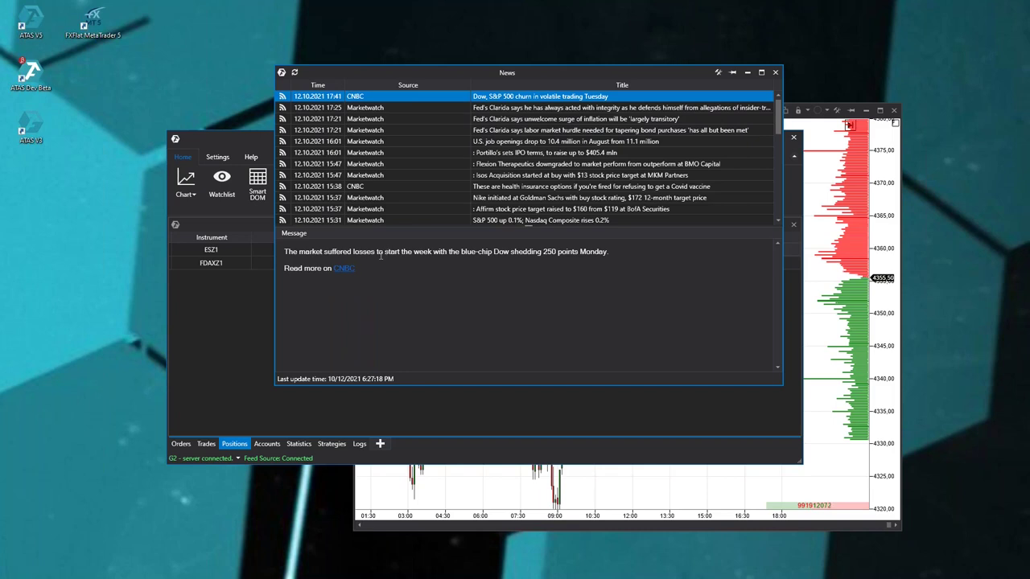
left_click(775, 74)
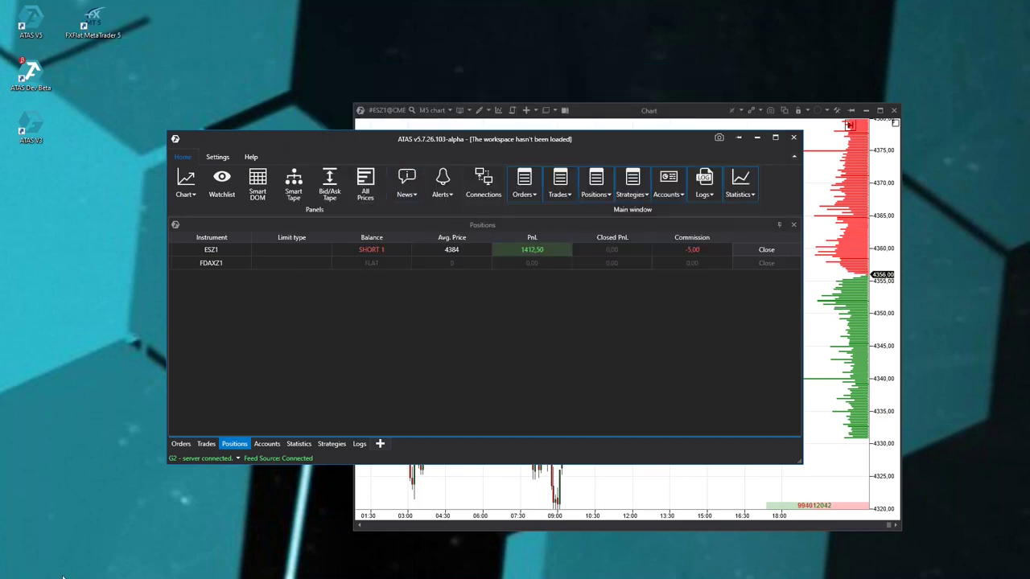
- Open the Alerts window and move it aside so it mostly clears the main window
left_click(443, 185)
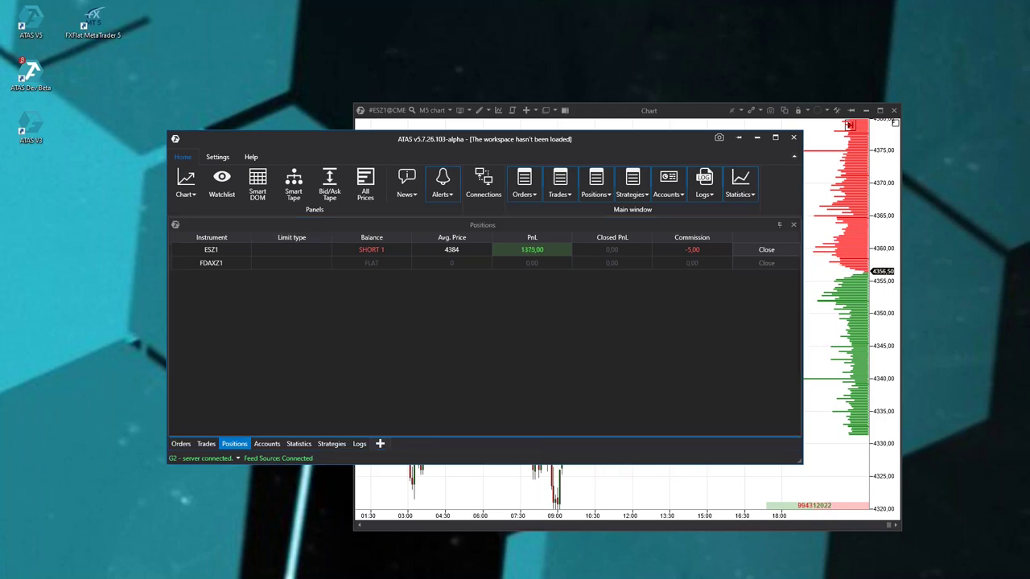
left_click_drag(180, 46, 342, 58)
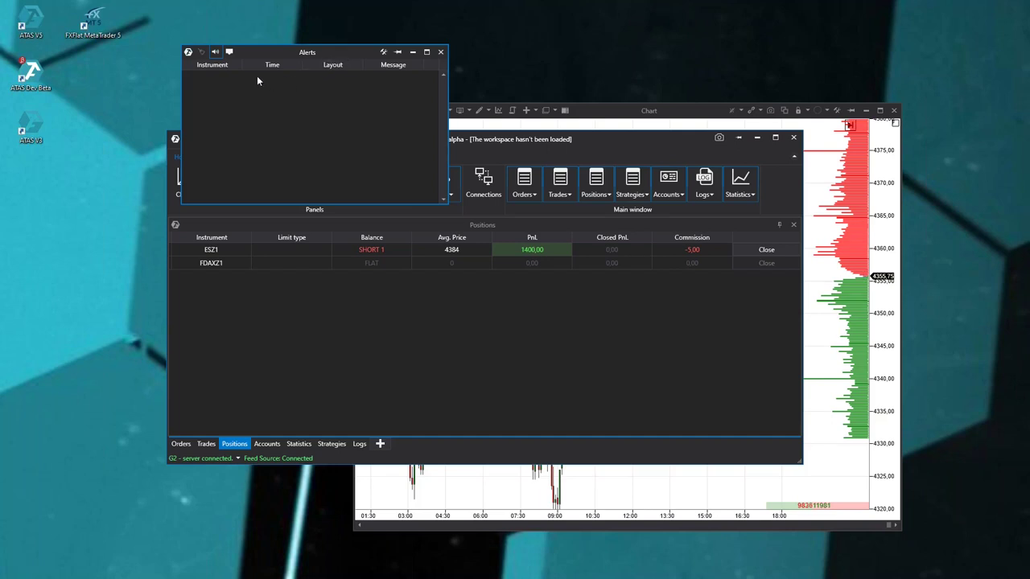
left_click_drag(277, 51, 195, 67)
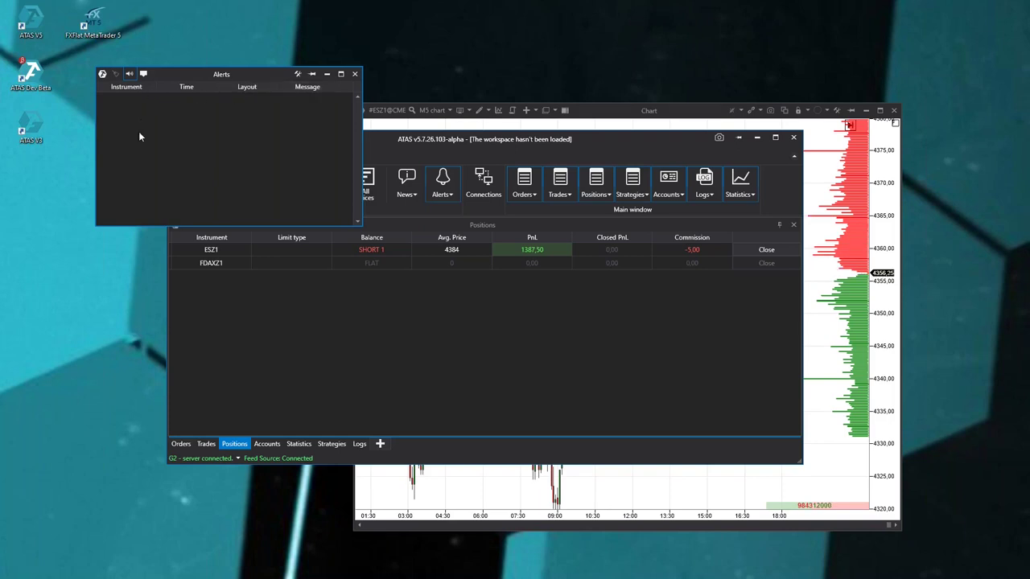
- Draw a horizontal line at about 4361 on the ESZ1 chart and open the line's settings
left_click(835, 363)
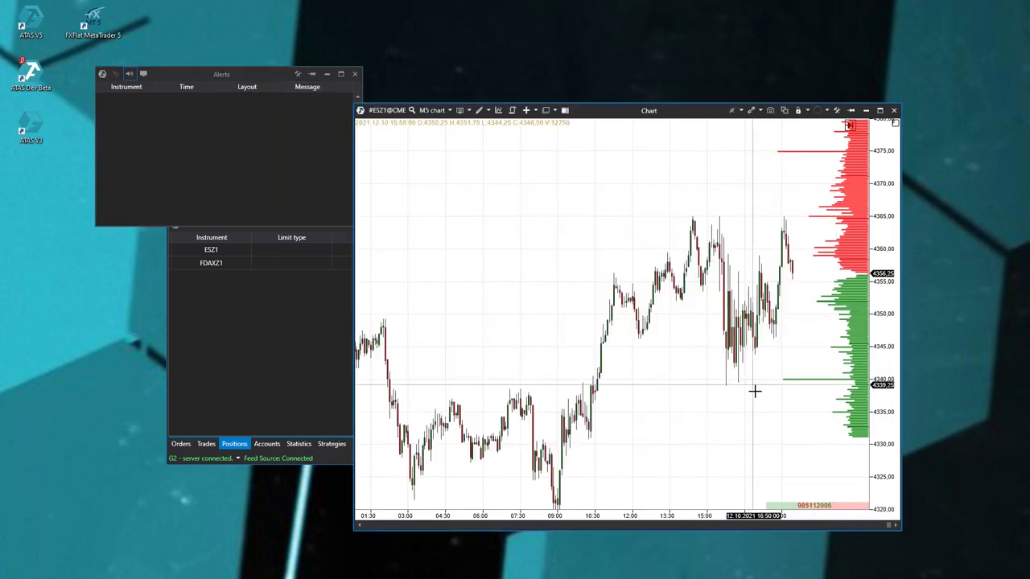
right_click(749, 283)
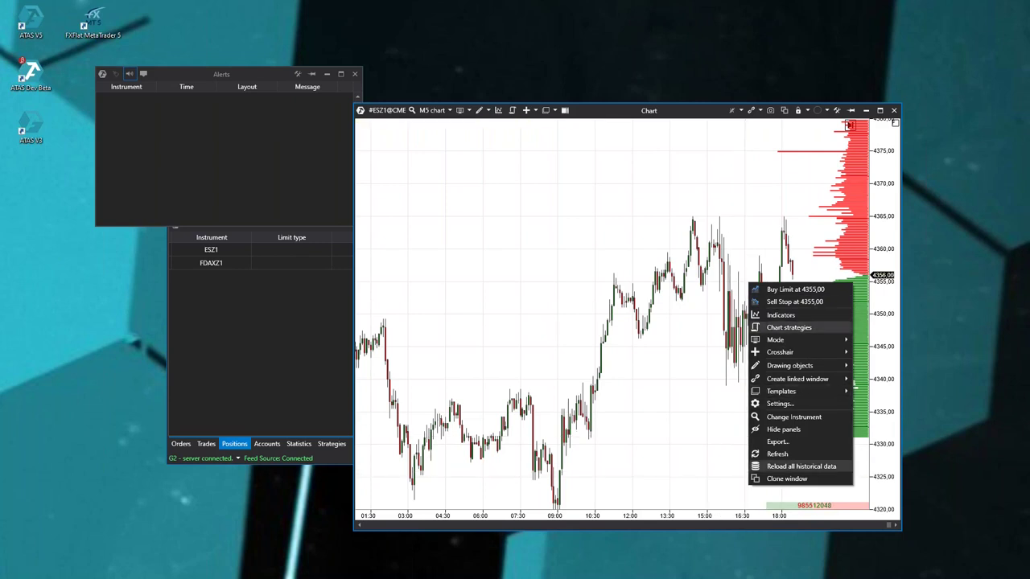
left_click(593, 271)
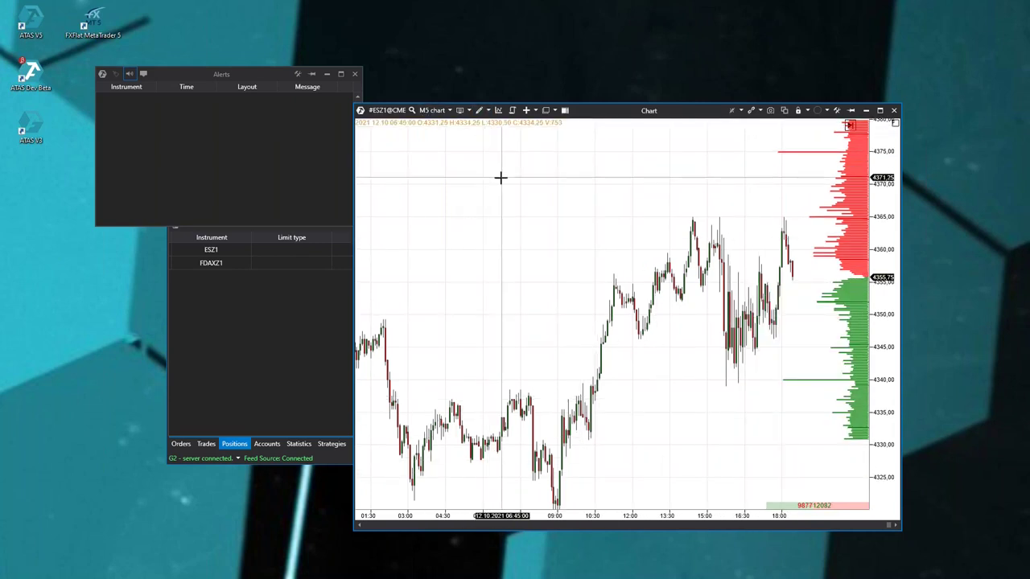
left_click(487, 111)
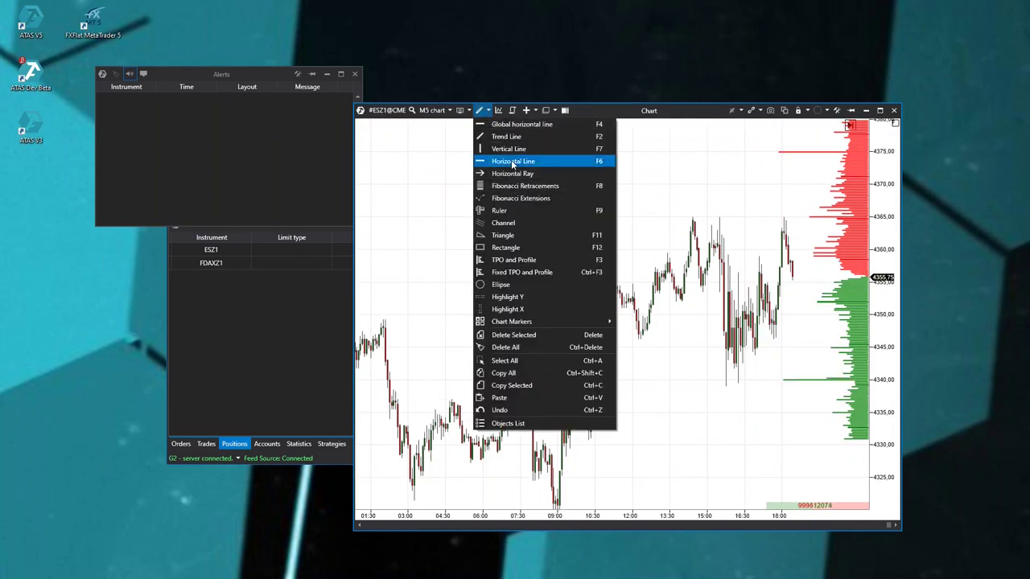
left_click(515, 158)
left_click(631, 242)
double_click(564, 242)
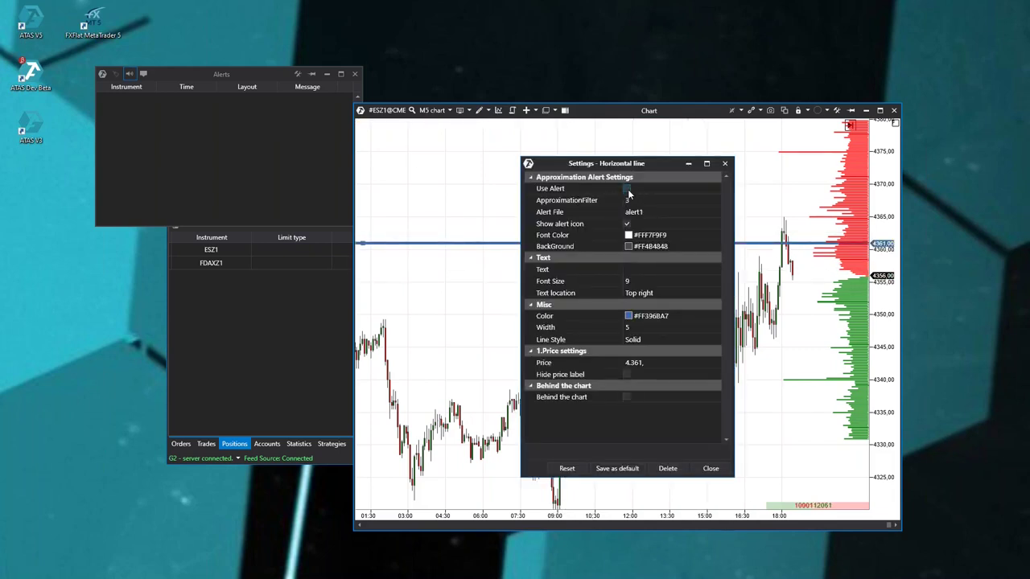
- Enable the alert on the horizontal line, close its settings, and move the line to about 4355
left_click(627, 189)
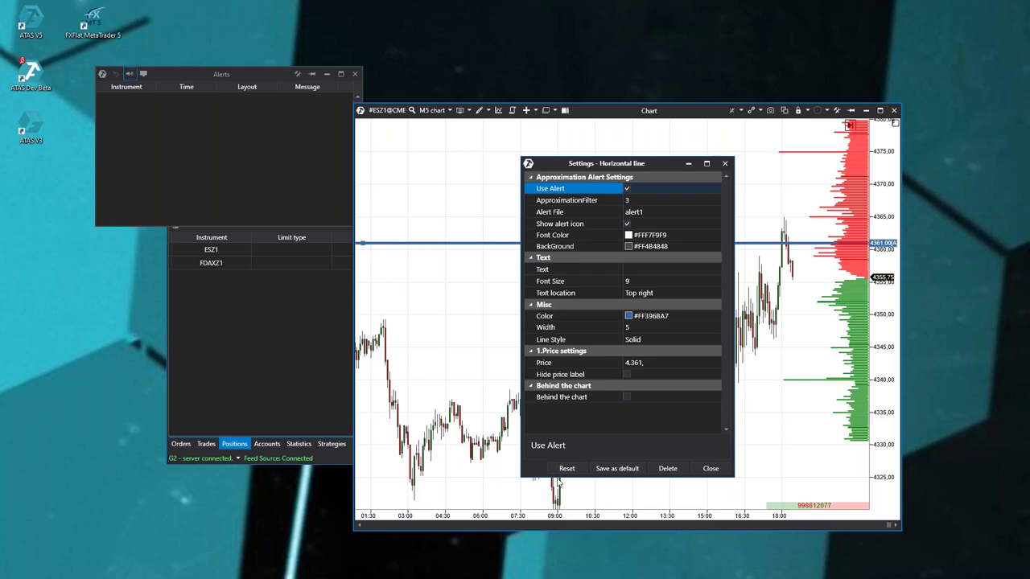
left_click(711, 468)
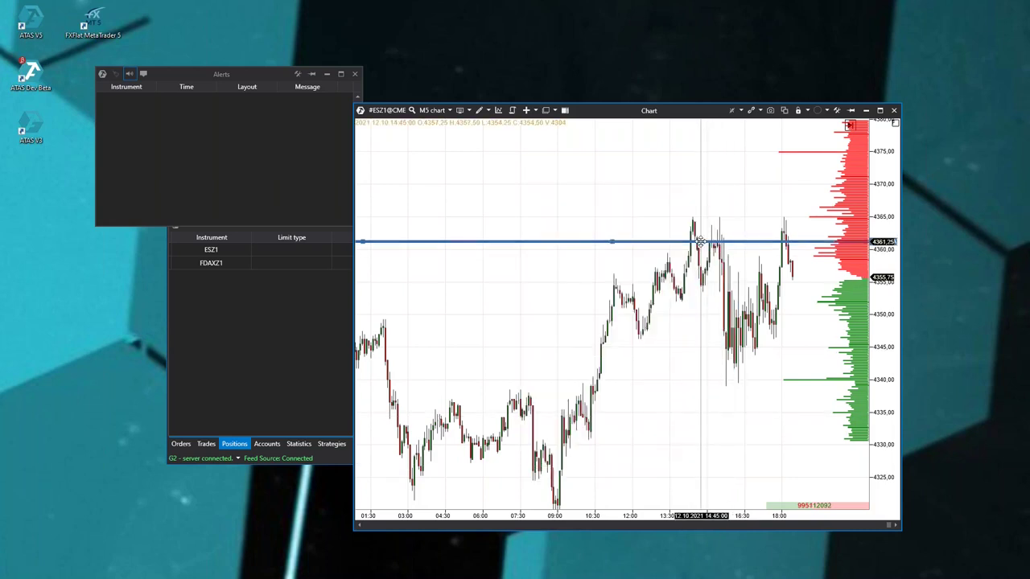
left_click_drag(659, 242, 655, 279)
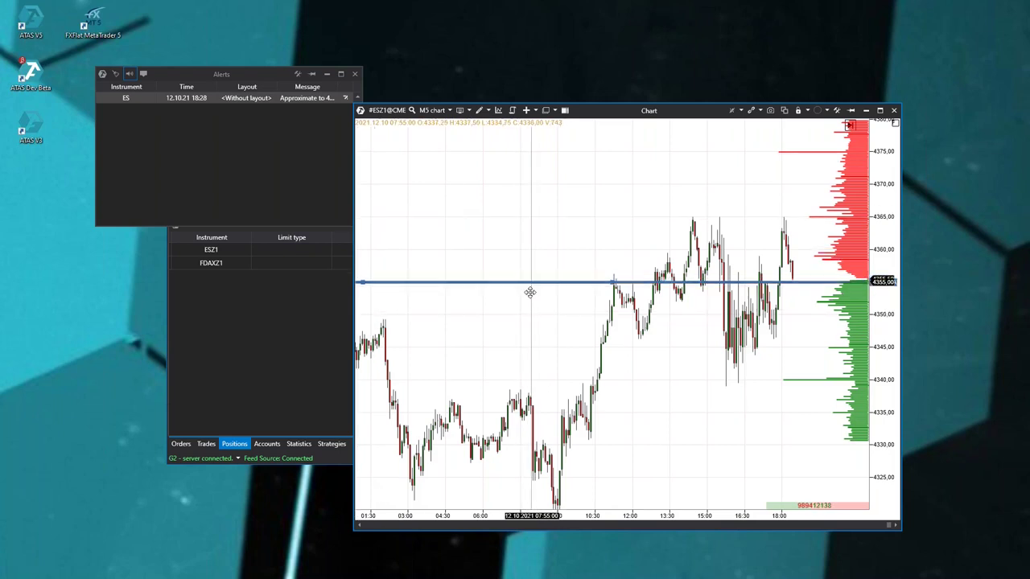
- Move the horizontal line down to about 4341 and widen the Alerts window so the full message can be read
left_click_drag(531, 292, 519, 374)
left_click(194, 171)
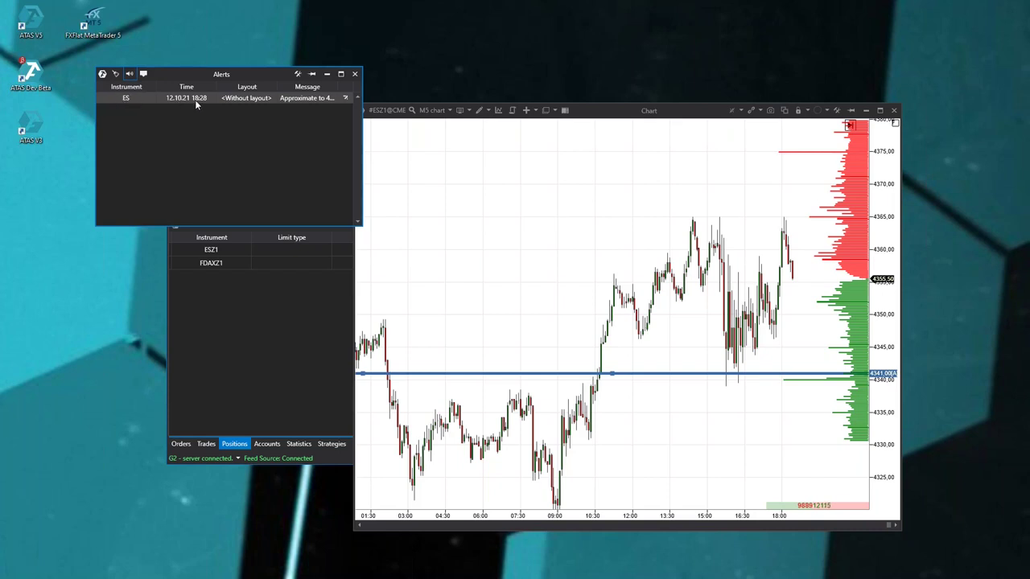
left_click_drag(363, 175, 439, 178)
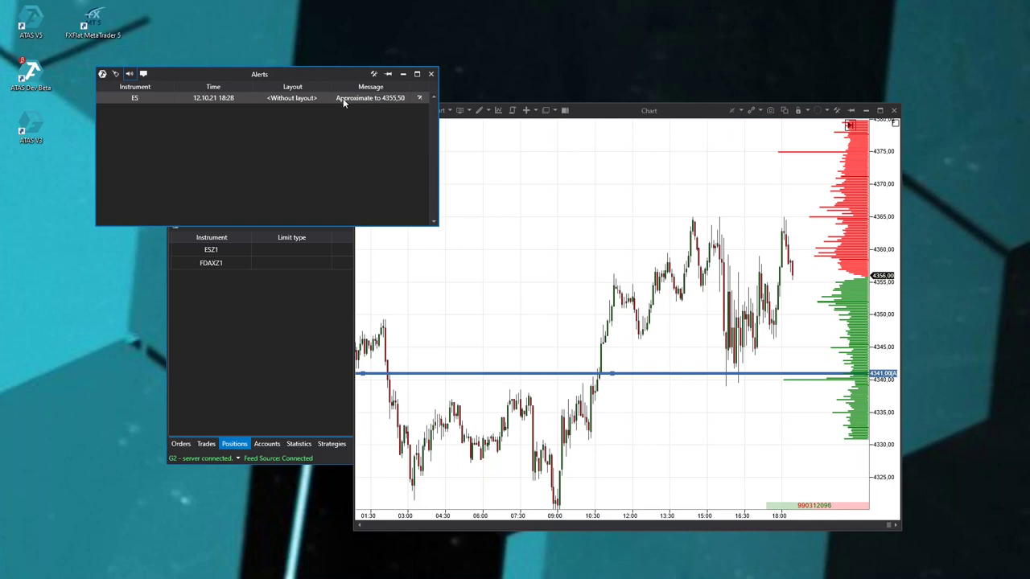
- Open the horizontal line's settings, examine the ApproximationFilter value, and close the settings
double_click(477, 375)
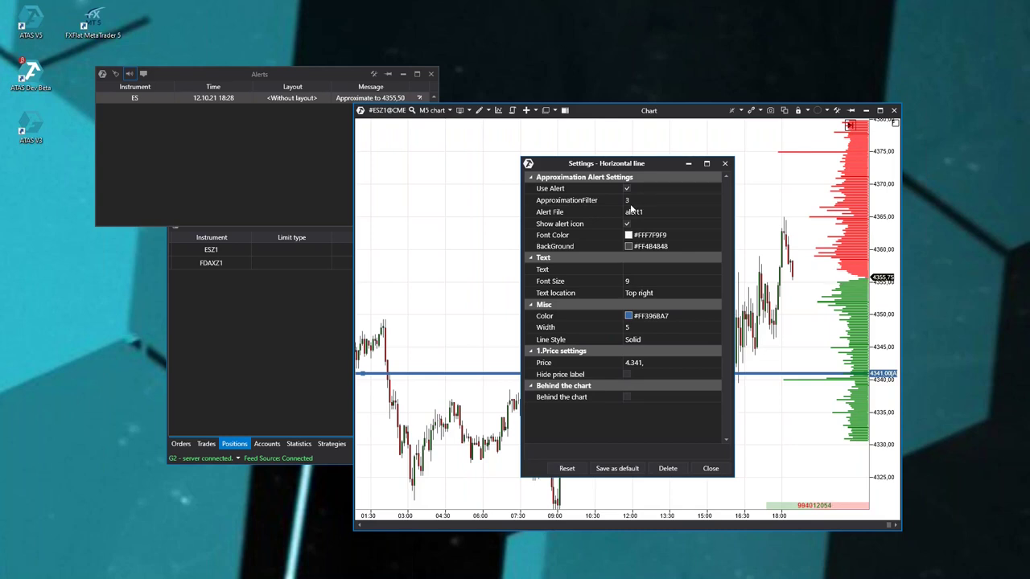
left_click(640, 201)
left_click_drag(635, 204, 595, 202)
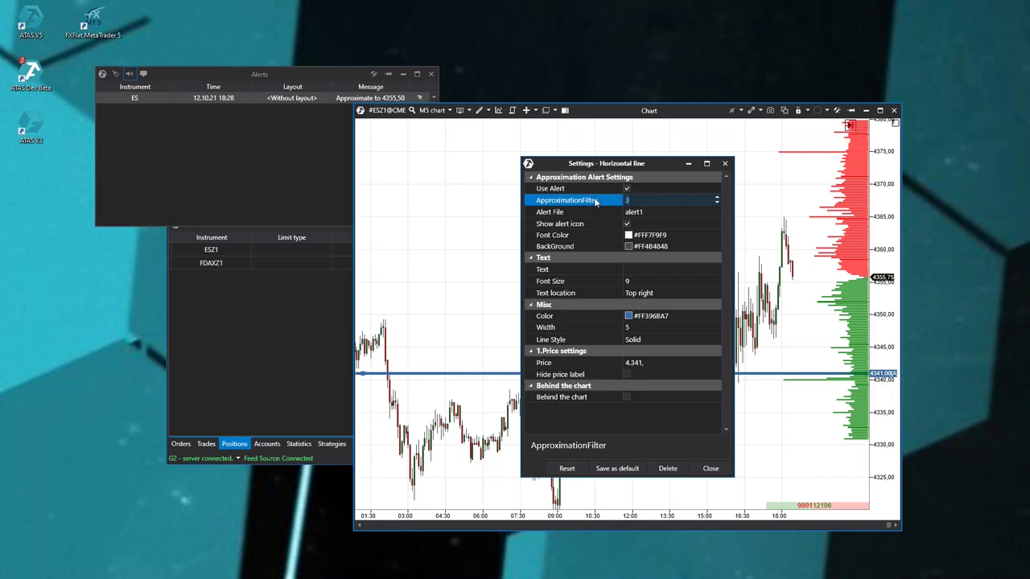
left_click(725, 163)
- Bring the Alerts window back to the front and widen it slightly over the chart
left_click(216, 150)
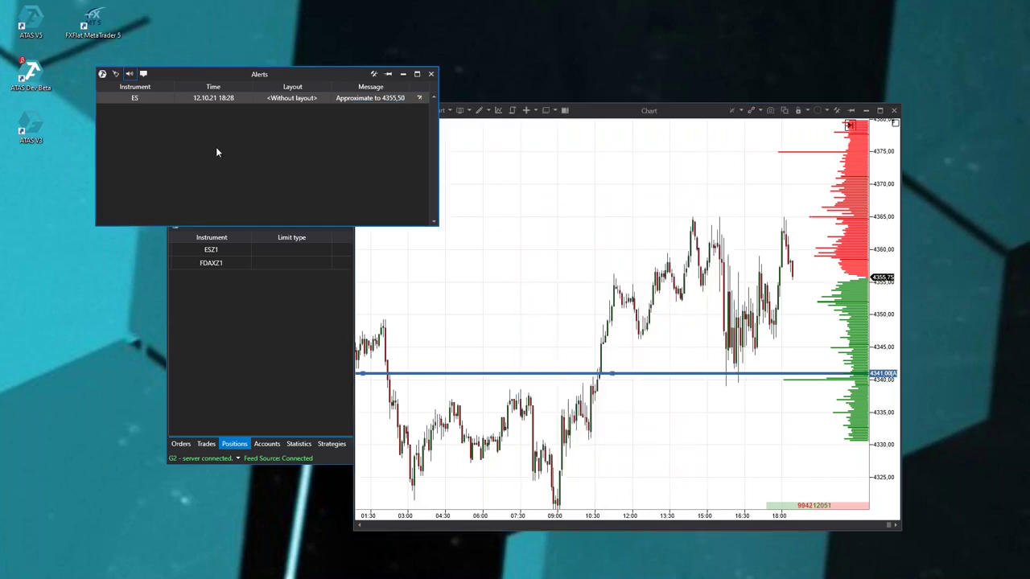
left_click(443, 160)
left_click(325, 156)
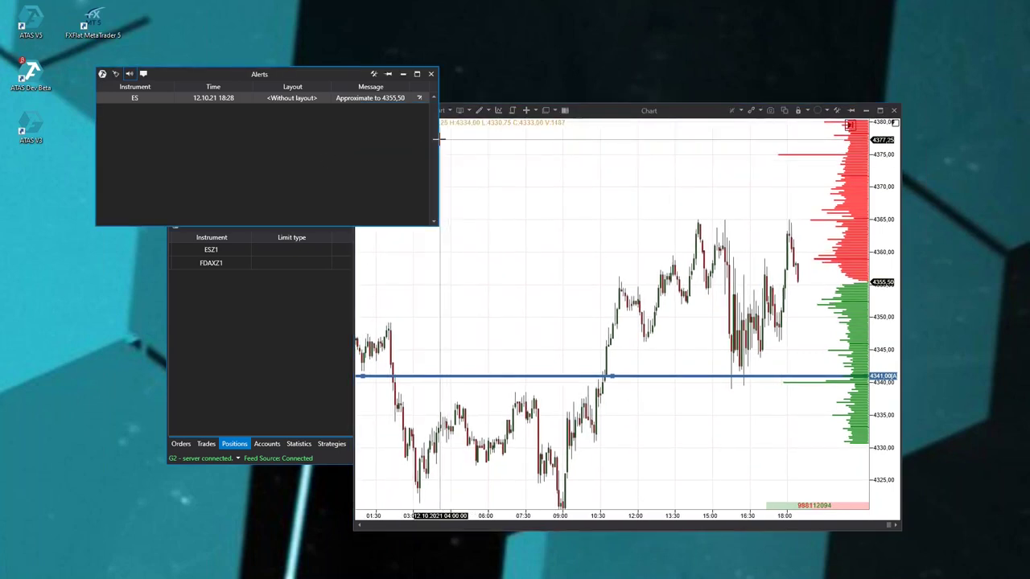
left_click_drag(438, 138, 459, 136)
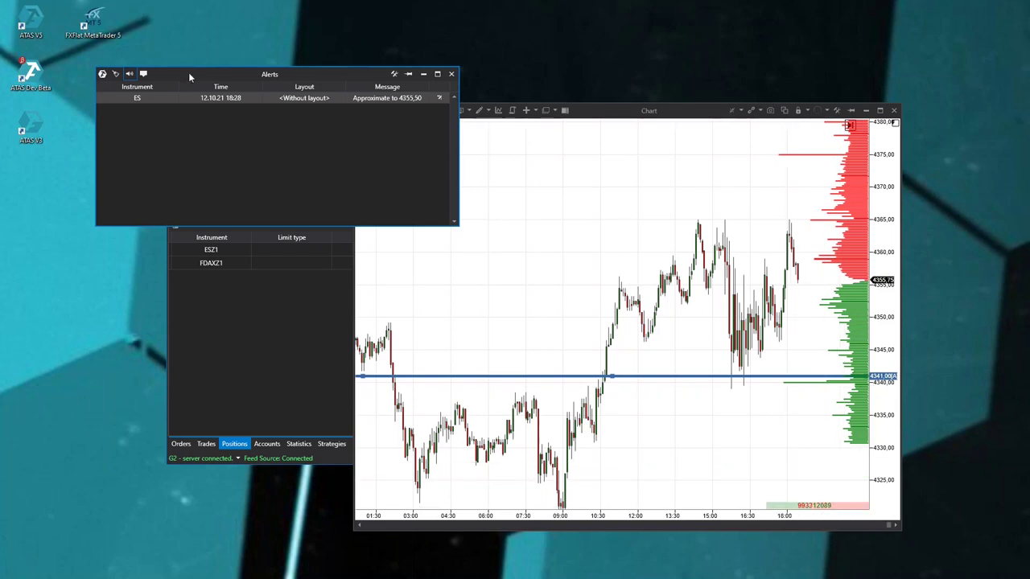
- Turn on message notifications for alerts, and test them by moving the horizontal line to about 4355 and back down to 4346
left_click(143, 73)
left_click_drag(587, 373, 568, 283)
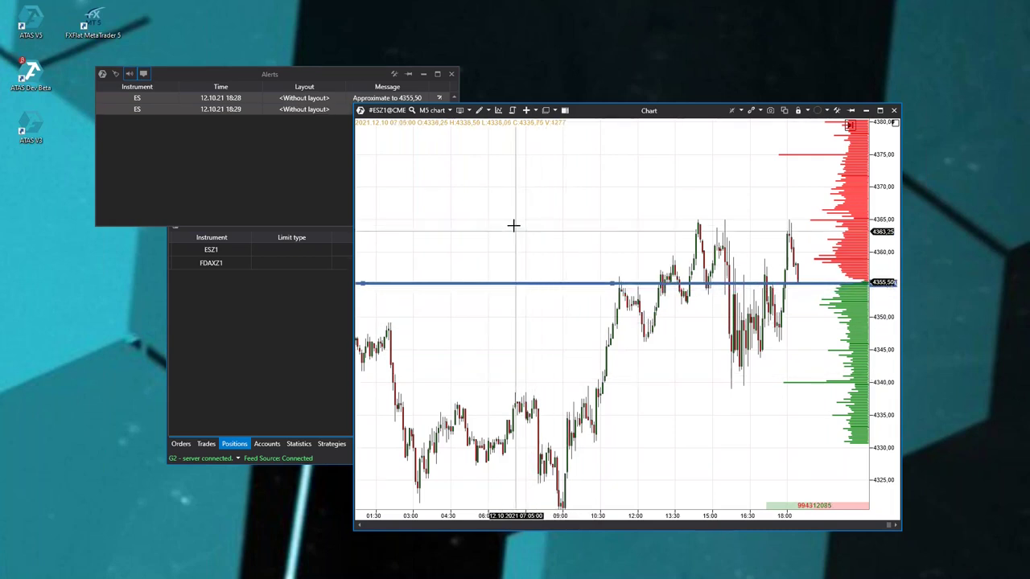
left_click_drag(510, 281, 505, 344)
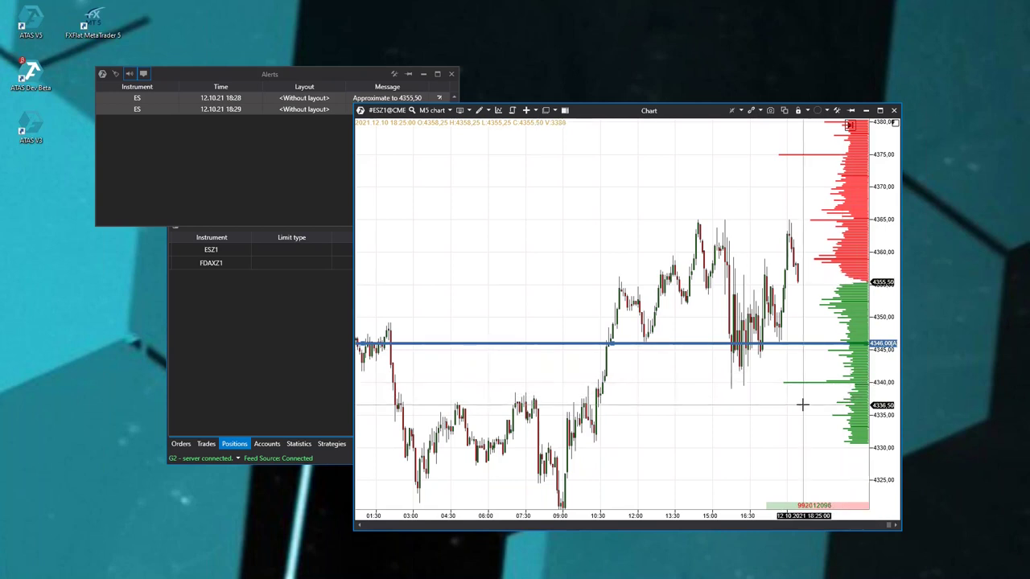
- Clear all entries from the alert list
left_click(245, 150)
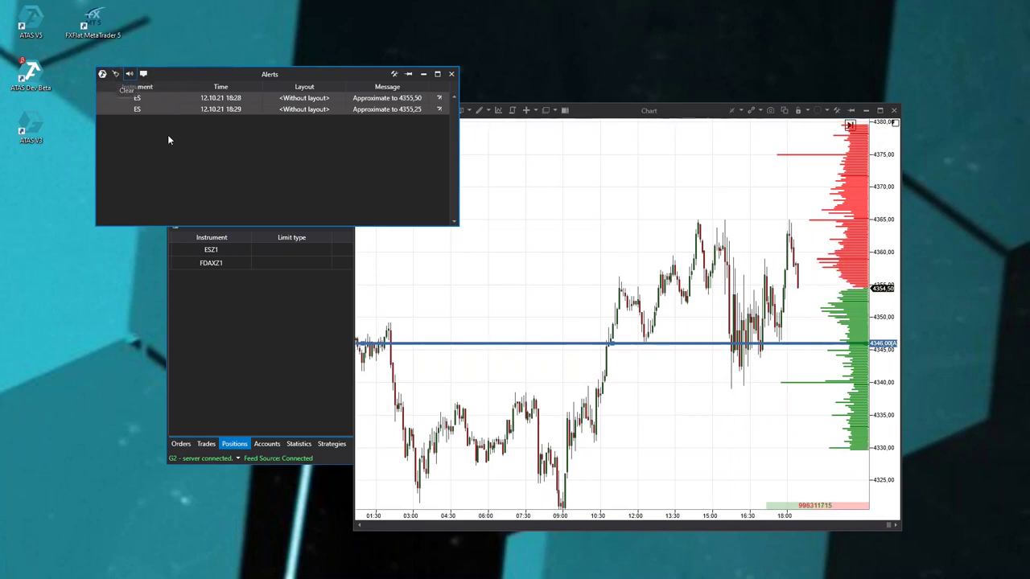
left_click(115, 73)
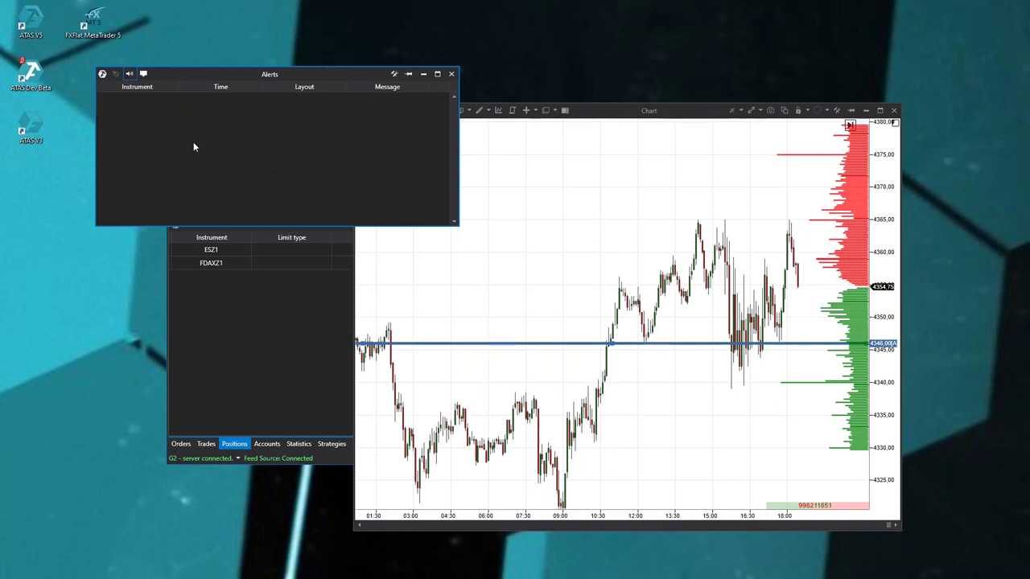
- Open the alert notification settings, examine the Telegram and Email notifier options, and close the dialog
left_click(393, 73)
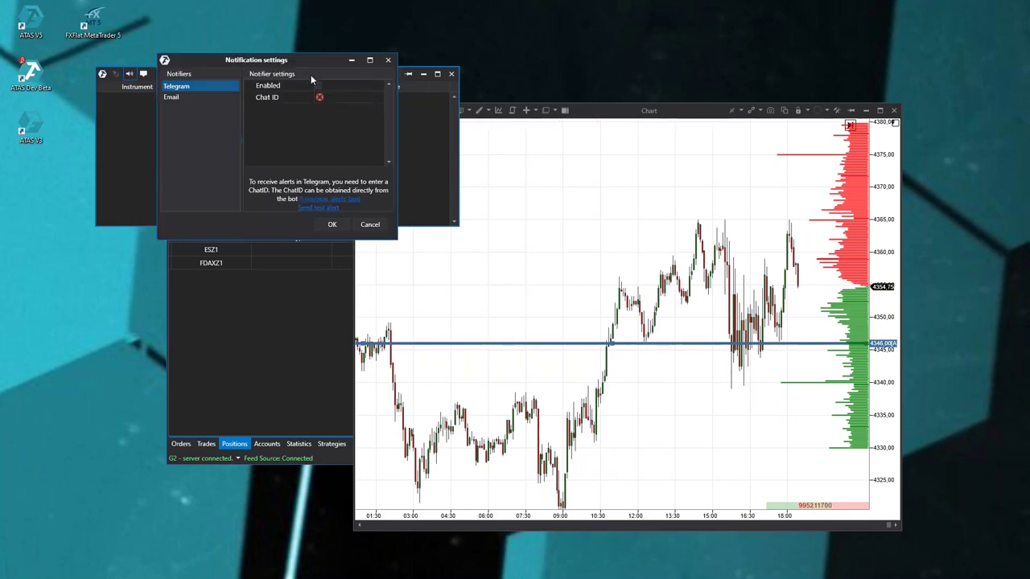
left_click_drag(297, 61, 234, 238)
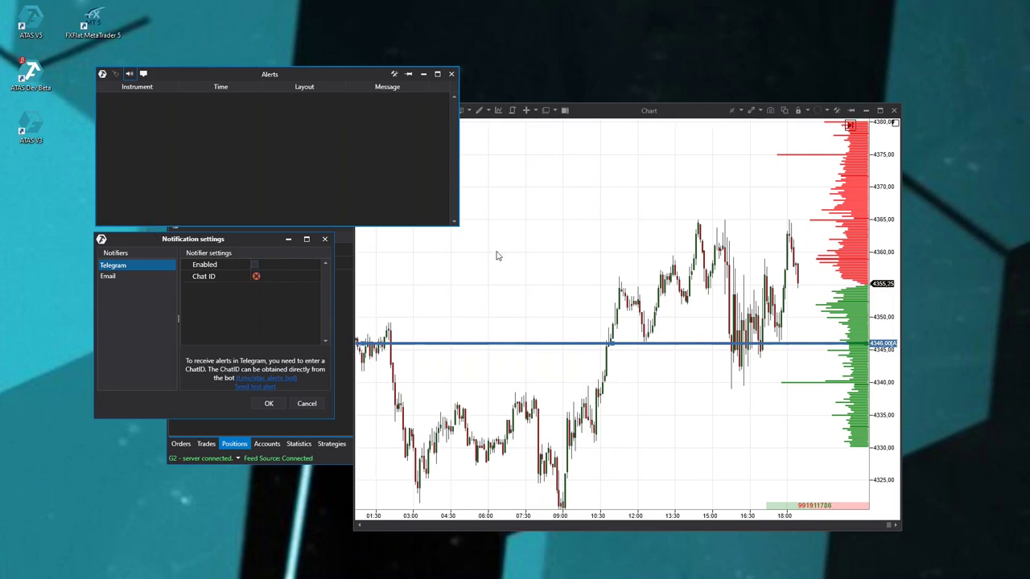
left_click(111, 275)
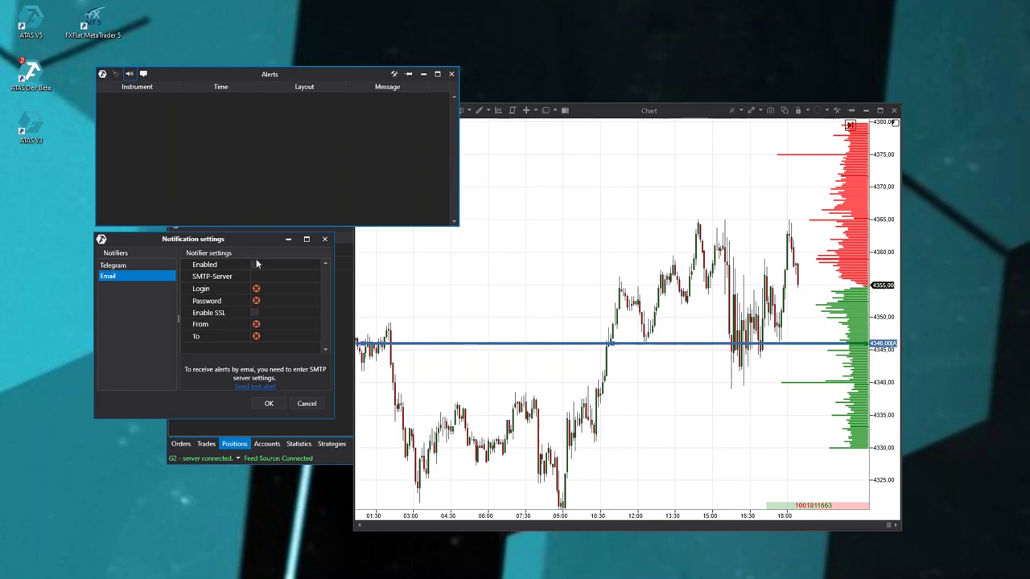
left_click_drag(186, 419, 187, 439)
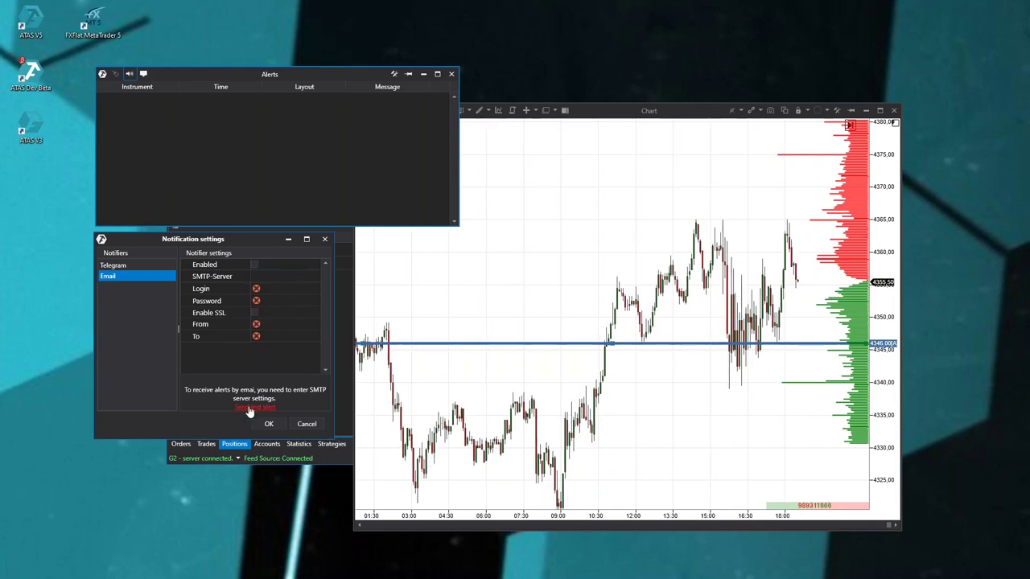
left_click(121, 266)
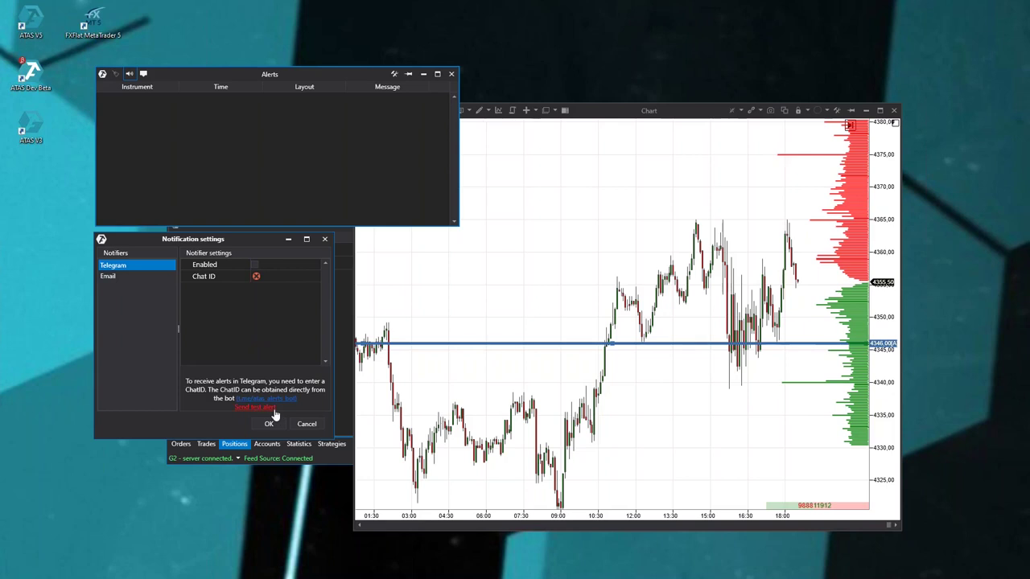
left_click(123, 276)
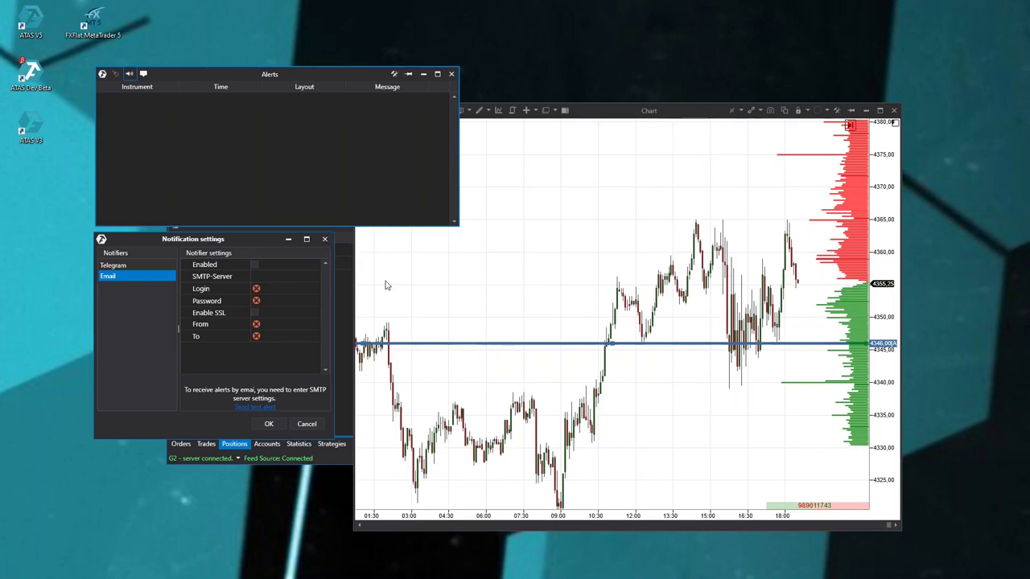
left_click(328, 239)
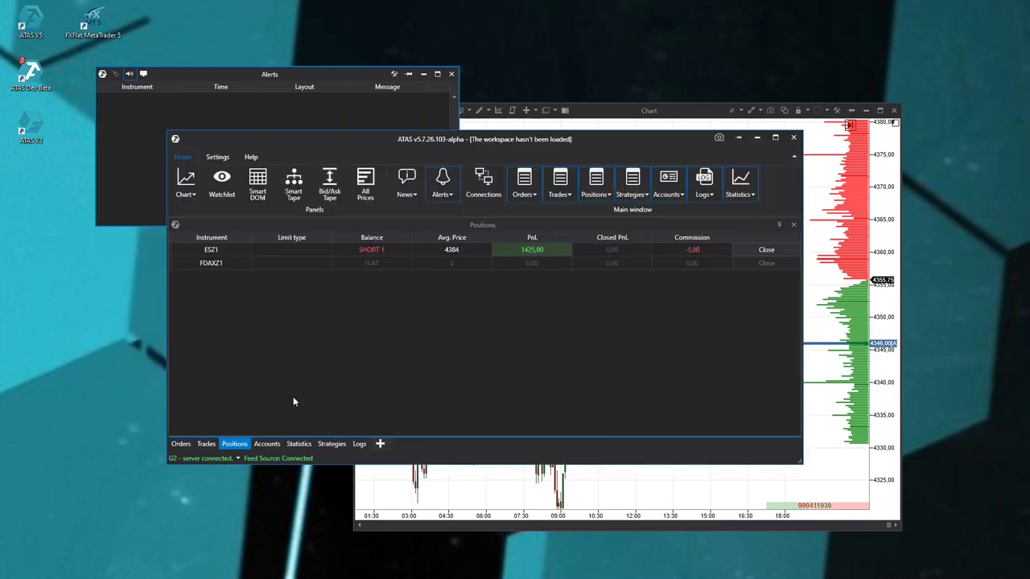
- Close the Alerts window and delete the horizontal line from the ESZ1 chart
left_click(308, 111)
left_click(451, 74)
left_click(605, 111)
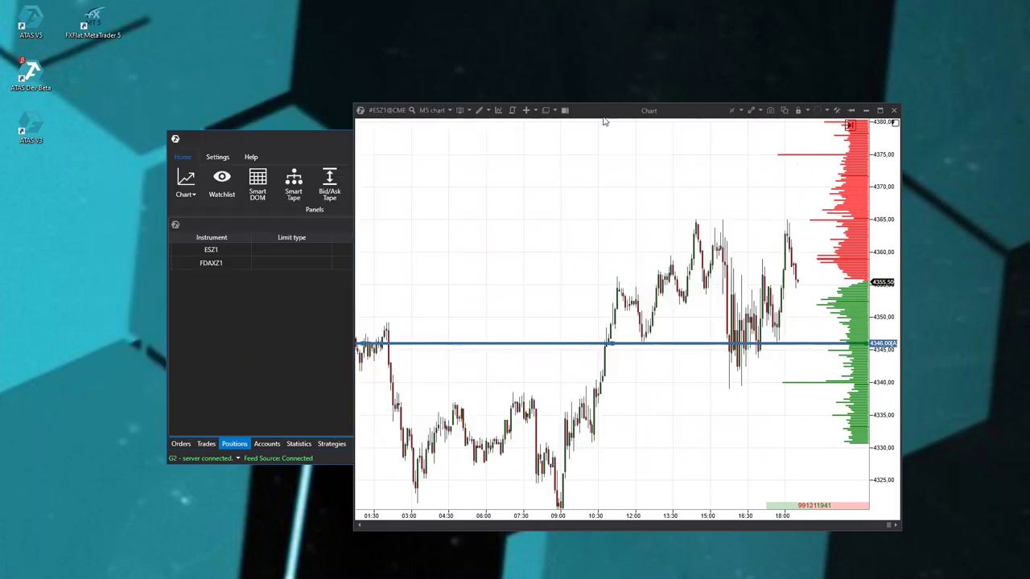
left_click_drag(556, 345, 540, 363)
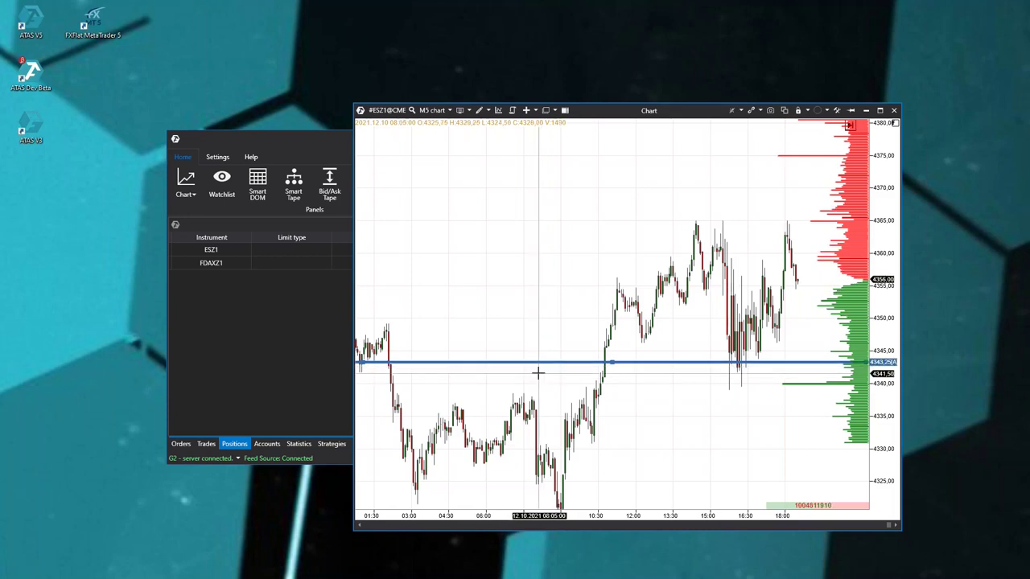
key("Delete")
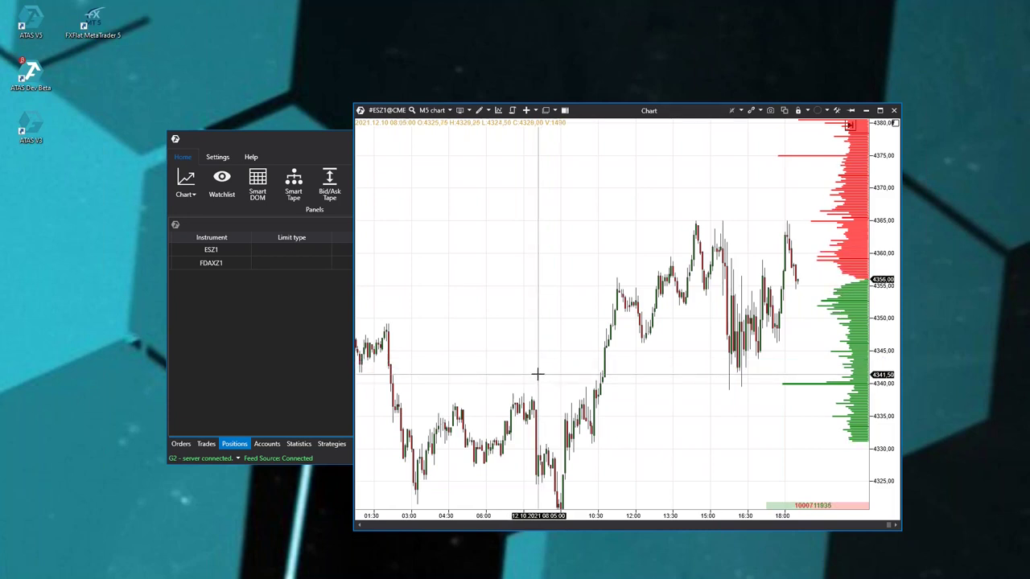
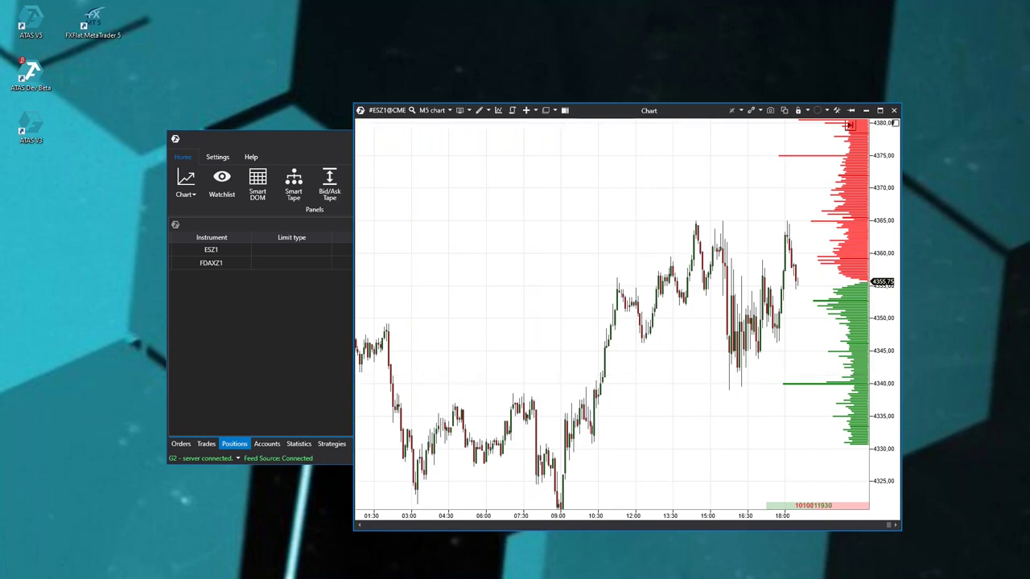
- Examine the Connections window from both the main window and the feed source status, and view the server connection options
left_click(246, 325)
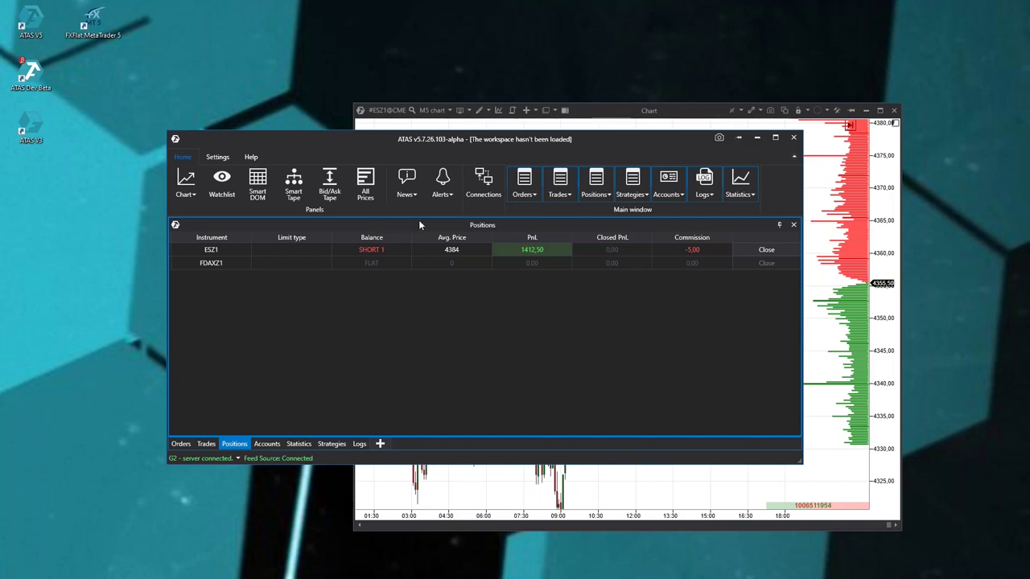
left_click(483, 185)
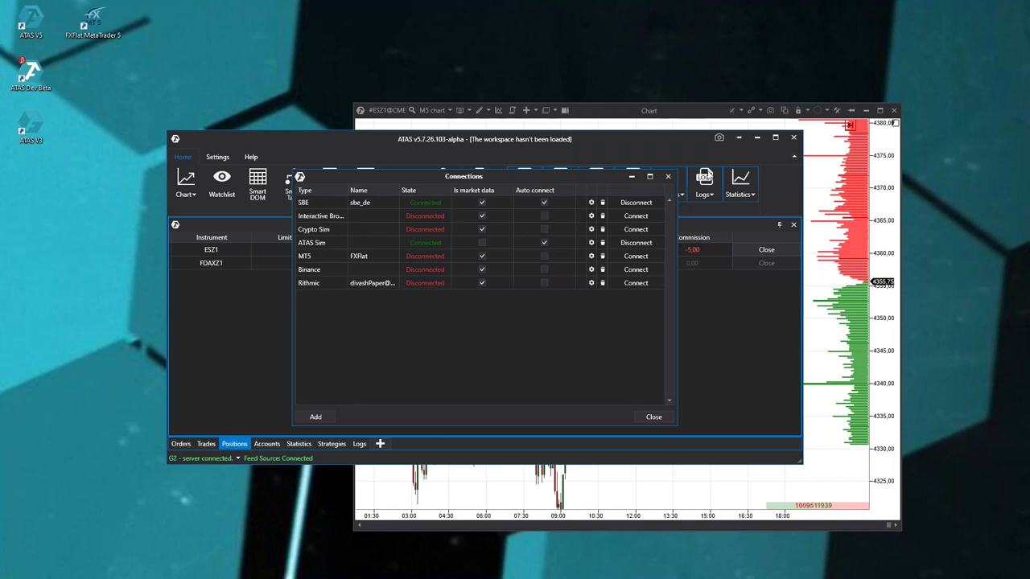
left_click(668, 176)
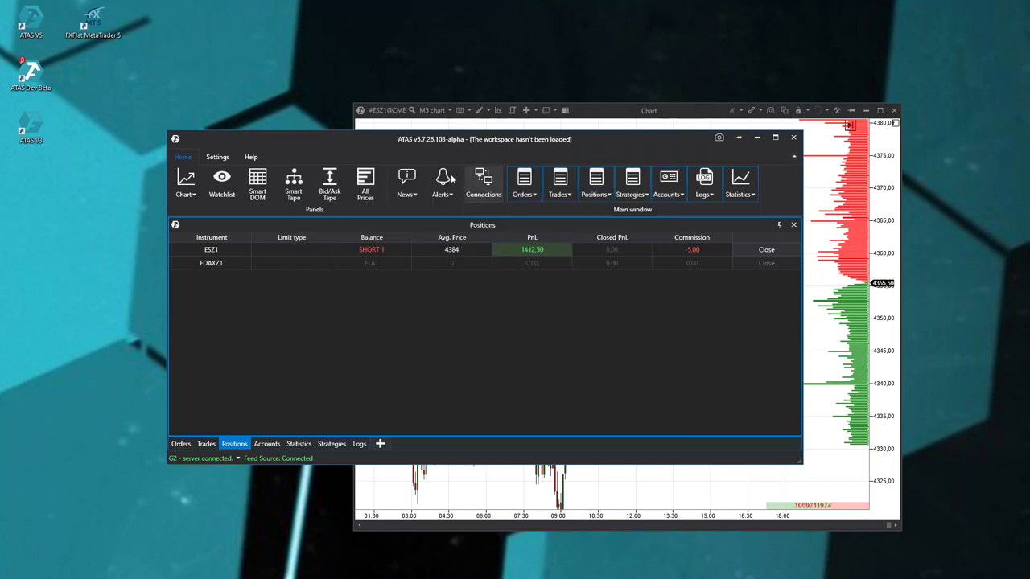
left_click(259, 458)
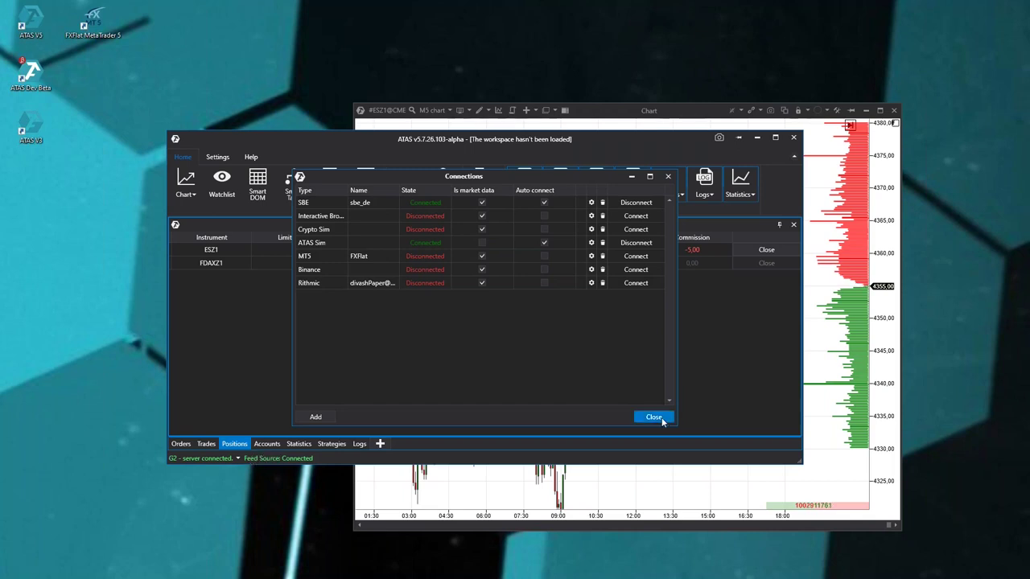
left_click(653, 417)
left_click(232, 457)
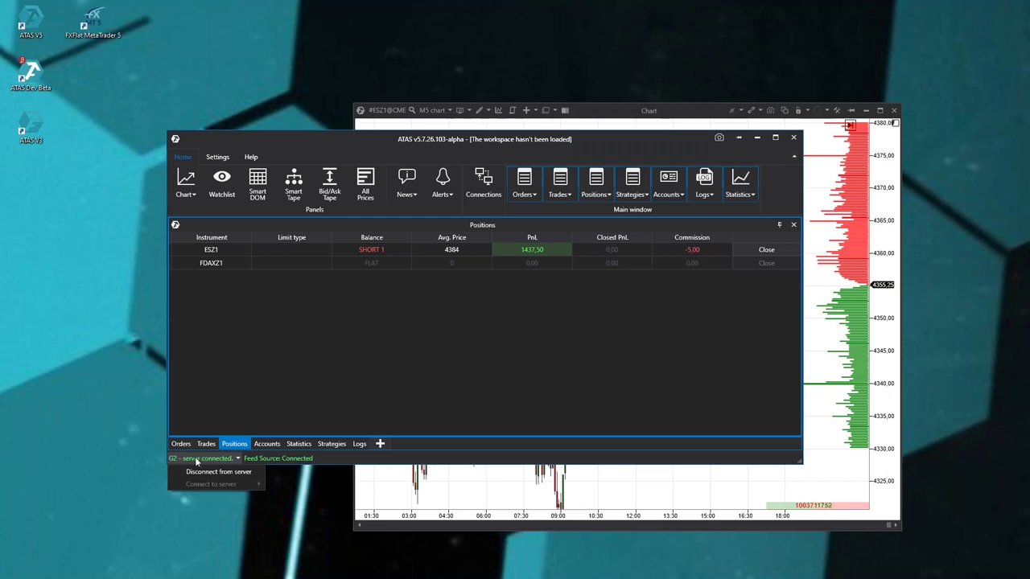
left_click(552, 317)
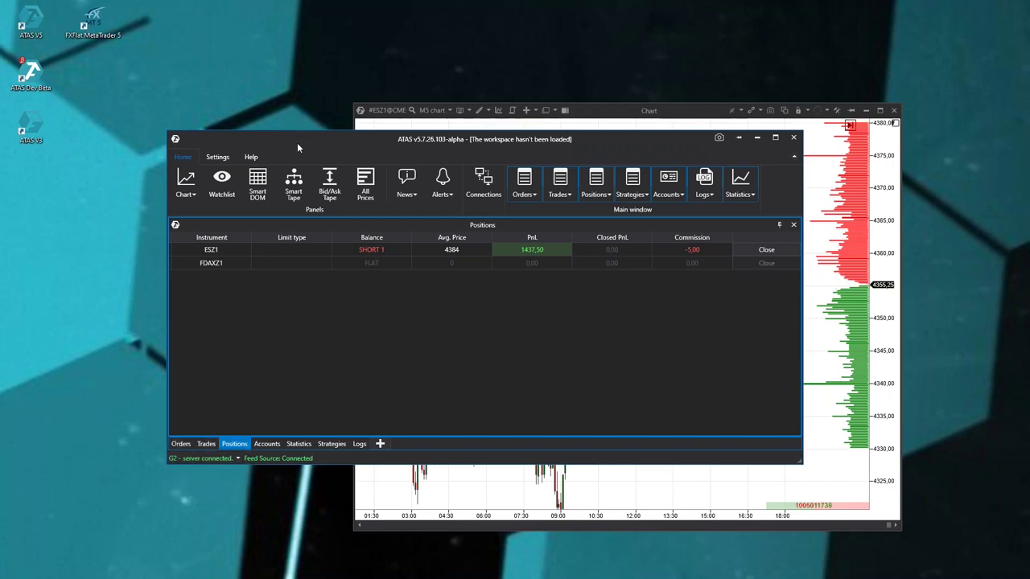
- Move the main window aside from the chart and examine the error entries in the Logs
left_click_drag(297, 142, 233, 137)
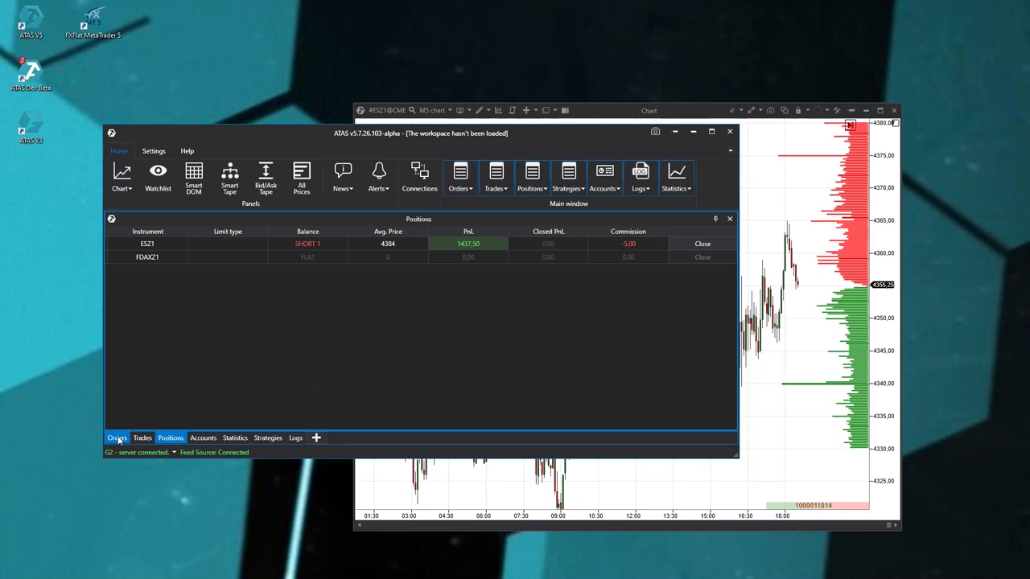
left_click(296, 437)
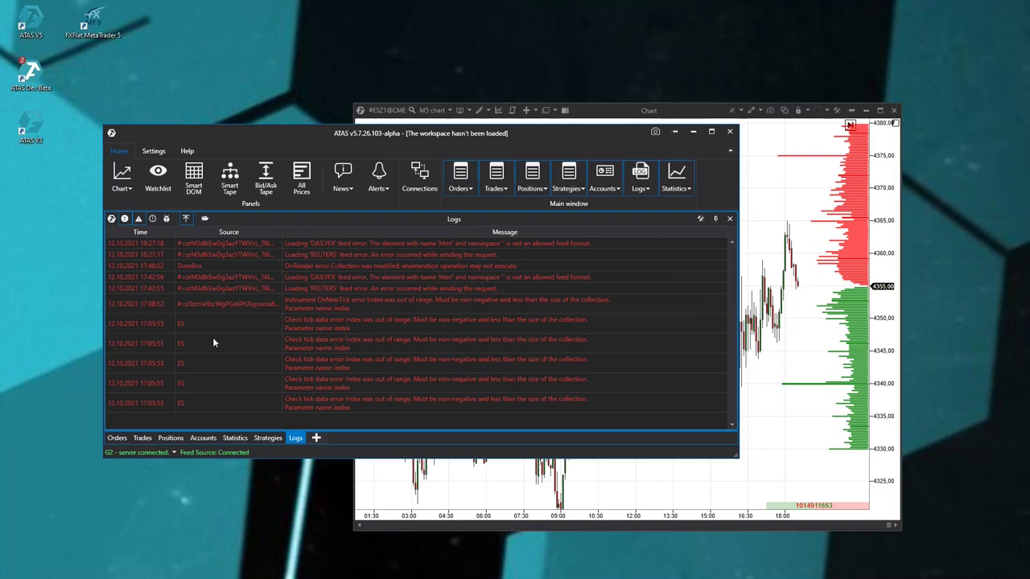
left_click(285, 363)
left_click(304, 402)
left_click(346, 303)
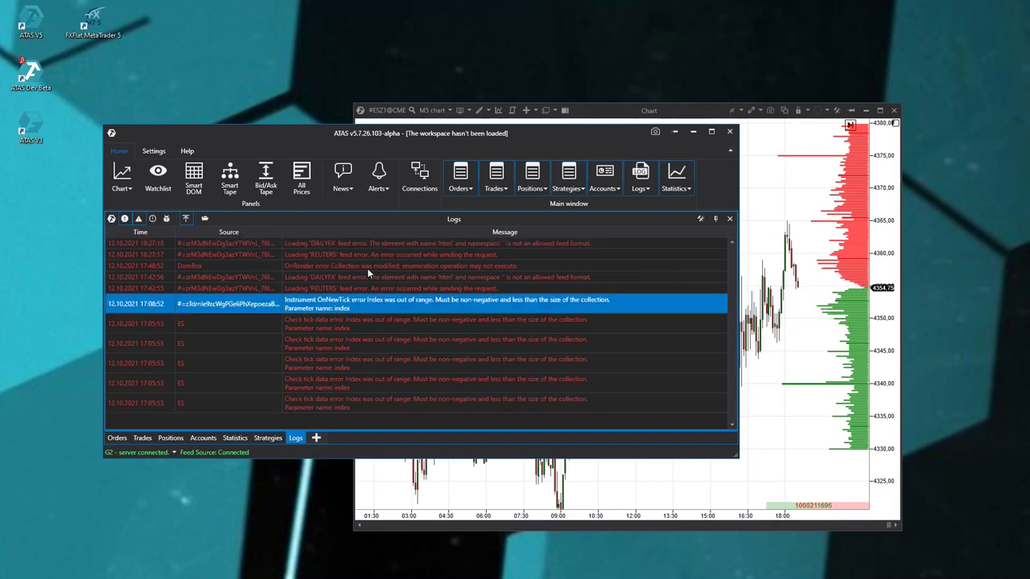
left_click(369, 267)
left_click(214, 396)
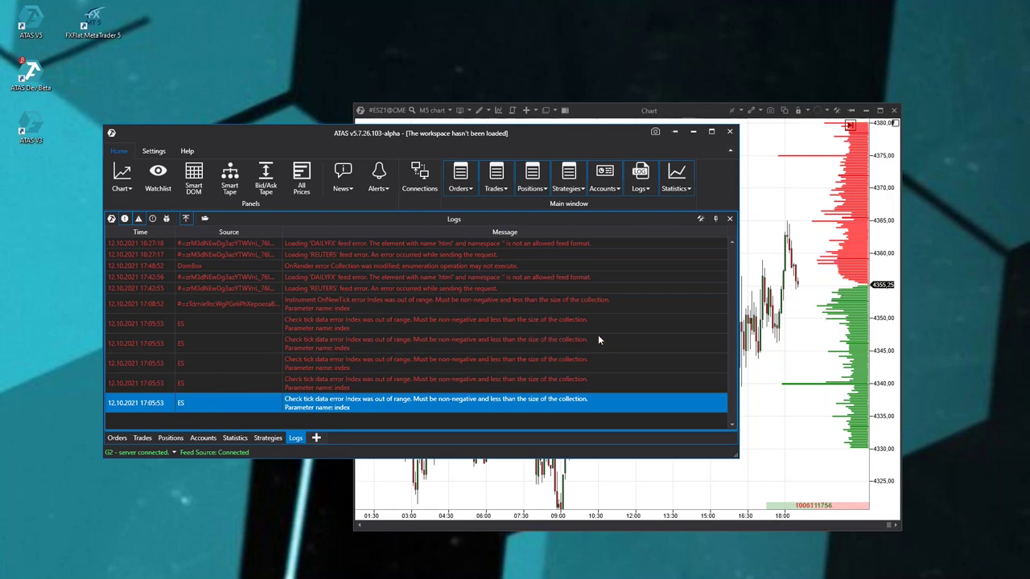
- Check individual error entries in the Logs and extend the log filter to include information messages
left_click(430, 346)
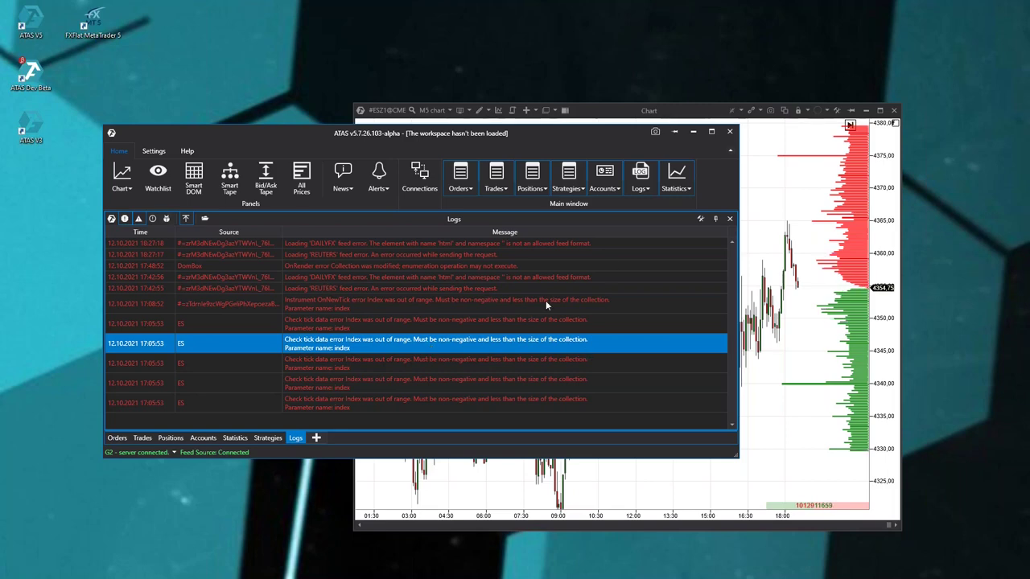
left_click(434, 305)
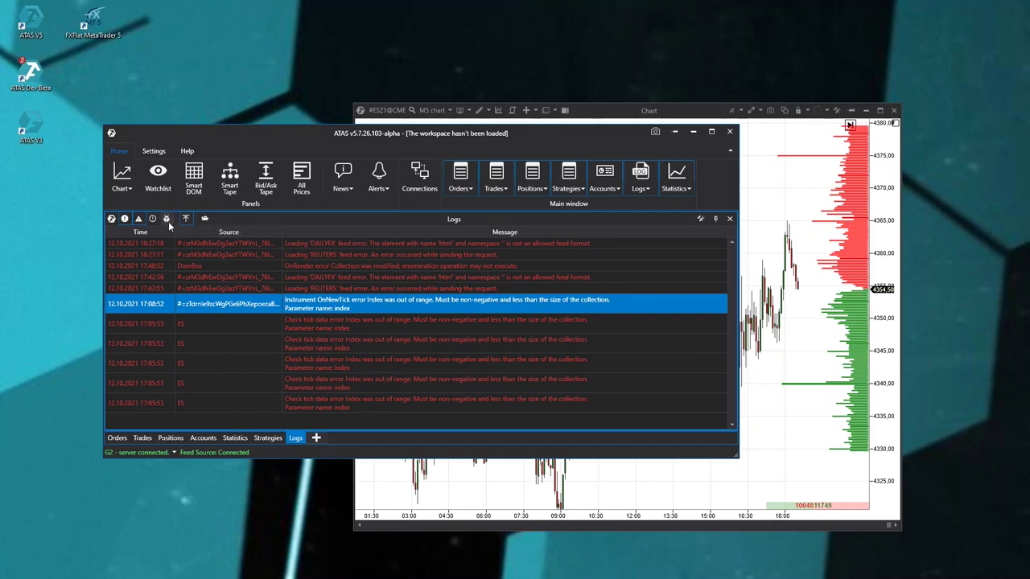
left_click(165, 218)
left_click(152, 218)
- Examine the full log list, including the older ATAS Sim position updates and the dialog and connection entries
scroll(435, 385, "down", 10)
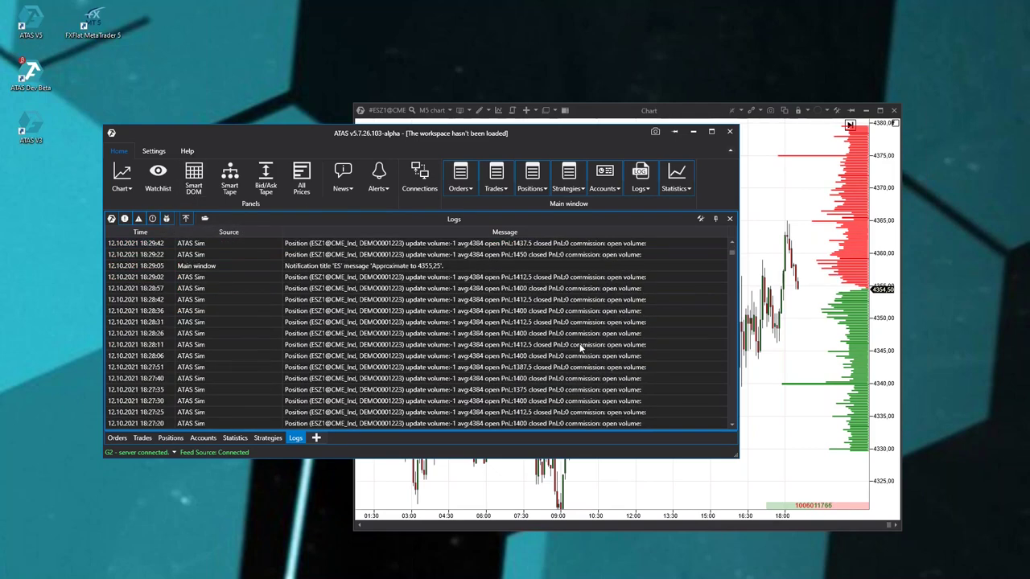
left_click_drag(729, 262, 714, 229)
scroll(299, 298, "down", 5)
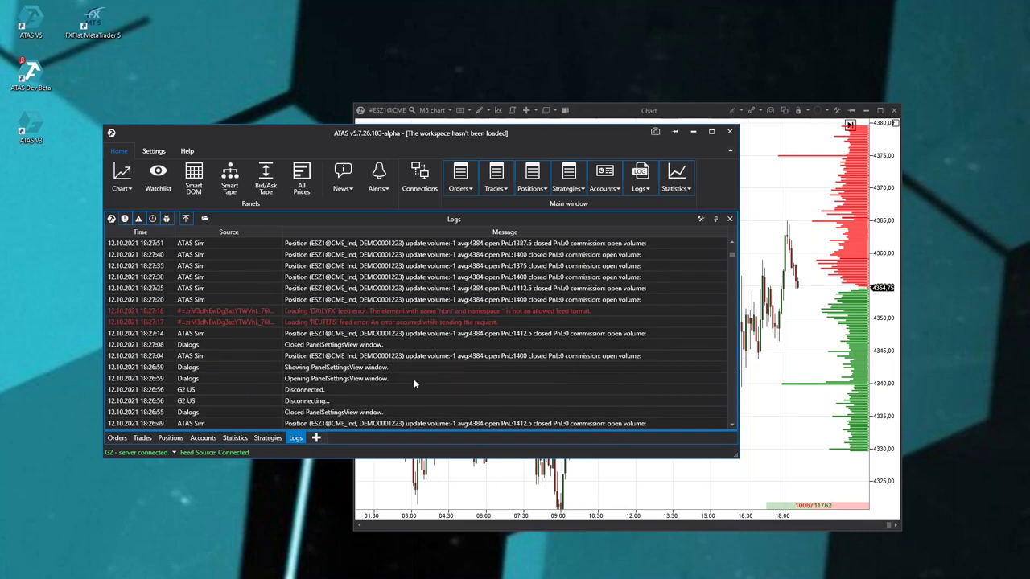
scroll(397, 367, "down", 10)
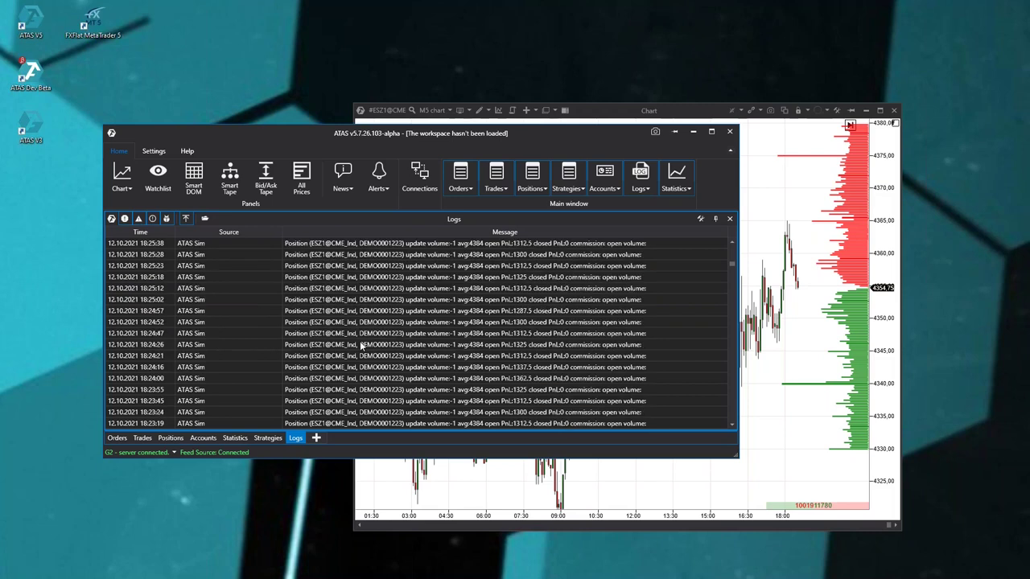
left_click(508, 322)
scroll(483, 338, "down", 5)
left_click(444, 346)
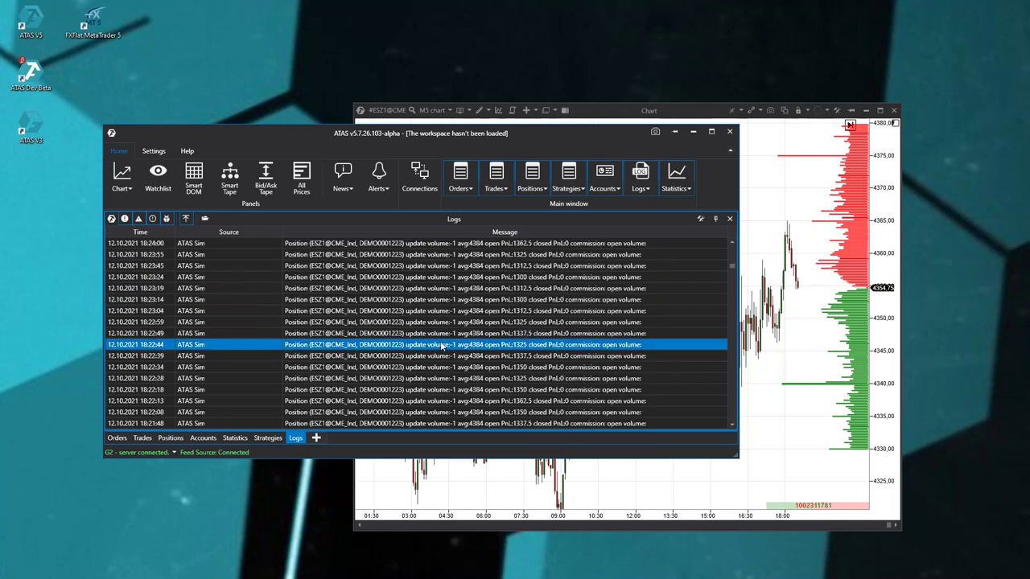
scroll(466, 370, "down", 4)
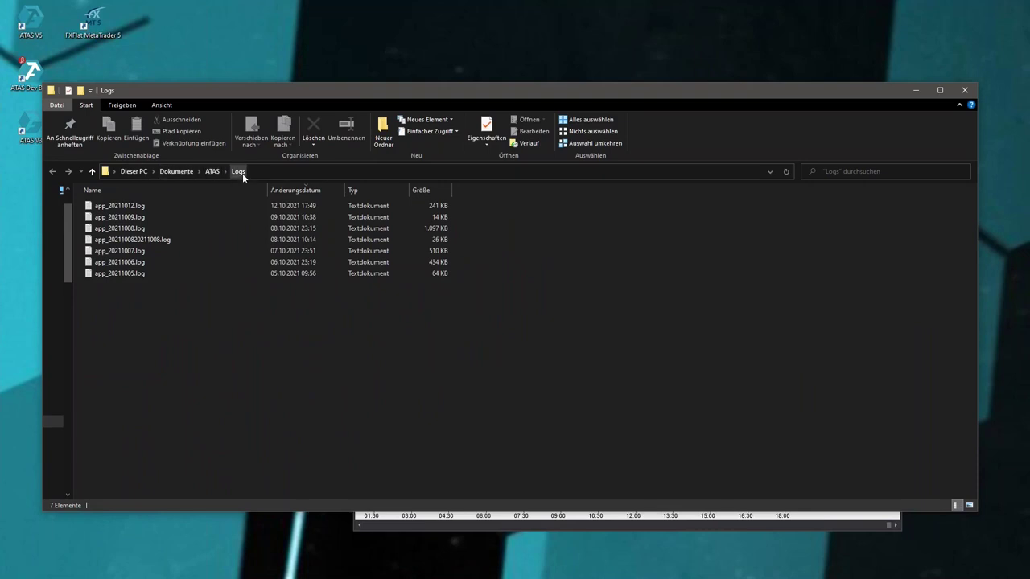
- Open app_20211012.log from the ATAS Logs folder and arrange its text window in view
left_click_drag(241, 90, 208, 86)
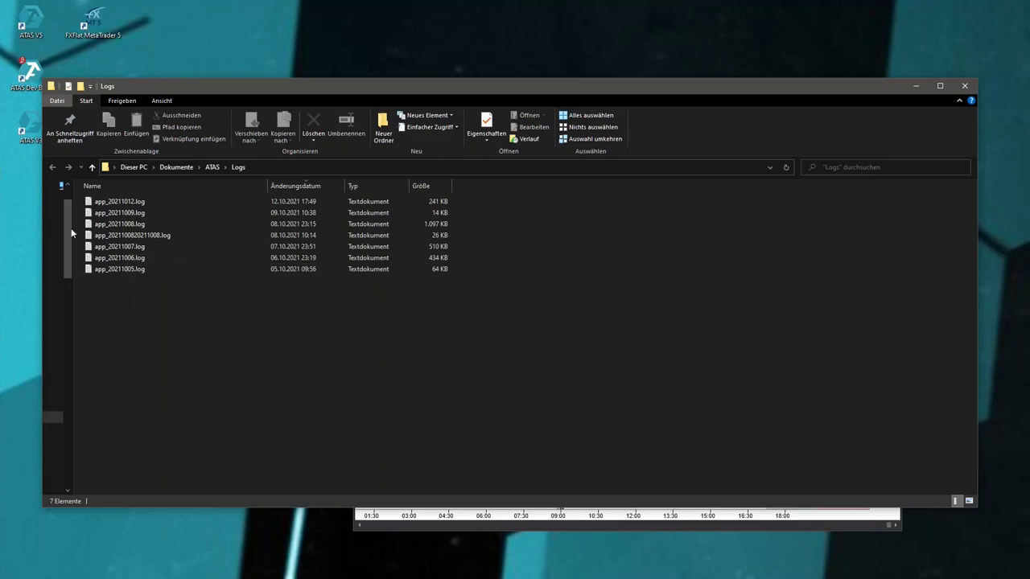
left_click(138, 202)
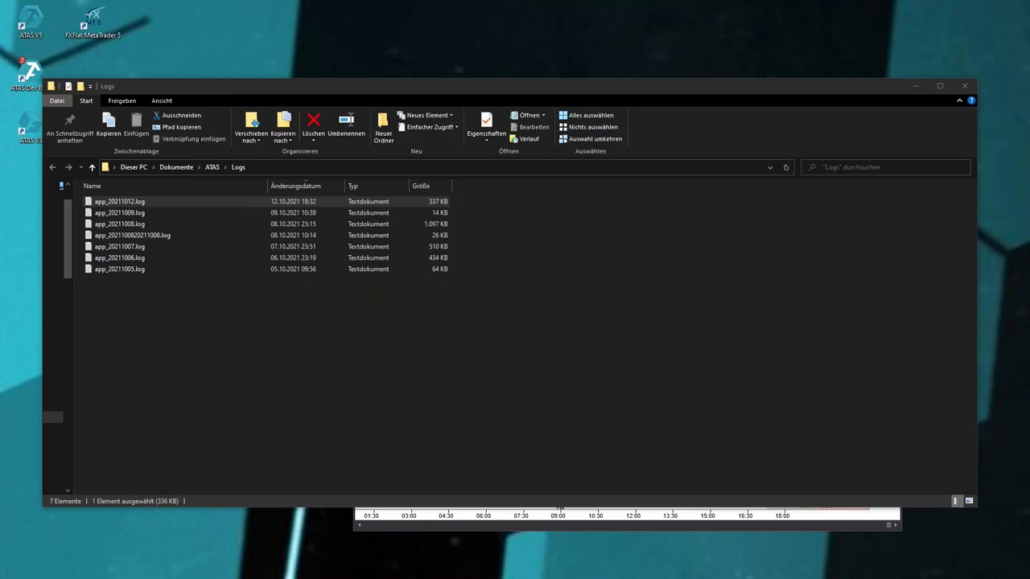
key("Return")
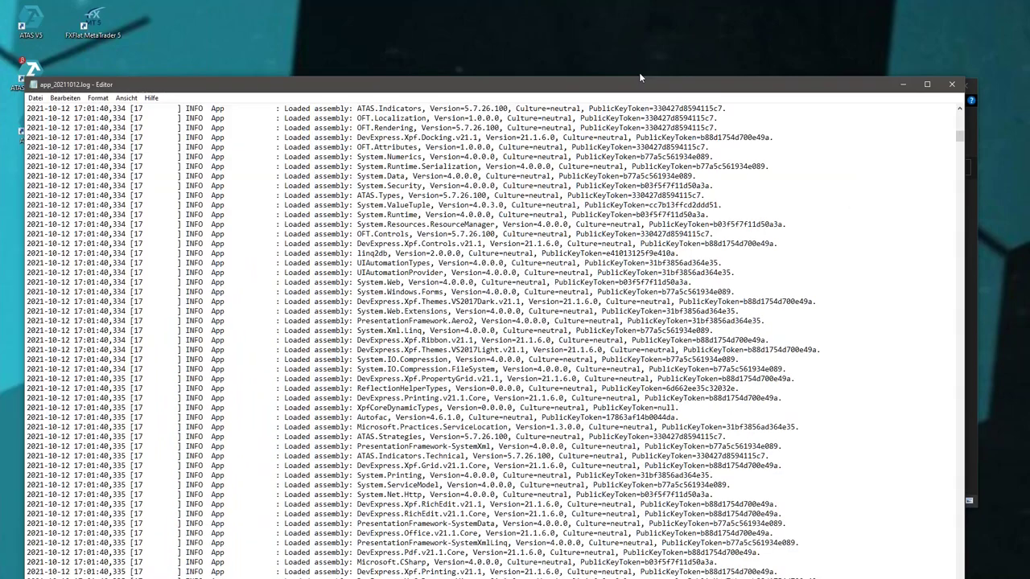
double_click(639, 78)
left_click_drag(596, 6, 591, 106)
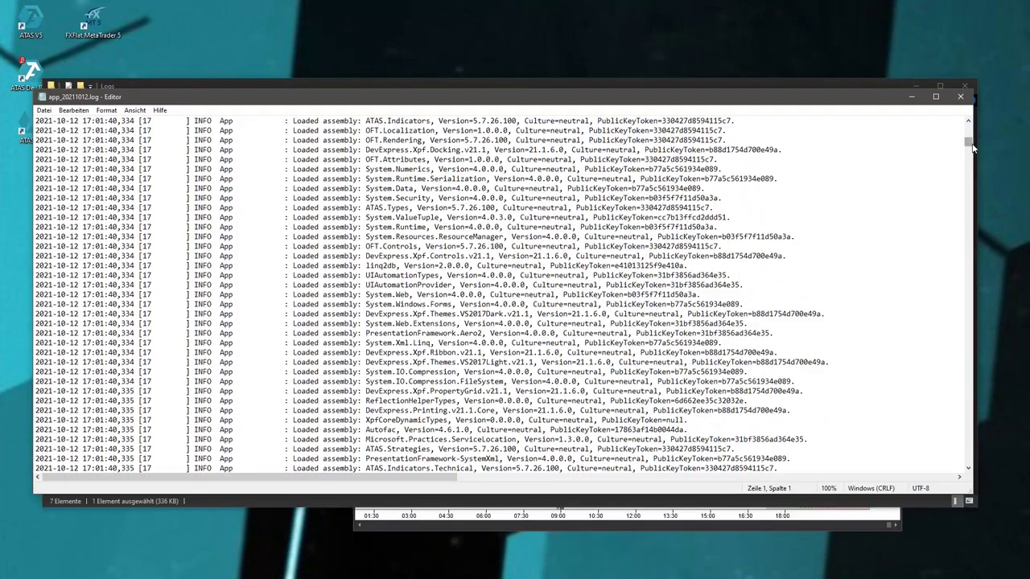
- Examine the system hardware information recorded in the log file, including the memory, graphics card and drive entries
left_click_drag(968, 145, 963, 162)
left_click(296, 150)
left_click_drag(297, 149, 322, 160)
left_click(664, 207)
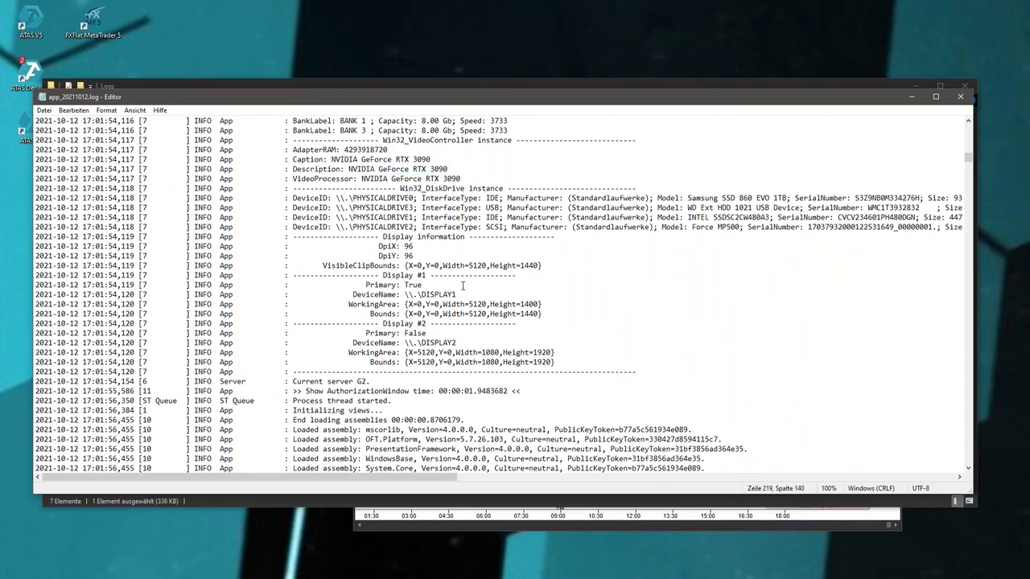
- Examine the rest of the log file, from the display information through the position updates to the market data requests
scroll(462, 285, "down", 4)
scroll(463, 286, "down", 8)
left_click_drag(962, 161, 982, 331)
scroll(517, 253, "down", 20)
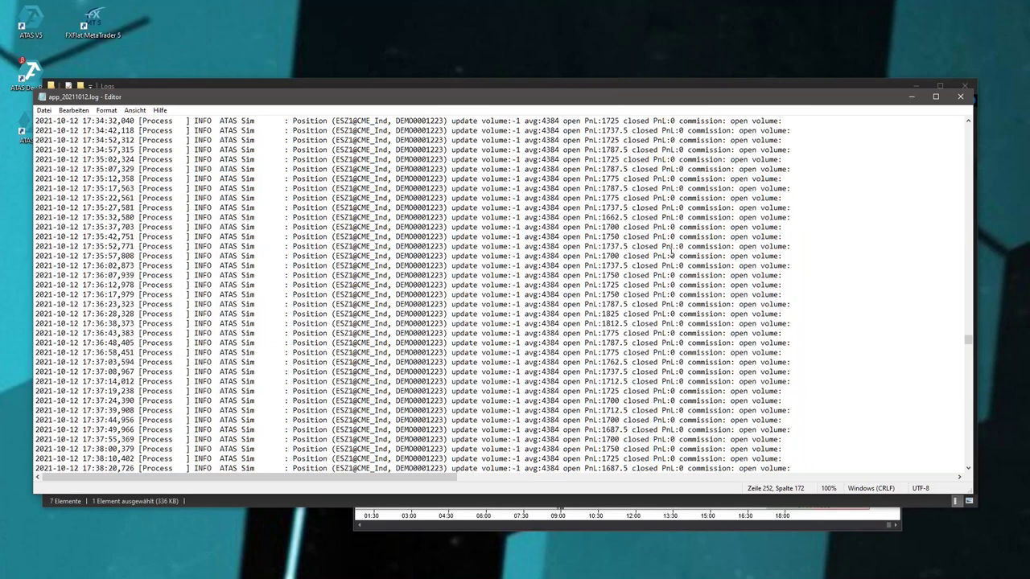
scroll(517, 253, "down", 14)
scroll(419, 292, "down", 15)
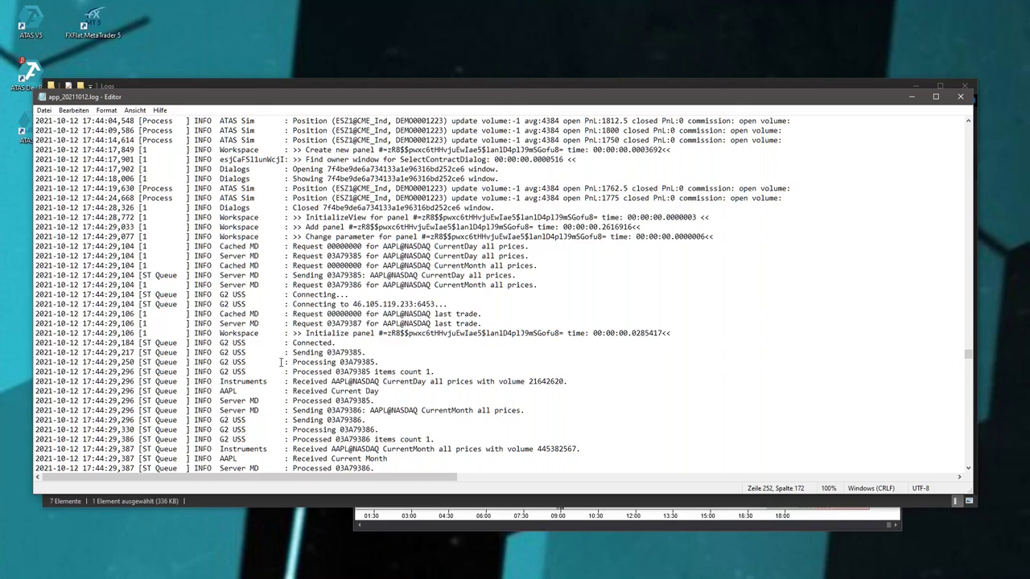
scroll(436, 314, "down", 20)
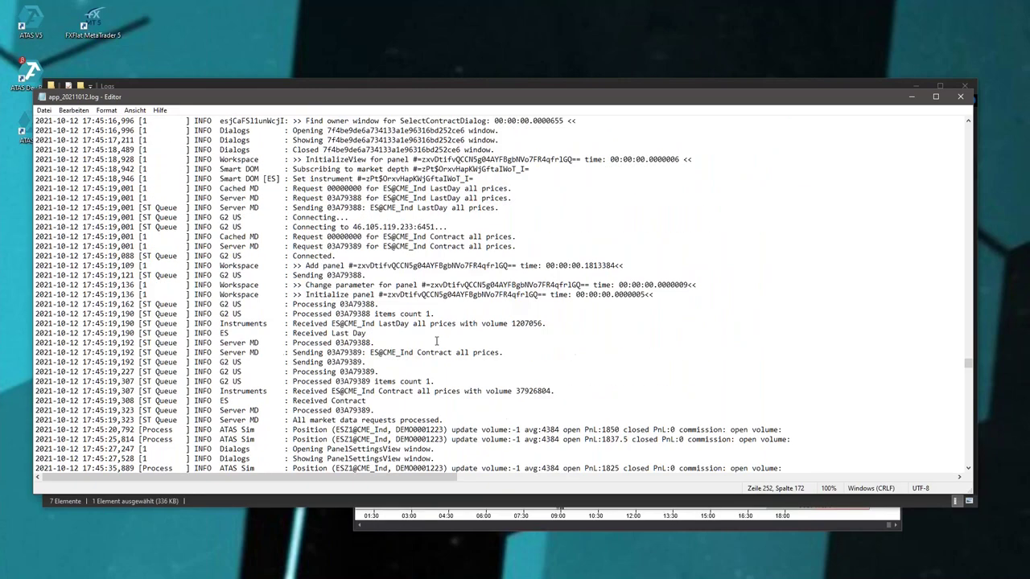
scroll(426, 364, "down", 6)
- Close the log file and the Logs folder to return to the ATAS main window
left_click(960, 97)
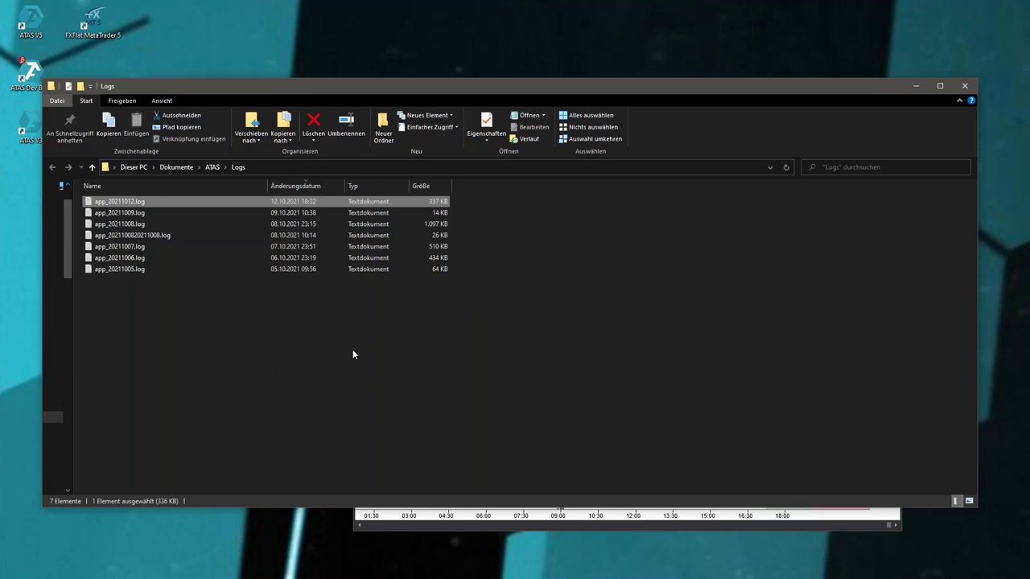
left_click_drag(557, 86, 577, 138)
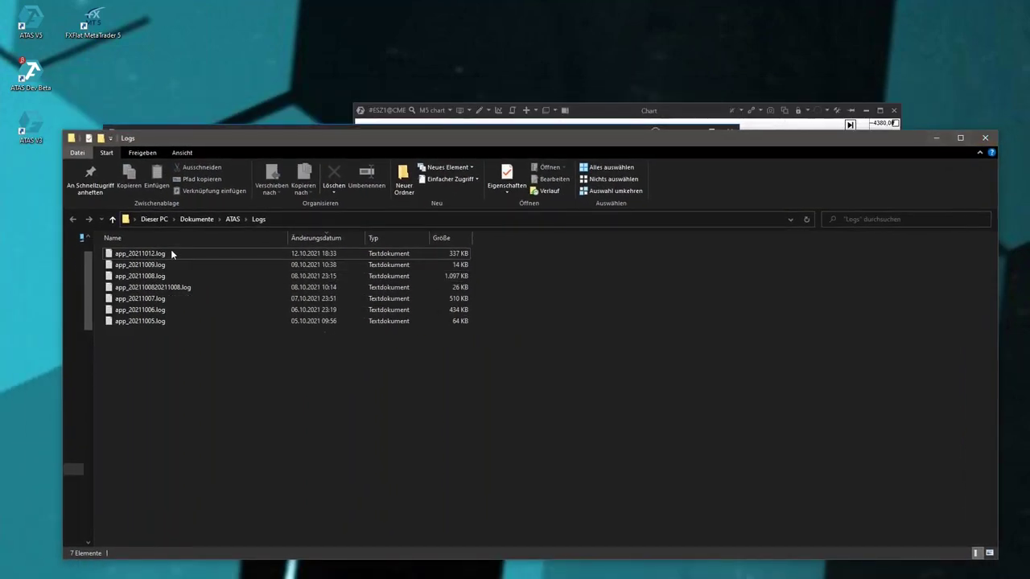
left_click(984, 137)
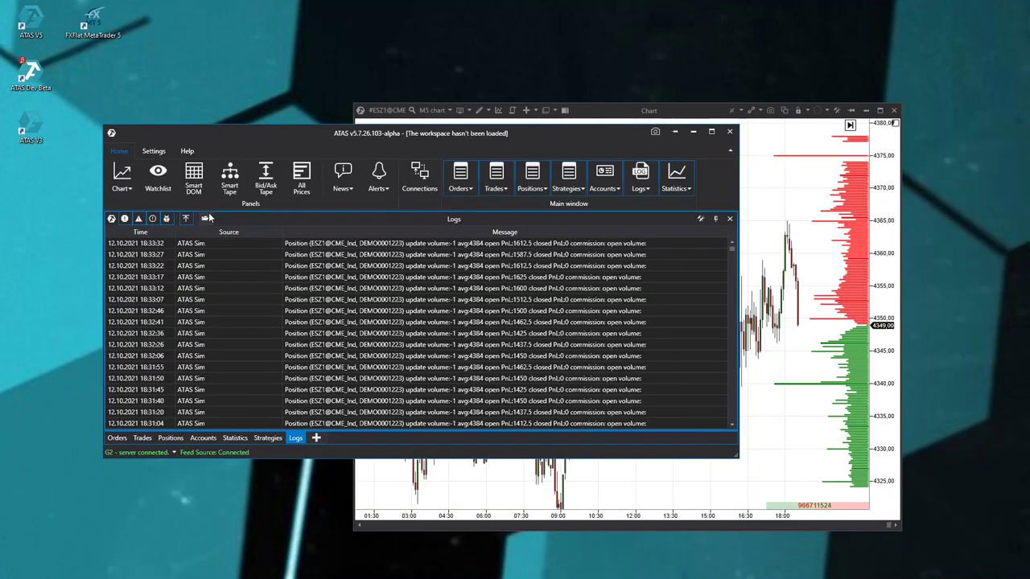
- Toggle the message type filters in the Logs, leaving only errors shown
left_click(152, 219)
left_click(153, 219)
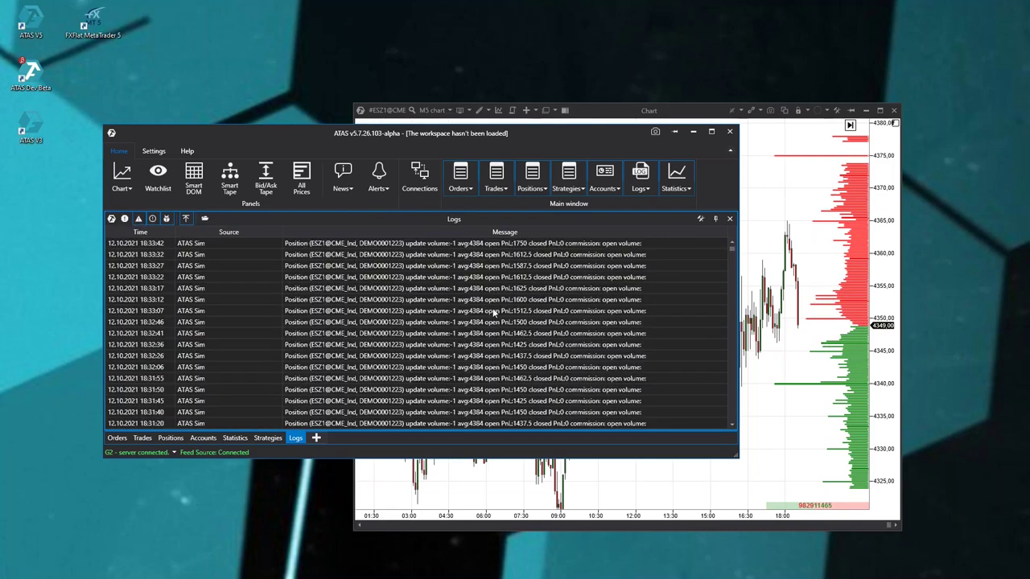
left_click(138, 219)
left_click(152, 219)
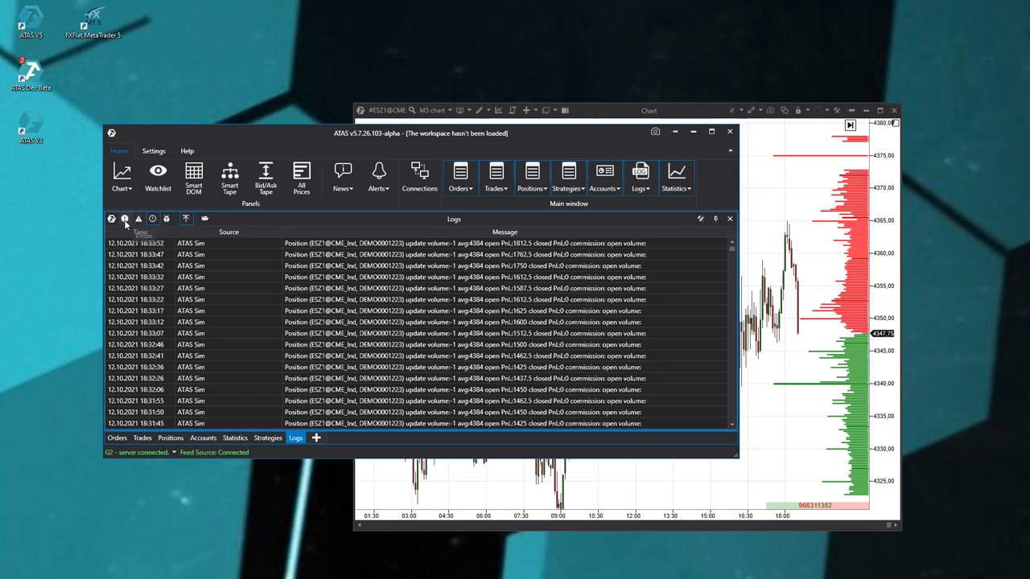
left_click(125, 224)
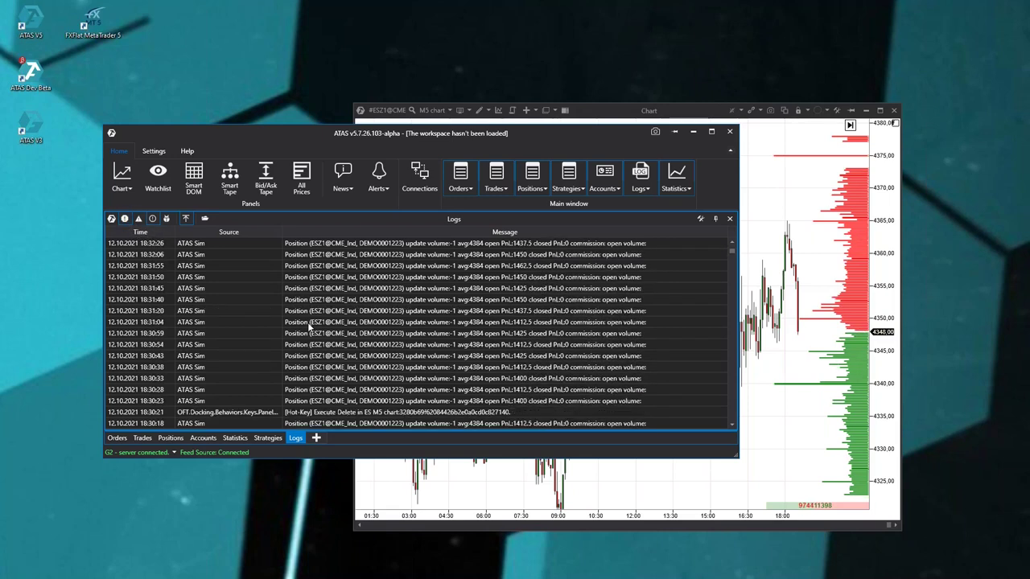
left_click(161, 219)
- Check individual entries in the filtered error list, including the oldest ES tick data error
left_click(299, 245)
left_click(318, 363)
left_click(323, 402)
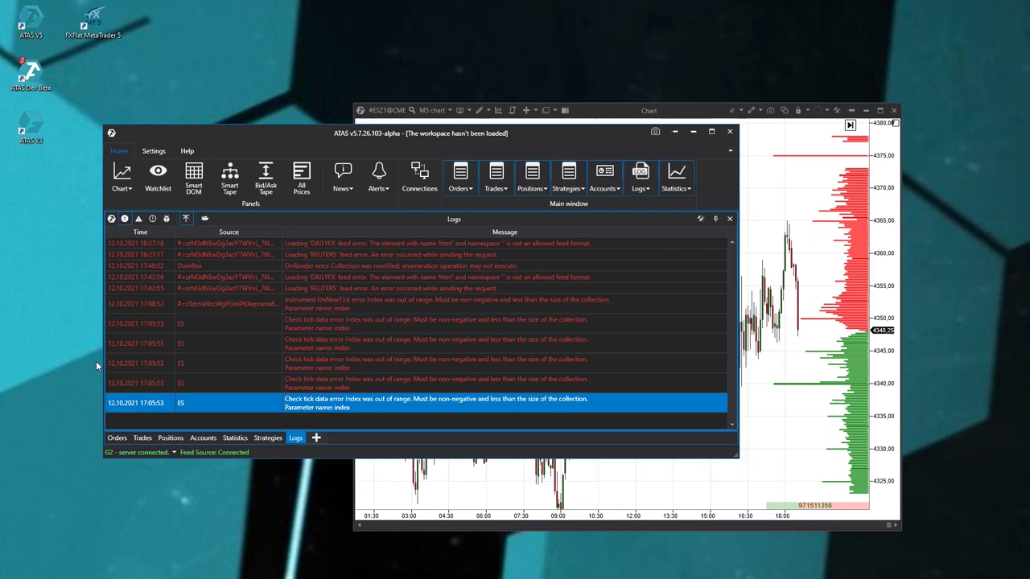
- View the Orders list, select the 4366 buy limit order, and view the Trades list
left_click(118, 438)
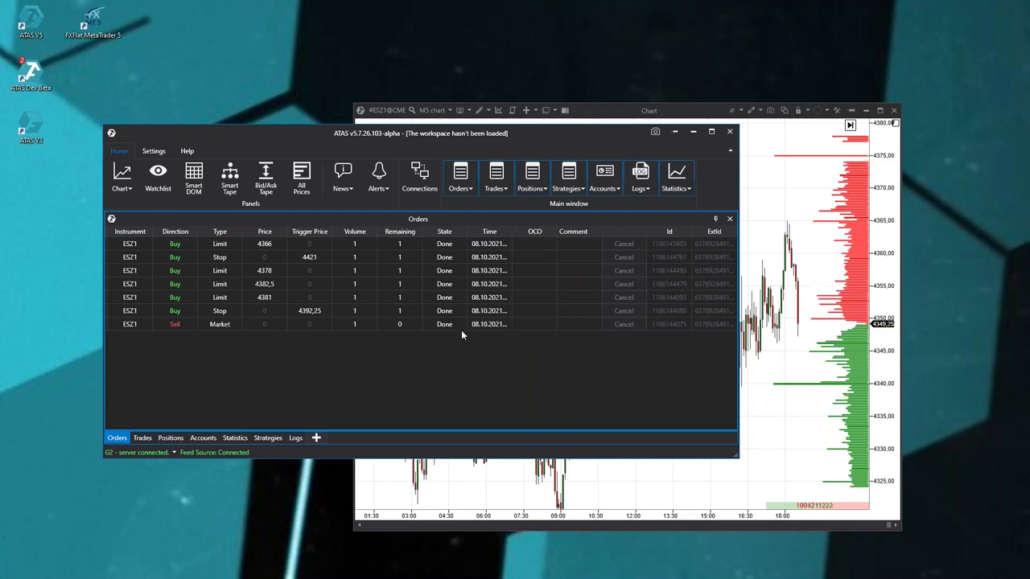
left_click(570, 244)
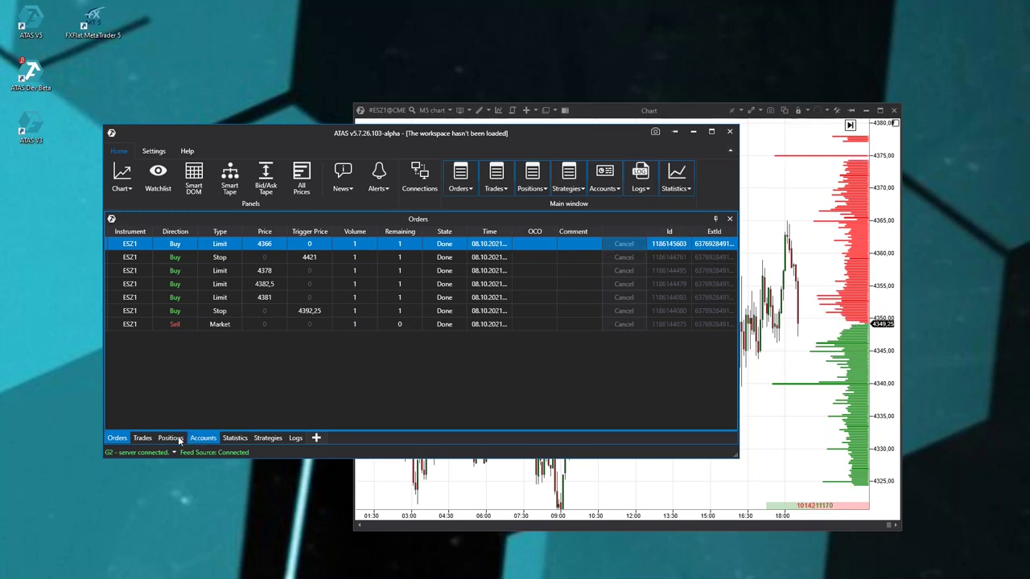
left_click(147, 439)
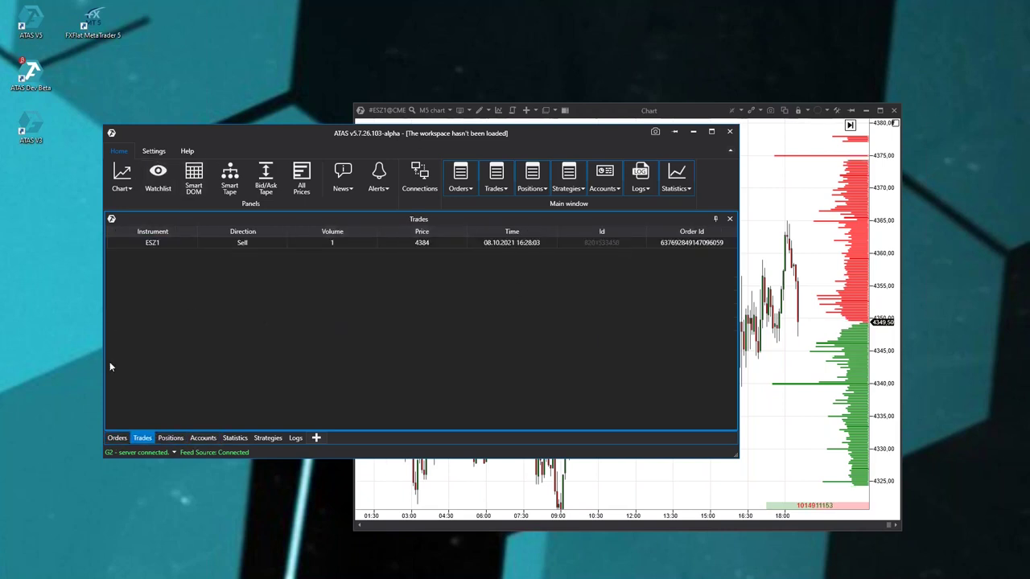
- Review the Positions list and close the open ESZ1 short position
left_click(172, 438)
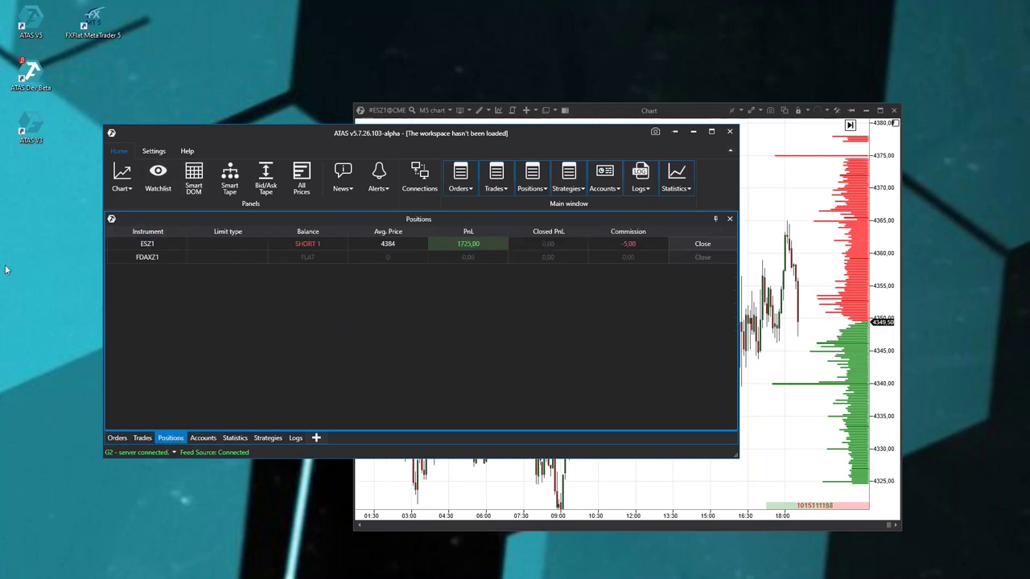
left_click(158, 243)
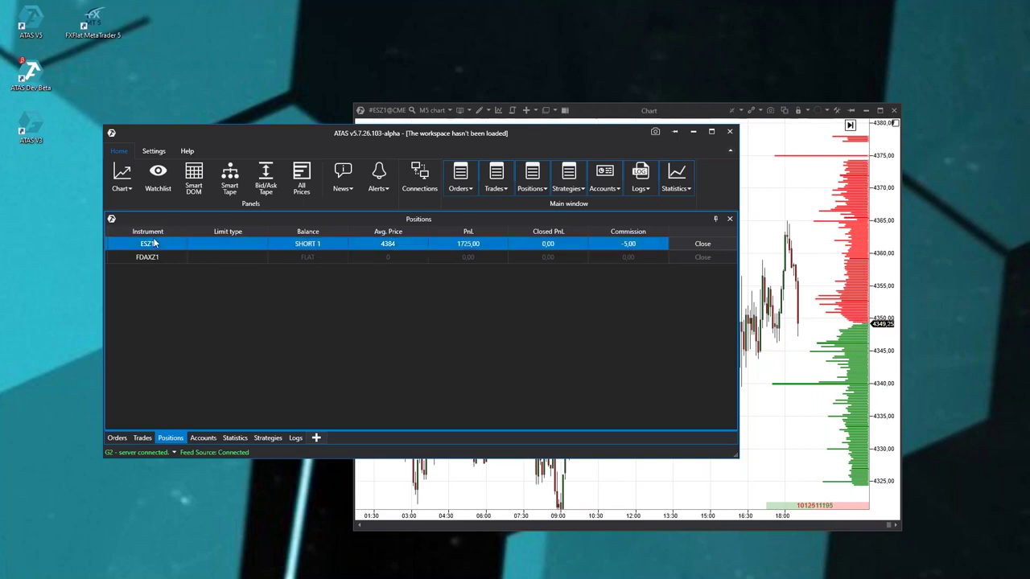
left_click(407, 258)
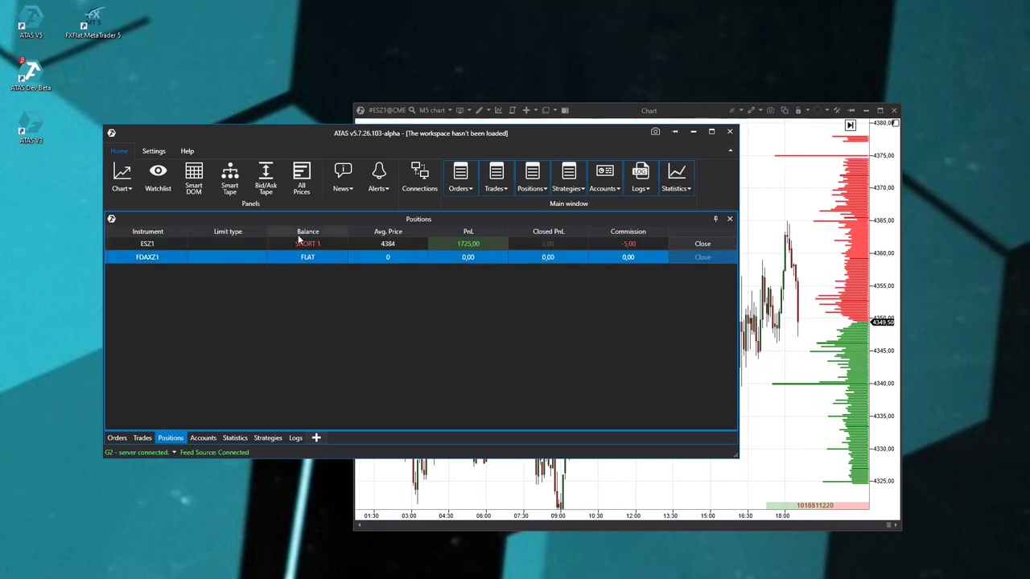
left_click(700, 243)
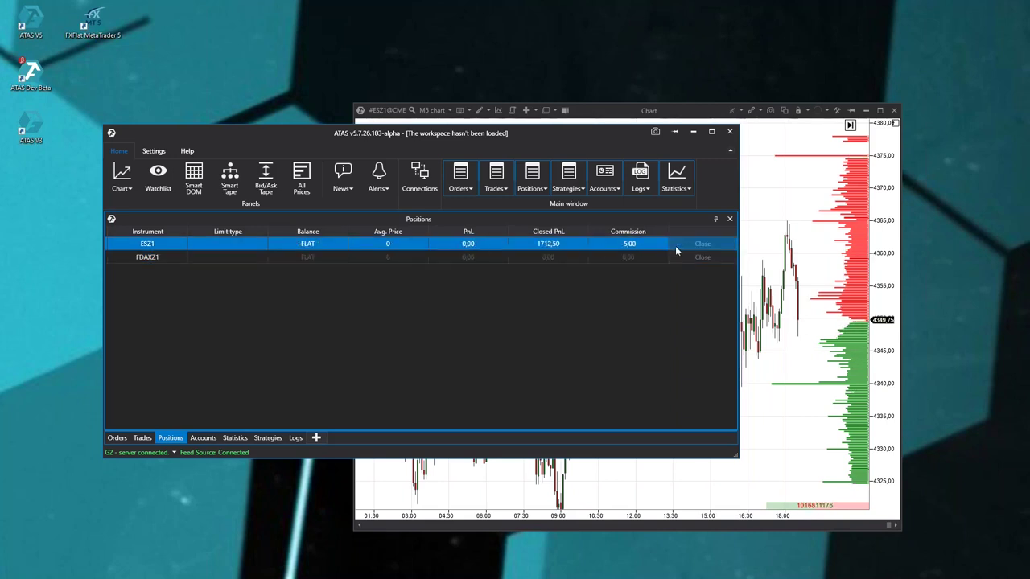
- View the Accounts overview and examine the complete list of realtime trading statistics
left_click(202, 438)
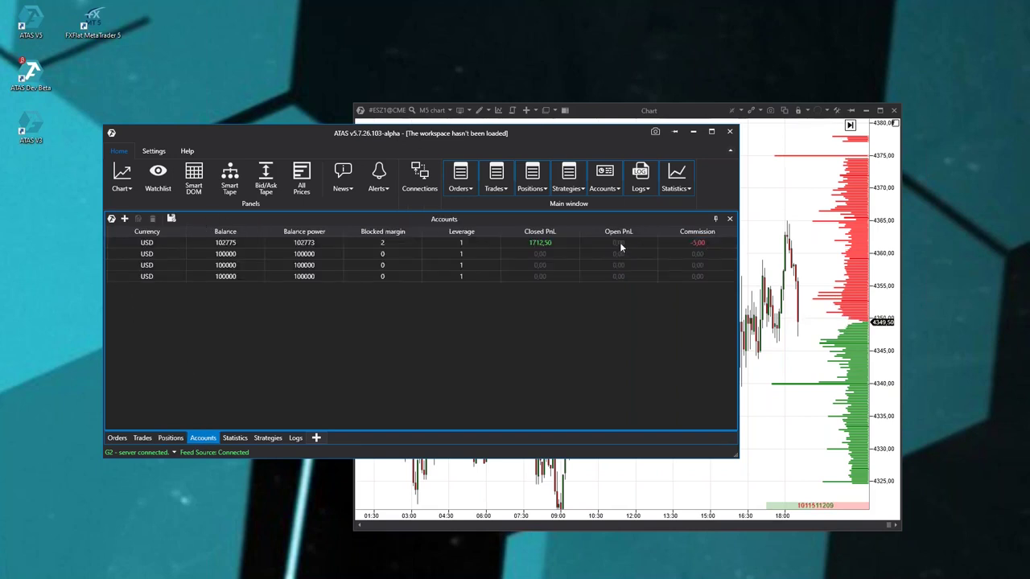
left_click(241, 438)
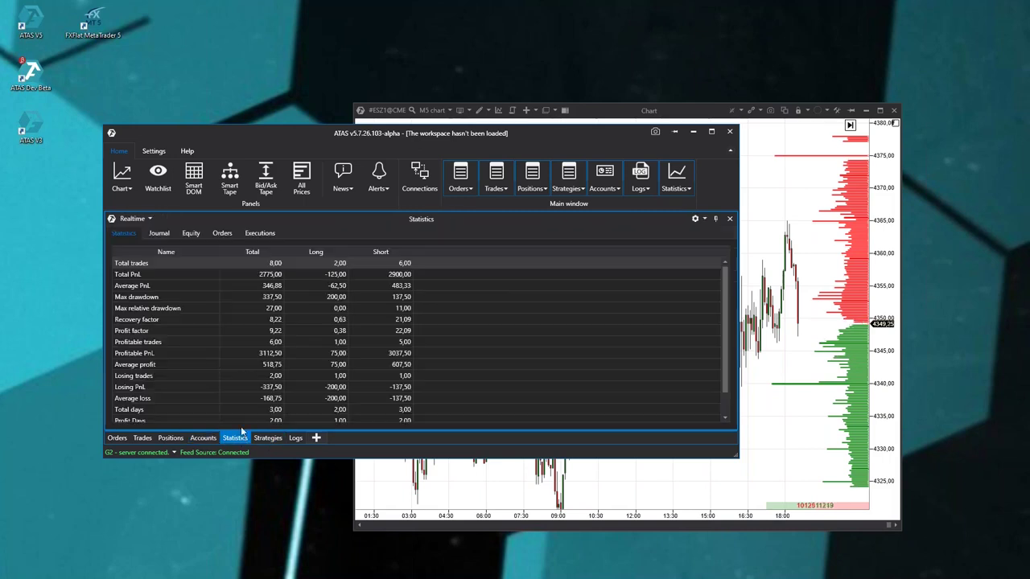
scroll(205, 289, "down", 2)
scroll(202, 271, "up", 2)
scroll(216, 326, "down", 2)
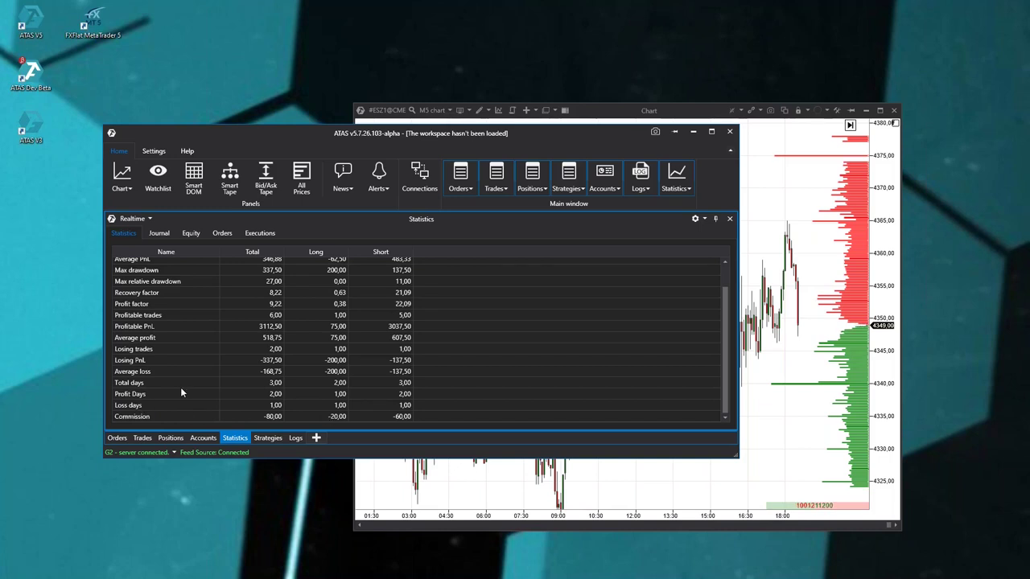
scroll(193, 370, "up", 2)
- Examine the trade Journal in the Statistics, including an entry's context options, and view the Equity curve
left_click(159, 233)
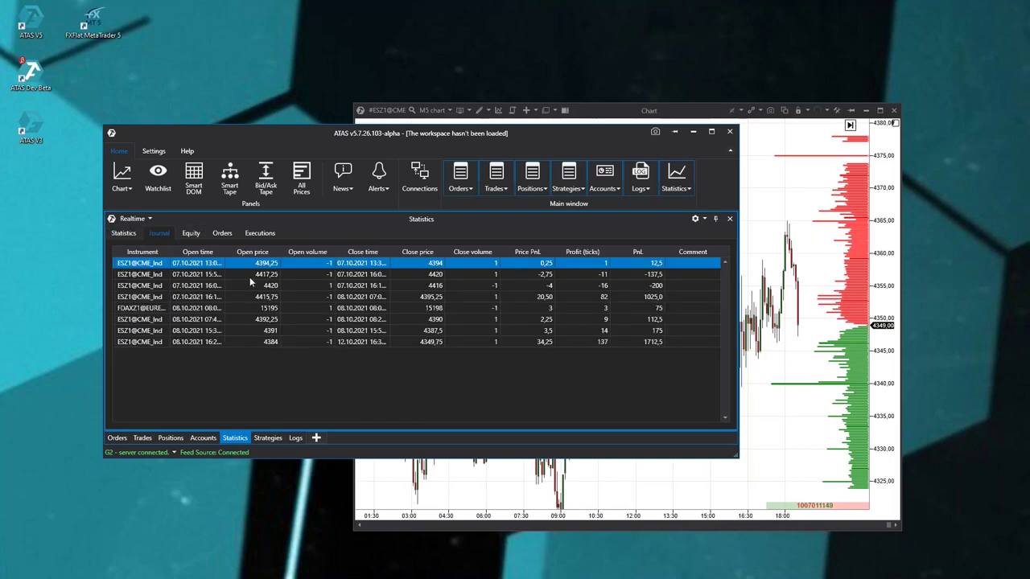
left_click(198, 234)
left_click(159, 233)
right_click(222, 307)
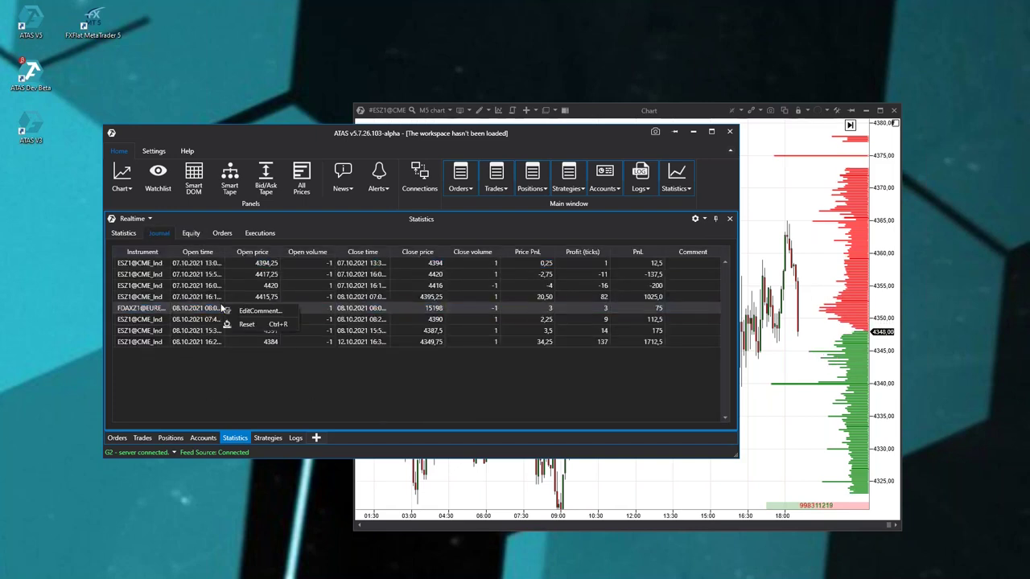
left_click(270, 357)
left_click(191, 234)
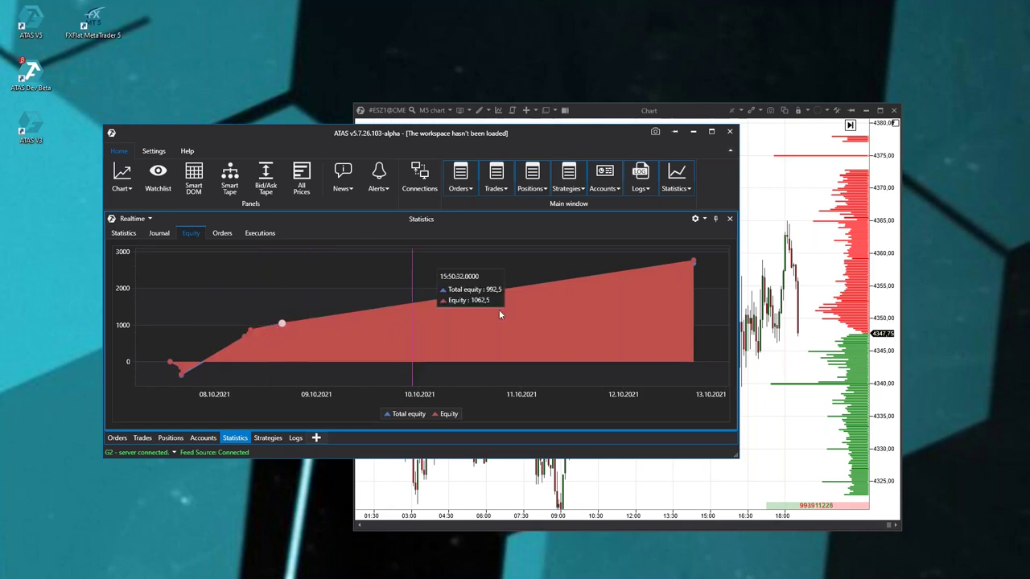
- View the Orders list in the Statistics and set the docked panel group to auto-hide
left_click(222, 233)
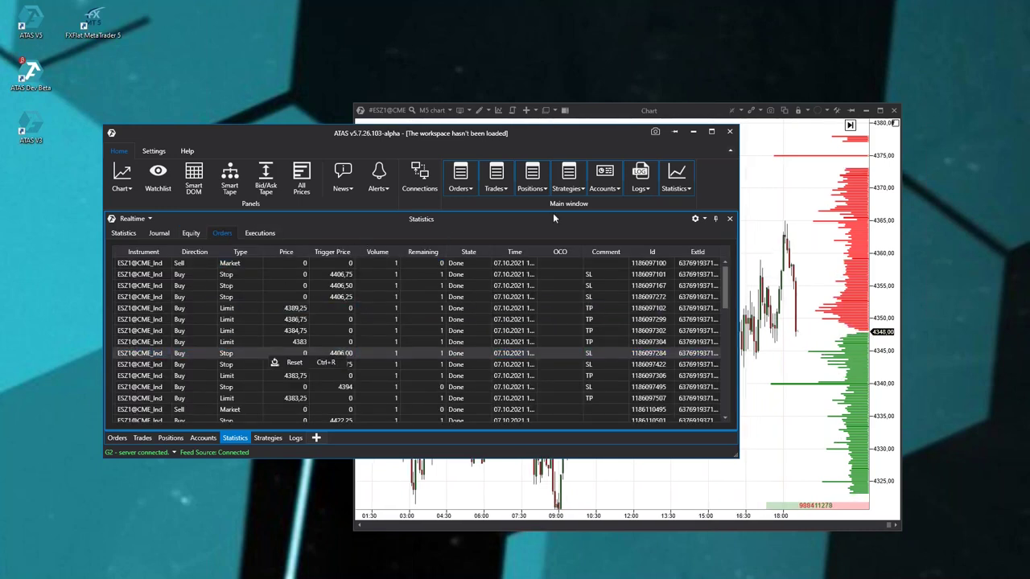
left_click(715, 219)
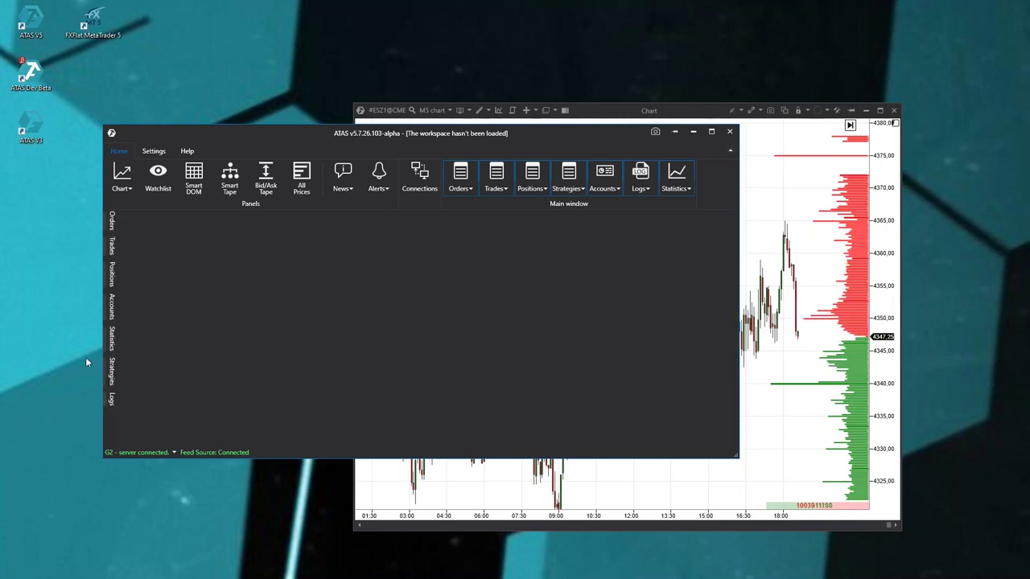
- View the auto-hidden Orders and Trades panels, and check the context options of the Sell market order
left_click(113, 223)
left_click(113, 248)
left_click(114, 226)
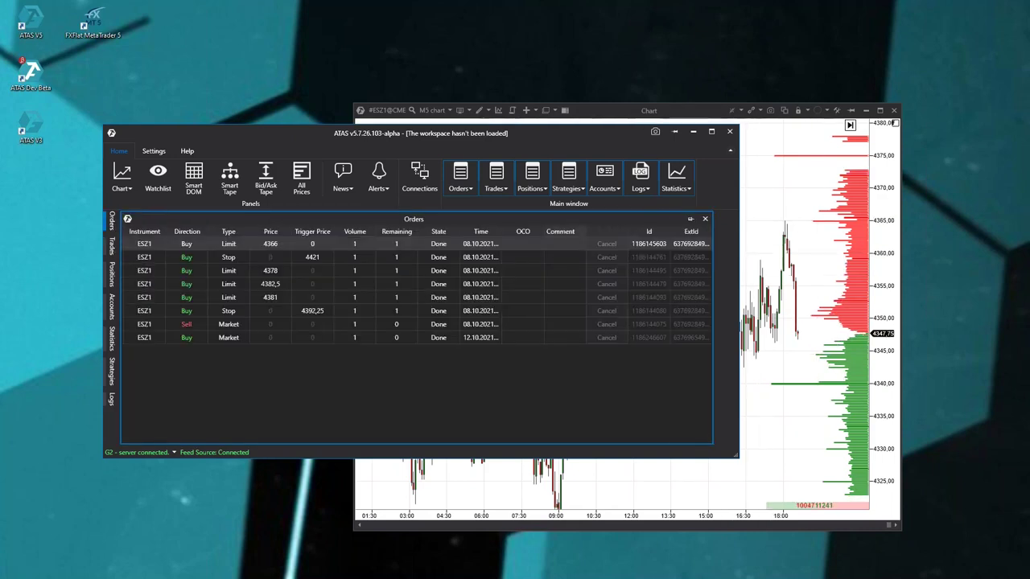
right_click(352, 326)
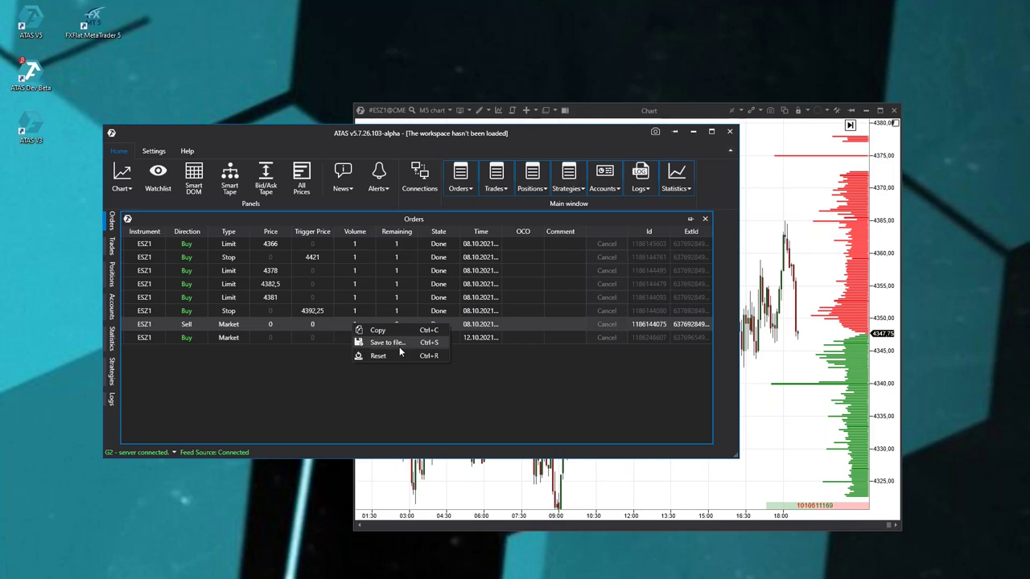
left_click(266, 400)
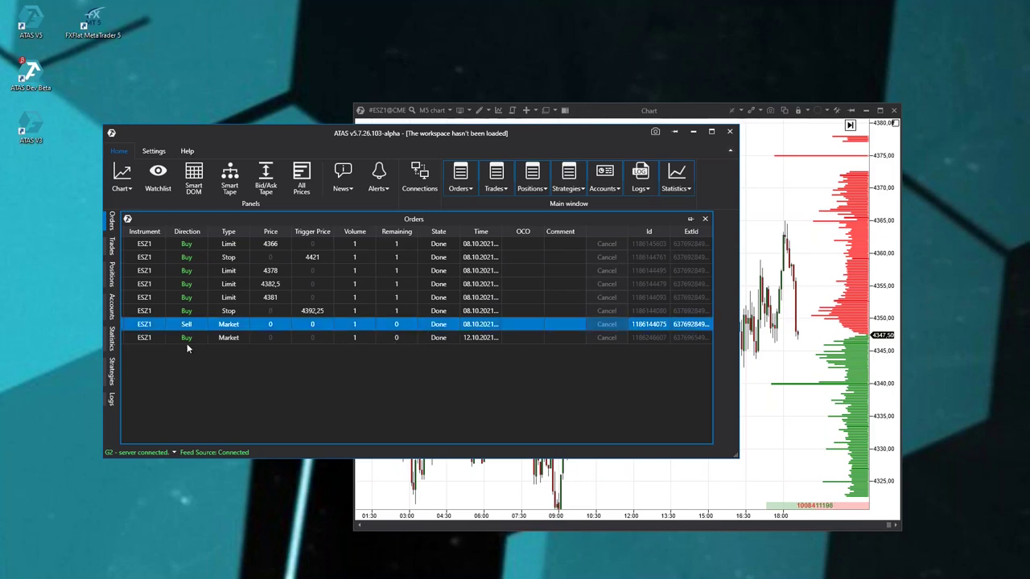
- View the auto-hidden Statistics panel and check its settings options for executions, exporting statistics and clearing the database
left_click(116, 382)
left_click(113, 338)
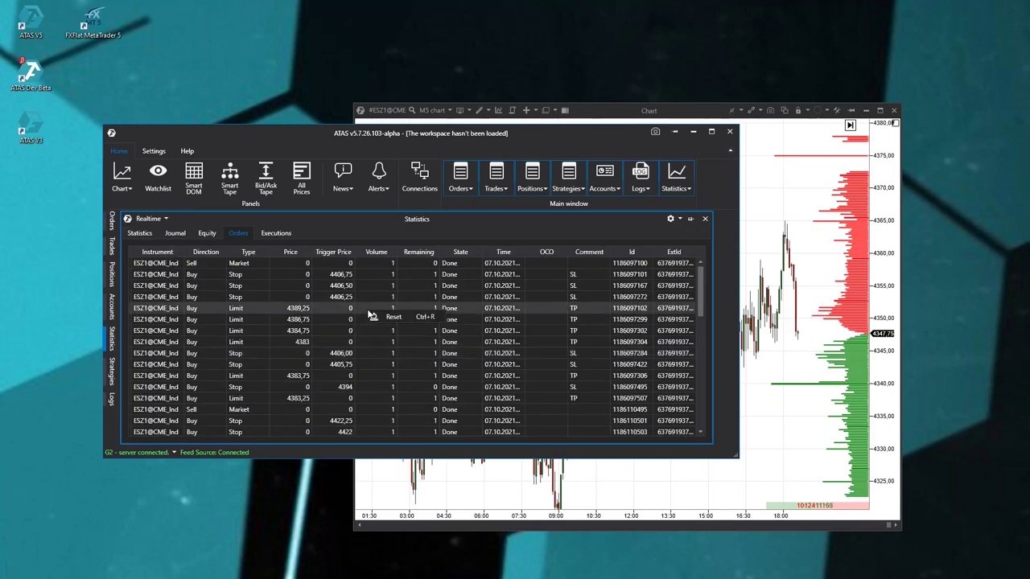
left_click(679, 219)
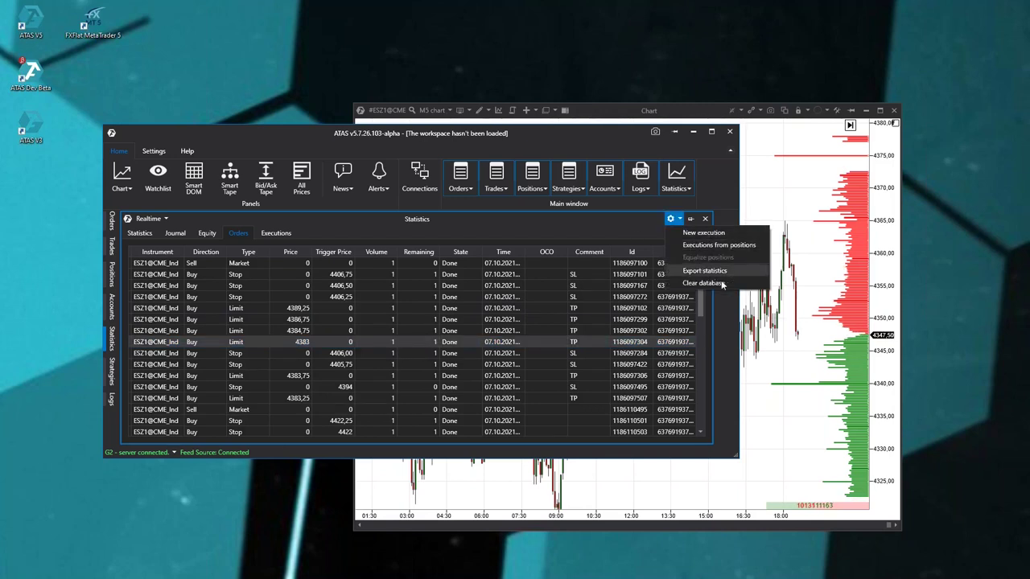
left_click(312, 319)
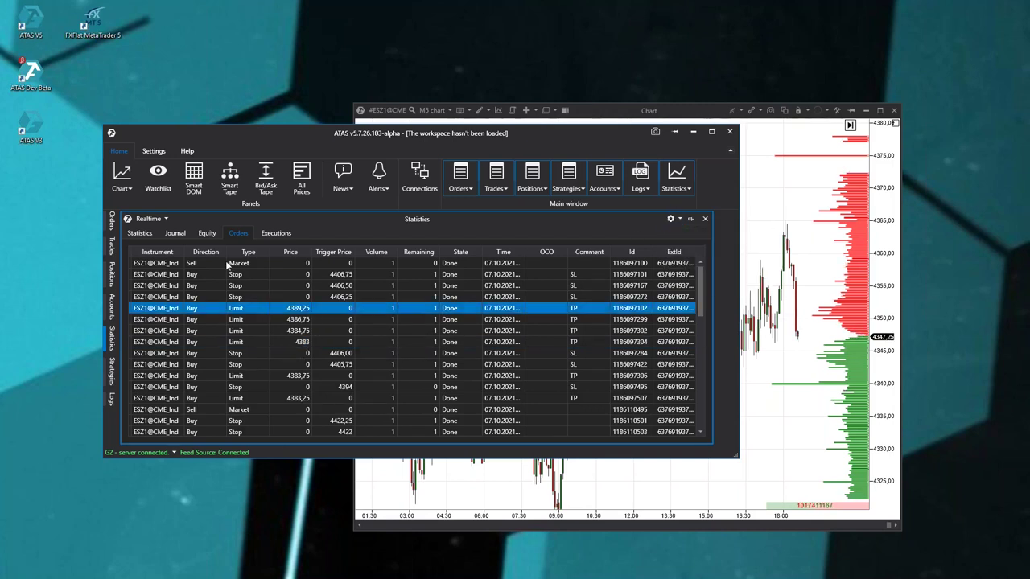
- View the Accounts panel and examine the context options of the second account, including Reset account
left_click(113, 309)
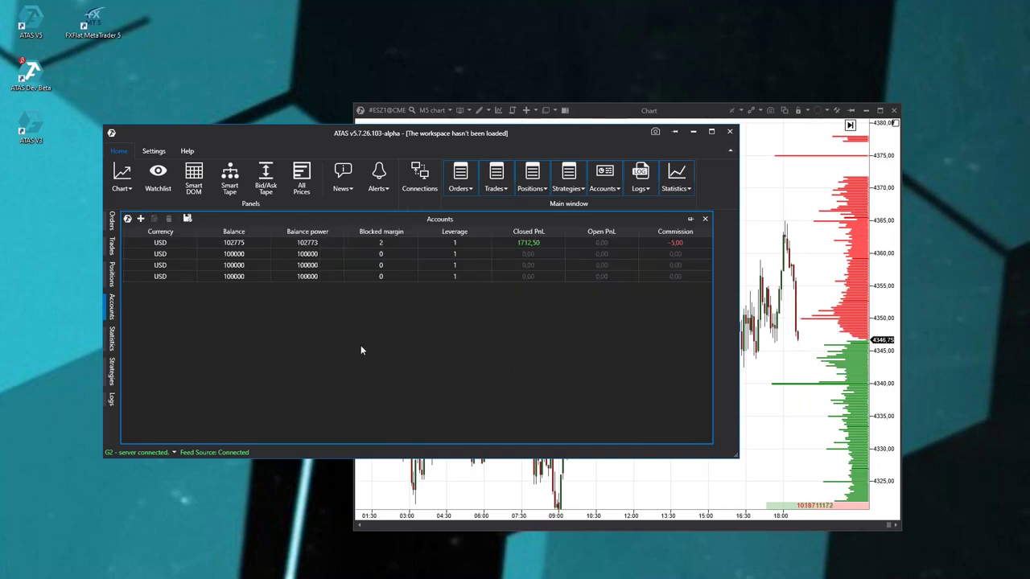
left_click(219, 277)
left_click(328, 264)
left_click(330, 253)
left_click(333, 277)
left_click(344, 251)
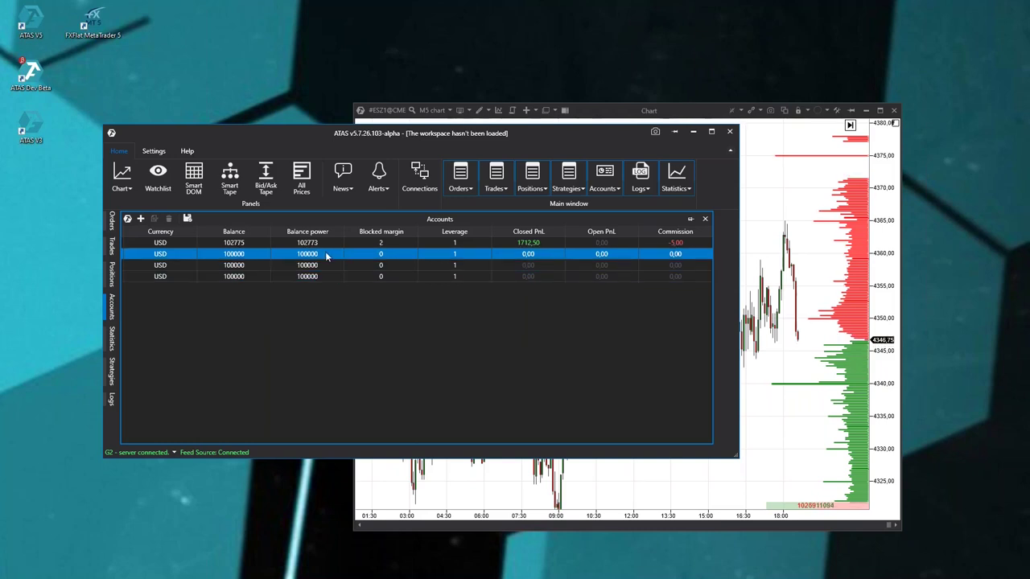
right_click(326, 254)
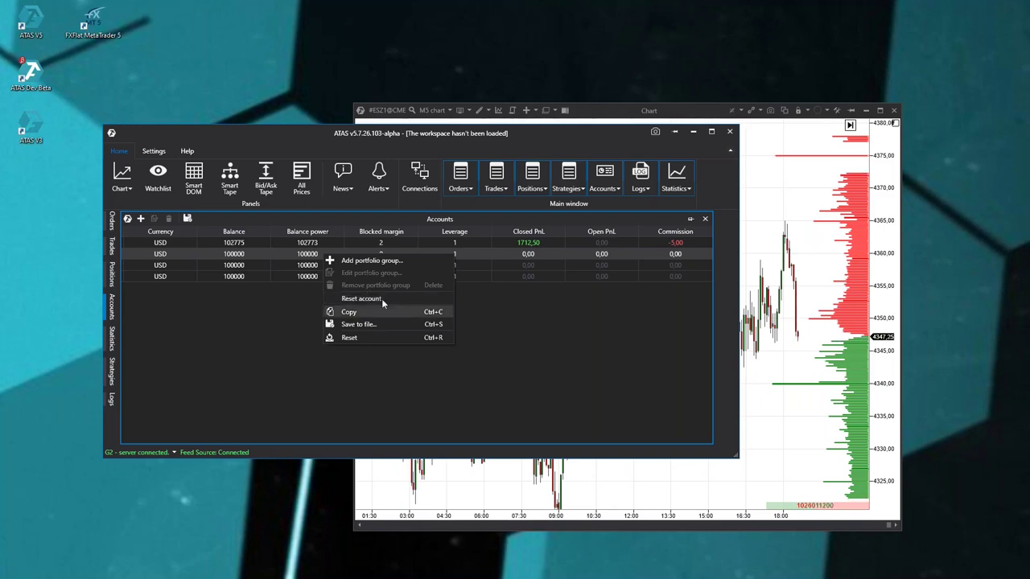
left_click(606, 360)
- View the Strategies panel and clear the realtime Statistics database
left_click(113, 380)
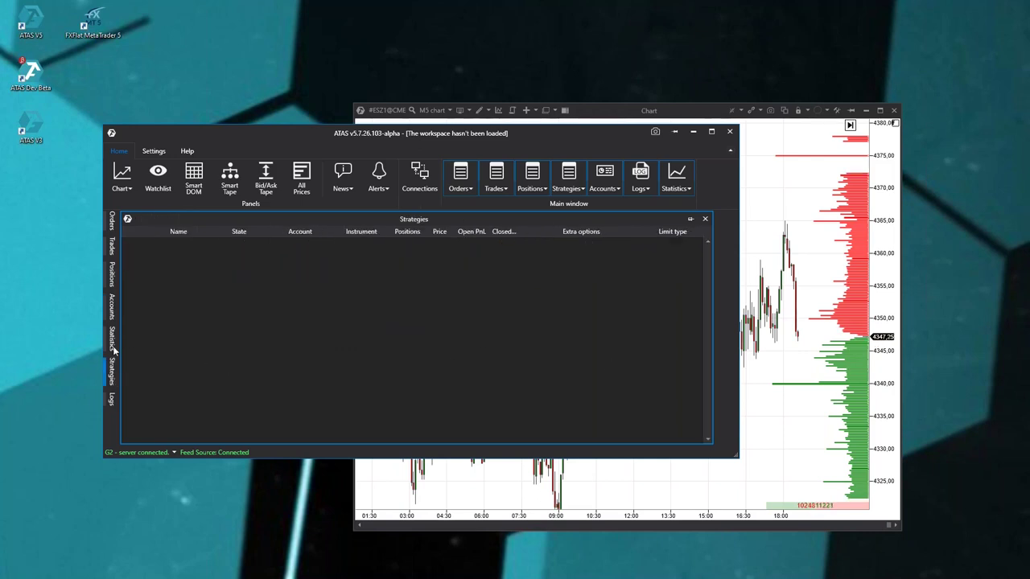
left_click(113, 348)
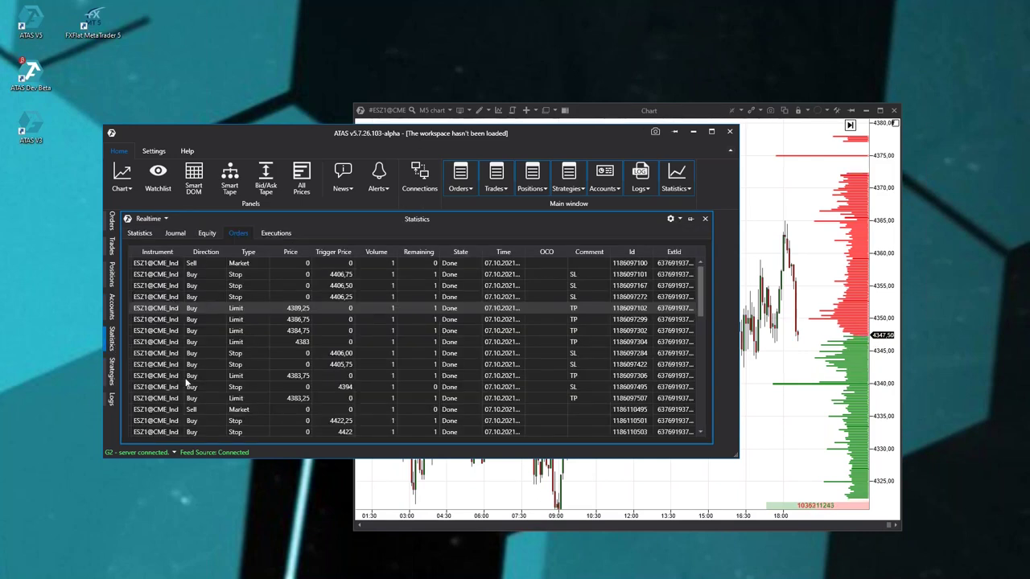
left_click(671, 219)
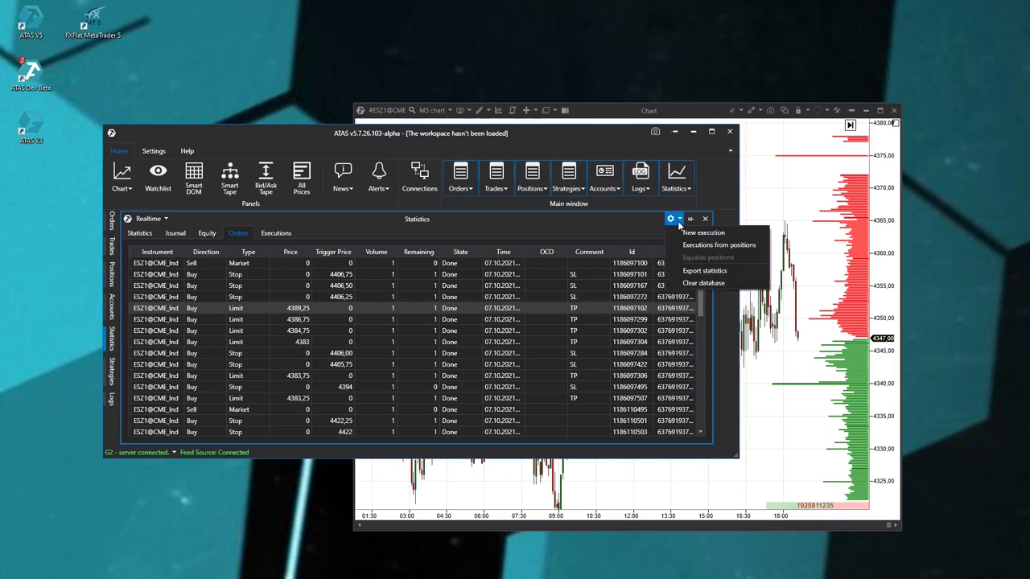
left_click(702, 283)
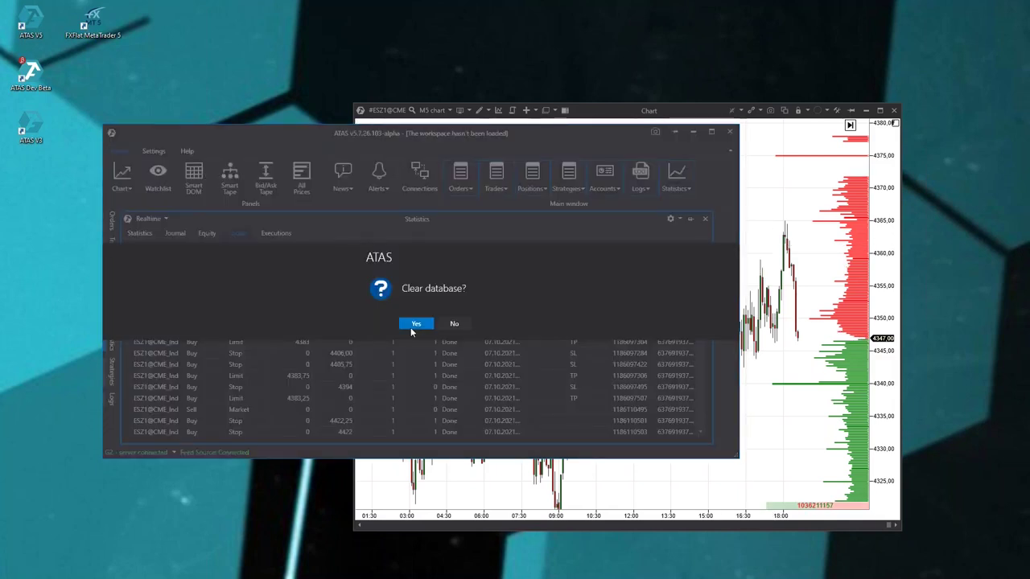
left_click(415, 324)
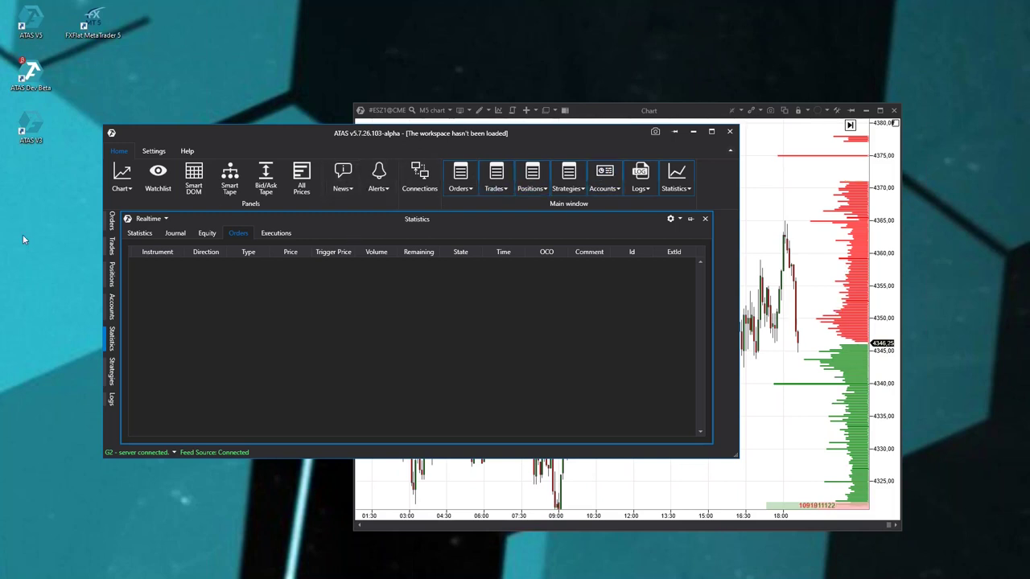
- Preview the Light theme, move the main window up and restore the Dark theme
left_click(155, 152)
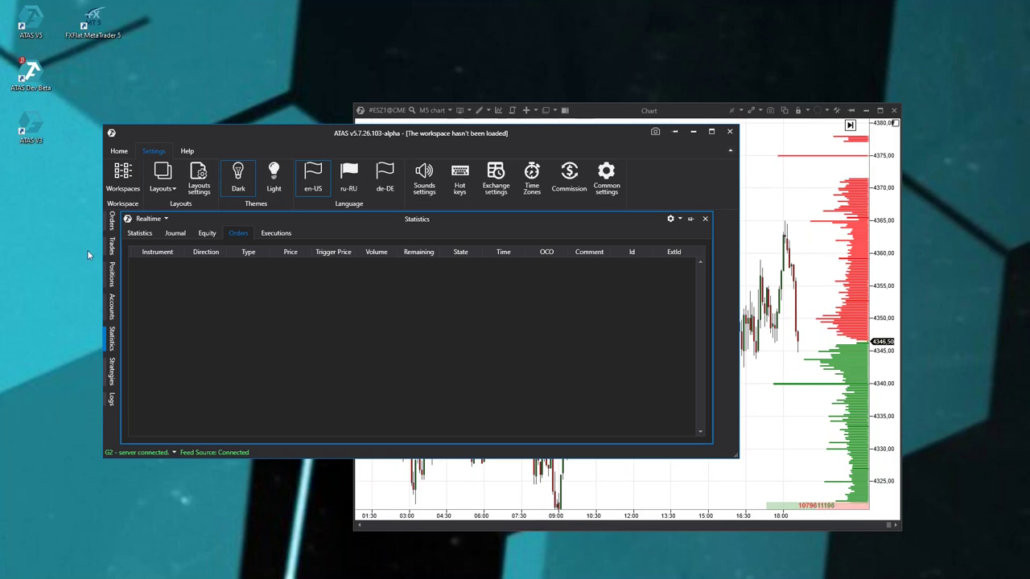
left_click(274, 179)
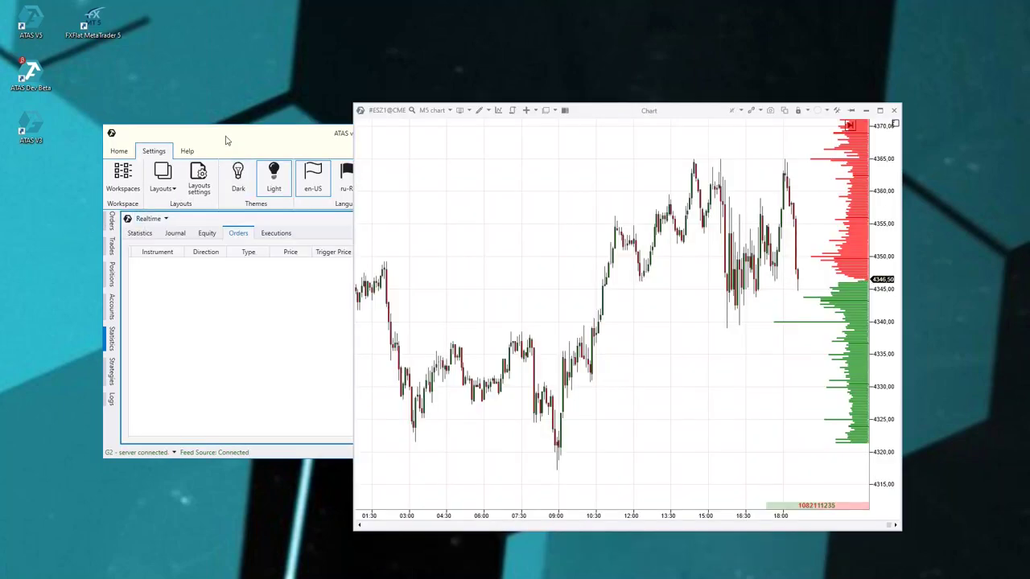
left_click_drag(221, 141, 183, 76)
left_click(197, 113)
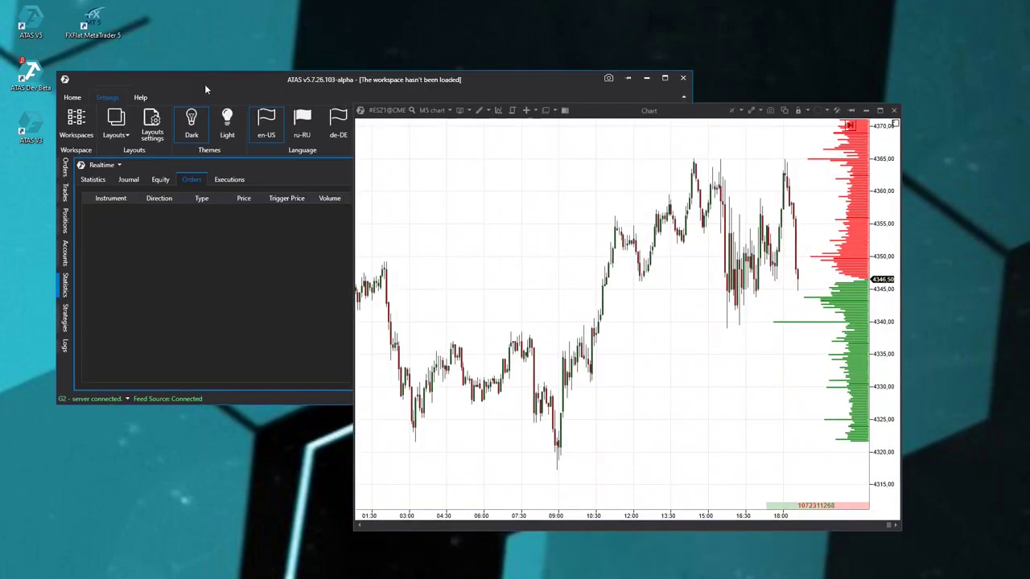
- Close the ESZ1 chart and reposition the main window on the desktop
left_click_drag(205, 83, 212, 50)
left_click_drag(644, 112, 577, 167)
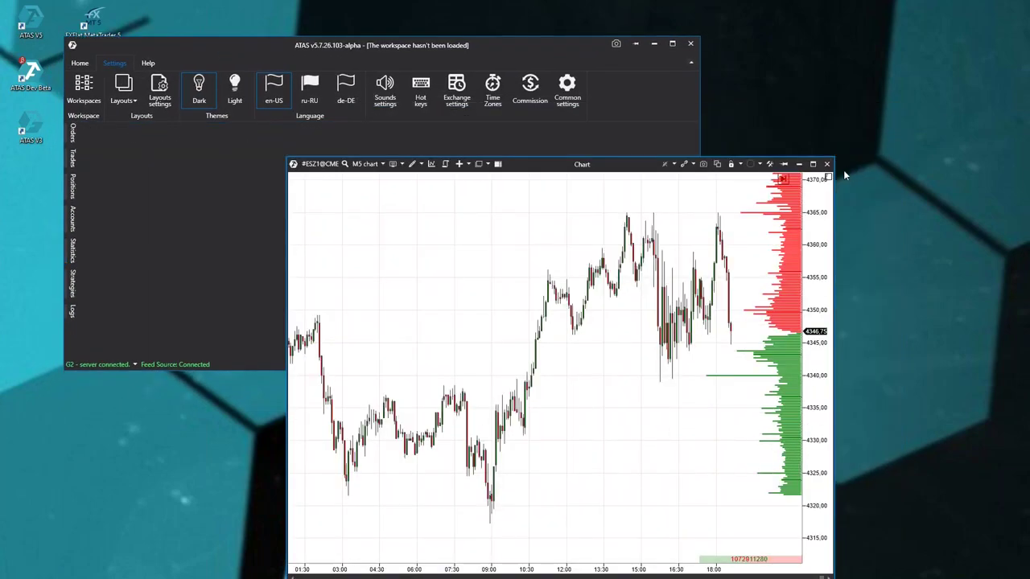
left_click(826, 164)
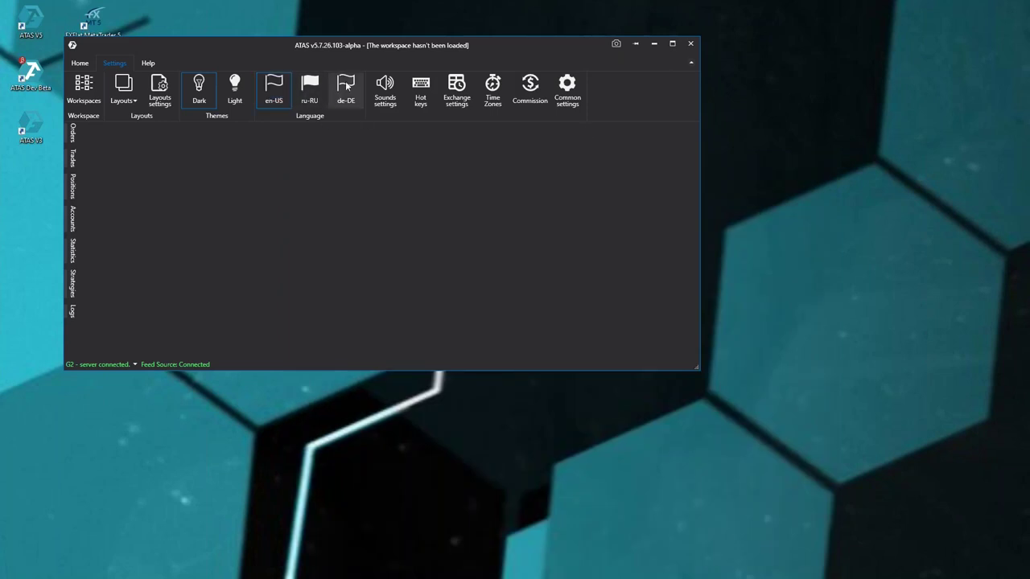
left_click_drag(239, 53, 296, 111)
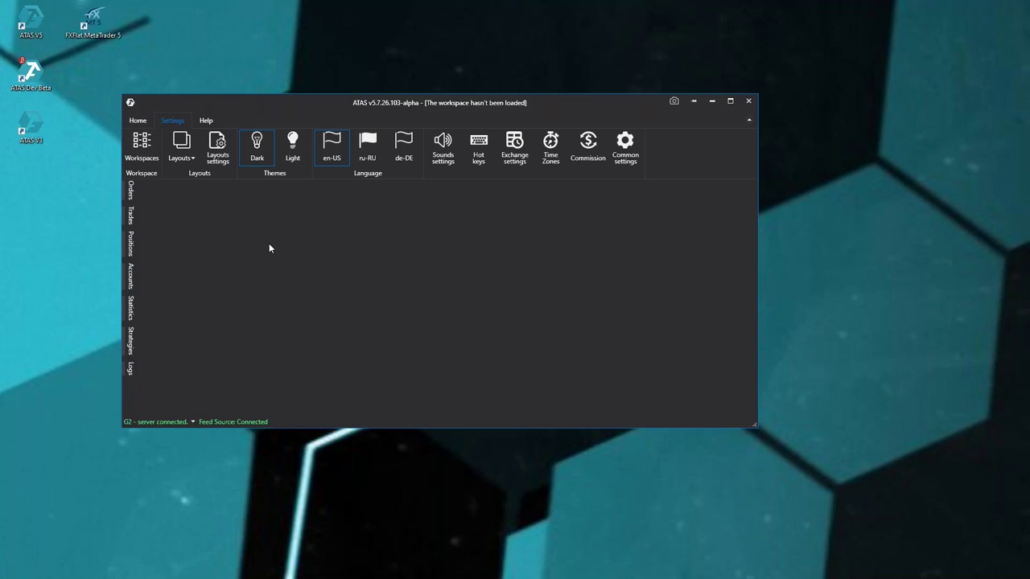
- Open the workspace manager, select the 4 Fenster Chart workspace and review the options for managing it
left_click(141, 145)
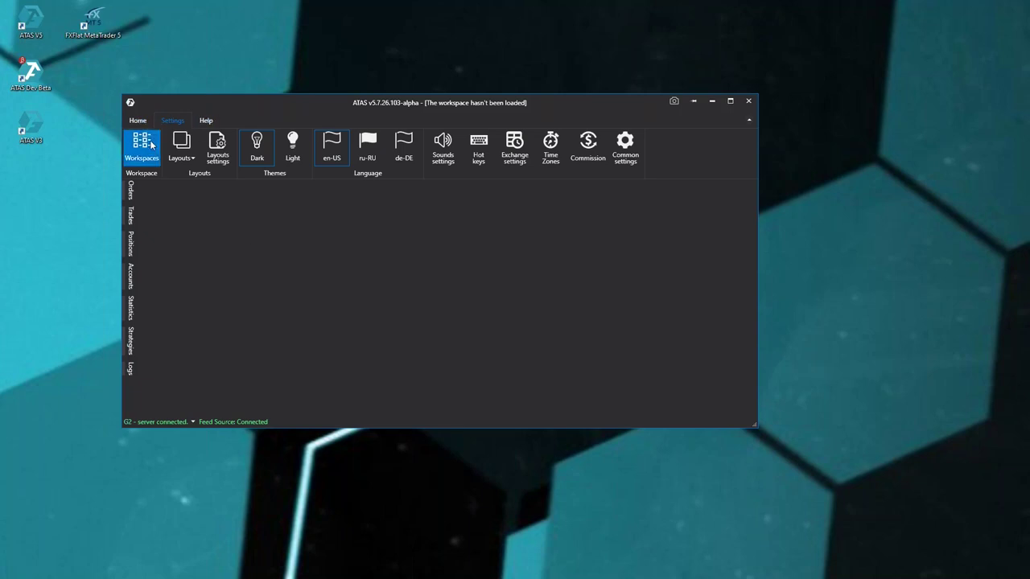
left_click_drag(520, 189, 495, 177)
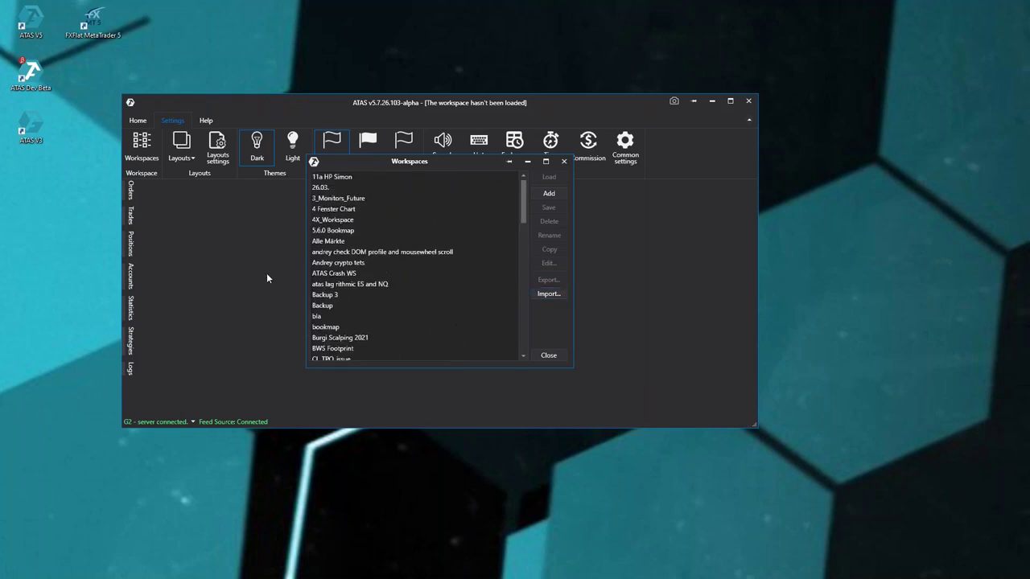
left_click(354, 210)
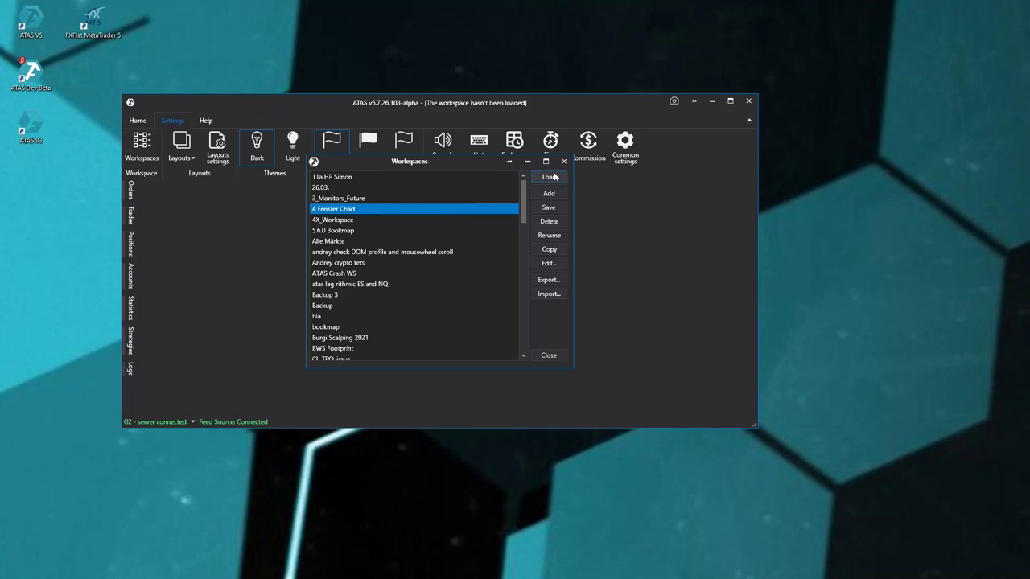
left_click(550, 196)
- Browse the full list of saved workspaces and close the workspace manager
scroll(368, 229, "down", 4)
scroll(372, 233, "up", 5)
scroll(358, 225, "down", 10)
scroll(358, 226, "down", 4)
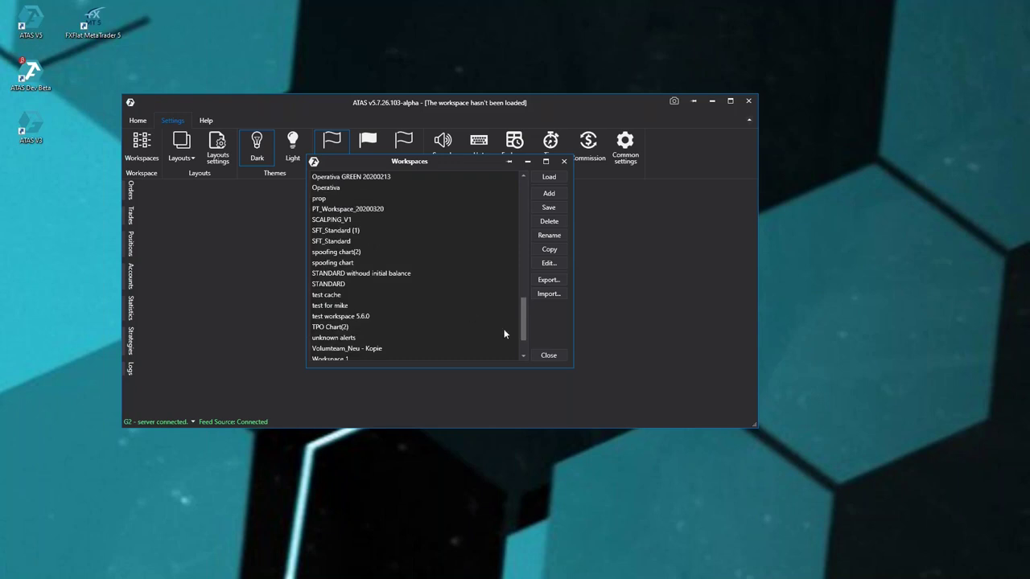
scroll(418, 226, "down", 1)
scroll(411, 238, "up", 8)
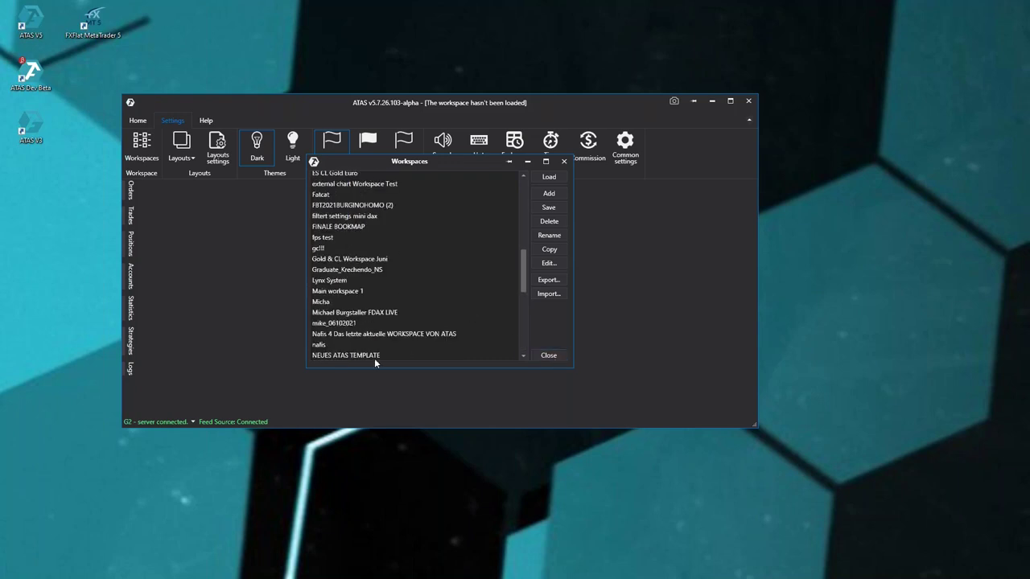
scroll(403, 274, "up", 5)
scroll(397, 288, "down", 12)
left_click(548, 355)
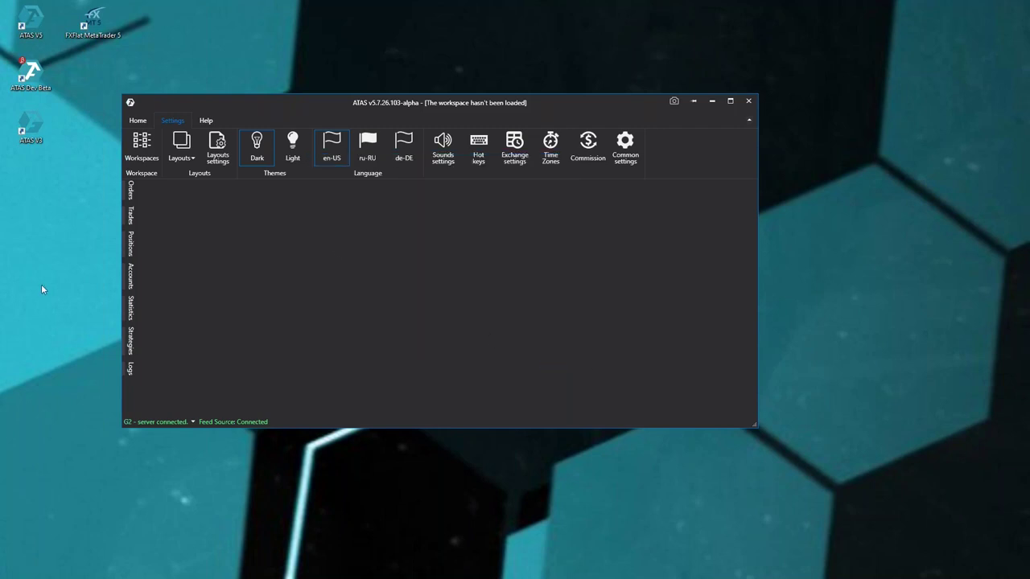
- Open the Select layouts window and place it below the main window
left_click(181, 147)
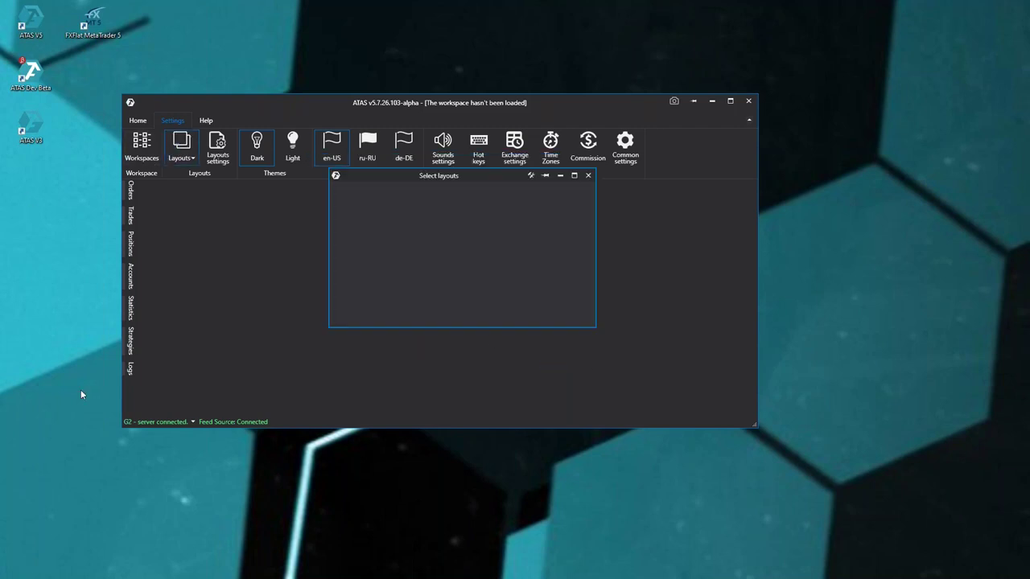
left_click_drag(388, 181, 355, 453)
left_click_drag(273, 109, 435, 59)
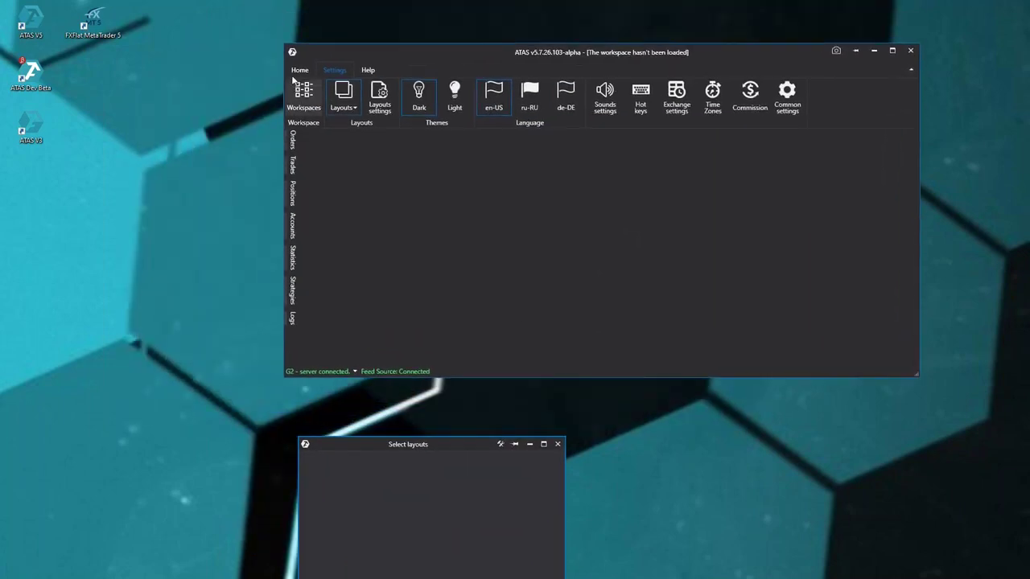
- Open a new chart for ES (E-mini S&P 500) and place it on the left side of the desktop
left_click(300, 70)
left_click(303, 95)
left_click(527, 100)
left_click(667, 356)
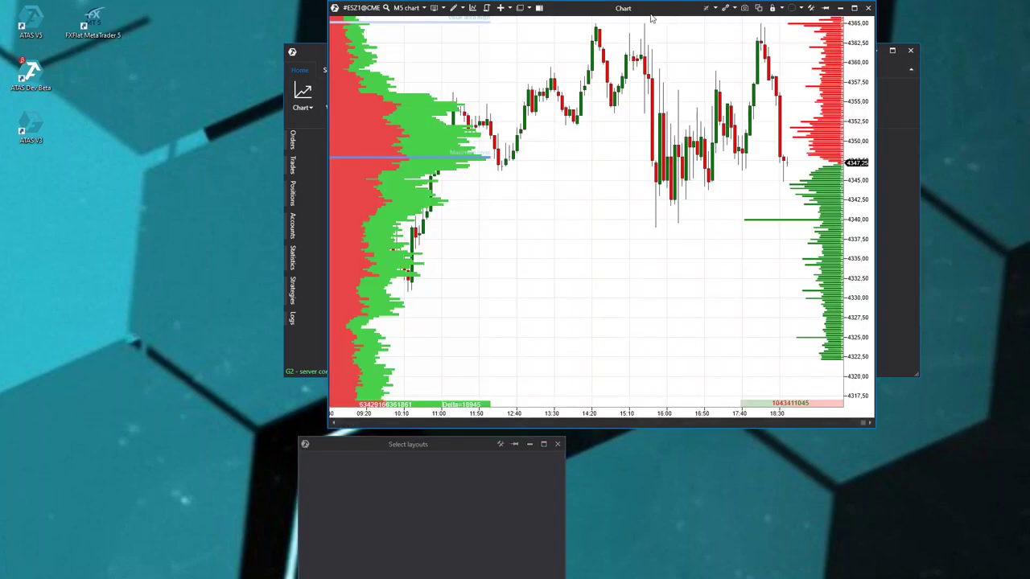
left_click_drag(649, 10, 334, 17)
- Open a second ES chart beside the first and move the Select layouts window beneath the left chart
left_click(304, 95)
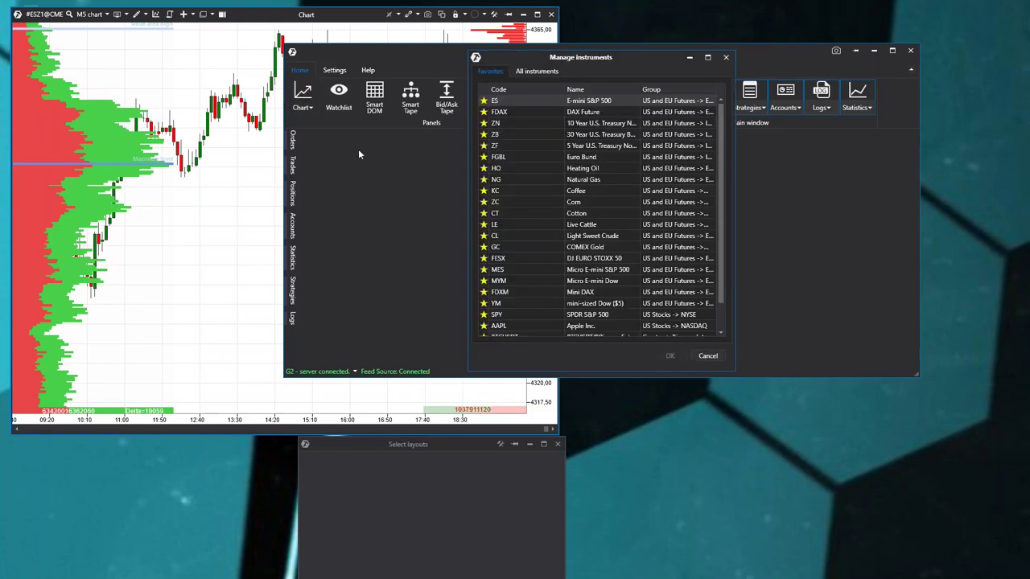
double_click(527, 99)
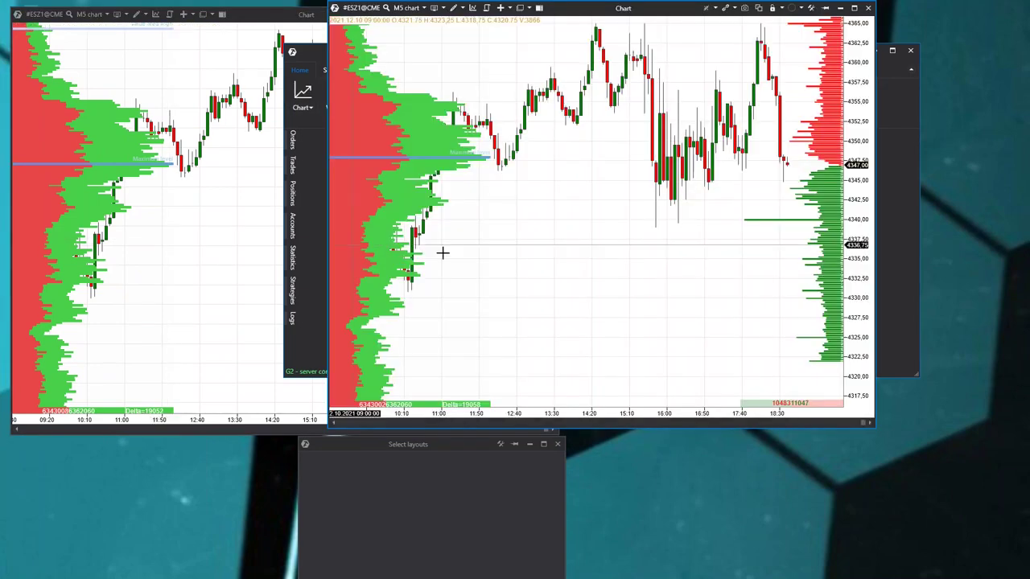
left_click_drag(593, 14, 716, 22)
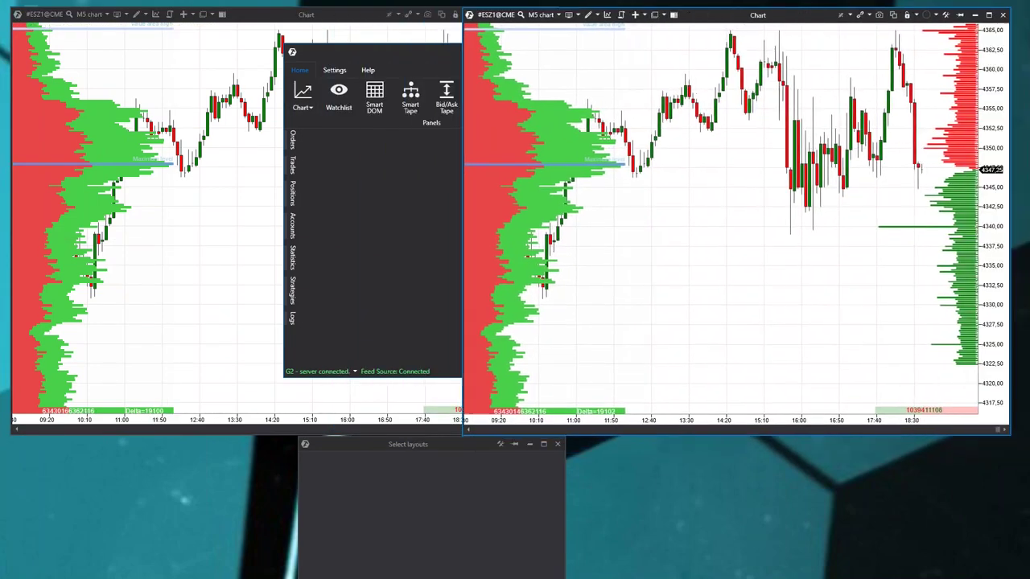
left_click_drag(405, 447, 191, 449)
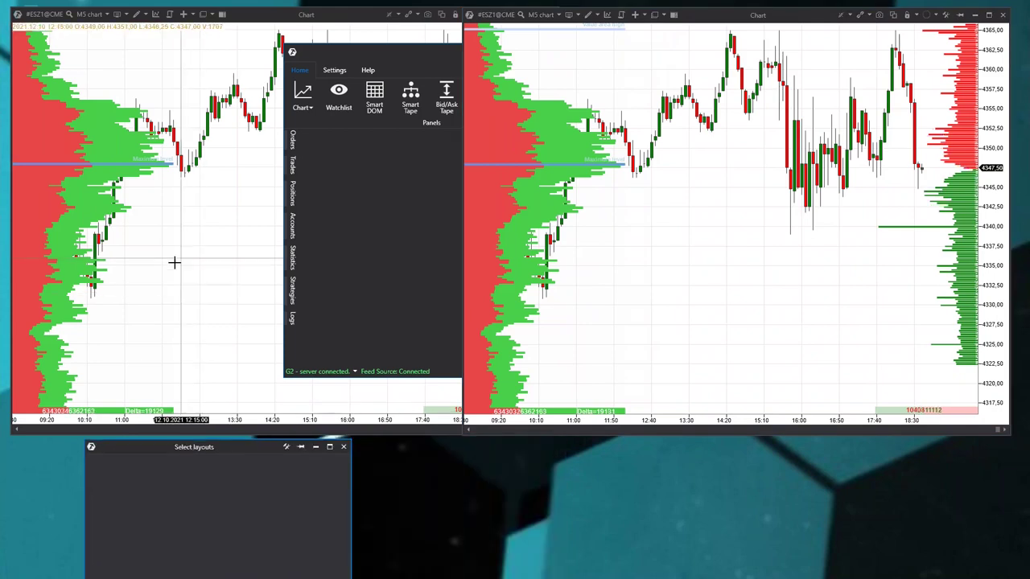
- Narrow the left ES chart so it no longer overlaps the second one, and set the right chart's timeframe to H1
left_click(174, 260)
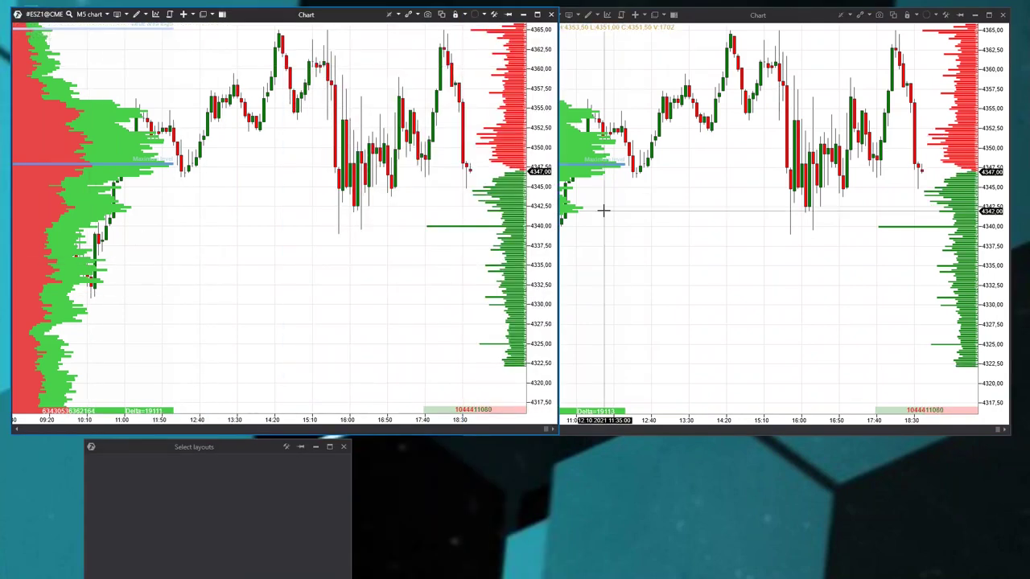
left_click_drag(554, 165, 453, 283)
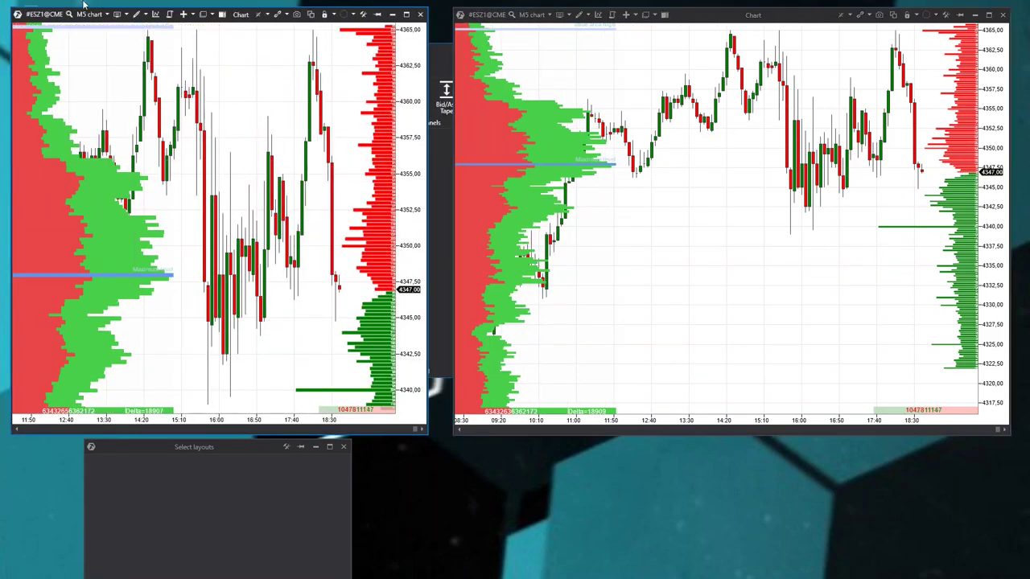
left_click(532, 15)
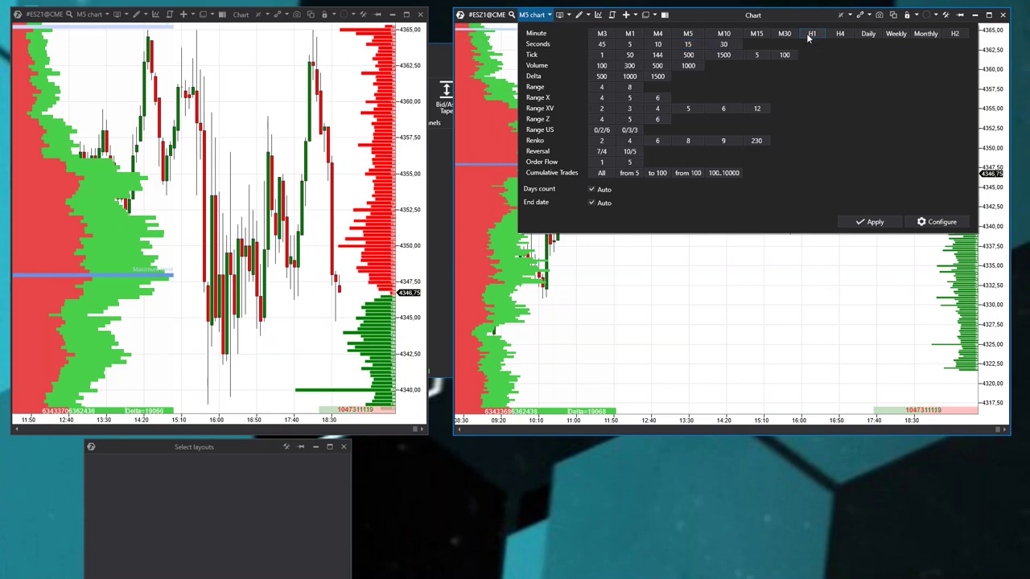
left_click(812, 34)
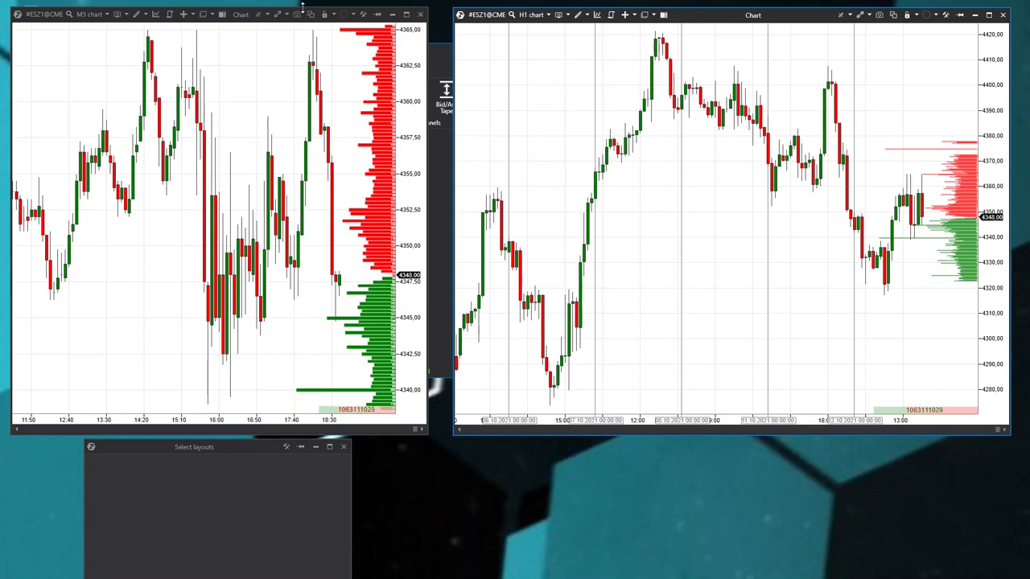
- Assign both the M5 and H1 charts to the Red link group
left_click(351, 19)
left_click(362, 54)
left_click(926, 14)
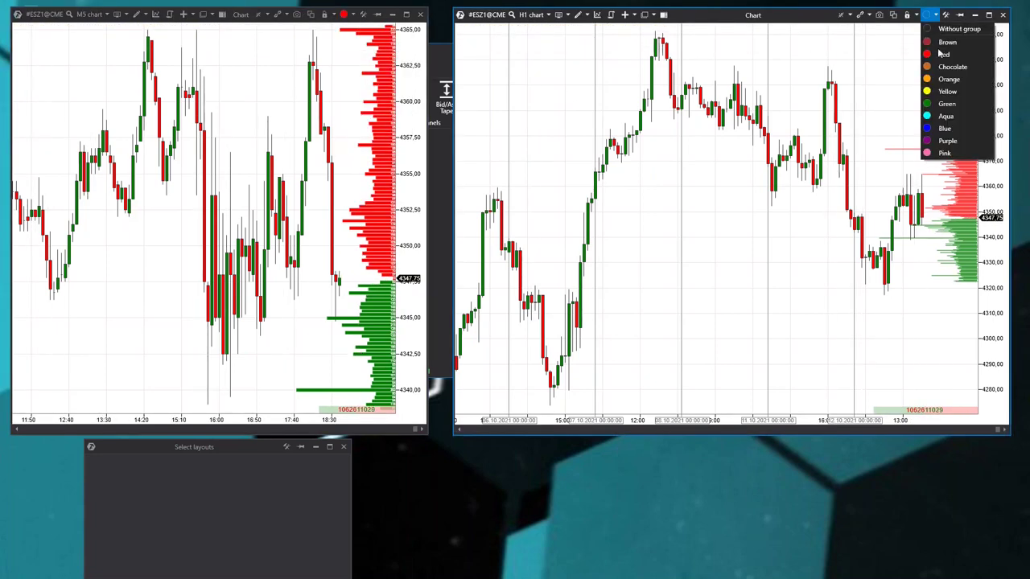
left_click(937, 58)
- Change the M5 chart's instrument to FDAX (DAX Future) and view the available link group colours
left_click(36, 15)
double_click(125, 123)
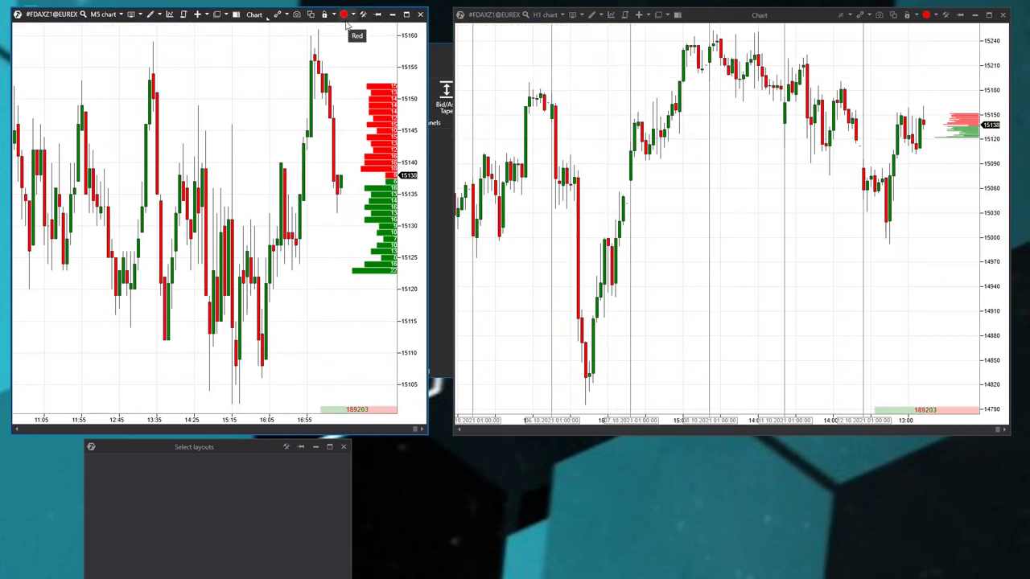
left_click(346, 15)
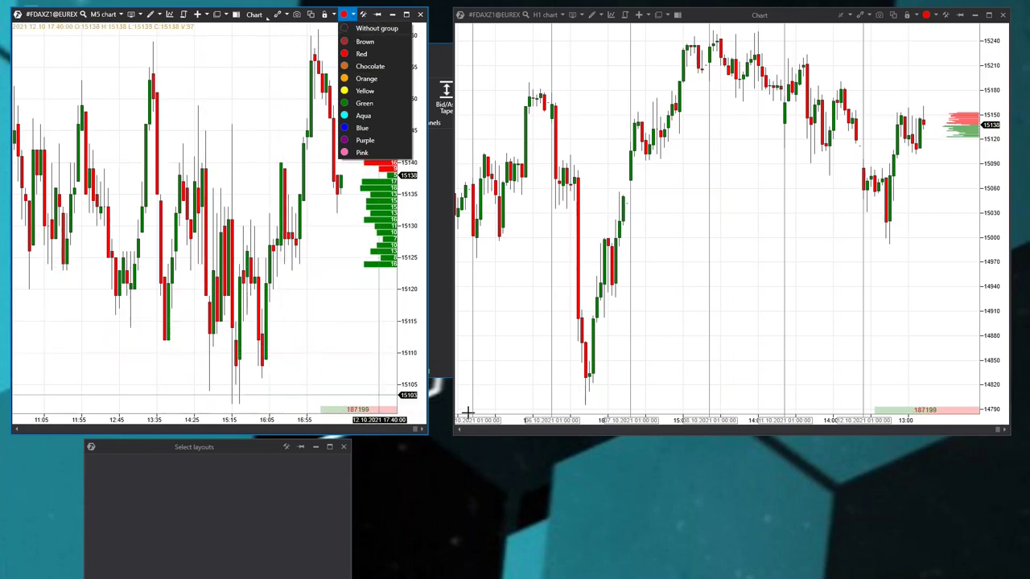
left_click(555, 500)
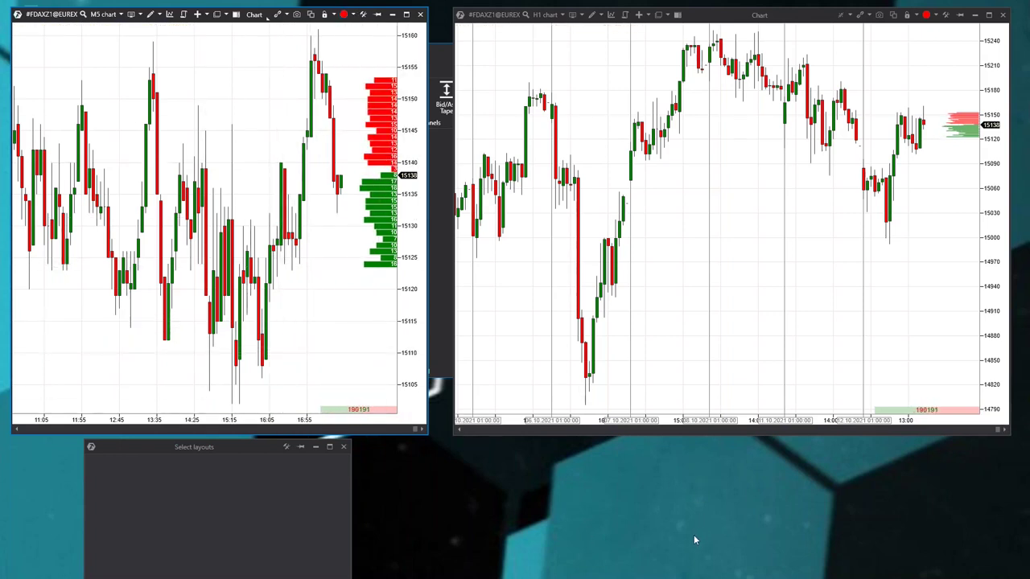
- Open a watchlist containing ES, FDAX, CL and GC, and assign it to the Red link group
left_click(437, 250)
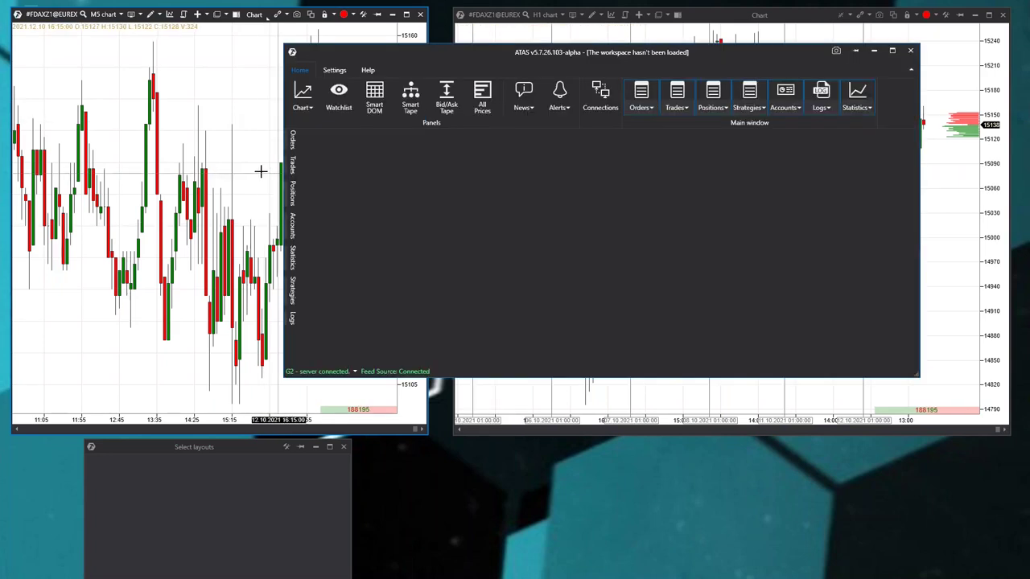
left_click(339, 97)
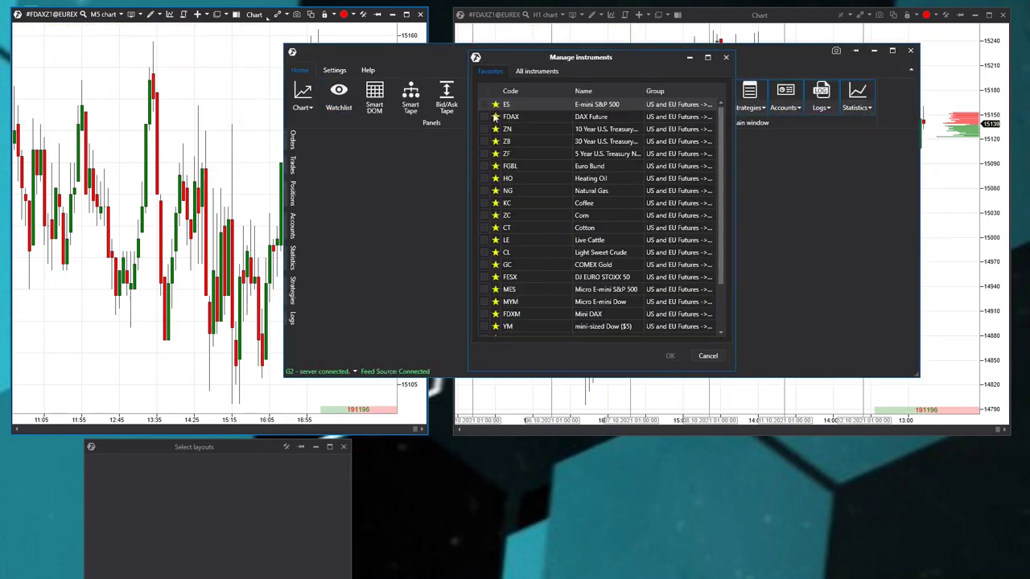
left_click(485, 104)
left_click(483, 118)
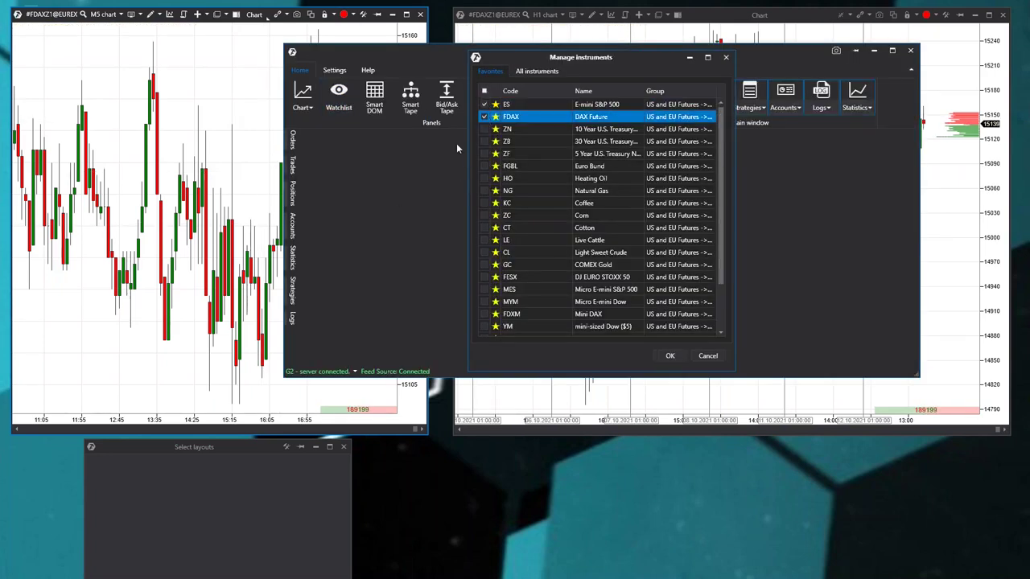
left_click(485, 252)
left_click(486, 265)
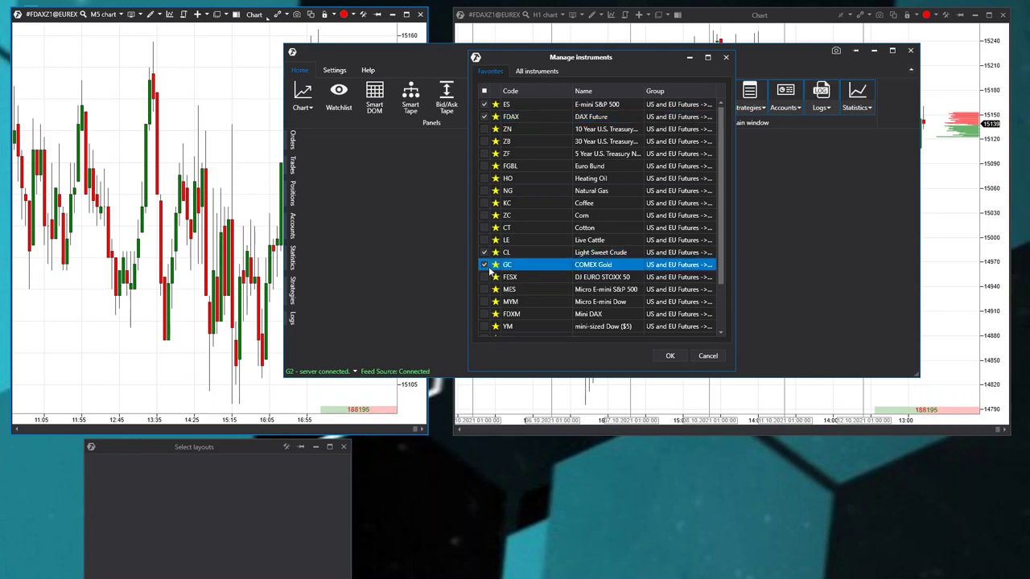
left_click(671, 357)
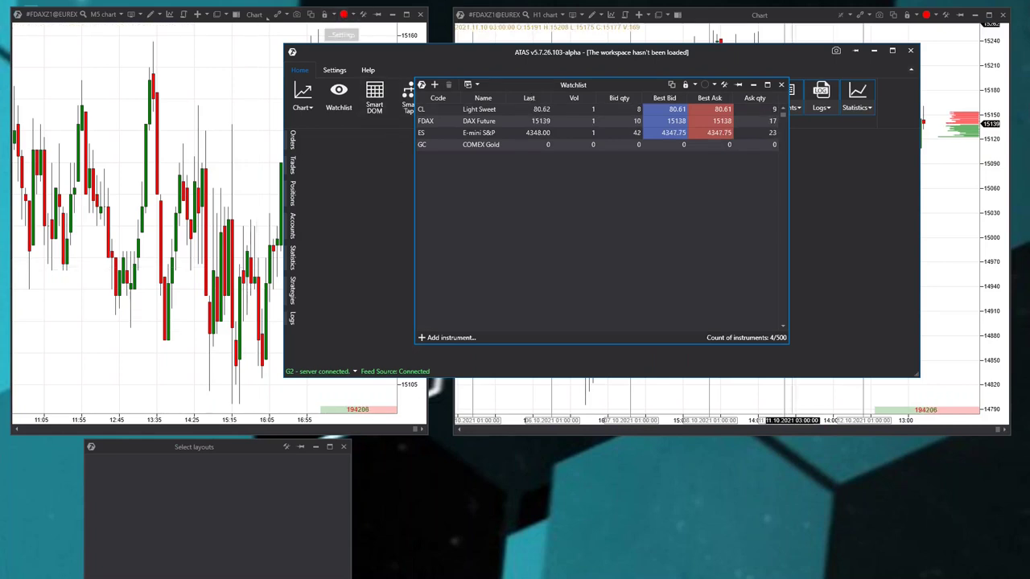
left_click(707, 84)
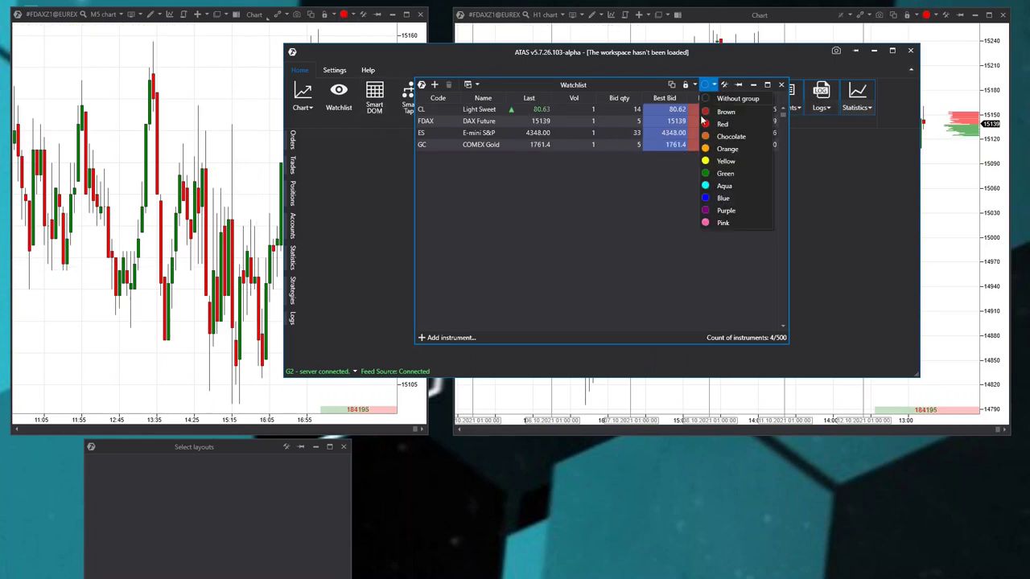
left_click(725, 122)
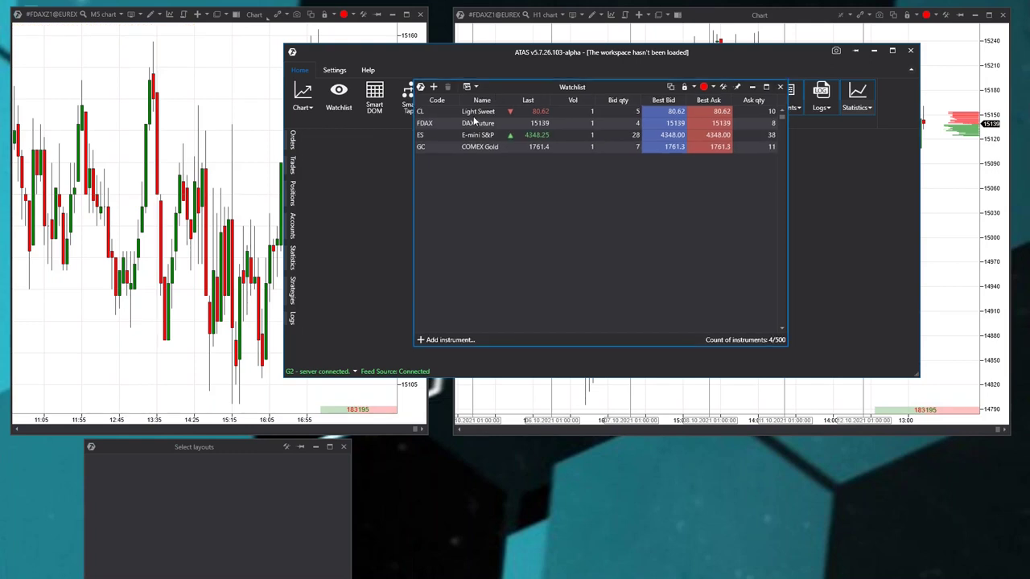
- Move the main window below the charts and switch the linked charts between FDAX, ES and GC from the watchlist, ending on GC
left_click(314, 298)
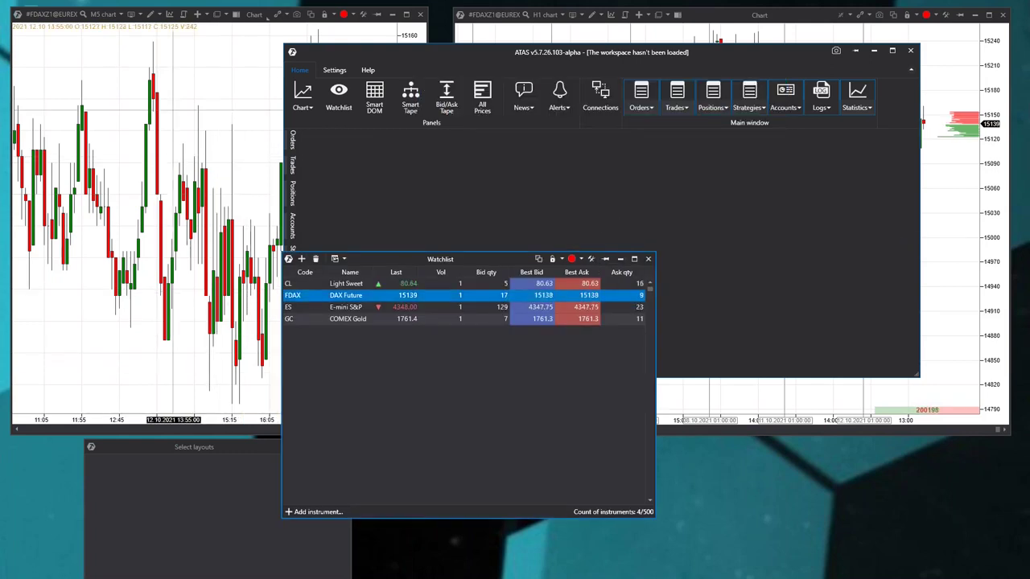
left_click(291, 309)
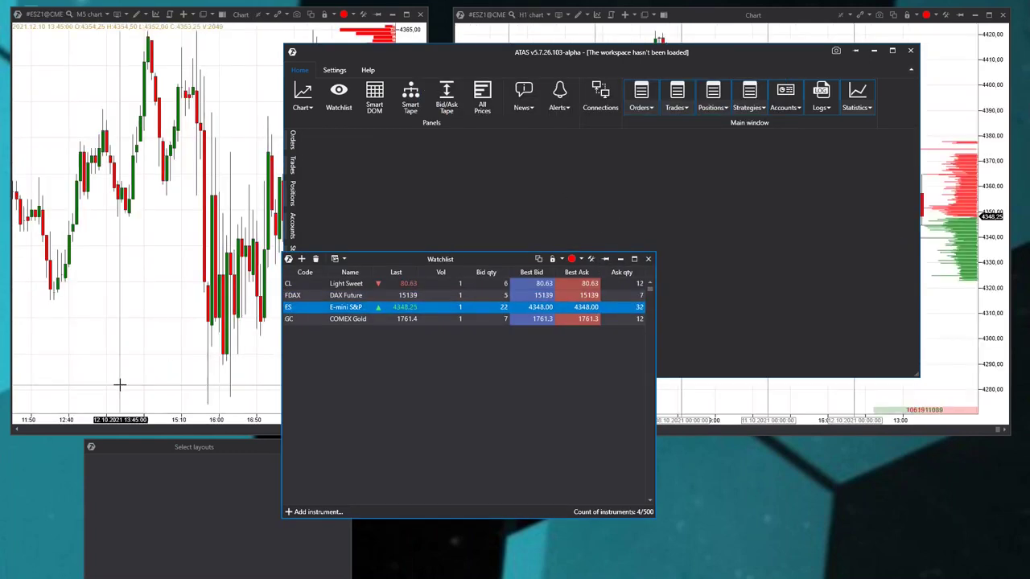
left_click_drag(450, 52, 387, 494)
left_click(291, 319)
left_click(295, 310)
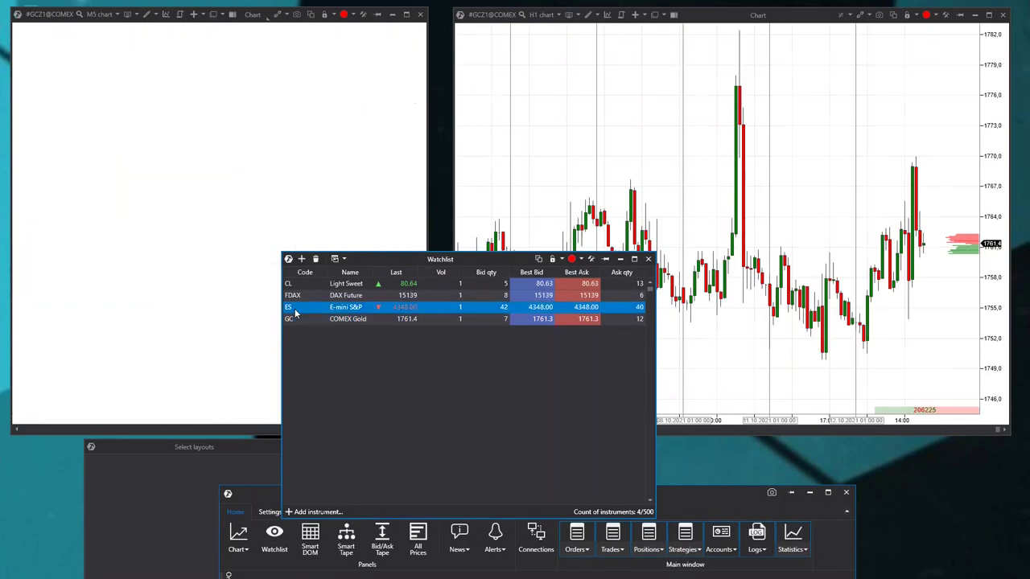
left_click(300, 297)
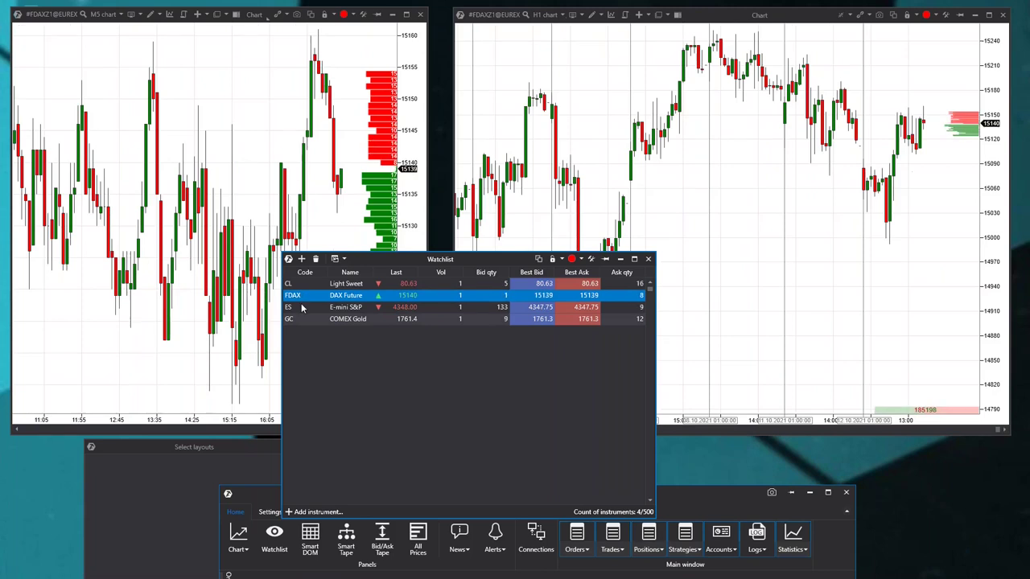
left_click(303, 308)
left_click(305, 320)
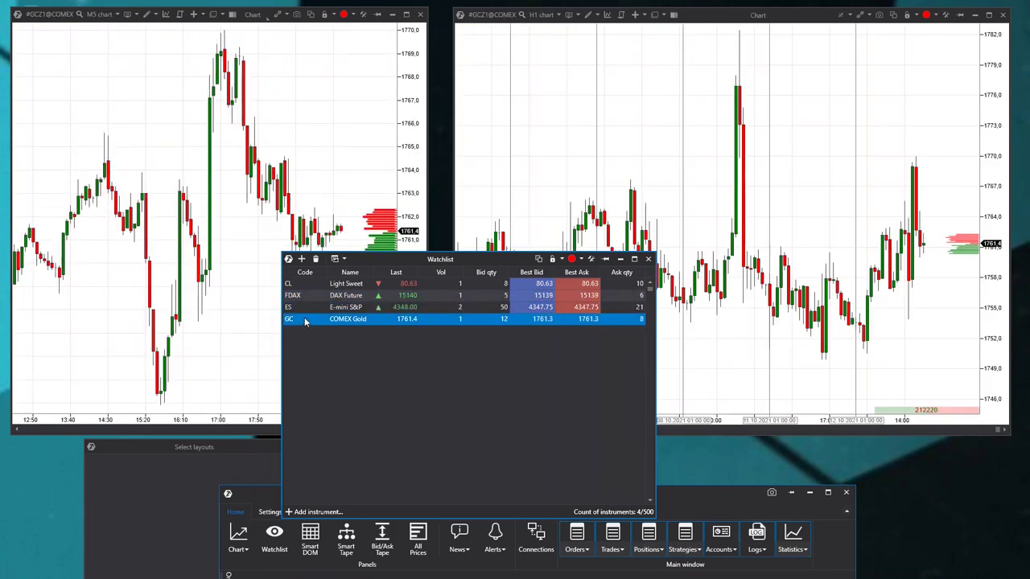
- Set the watchlist to Without group and close it
left_click(573, 260)
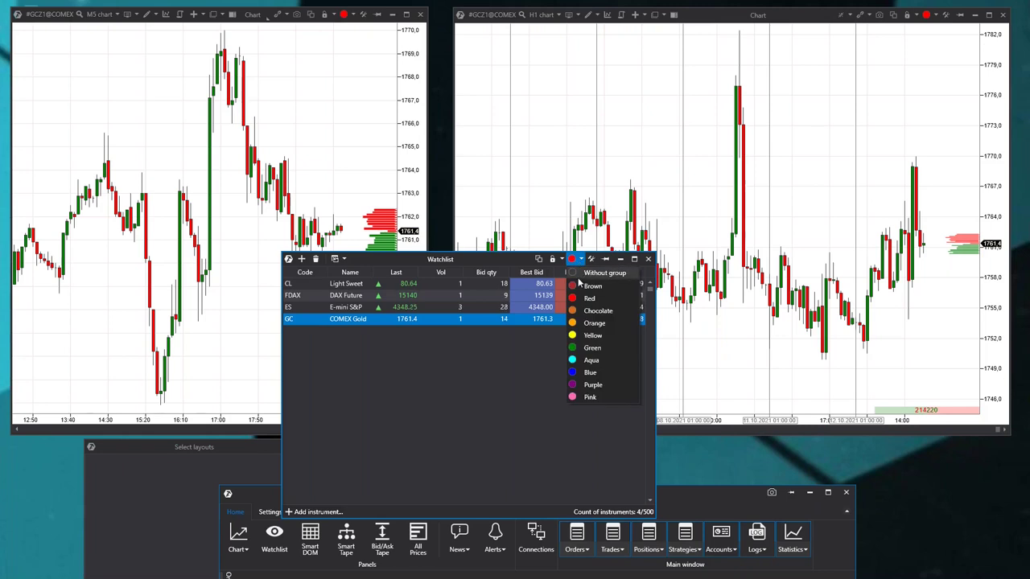
left_click(580, 273)
left_click(648, 258)
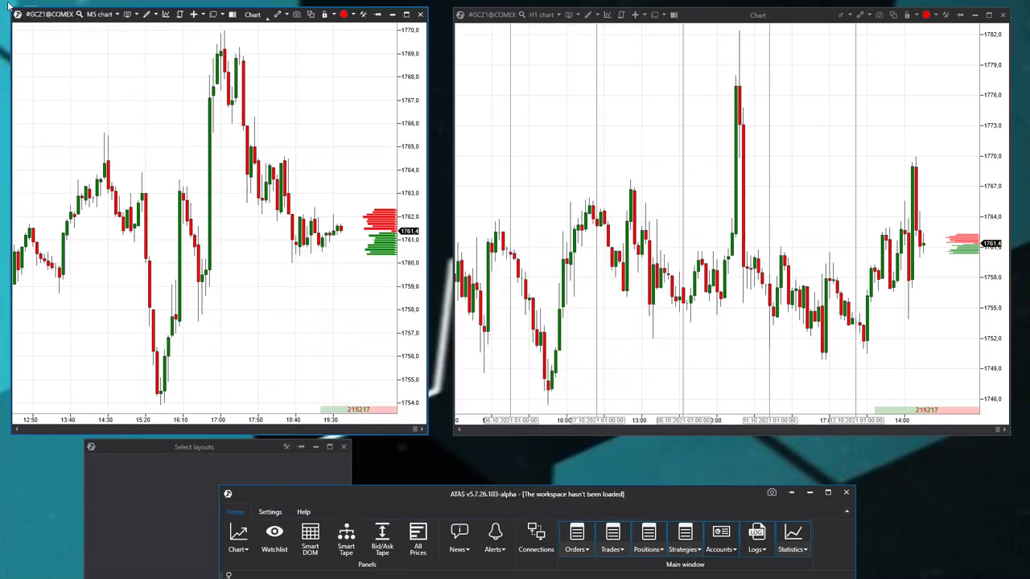
- Remove both GC charts from the Red link group
left_click(351, 15)
left_click(358, 29)
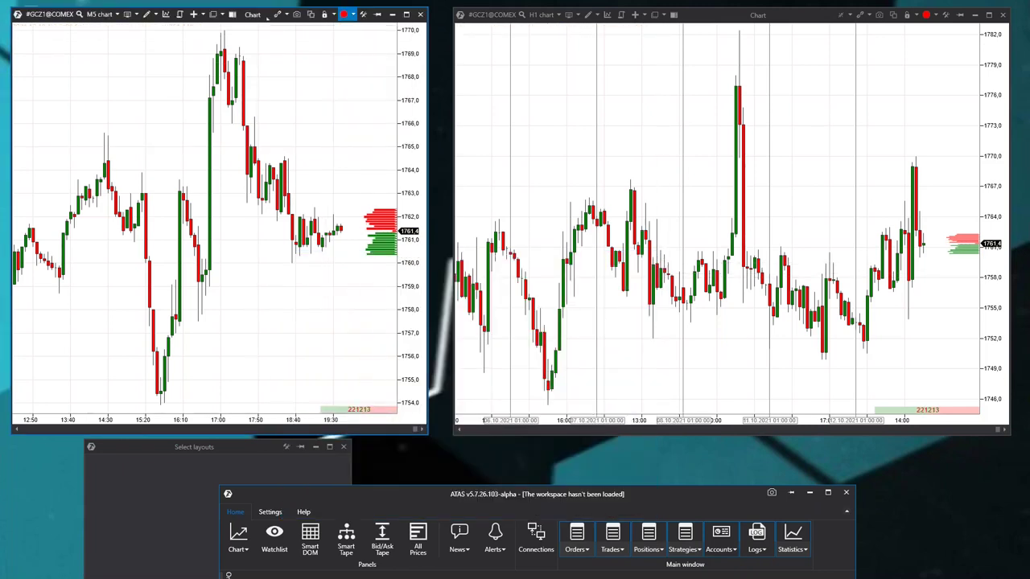
left_click(927, 18)
left_click(885, 26)
- Show the main window's layout and workspace settings and place the window over the right chart, beside the Select layouts window
left_click_drag(437, 499, 392, 249)
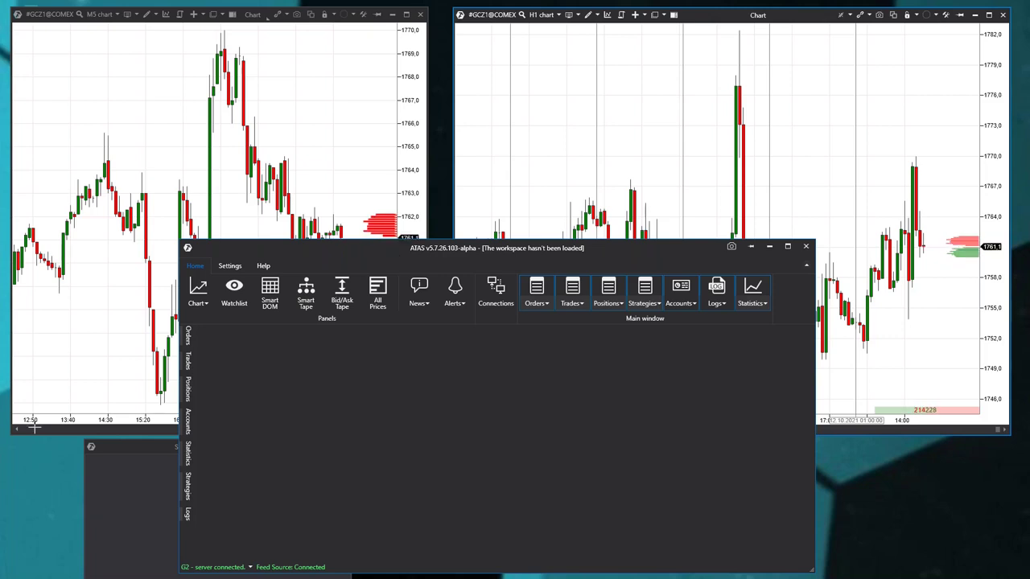
left_click(231, 265)
left_click(87, 534)
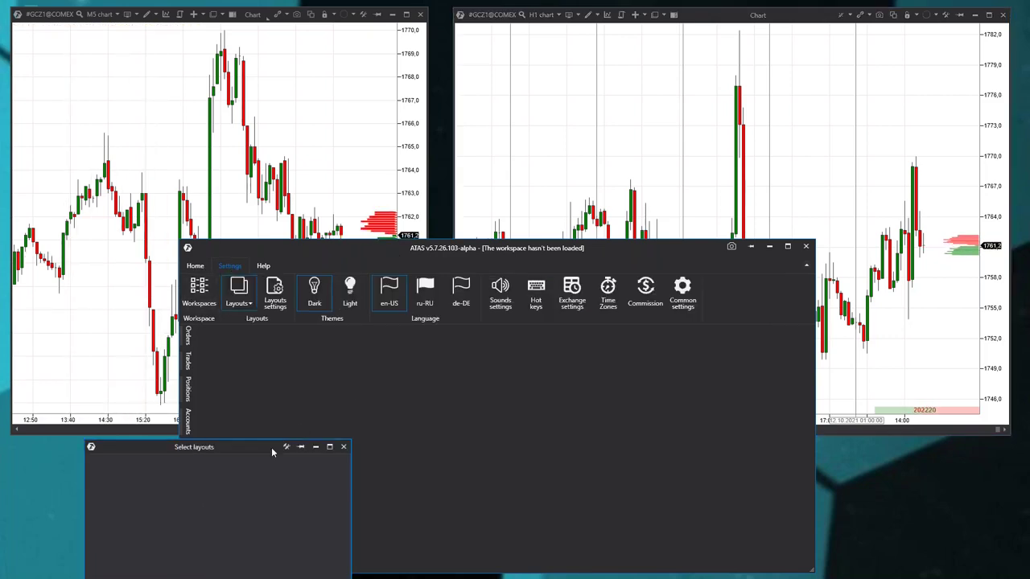
left_click(275, 293)
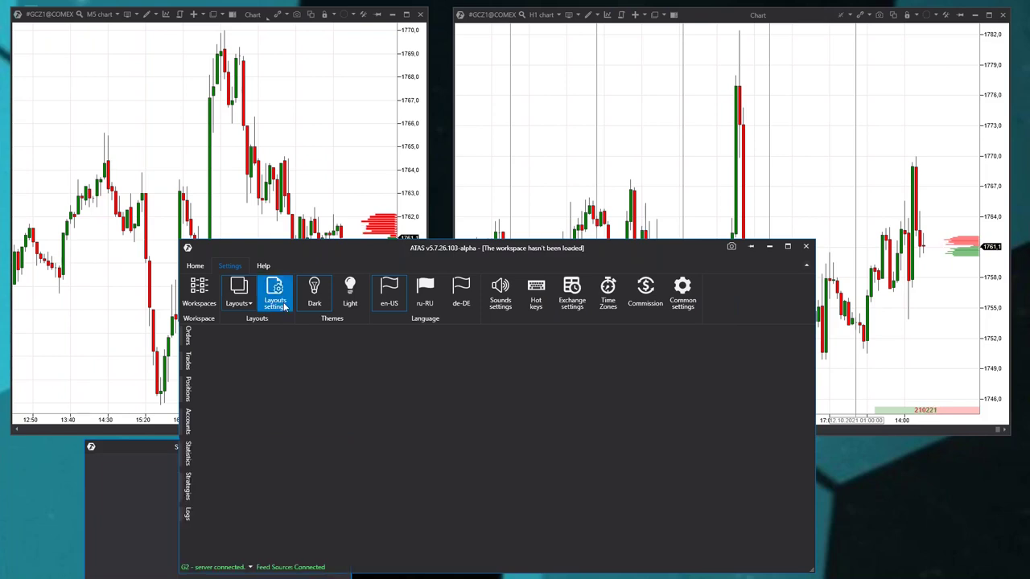
left_click_drag(292, 251, 465, 231)
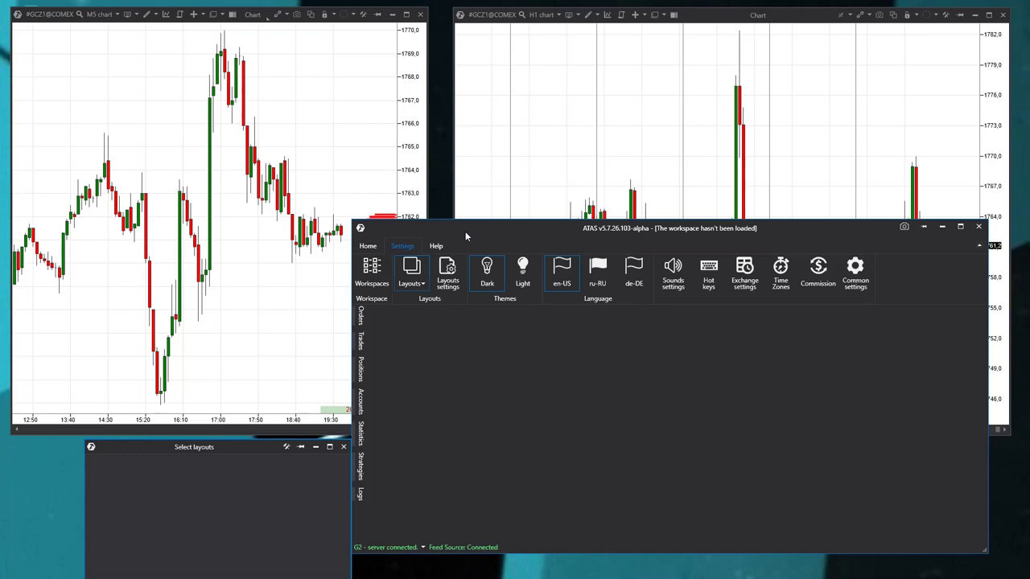
- Move the Select layouts window over the lower part of the left chart, and open Layout settings over the main window
left_click(411, 273)
left_click(438, 299)
left_click_drag(253, 447, 283, 313)
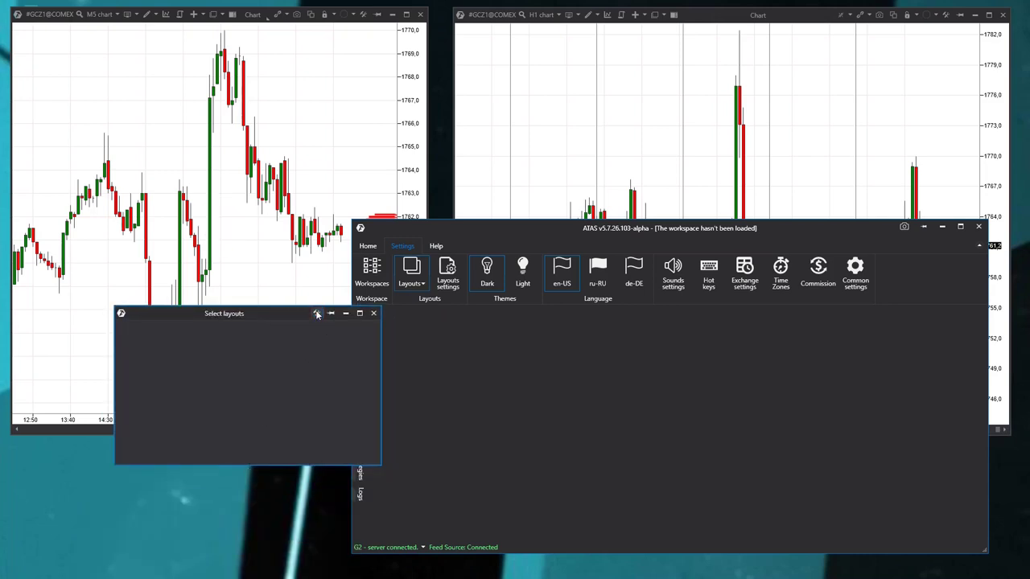
left_click_drag(270, 312, 205, 359)
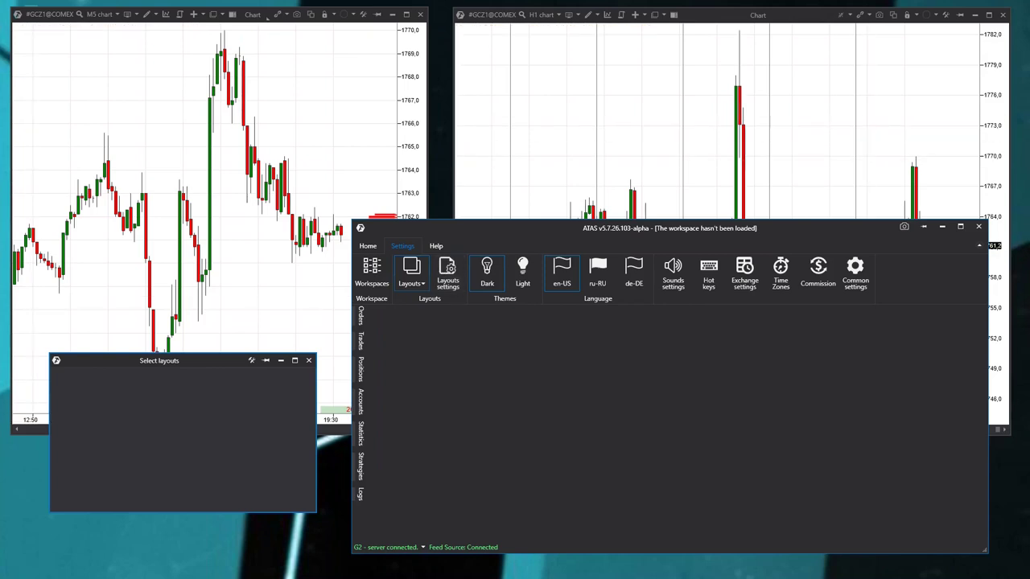
left_click_drag(658, 516, 475, 330)
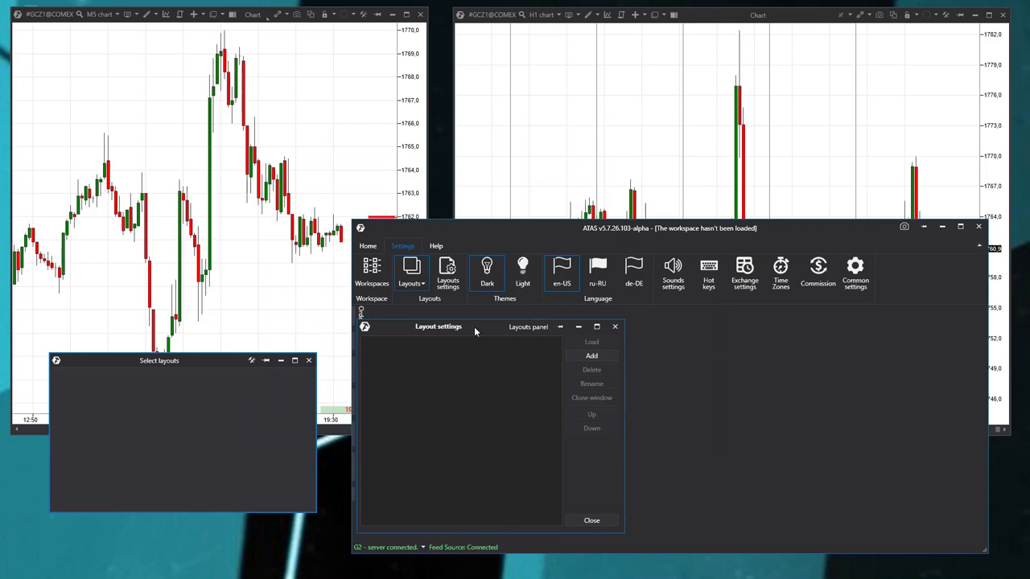
- Add two new layouts named ES and FDAX in the layout settings
left_click_drag(420, 331, 328, 221)
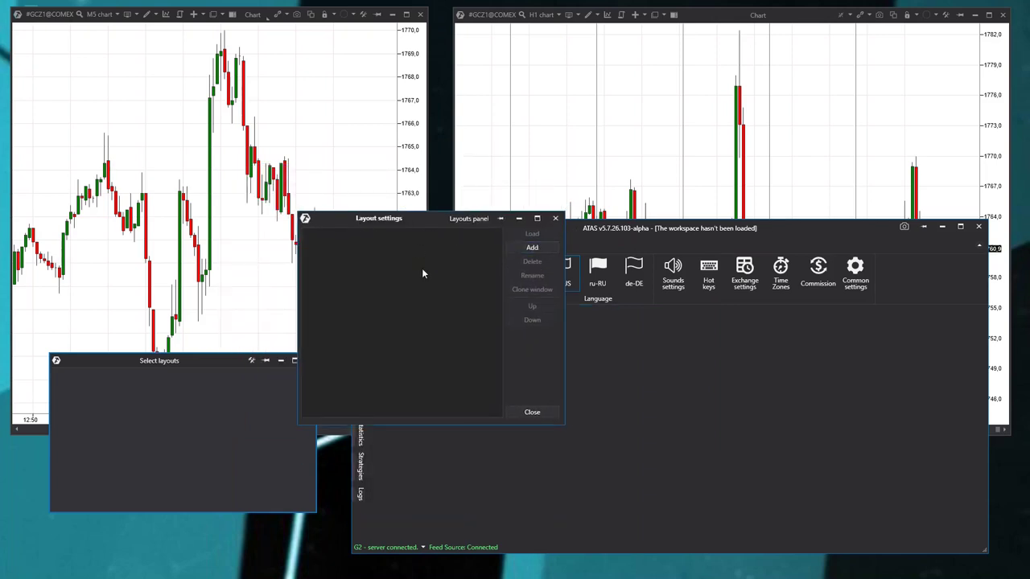
left_click(532, 247)
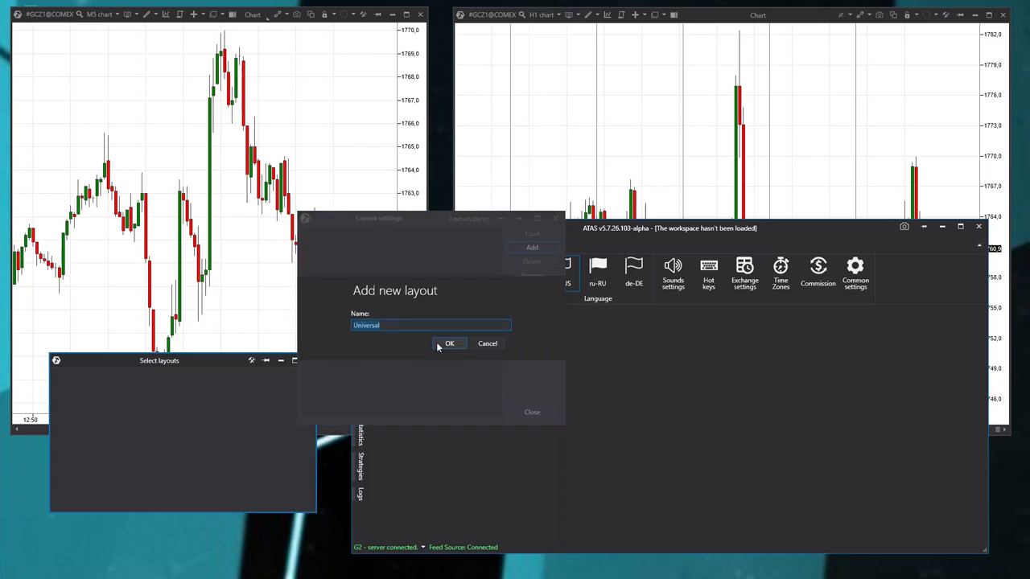
type("ES")
left_click(440, 344)
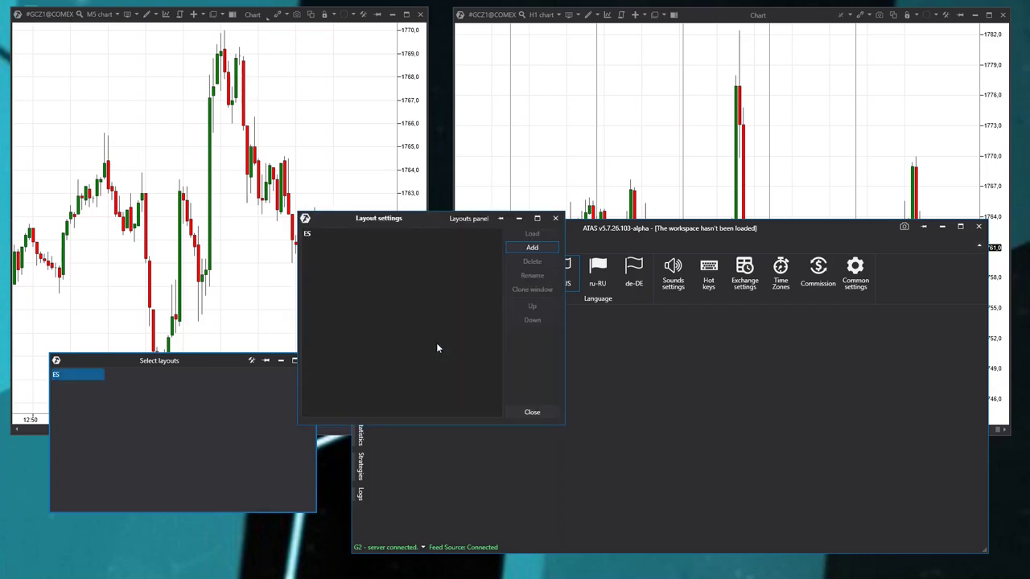
left_click(532, 247)
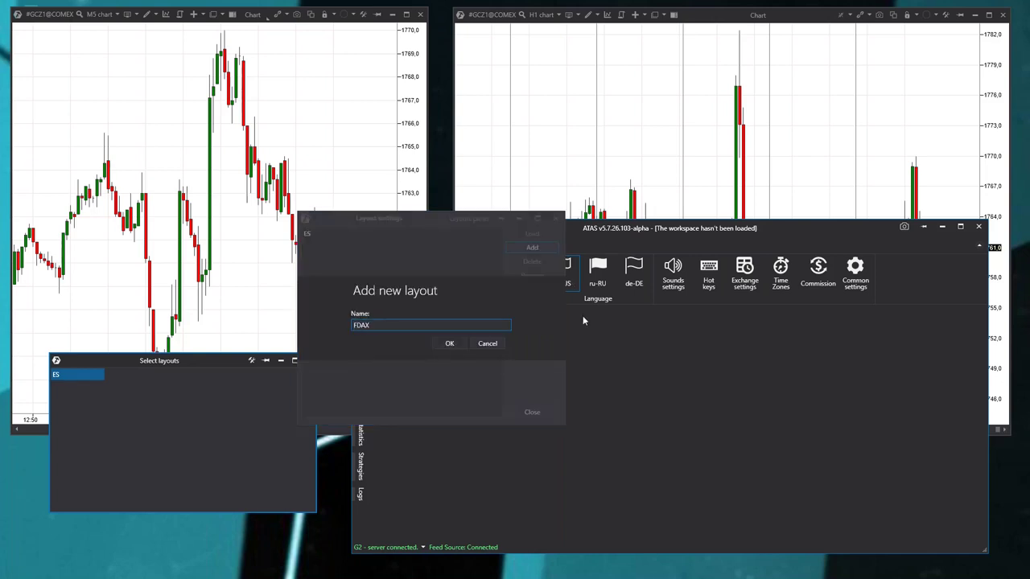
type("FDAX")
left_click(450, 344)
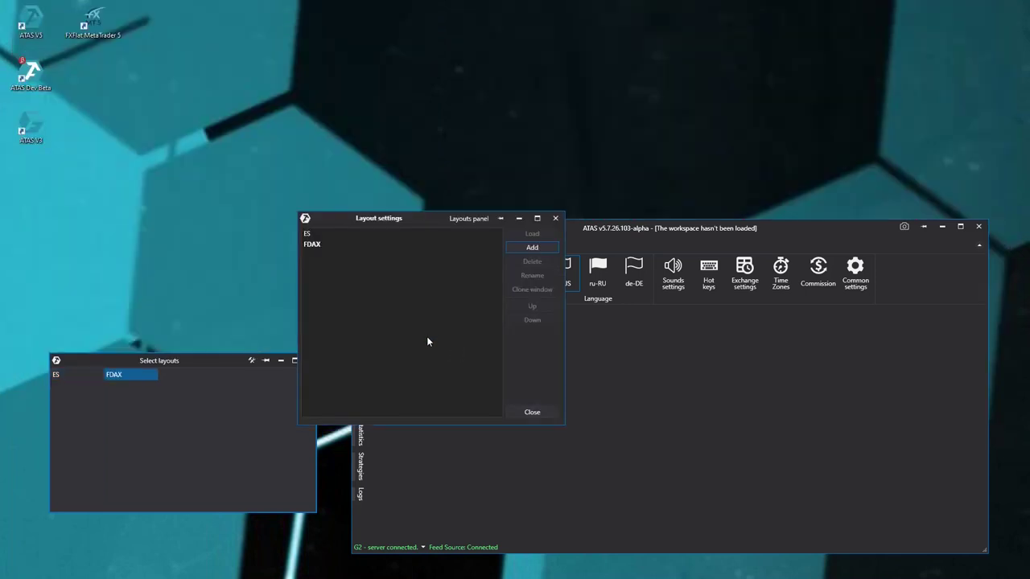
- Close the layout settings and switch between the ES and FDAX layouts, finishing on FDAX
left_click(316, 248)
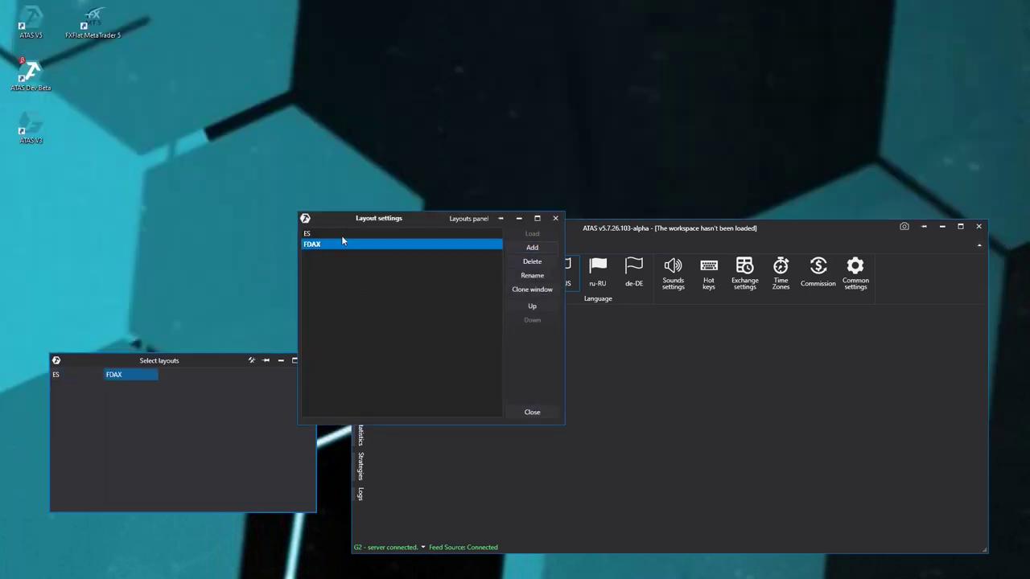
left_click(342, 237)
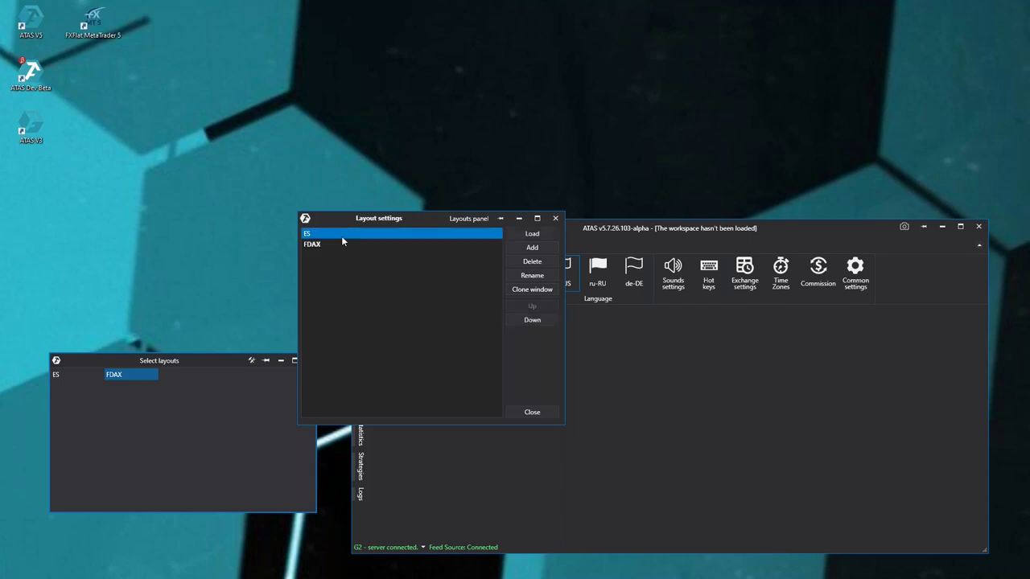
left_click(530, 412)
left_click(74, 373)
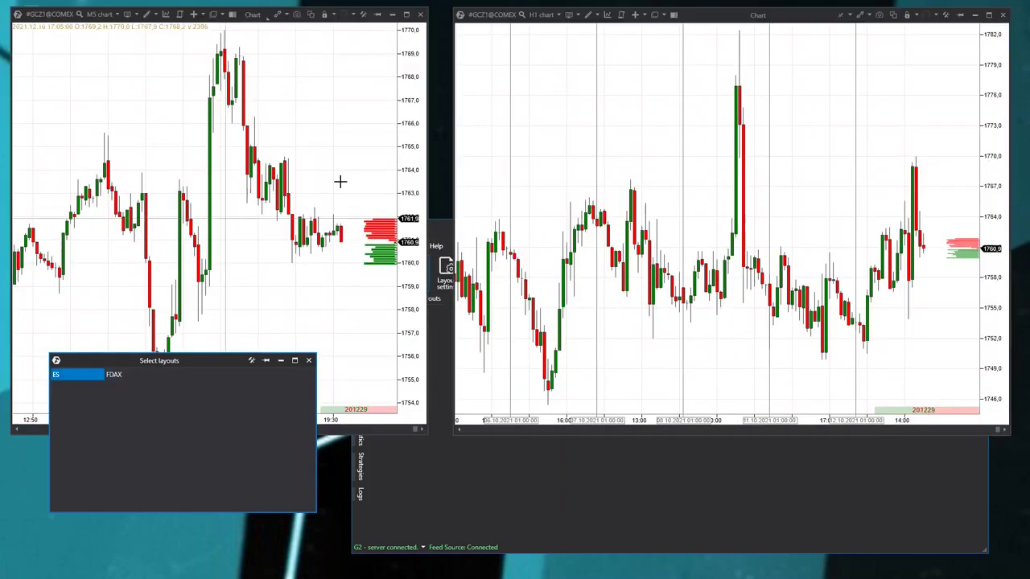
left_click(116, 375)
left_click(72, 375)
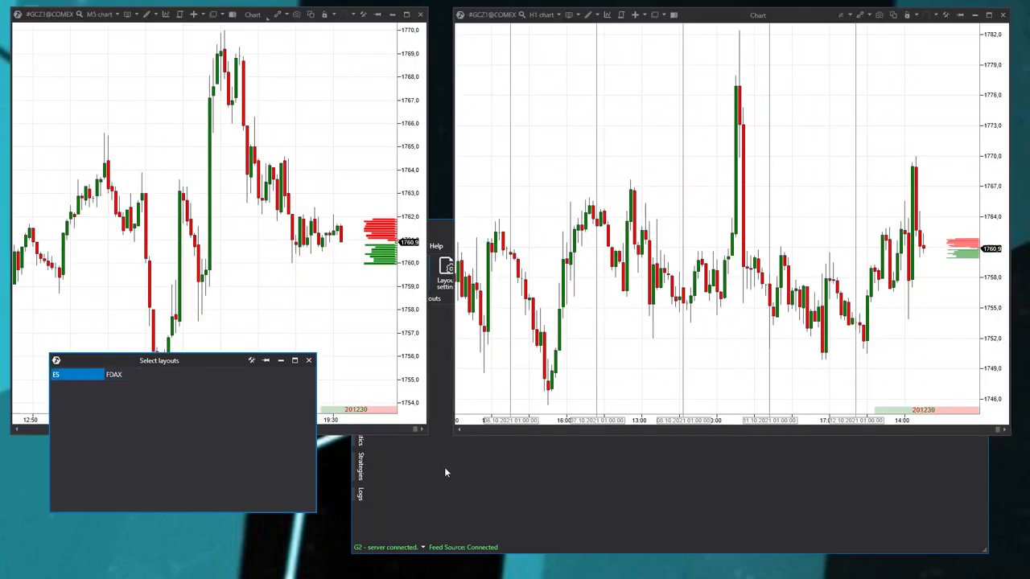
left_click(117, 375)
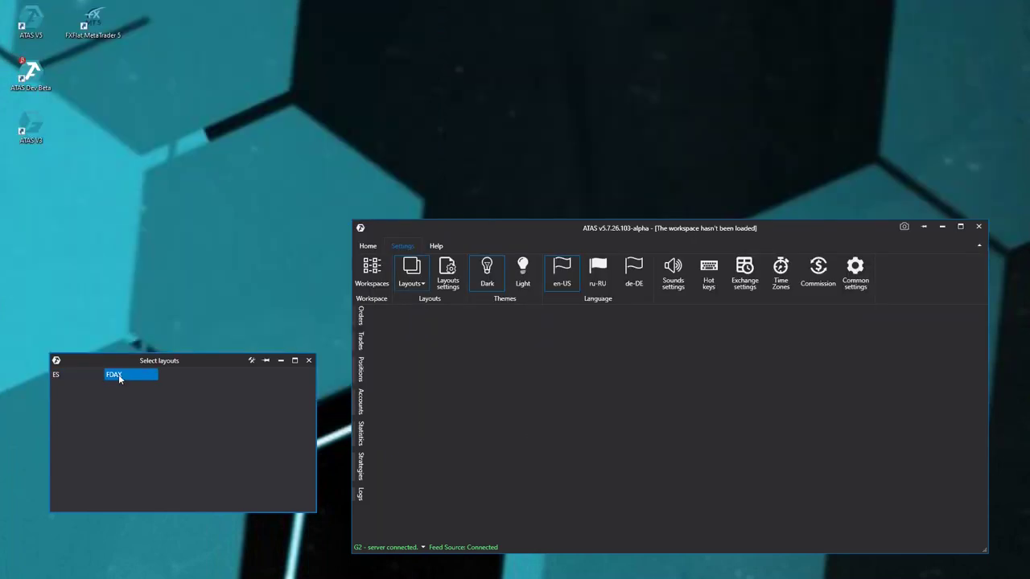
- Open a chart for the FDAX instrument in the FDAX layout and move it clear of the main window's toolbar
left_click(368, 245)
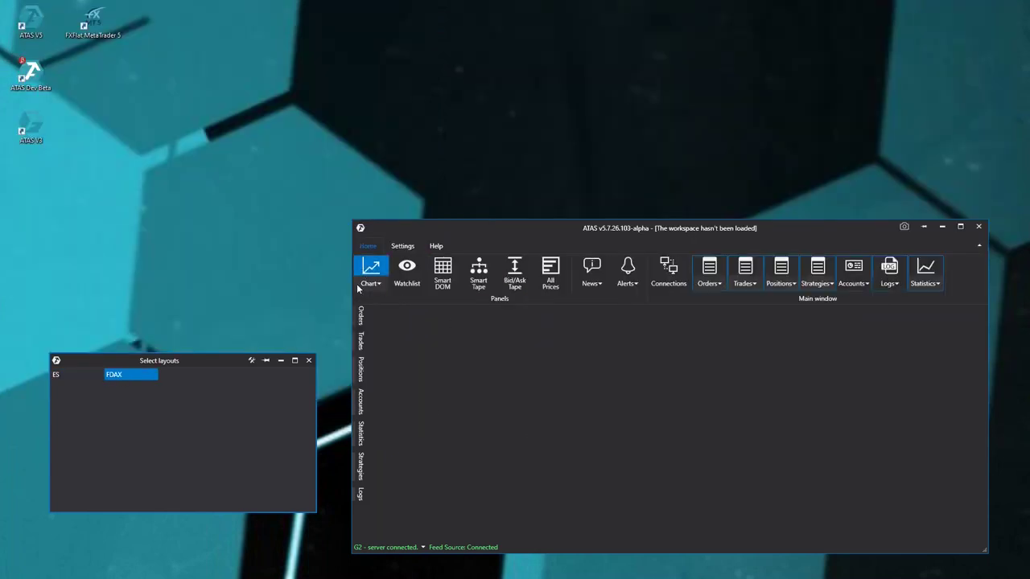
left_click(361, 287)
double_click(576, 288)
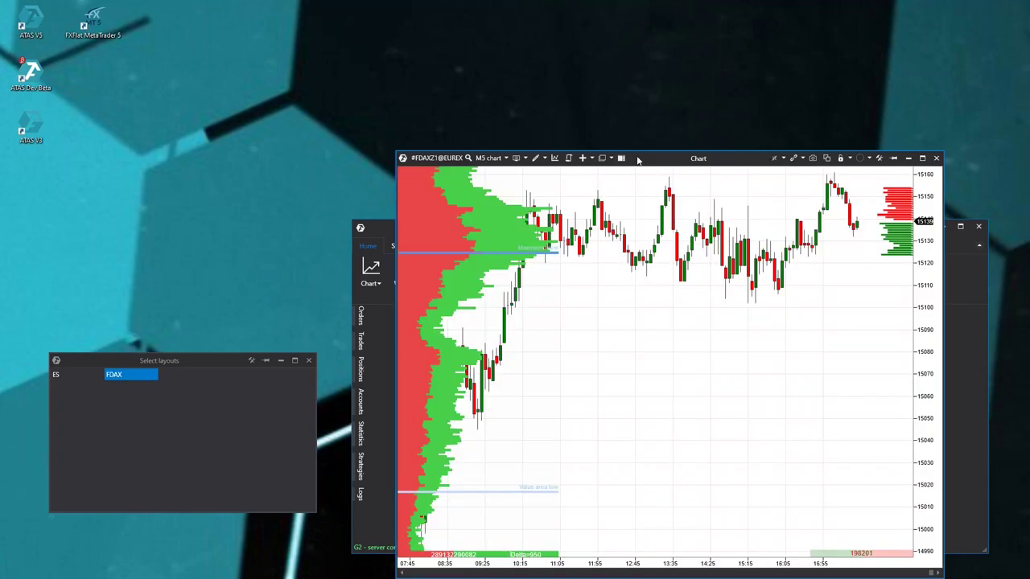
left_click_drag(450, 155, 111, 77)
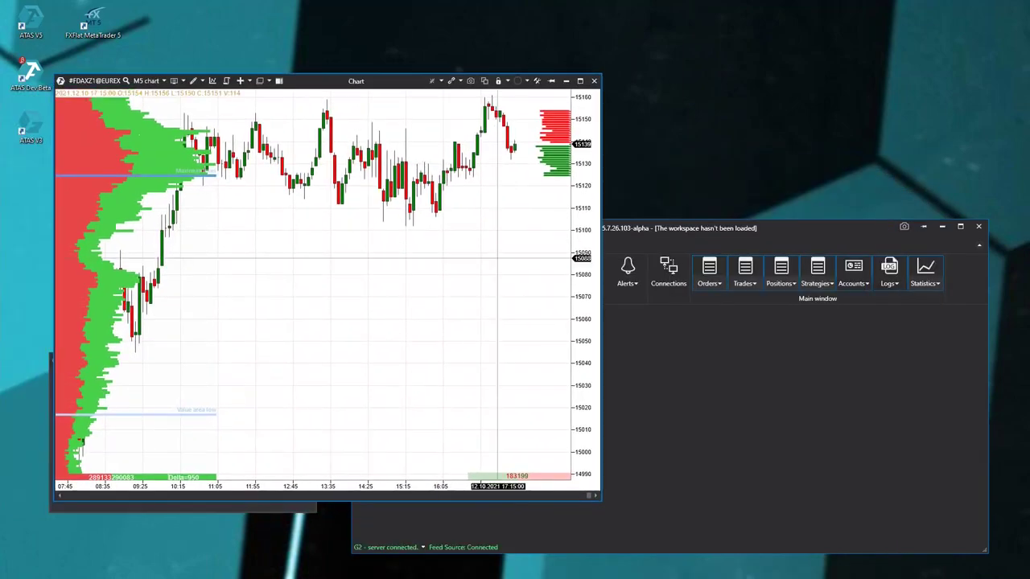
- Open a Smart DOM for the FDAX instrument and place it beside the FDAX chart
left_click(441, 278)
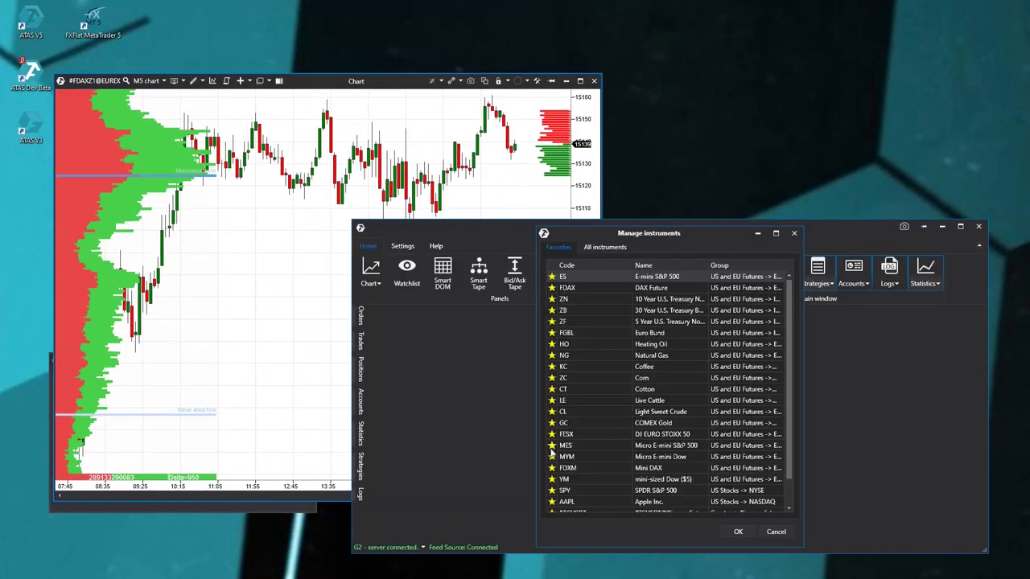
double_click(578, 288)
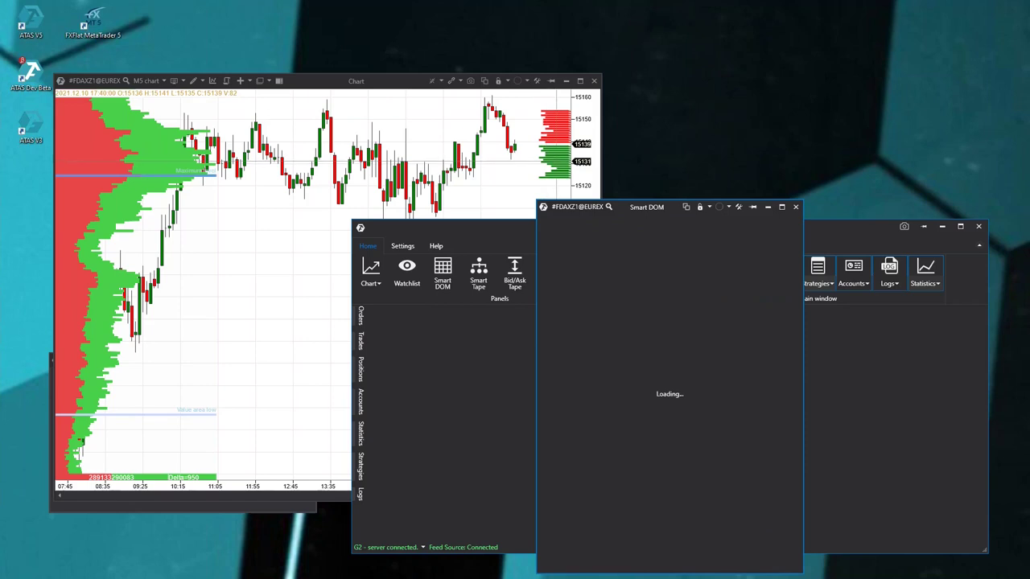
left_click_drag(618, 205, 723, 91)
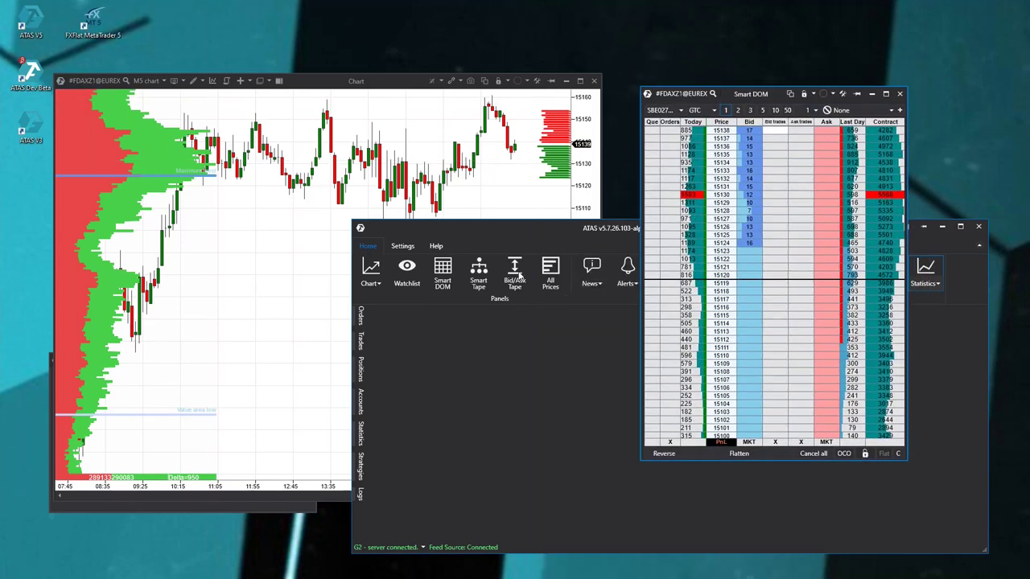
- Switch to the ES layout, open a Smart Tape for the ES instrument and place it between the two gold charts
left_click(452, 428)
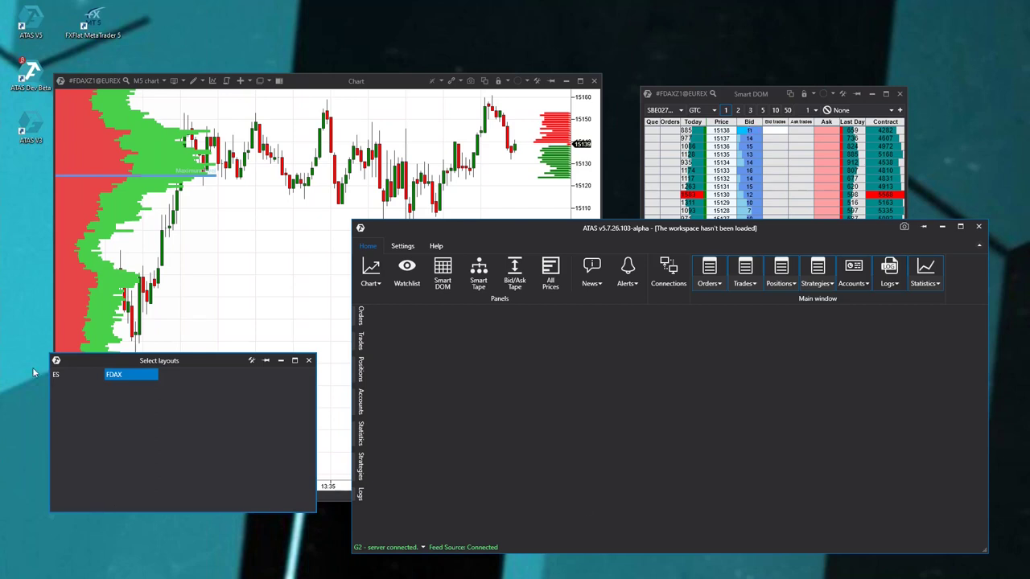
double_click(74, 375)
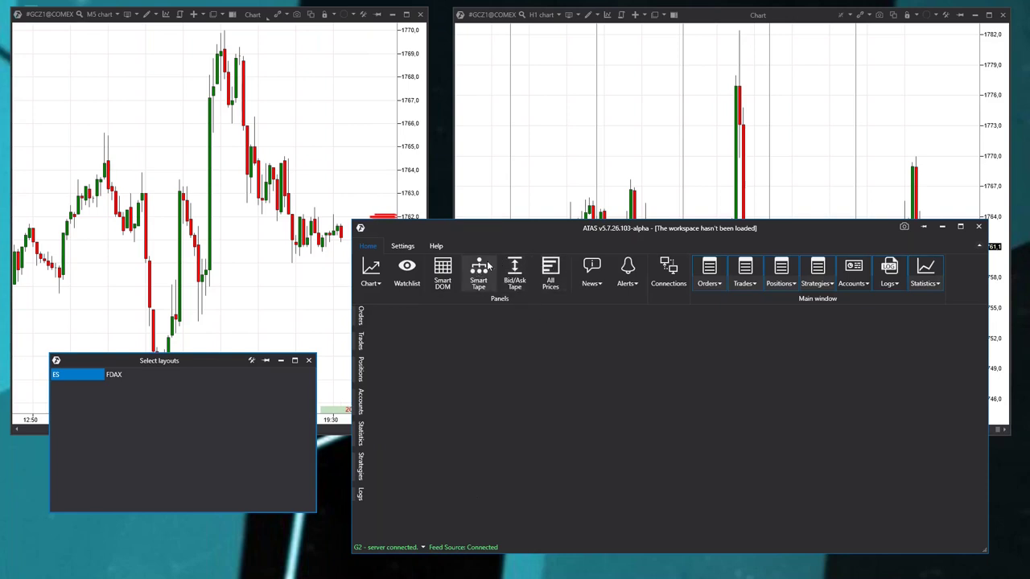
left_click(483, 270)
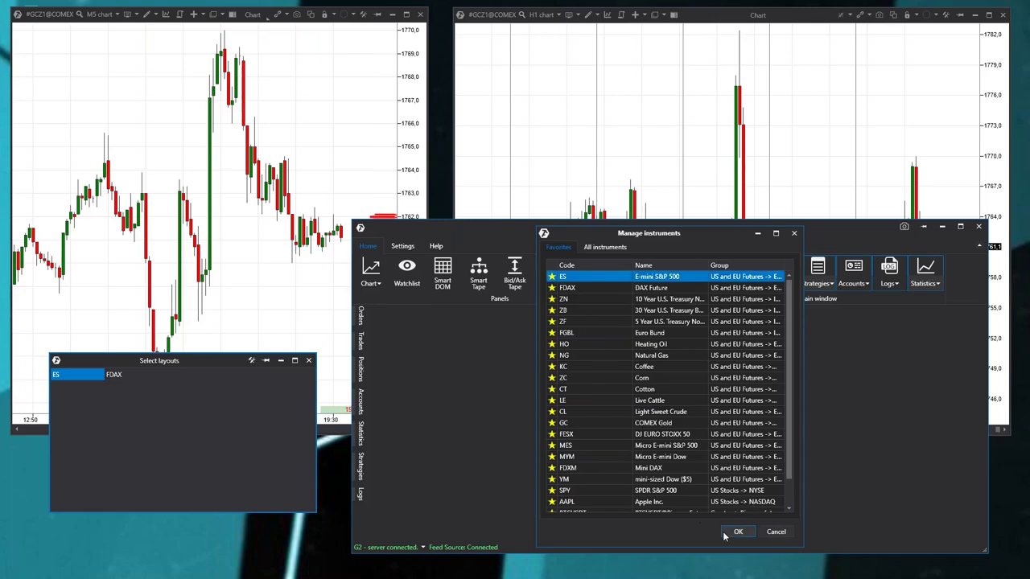
left_click(724, 531)
left_click(924, 227)
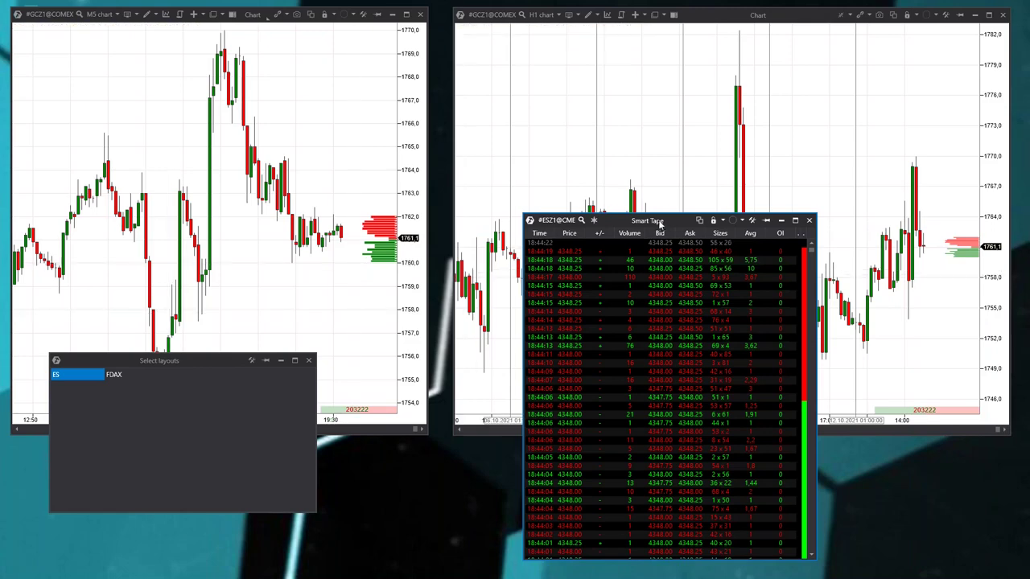
left_click_drag(615, 228, 446, 108)
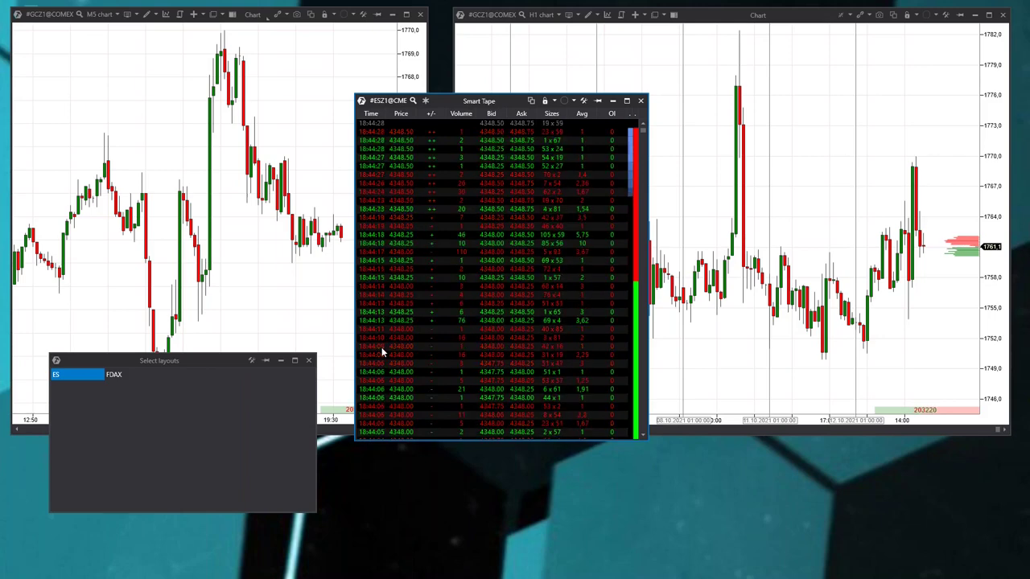
- Switch back and forth between the FDAX and ES layouts to compare their windows, finishing on FDAX
left_click(120, 378)
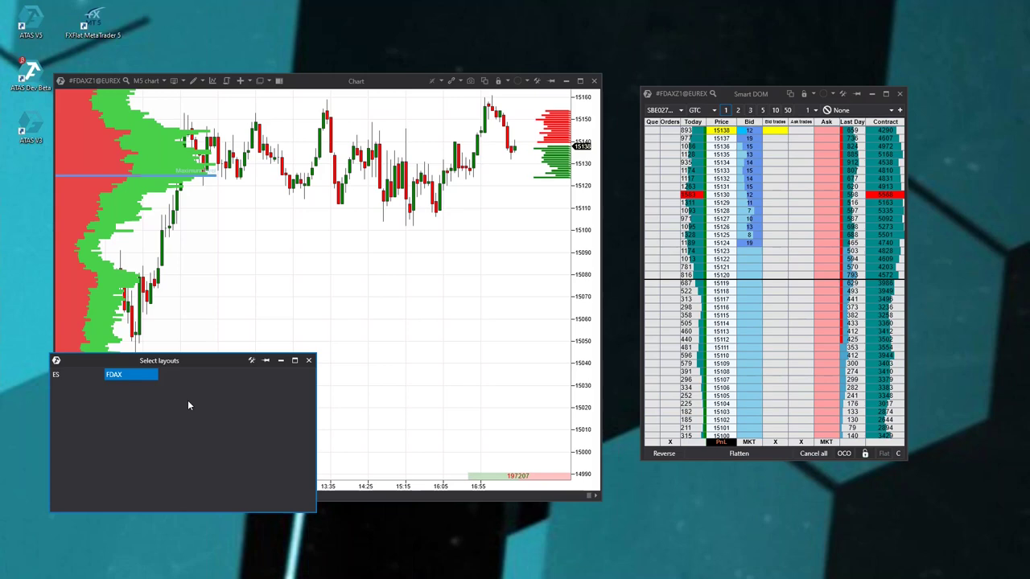
left_click(73, 374)
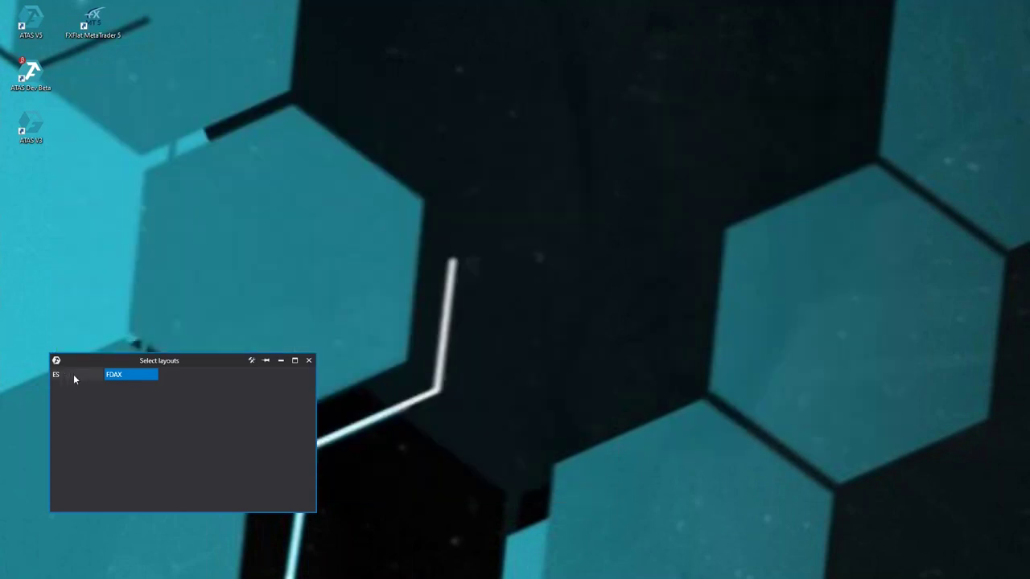
left_click(120, 375)
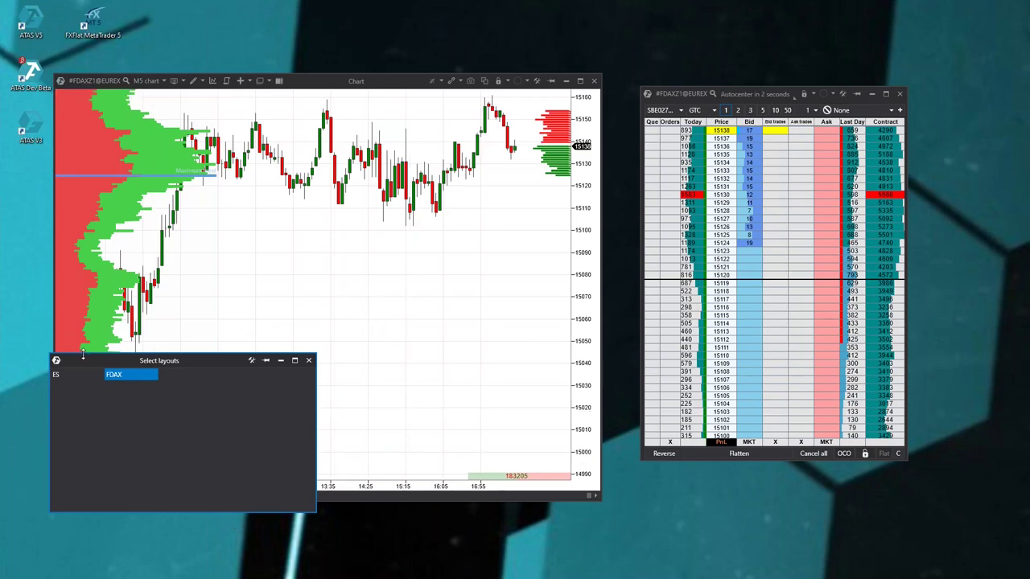
left_click(73, 377)
left_click(143, 374)
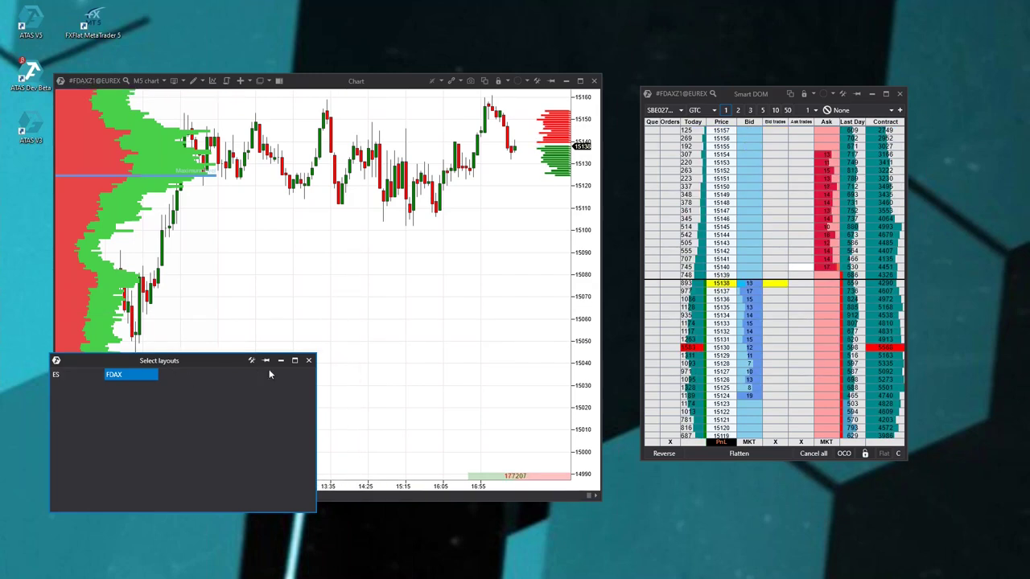
- Switch to the ES layout and move the layout selection window below the M5 chart
left_click_drag(153, 360, 199, 392)
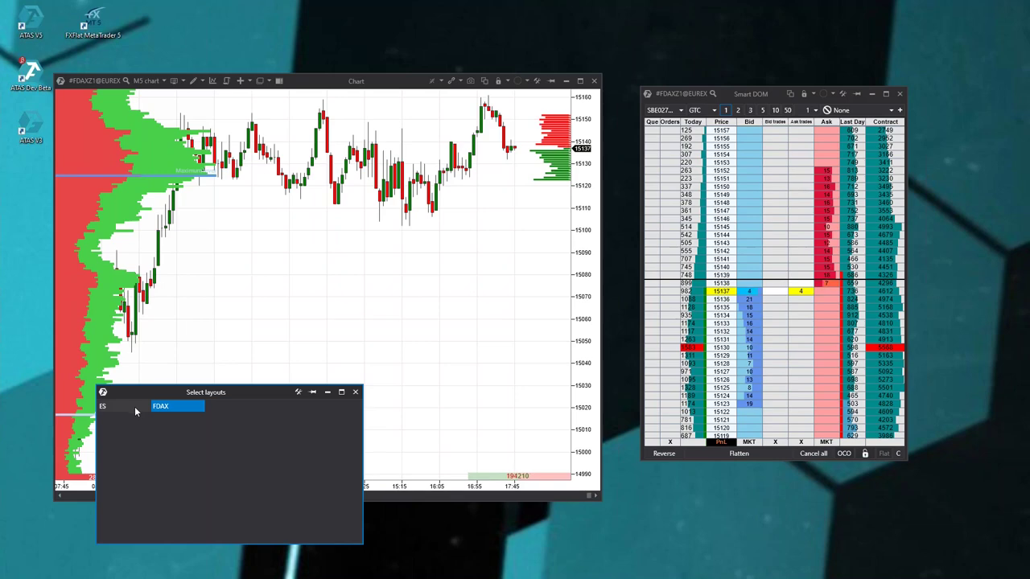
left_click(134, 406)
left_click(185, 407)
left_click(126, 408)
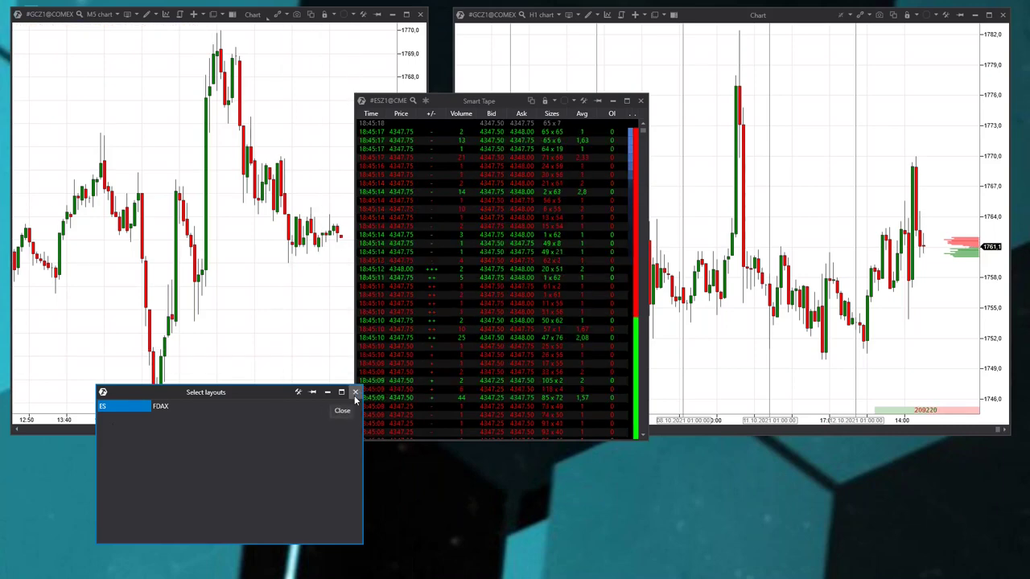
left_click_drag(266, 391, 286, 445)
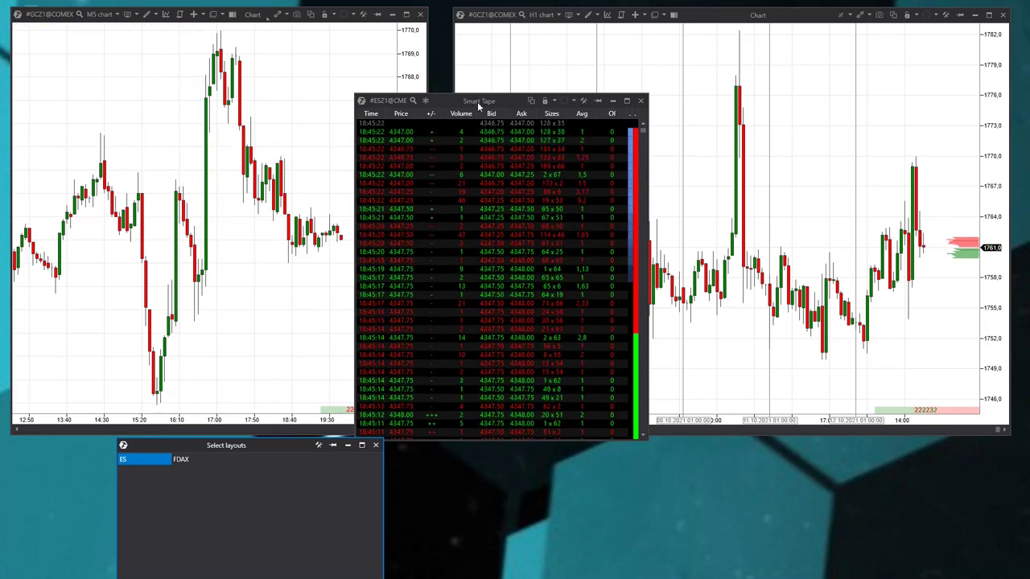
- Move the H1 gold chart so it slightly overlaps the M5 chart, and place the Smart Tape in front of it
left_click_drag(479, 103, 560, 385)
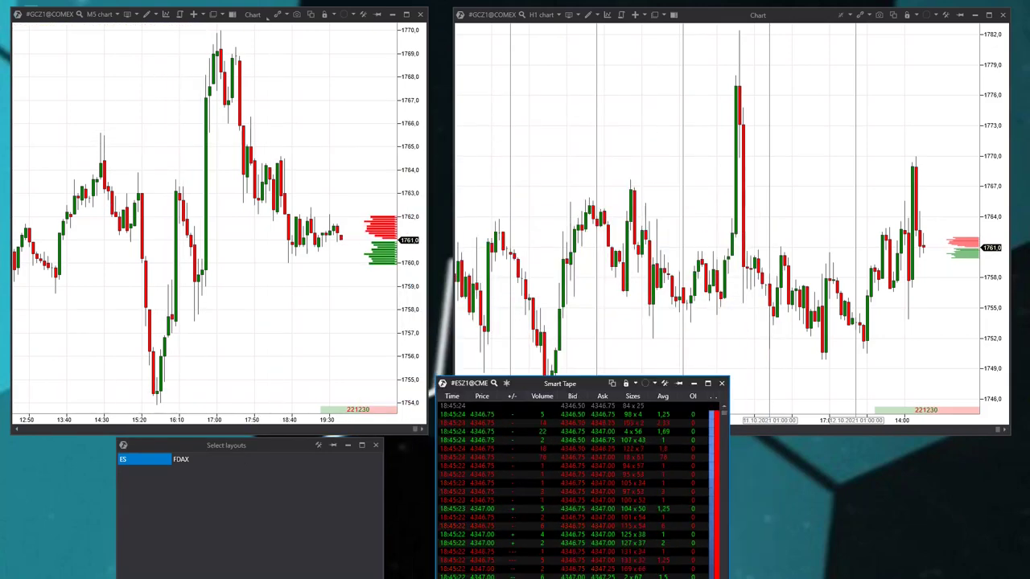
left_click(734, 35)
left_click_drag(808, 12, 756, 50)
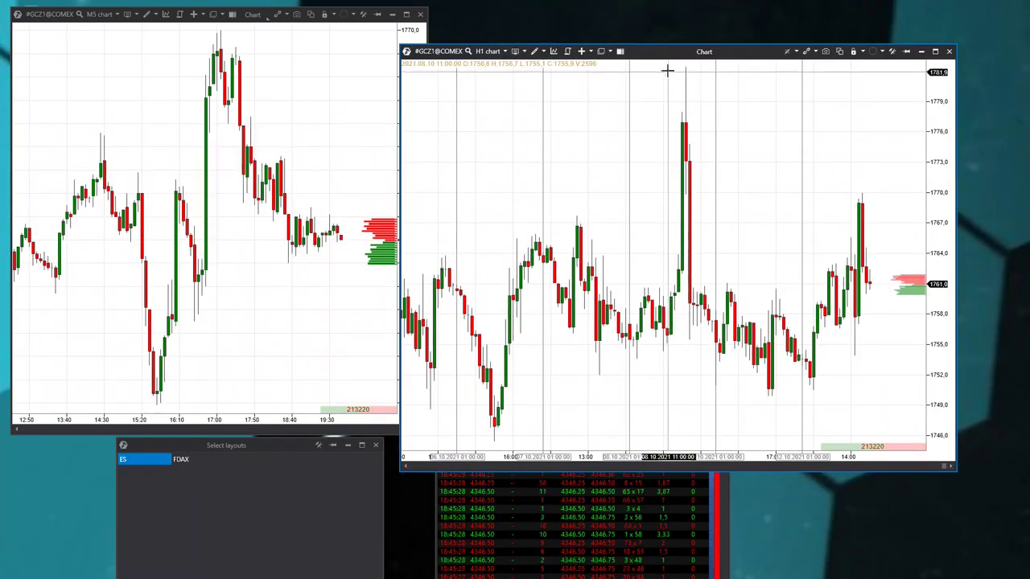
left_click_drag(673, 51, 240, 228)
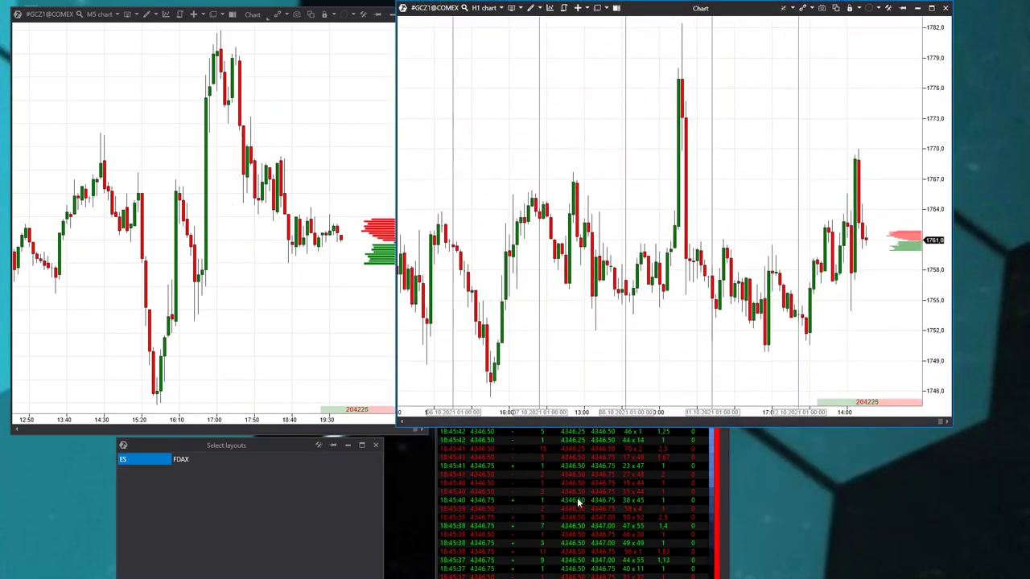
left_click_drag(576, 384, 568, 154)
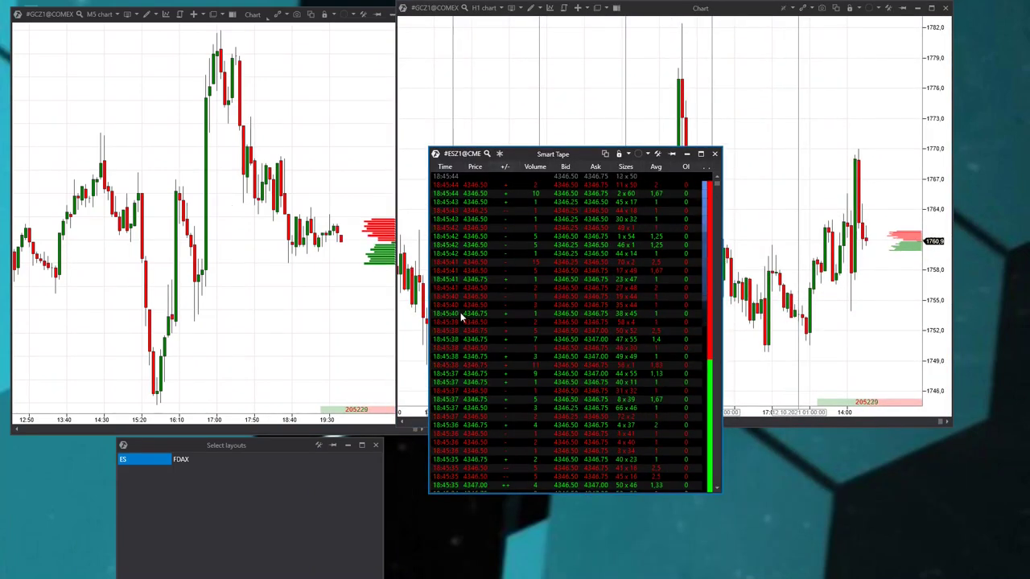
- Clone the ES Smart Tape window twice
right_click(599, 252)
left_click(621, 292)
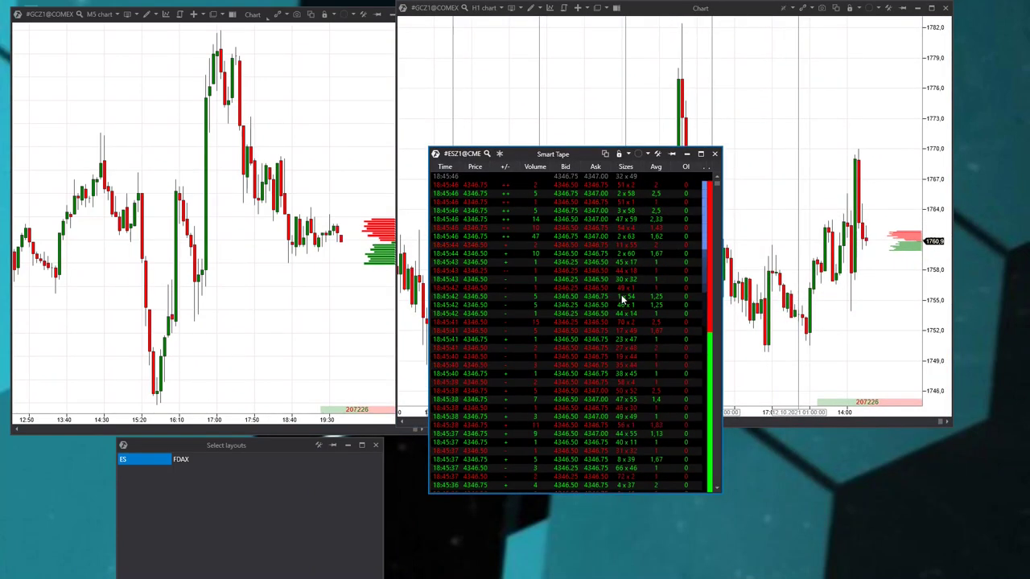
right_click(536, 310)
left_click(572, 353)
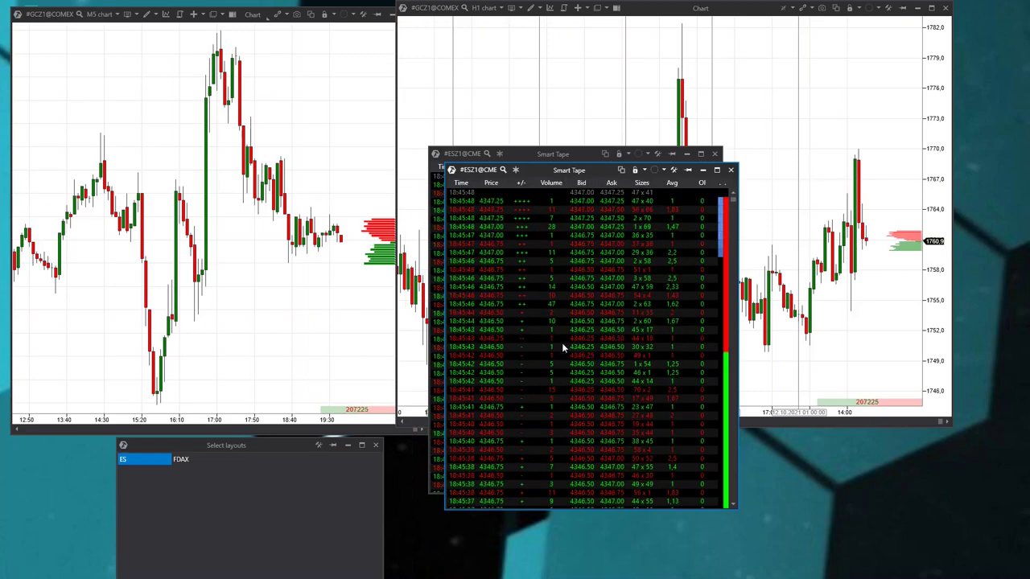
- Dock the three ES Smart Tapes vertically in one grouped window and place it over the two charts
mouse_move(518, 205)
left_mouse_down()
mouse_move(141, 253)
mouse_move(172, 223)
mouse_move(536, 196)
mouse_move(630, 400)
mouse_move(582, 354)
mouse_move(523, 359)
mouse_move(571, 332)
left_mouse_up()
left_click_drag(260, 210, 465, 64)
left_click_drag(509, 397, 494, 478)
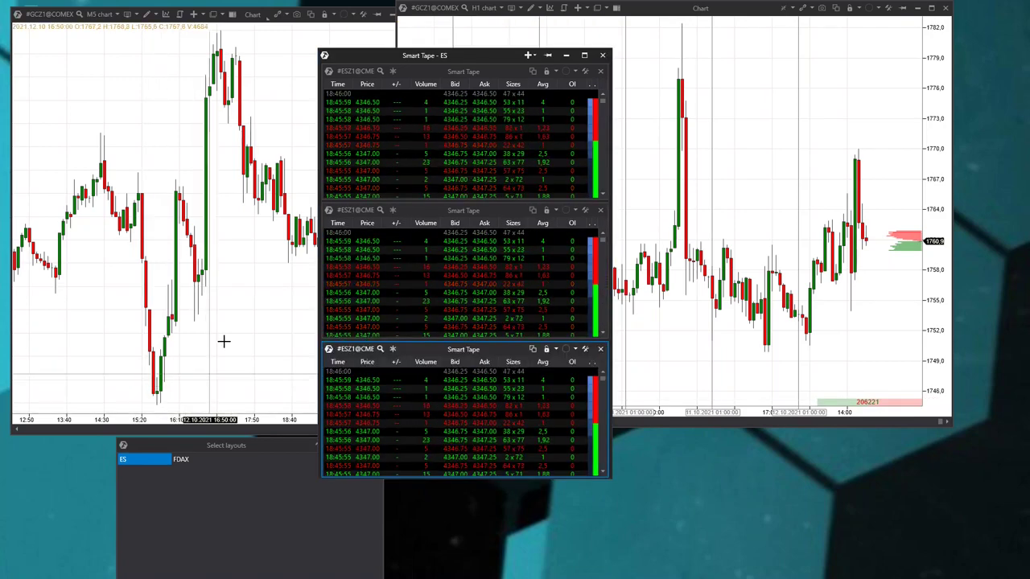
- Combine both gold charts and the three ES Smart Tapes as tabs in one window, place it above the layout selection window and enlarge it
left_click_drag(446, 76, 241, 216)
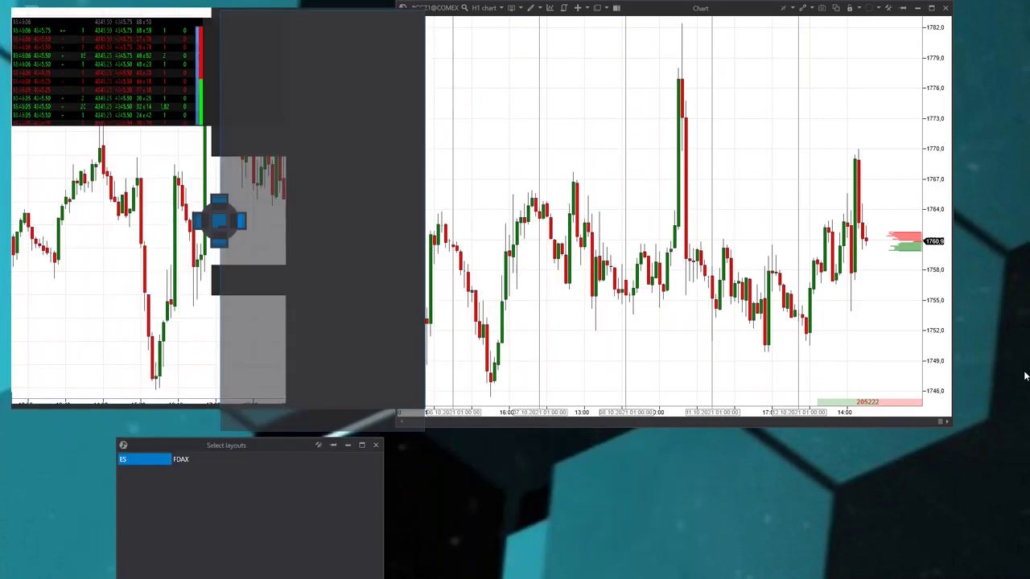
left_click_drag(302, 45, 674, 214)
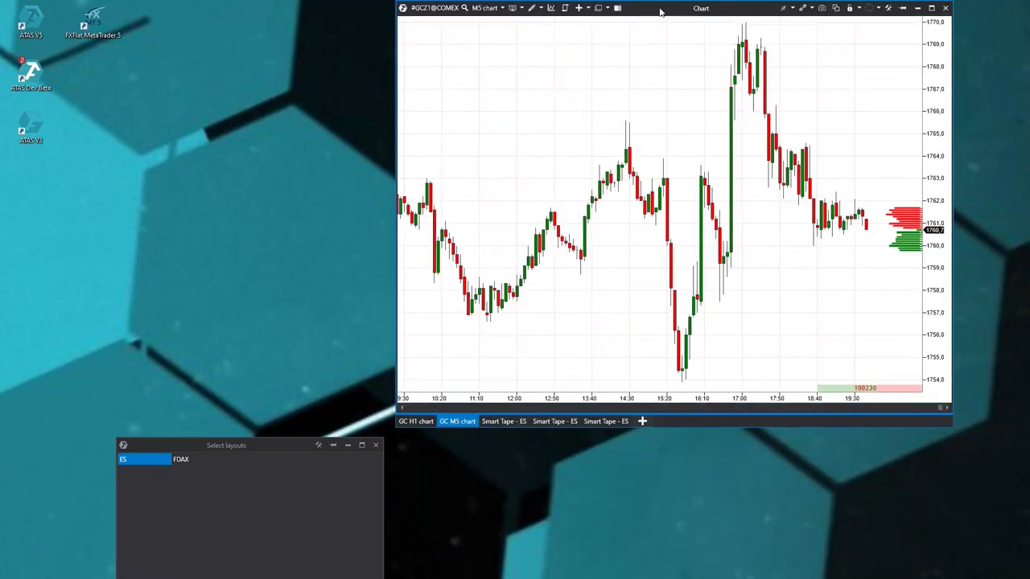
left_click_drag(692, 8, 412, 8)
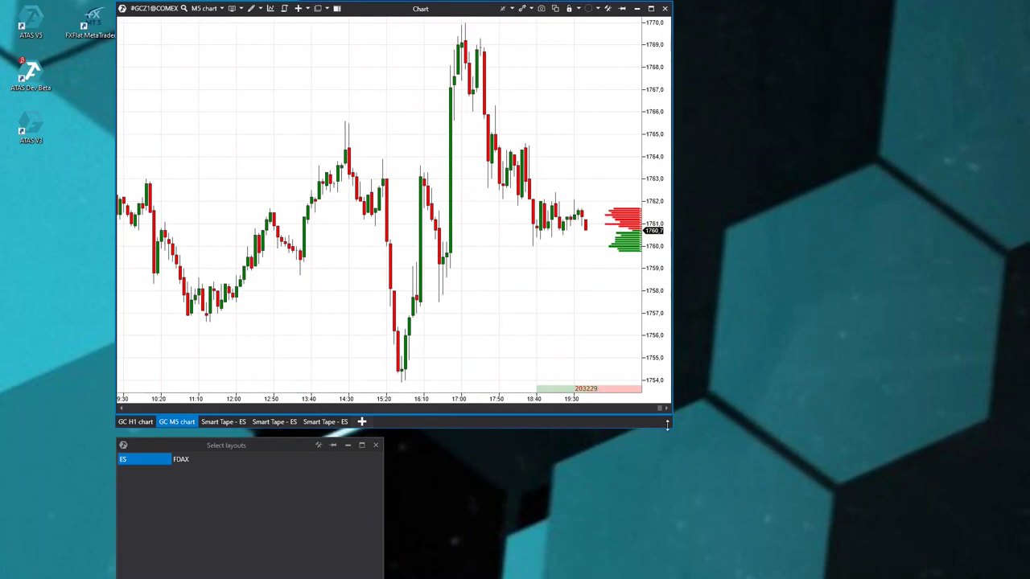
left_click_drag(673, 429, 804, 487)
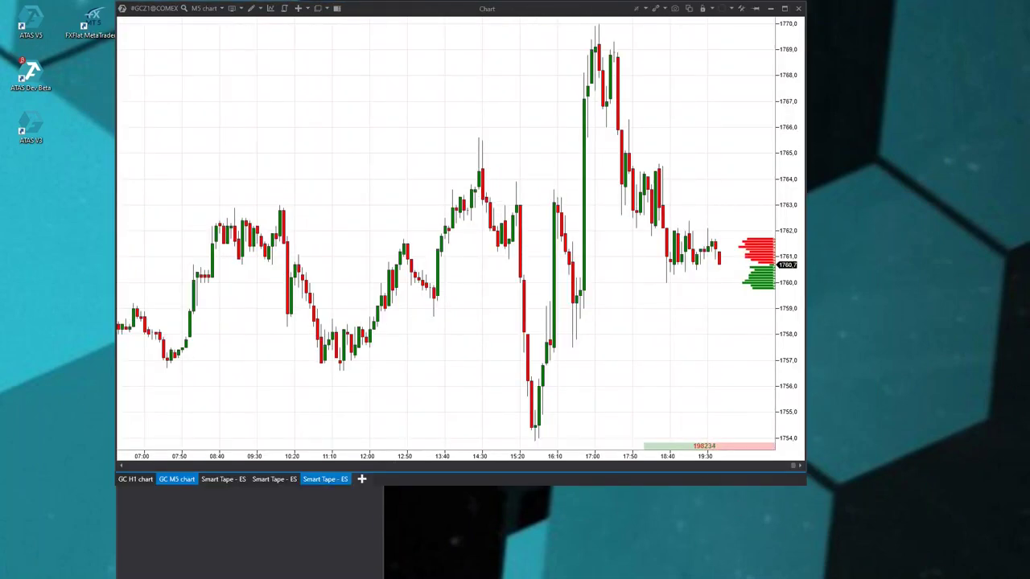
- View each Smart Tape and gold chart in the tabbed window, finishing on the M5 chart
left_click(322, 480)
left_click(282, 479)
left_click(240, 480)
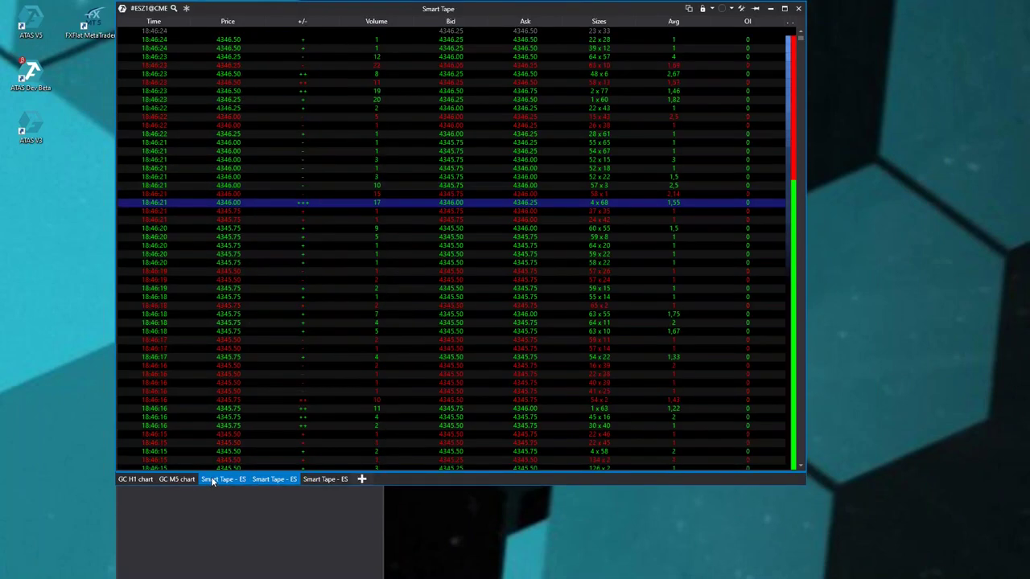
left_click(177, 479)
left_click(134, 480)
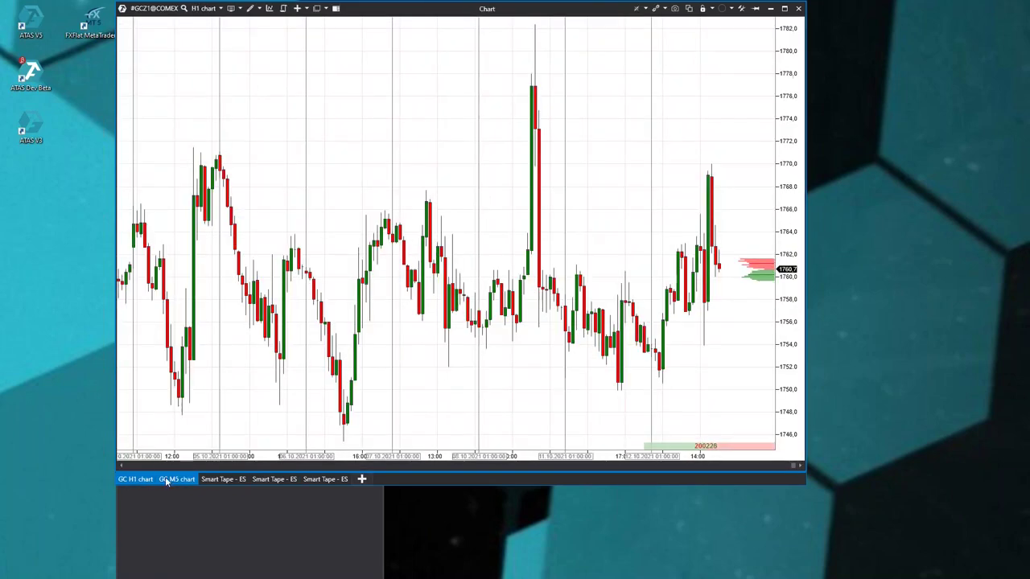
left_click(175, 480)
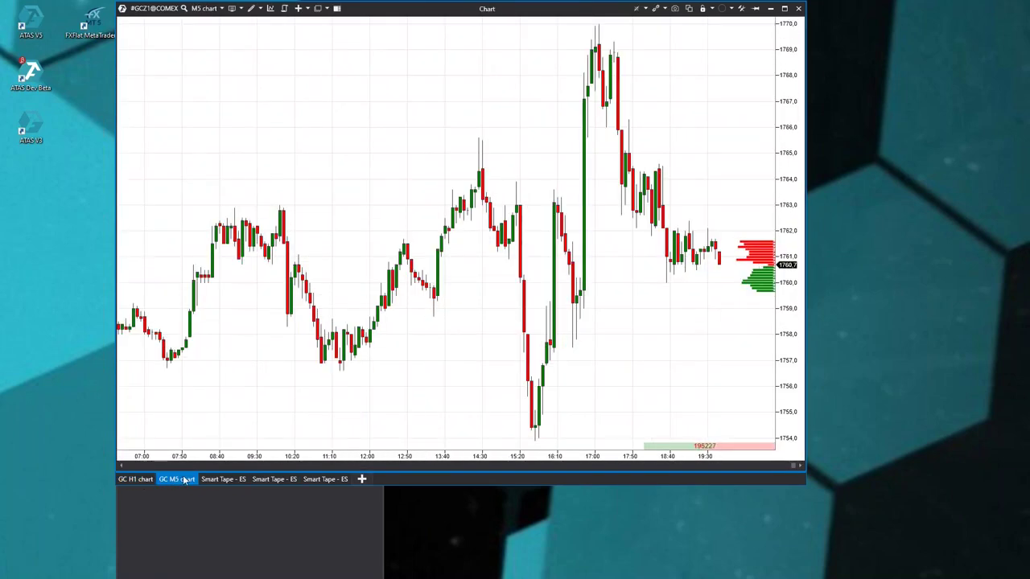
- Detach the gold M5 chart from the tabbed window and close it
left_click_drag(177, 481, 400, 222)
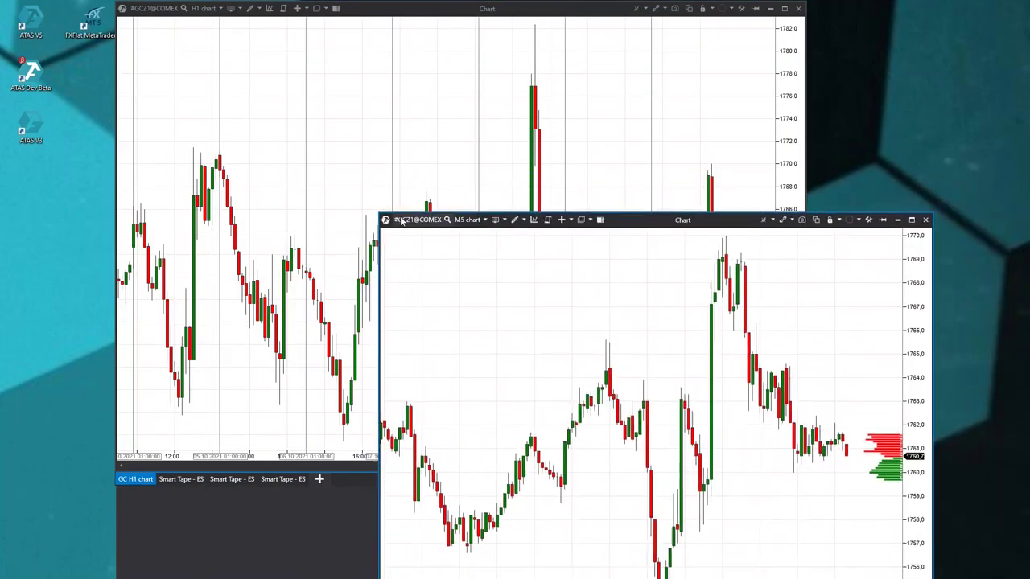
left_click(924, 221)
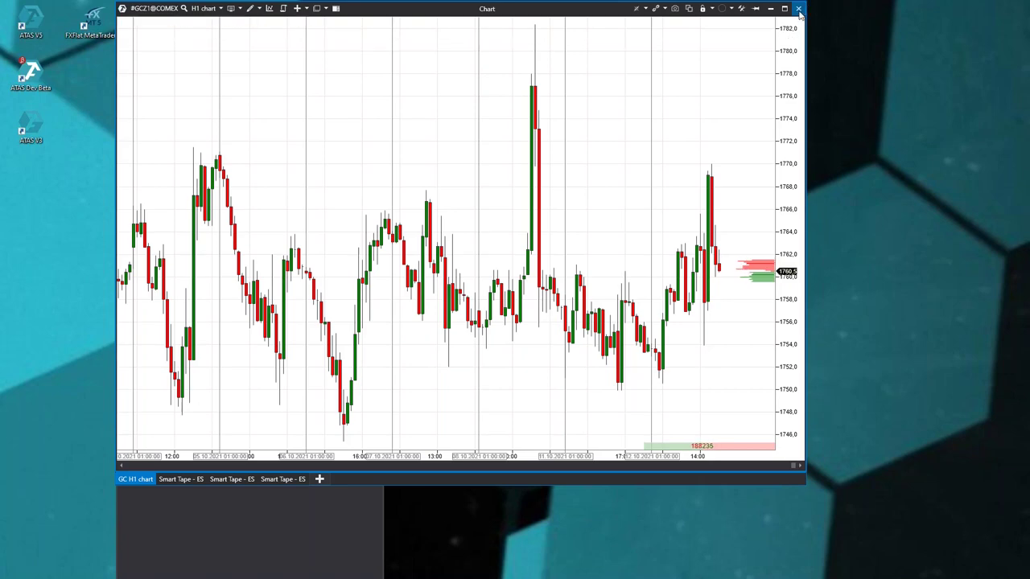
- Close the gold H1 chart and all three ES Smart Tapes, and reposition the layout selection window
left_click(798, 9)
left_click(798, 8)
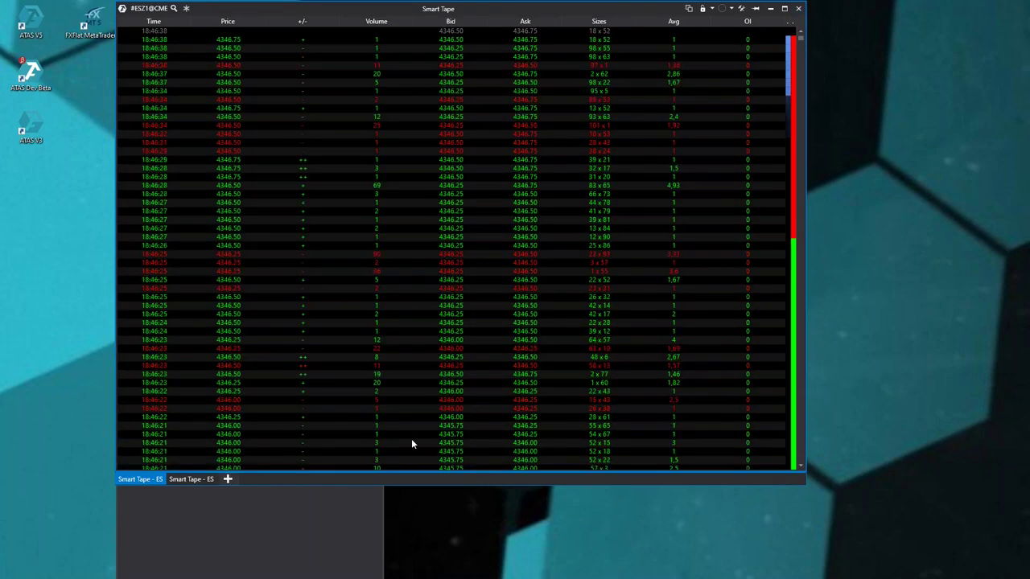
left_click(340, 541)
left_click(799, 8)
left_click(798, 8)
left_click(799, 8)
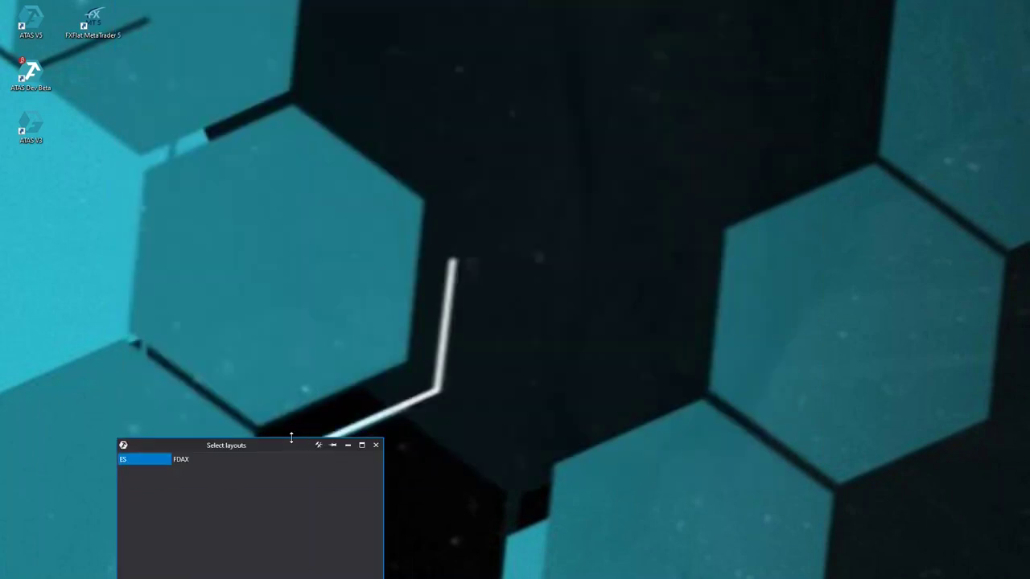
left_click_drag(295, 504, 227, 477)
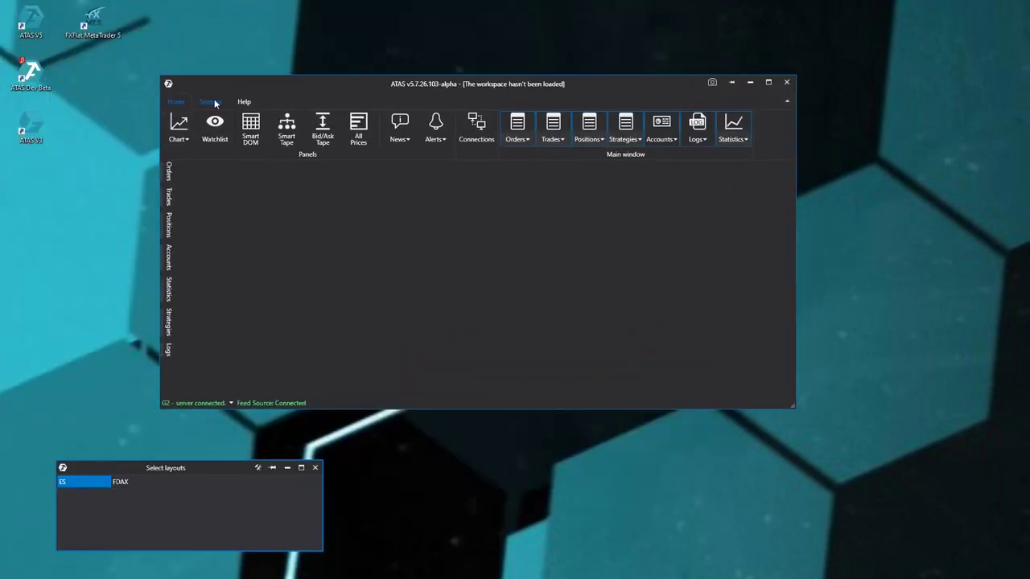
- Review the sound notification settings for connection and order events, and close them without changes
left_click(208, 102)
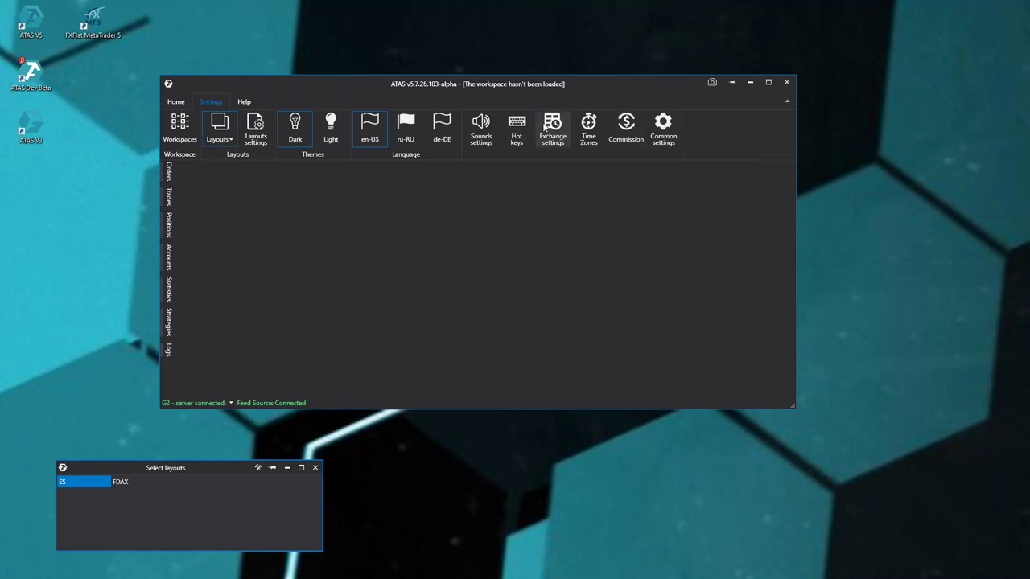
left_click(465, 144)
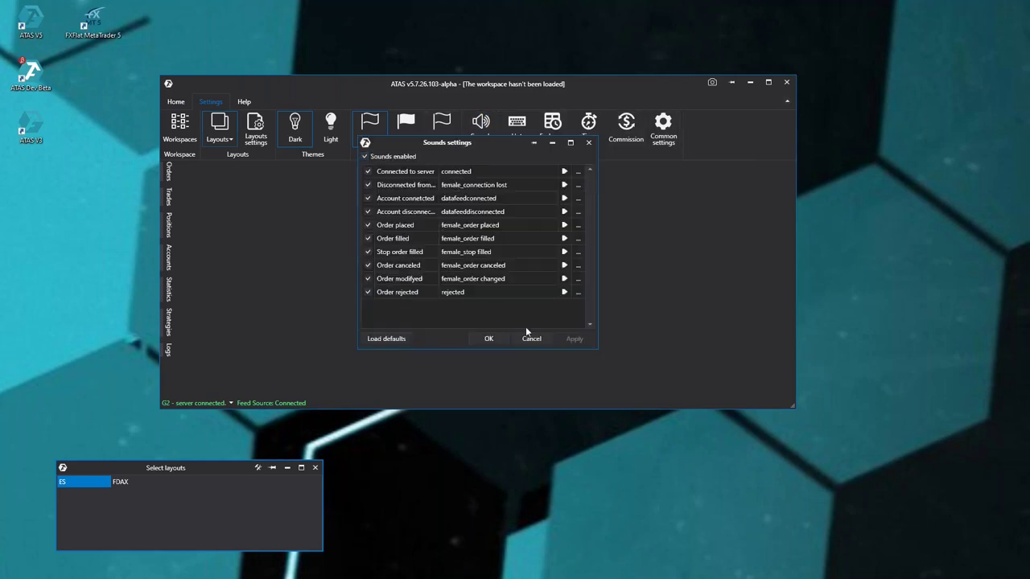
left_click(589, 143)
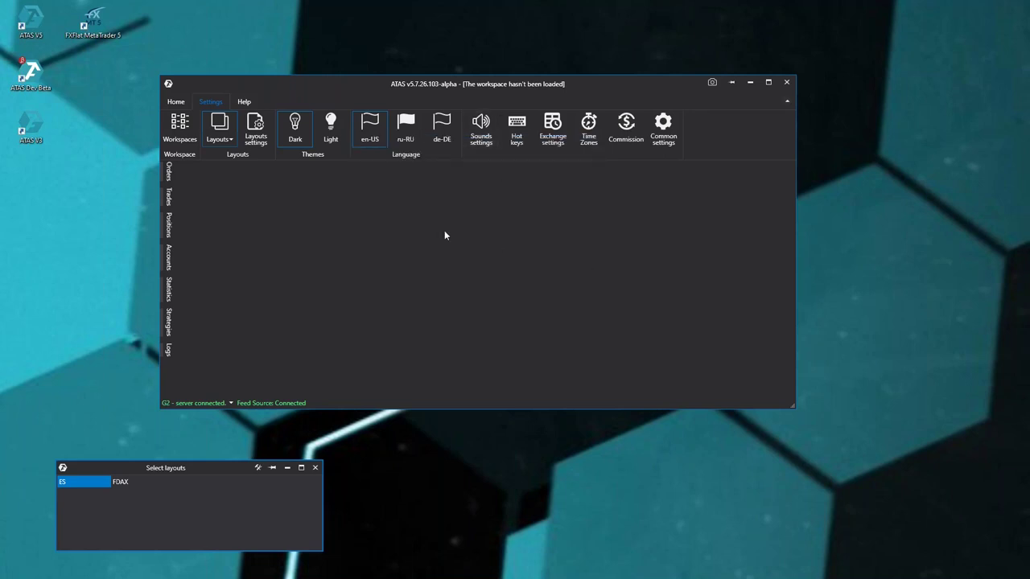
- Review the hot key assignments in the Trading, Charting and Smart DOM categories without changing them
left_click(516, 130)
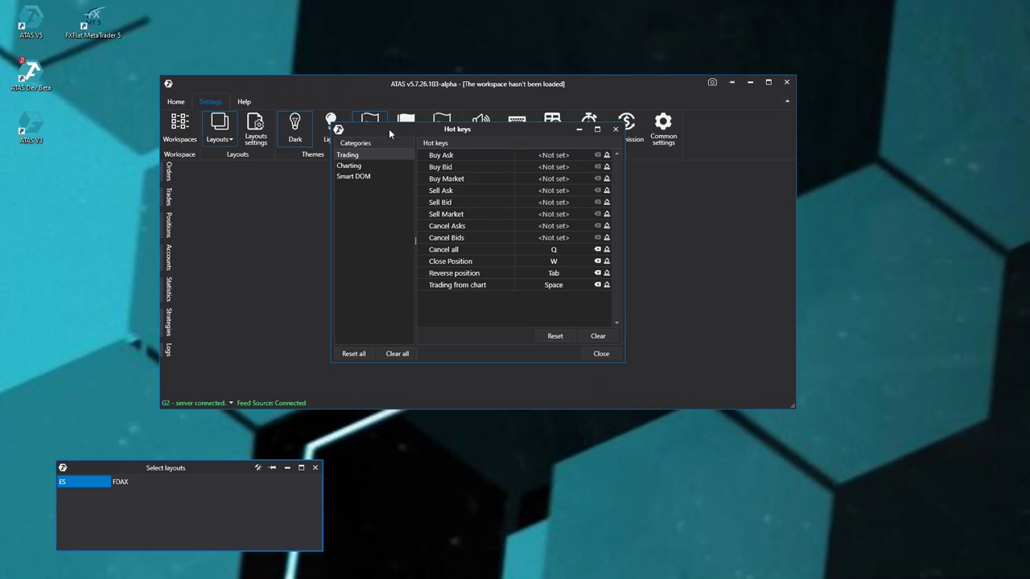
left_click(358, 166)
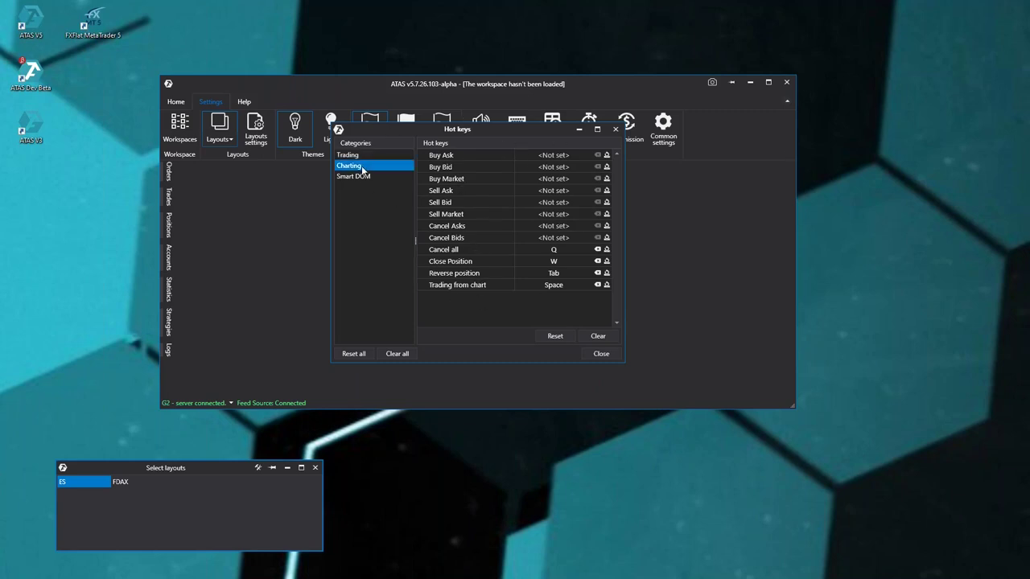
left_click(358, 177)
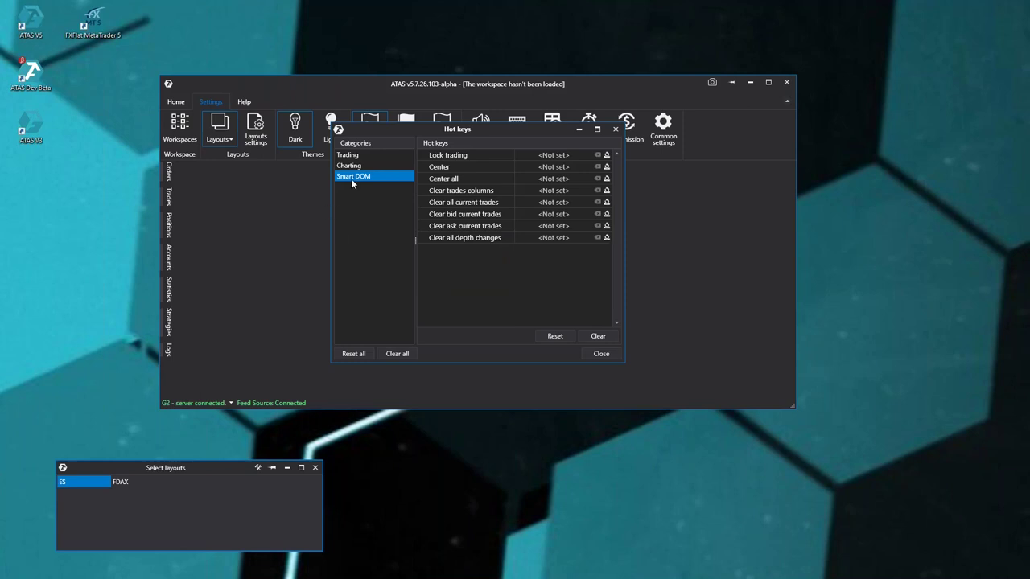
left_click(361, 166)
left_click(350, 154)
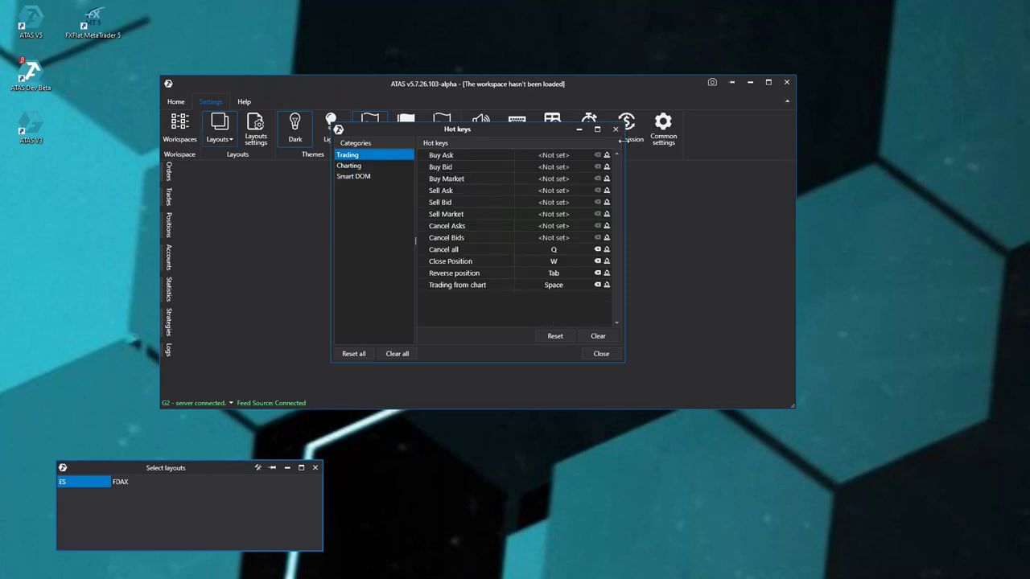
left_click(616, 130)
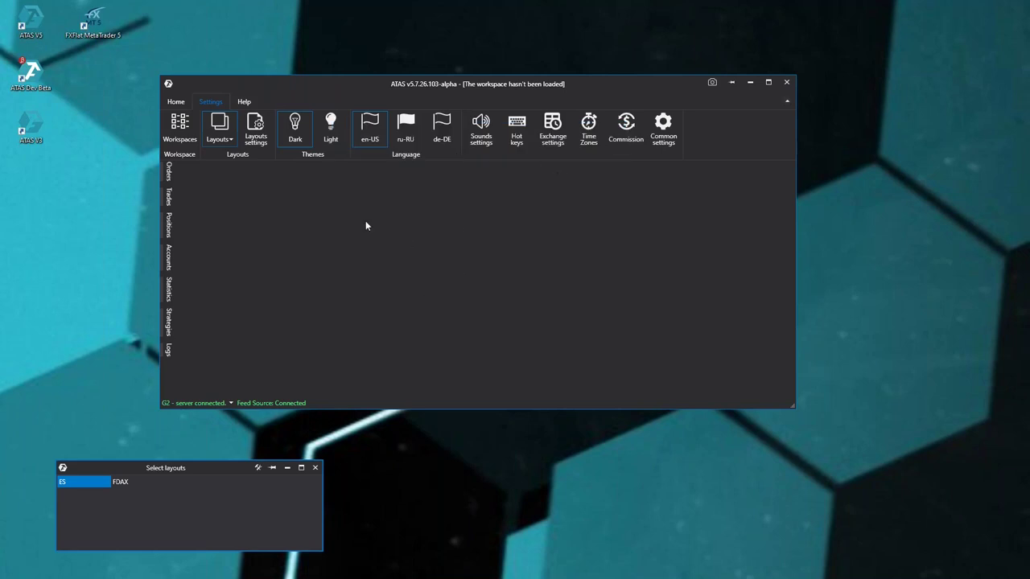
- Examine the exchanges list in the exchange settings, including time zones and working times, and close it
left_click(552, 129)
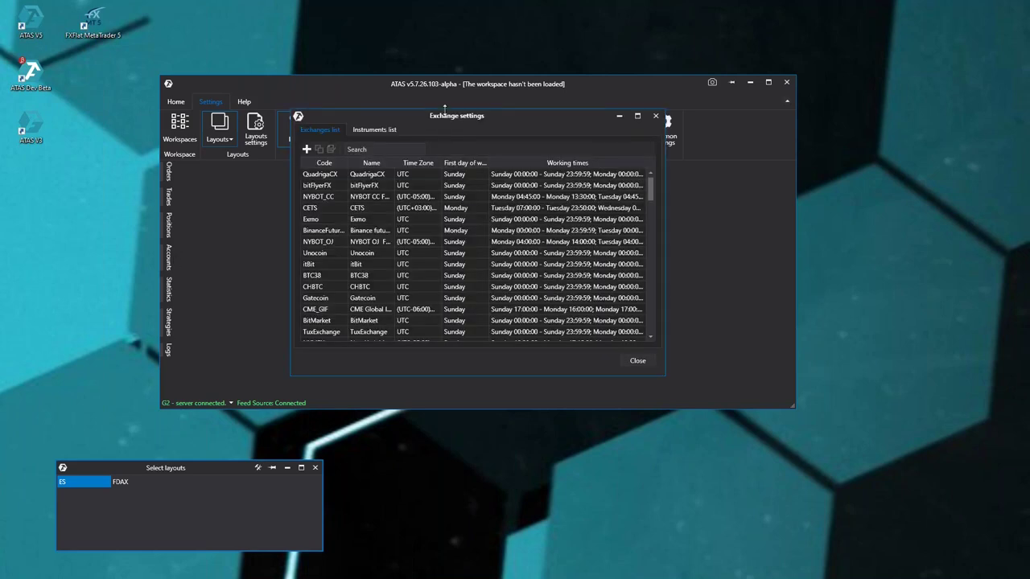
mouse_move(409, 115)
left_mouse_down()
mouse_move(369, 126)
mouse_move(393, 121)
left_mouse_up()
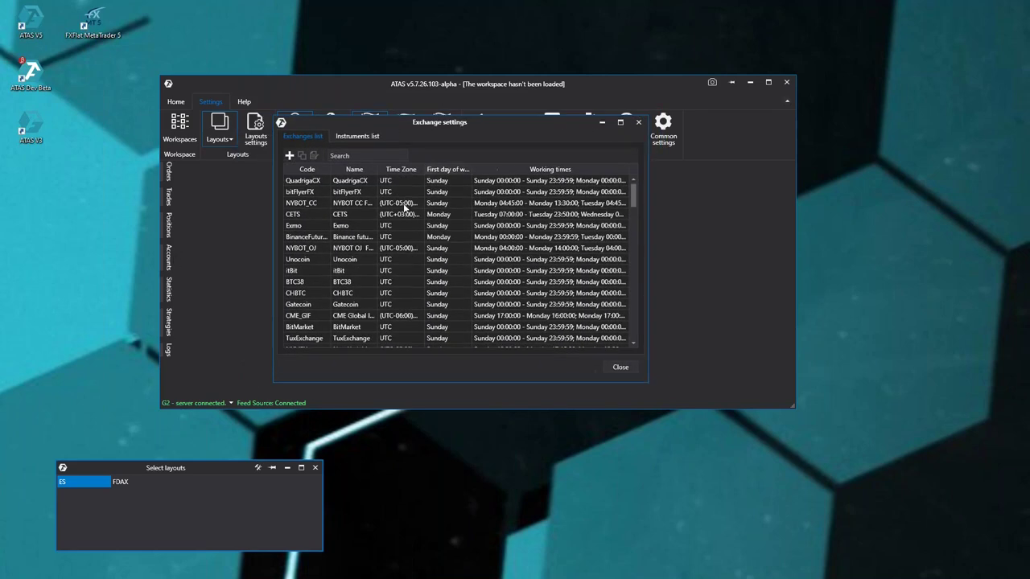
scroll(327, 206, "down", 3)
scroll(325, 207, "down", 5)
scroll(321, 212, "down", 1)
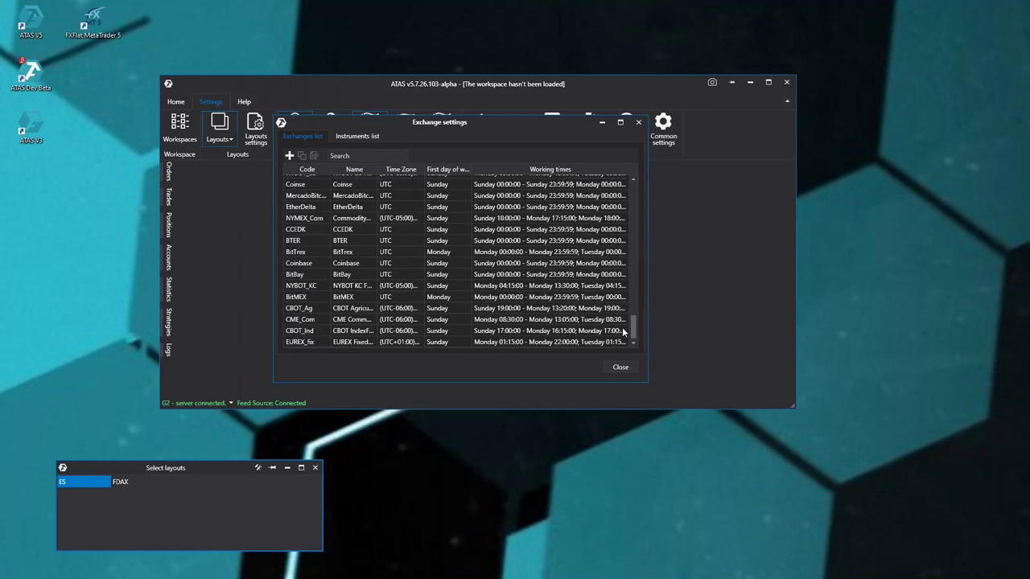
left_click_drag(630, 323, 362, 137)
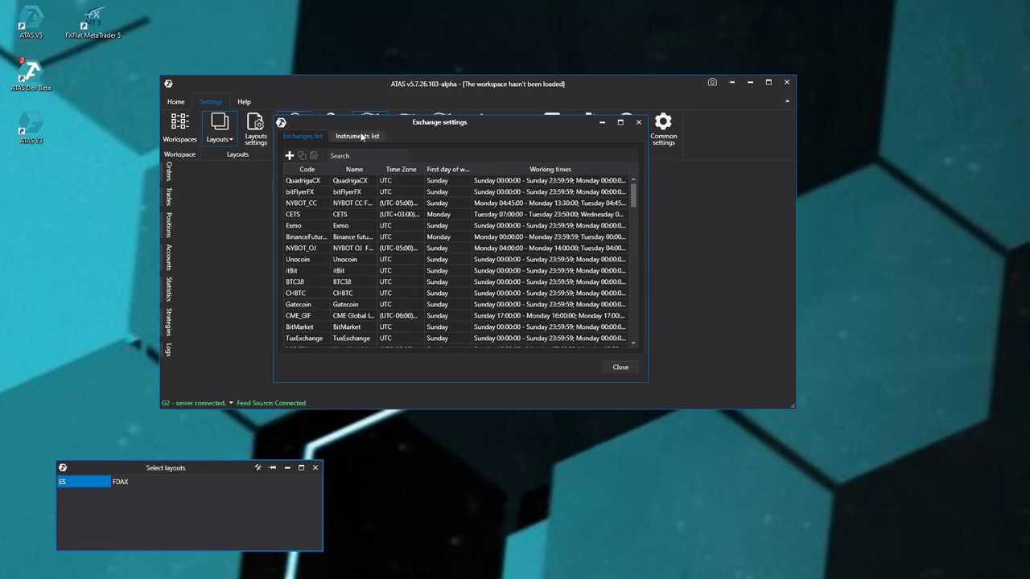
left_click(310, 137)
mouse_move(425, 115)
left_mouse_down()
mouse_move(425, 138)
mouse_move(425, 123)
left_mouse_up()
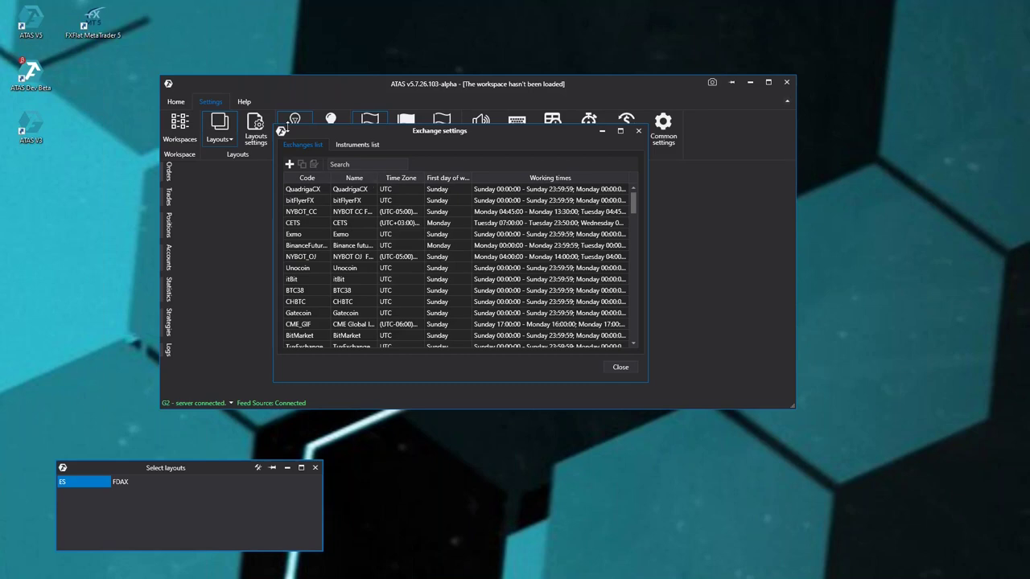
left_click_drag(366, 131, 363, 152)
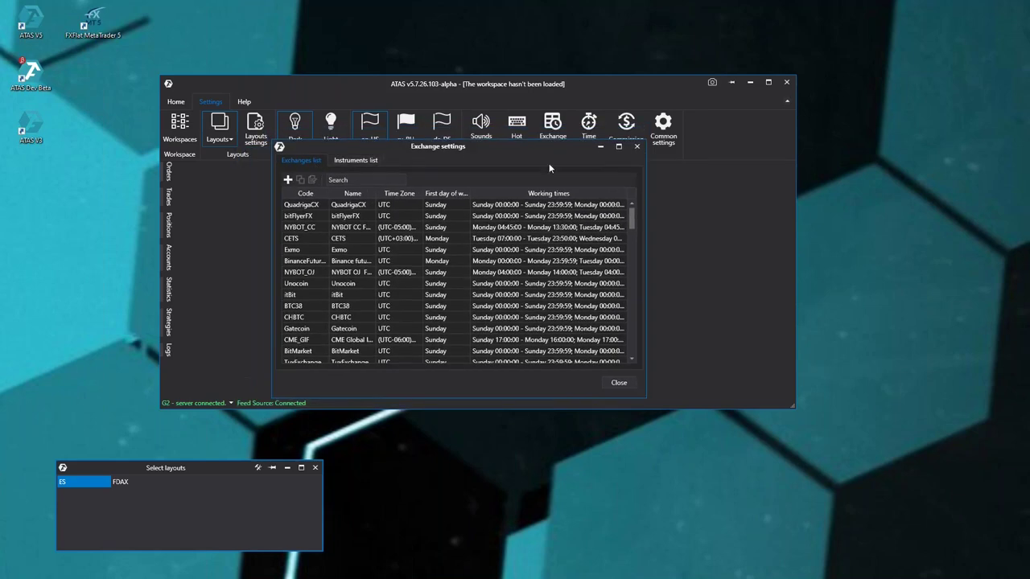
left_click_drag(523, 156, 524, 164)
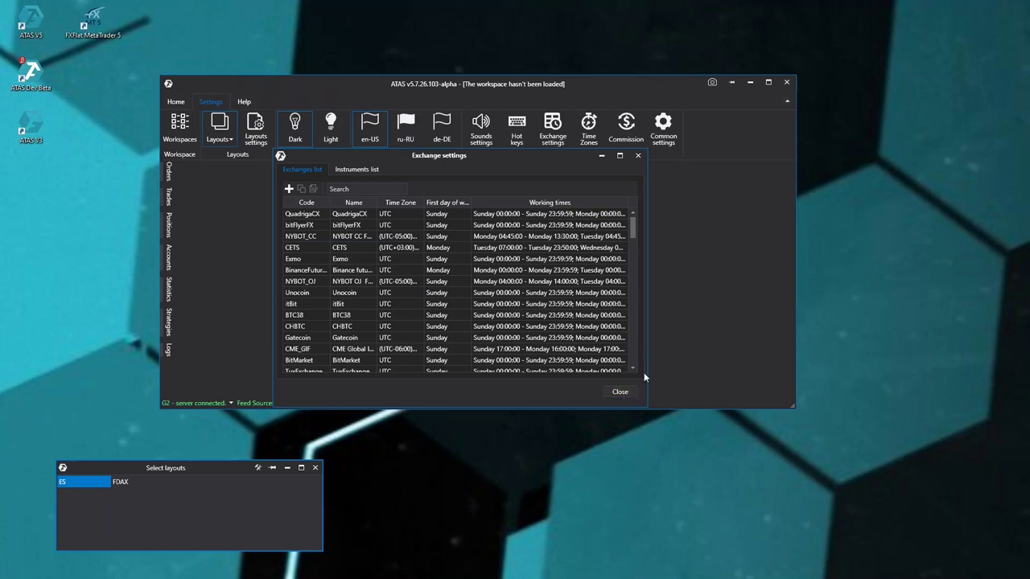
left_click(628, 393)
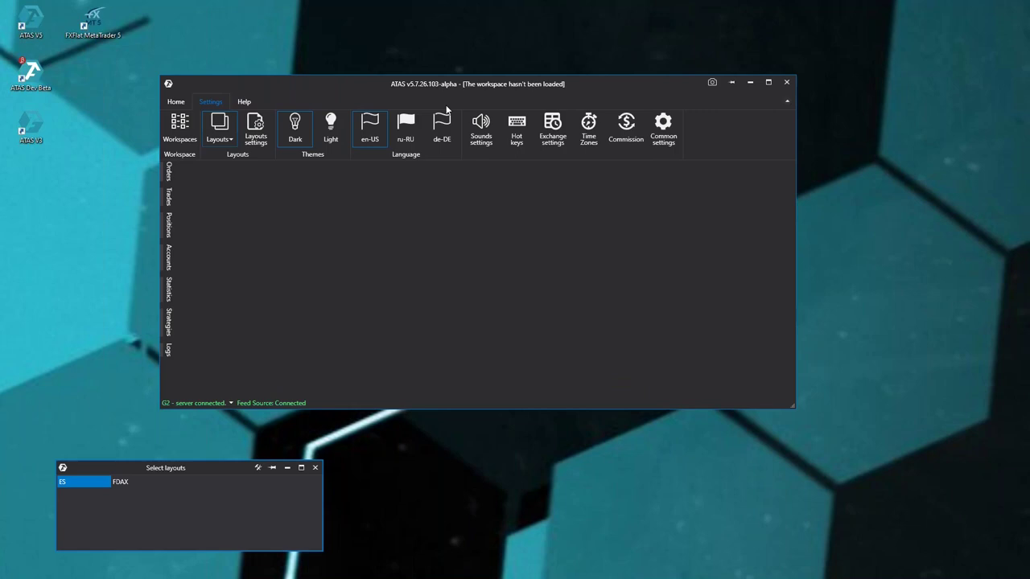
- Check the time zone settings by exchange and cancel without changing them
left_click(588, 124)
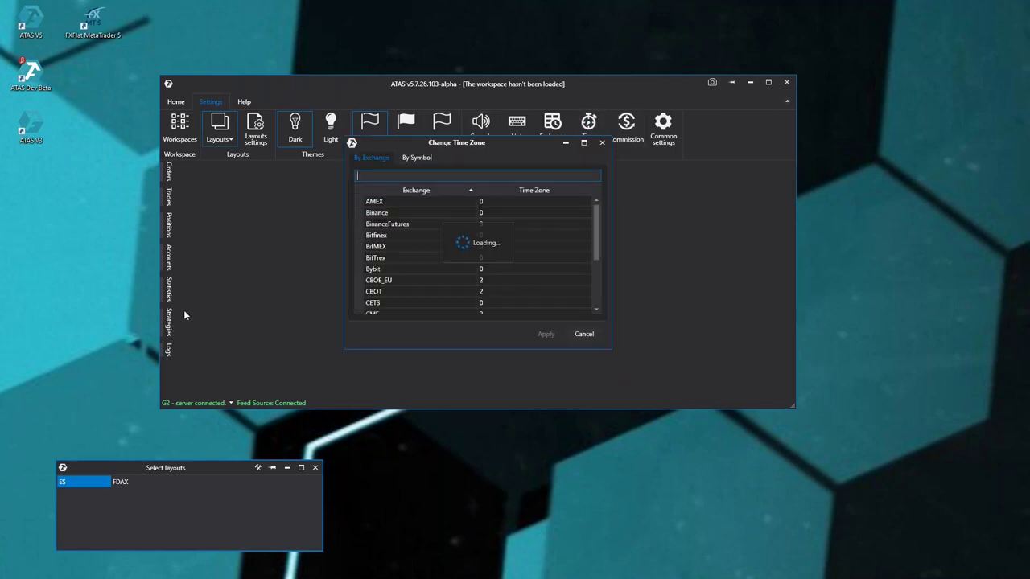
left_click_drag(453, 154, 652, 252)
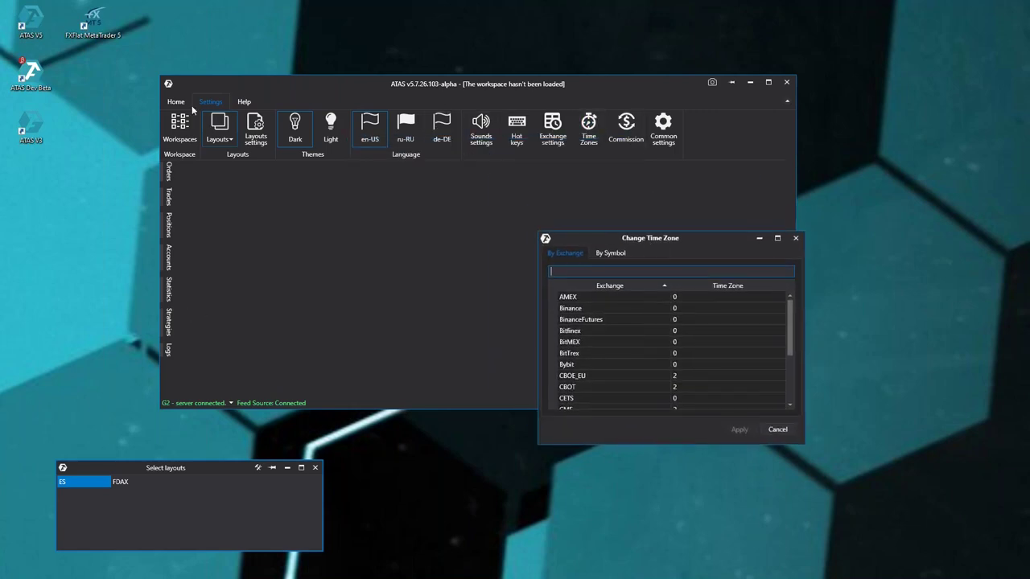
left_click(181, 102)
left_click(777, 429)
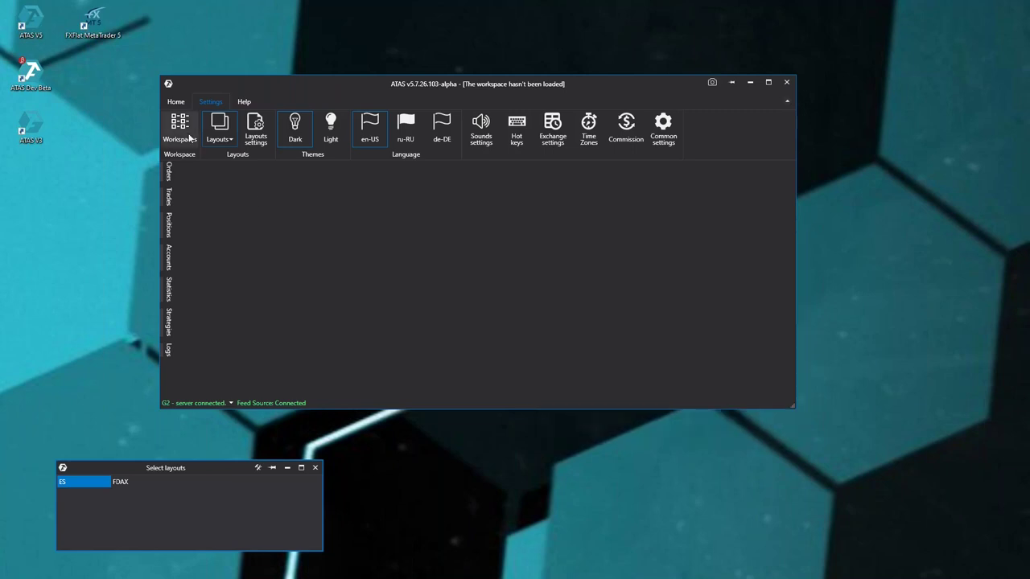
- Open a new E-mini S&P 500 (ES) chart and move it above the layout selection window
left_click(177, 102)
left_click(180, 127)
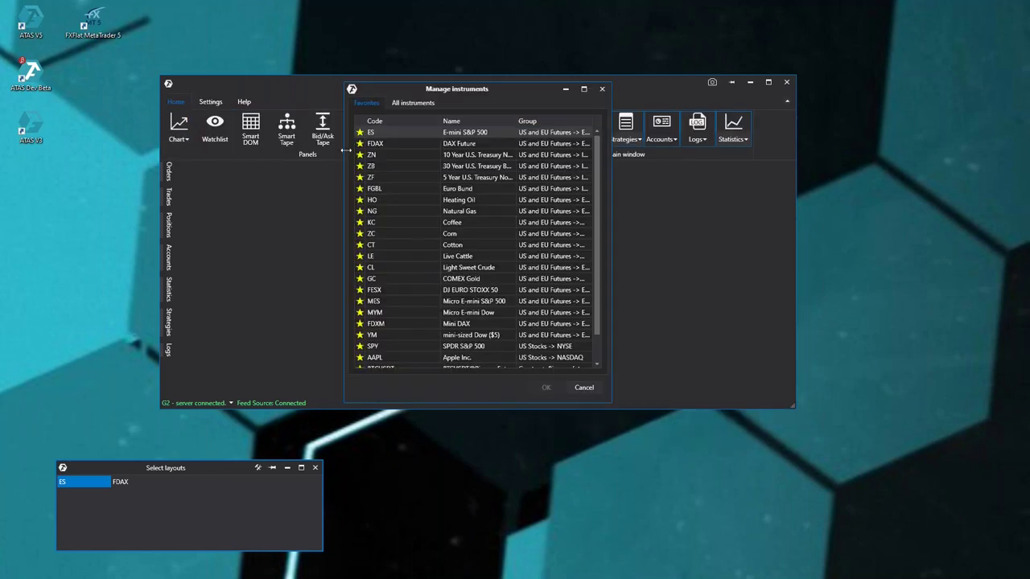
left_click(387, 145)
double_click(387, 145)
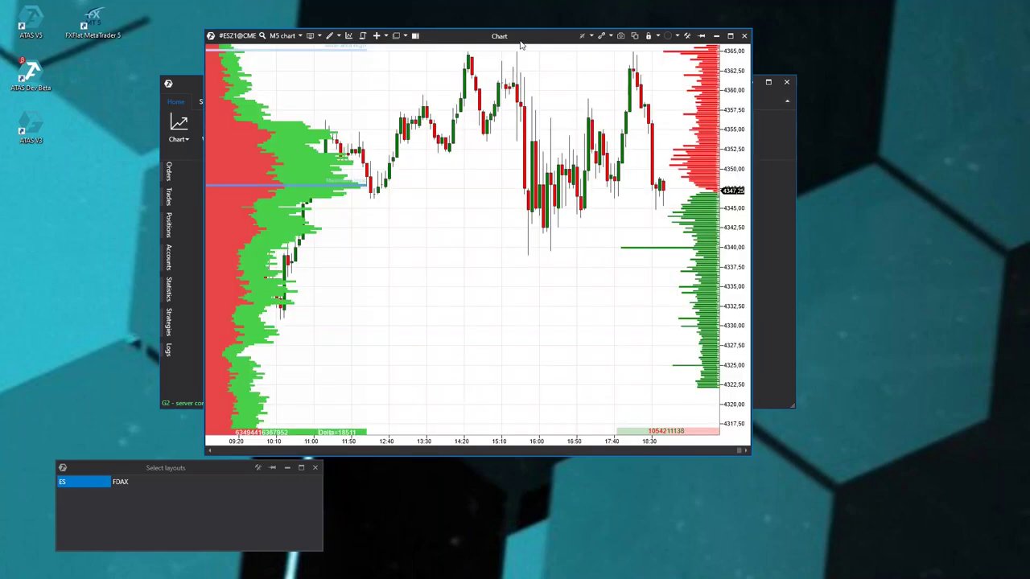
left_click_drag(530, 40, 431, 63)
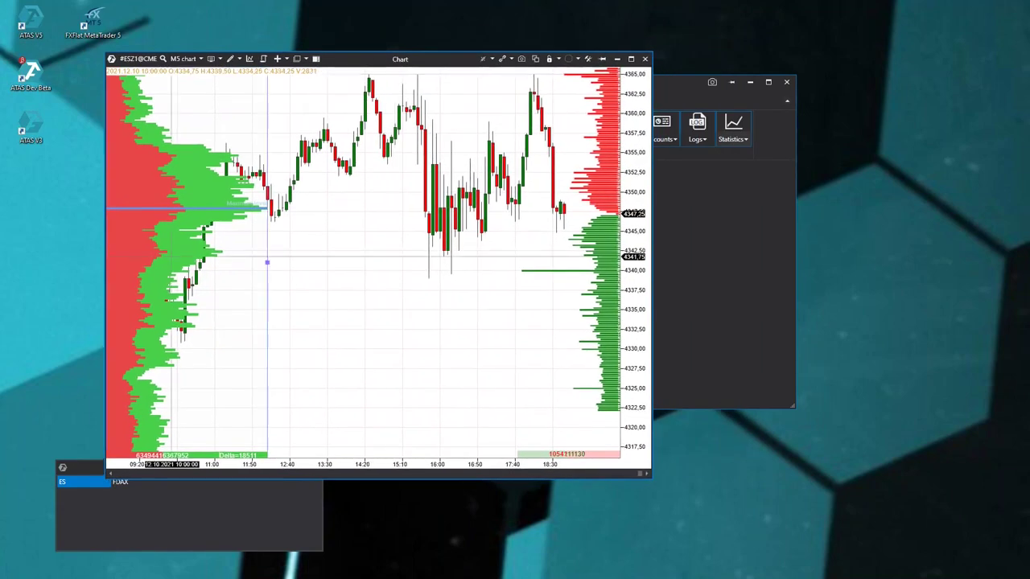
- Remove the indicators from the ES chart so that only the candles are displayed
right_click(346, 304)
left_click(375, 336)
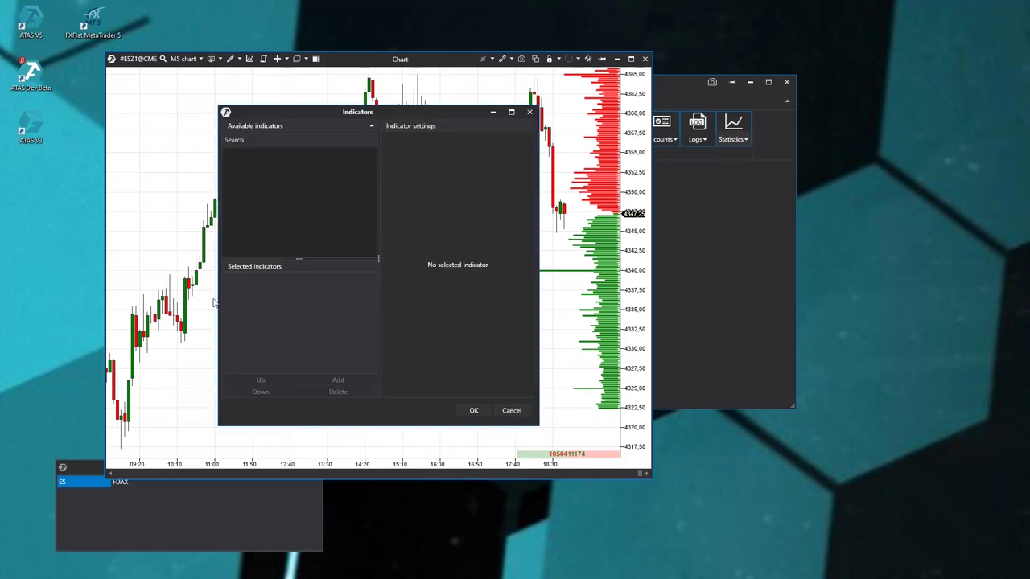
left_click(281, 278)
left_click(338, 392)
left_click(474, 411)
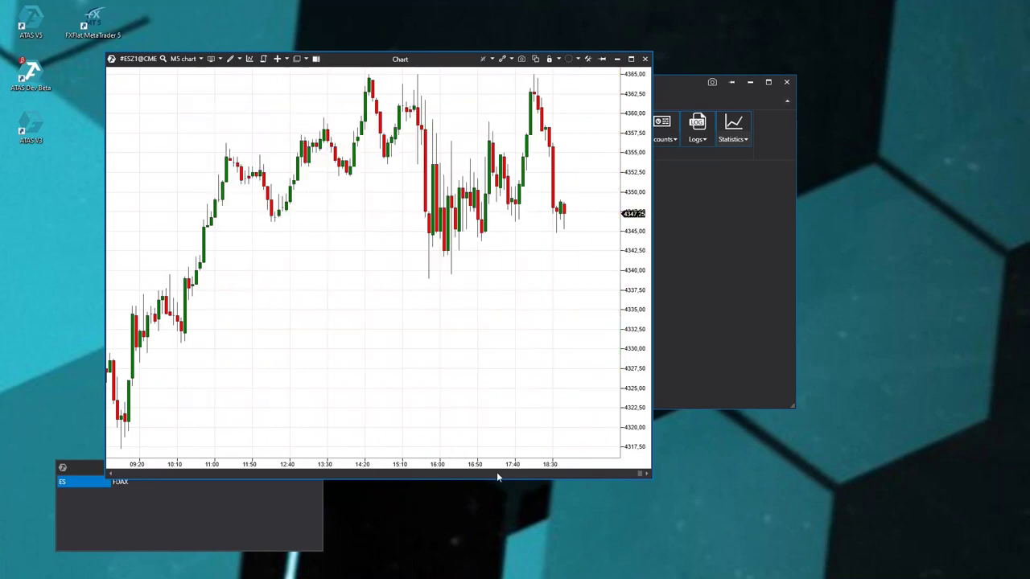
- Switch the ES chart to the M1 timeframe
left_click_drag(495, 467, 372, 464)
left_click(181, 59)
left_click(325, 176)
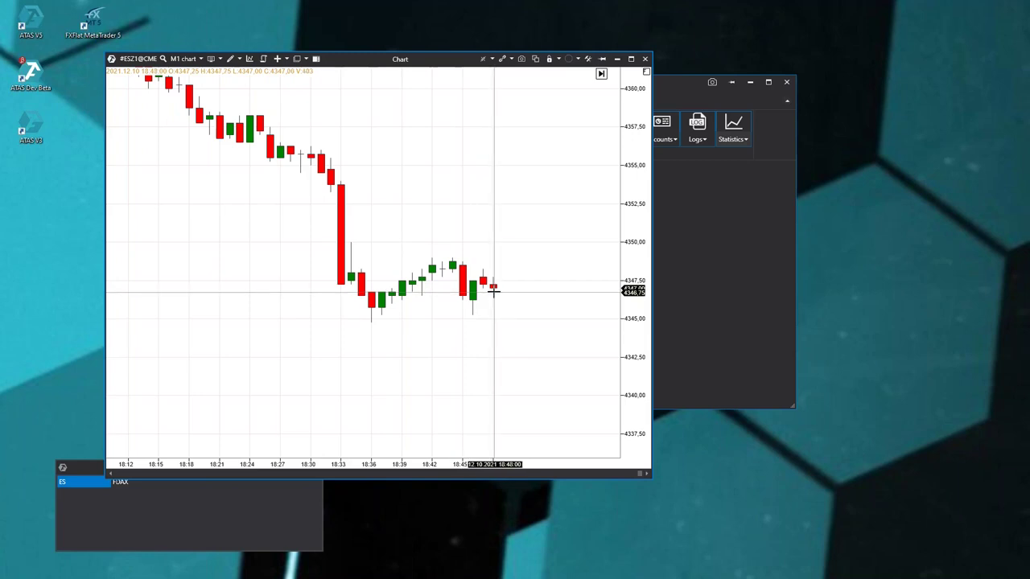
- Move the main window and the ES chart apart so both can be seen, and display the main window's settings commands
left_click(701, 252)
left_click_drag(347, 78, 434, 210)
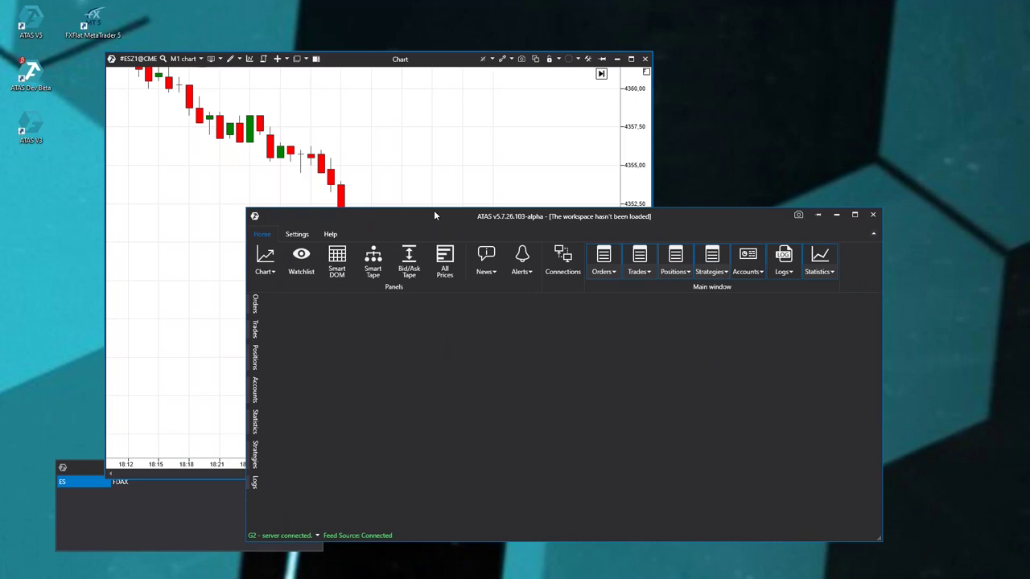
left_click(298, 234)
left_click_drag(450, 226, 253, 217)
left_click_drag(391, 59, 664, 46)
left_click(218, 211)
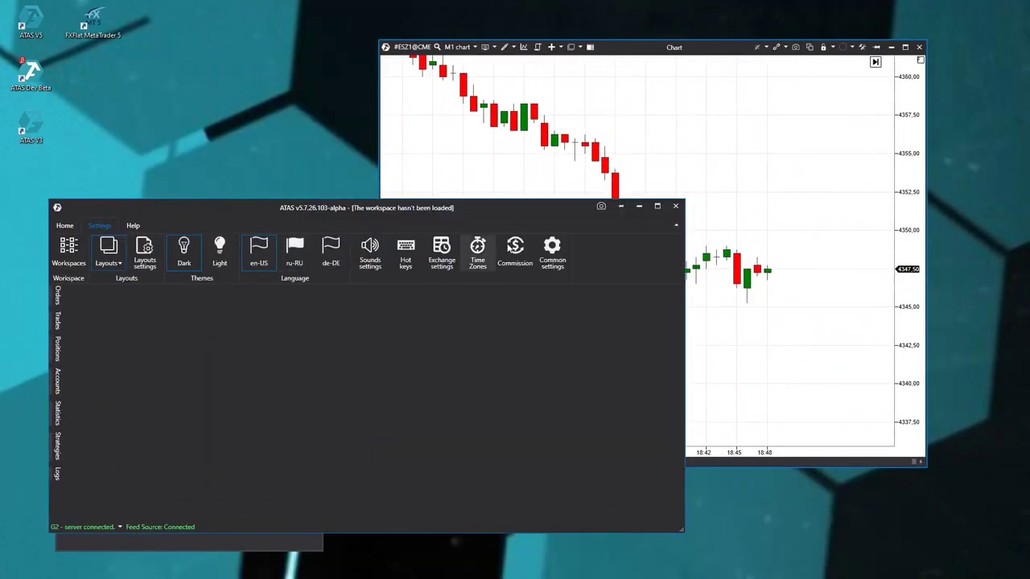
- Search the time zone settings by symbol for ES and look through the matching instruments
left_click(478, 251)
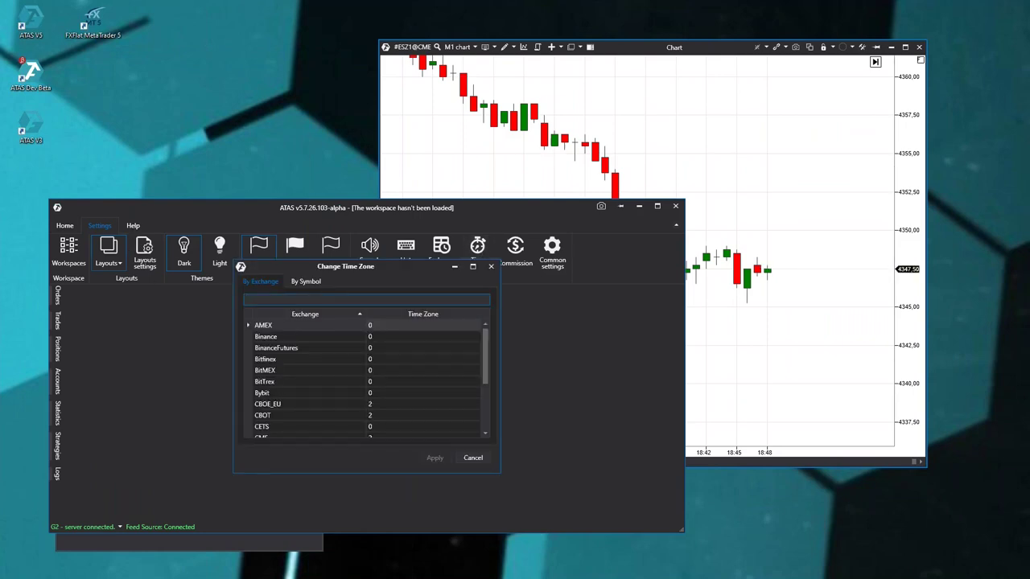
left_click(301, 282)
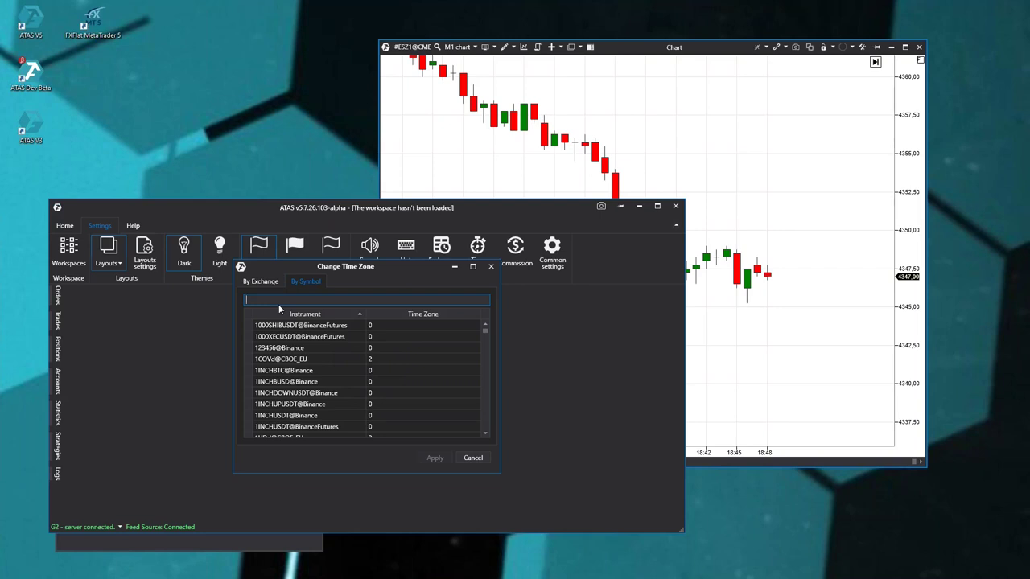
type("ES")
scroll(446, 401, "down", 15)
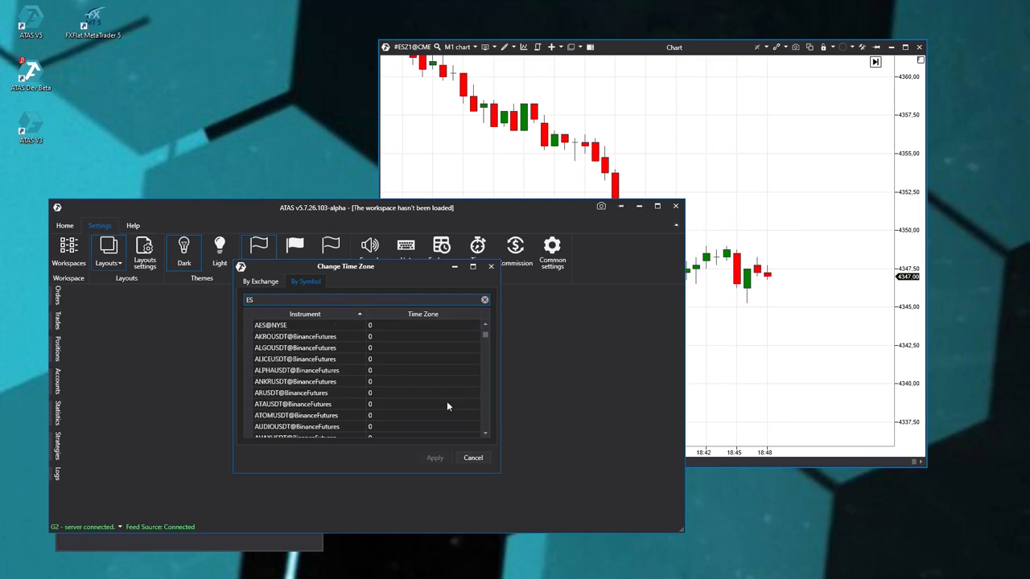
scroll(447, 403, "up", 6)
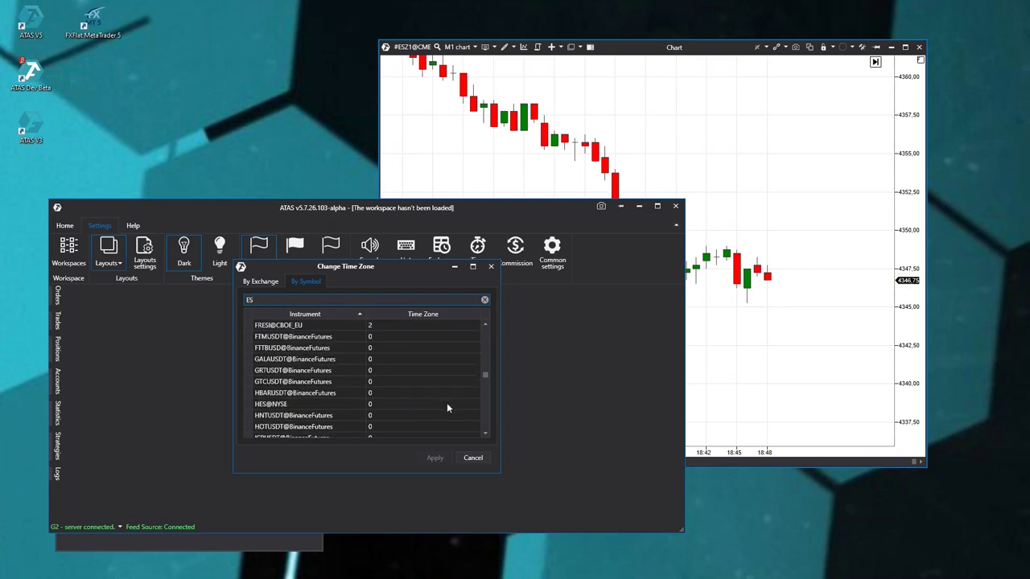
scroll(339, 365, "down", 5)
scroll(405, 346, "down", 2)
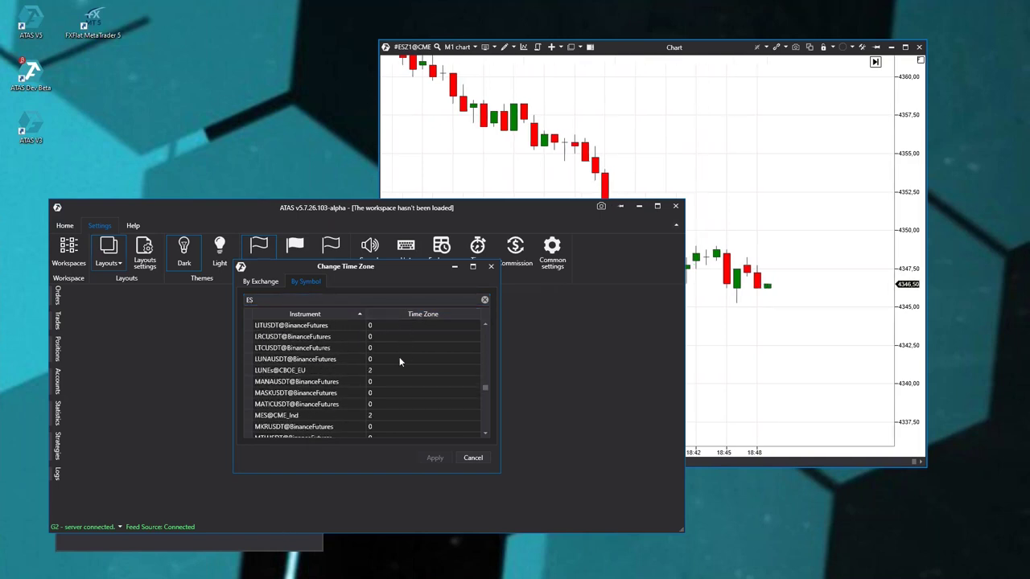
left_click(396, 370)
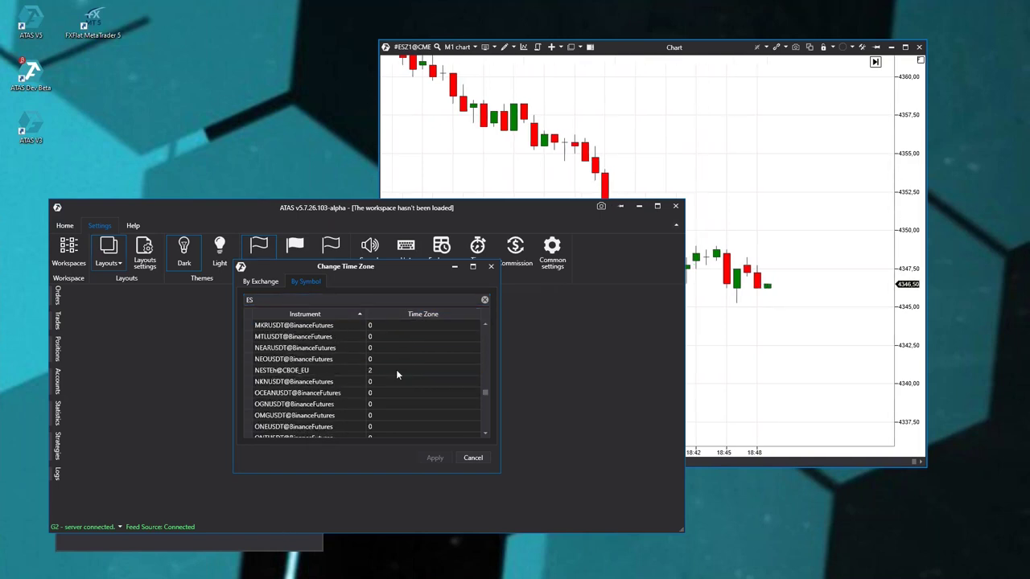
scroll(331, 372, "down", 5)
scroll(331, 372, "down", 15)
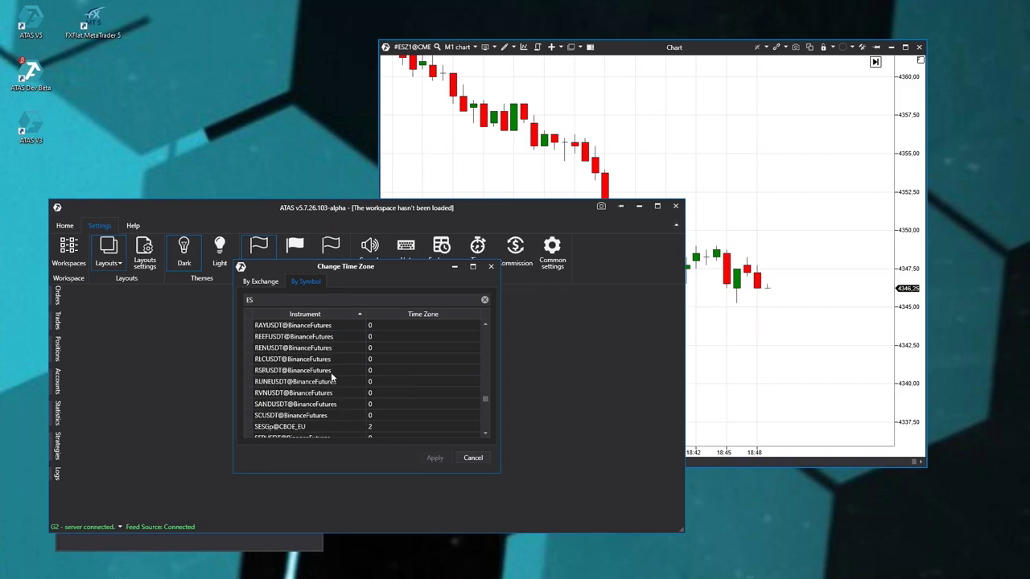
scroll(330, 375, "up", 3)
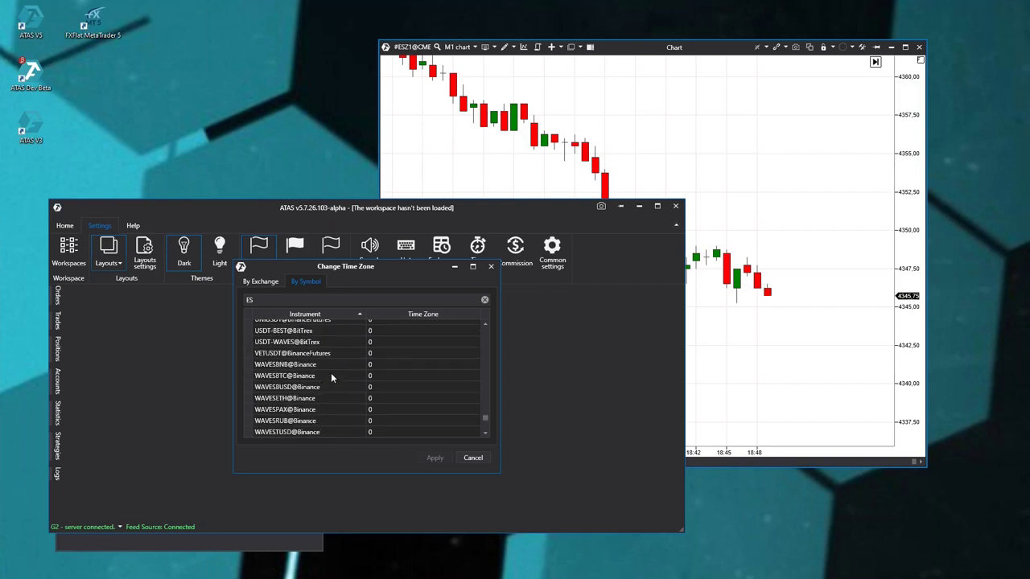
scroll(331, 376, "up", 1)
scroll(330, 374, "up", 8)
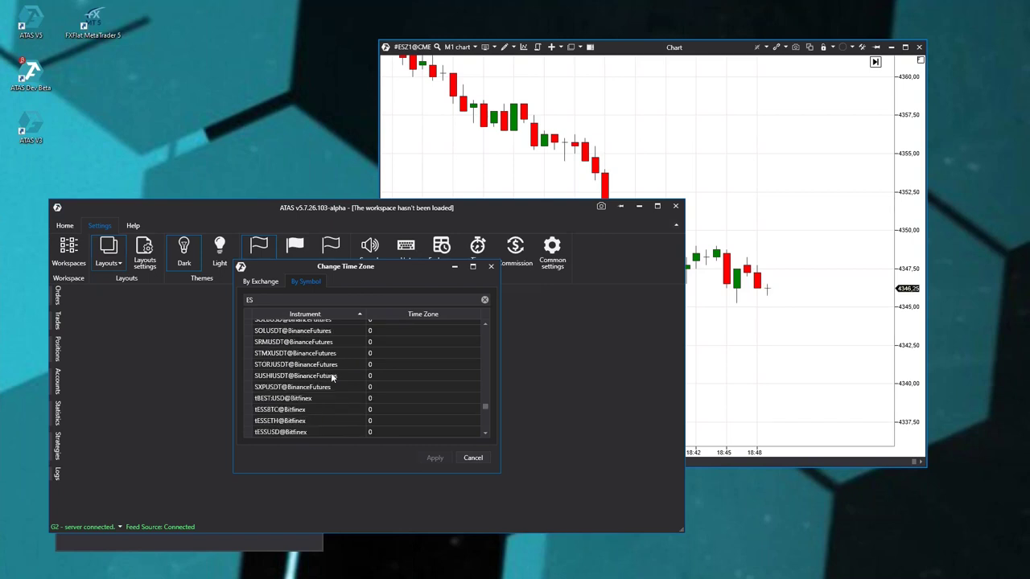
- Set the CME exchange's time zone to 4, apply it and check the ES chart's time axis
left_click(270, 281)
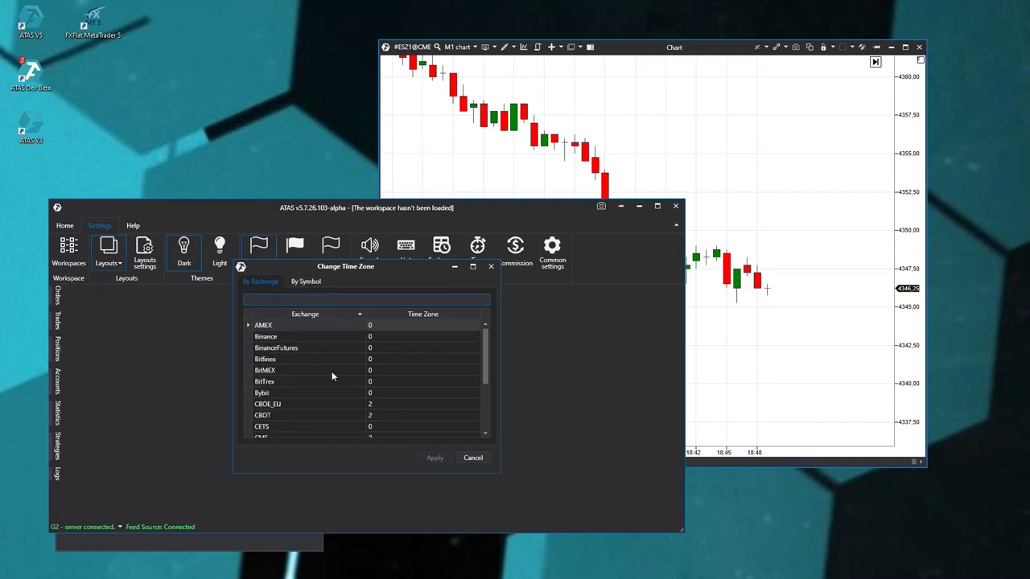
scroll(330, 371, "down", 3)
scroll(386, 387, "up", 3)
scroll(294, 351, "down", 3)
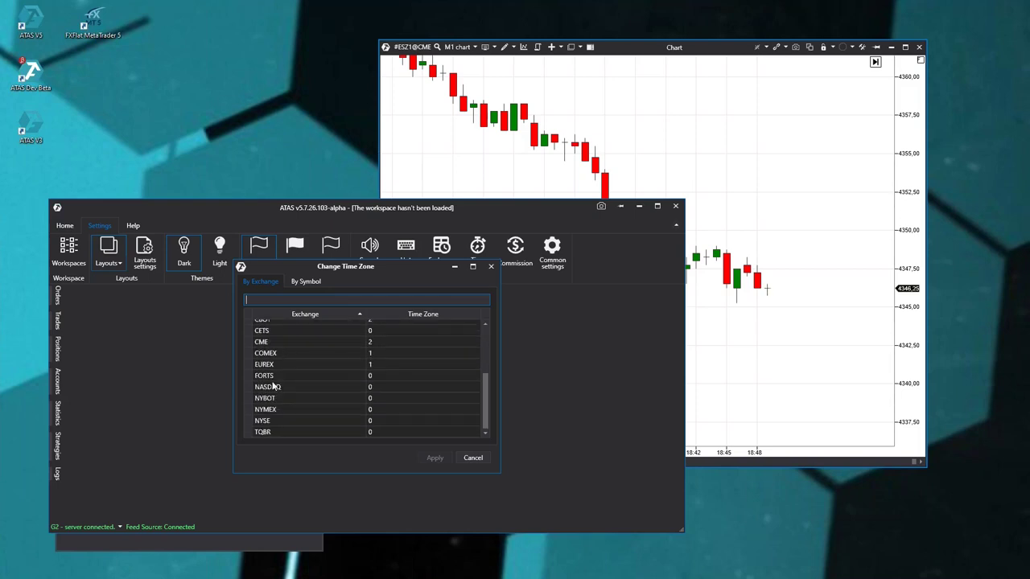
left_click(279, 344)
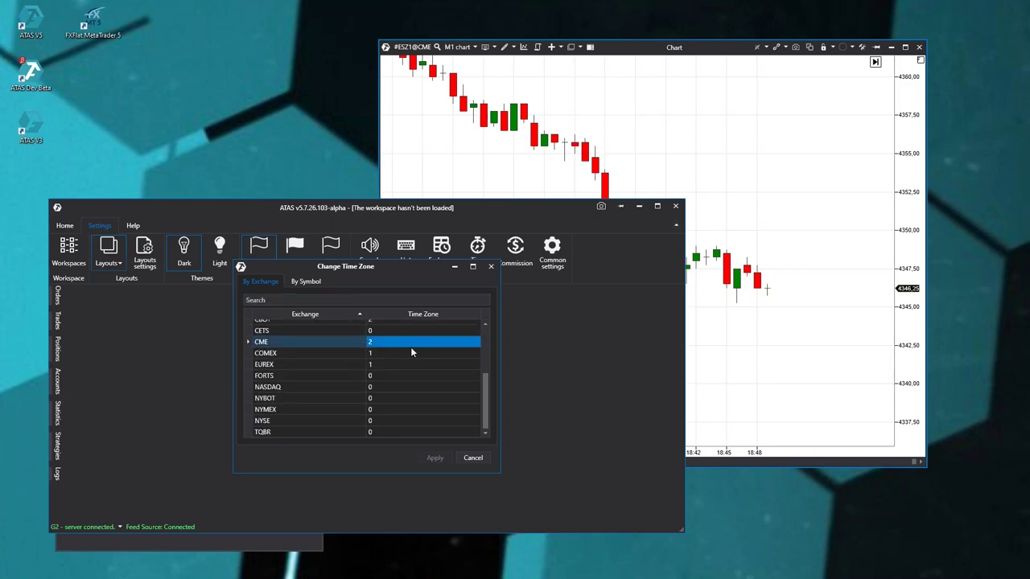
left_click(391, 342)
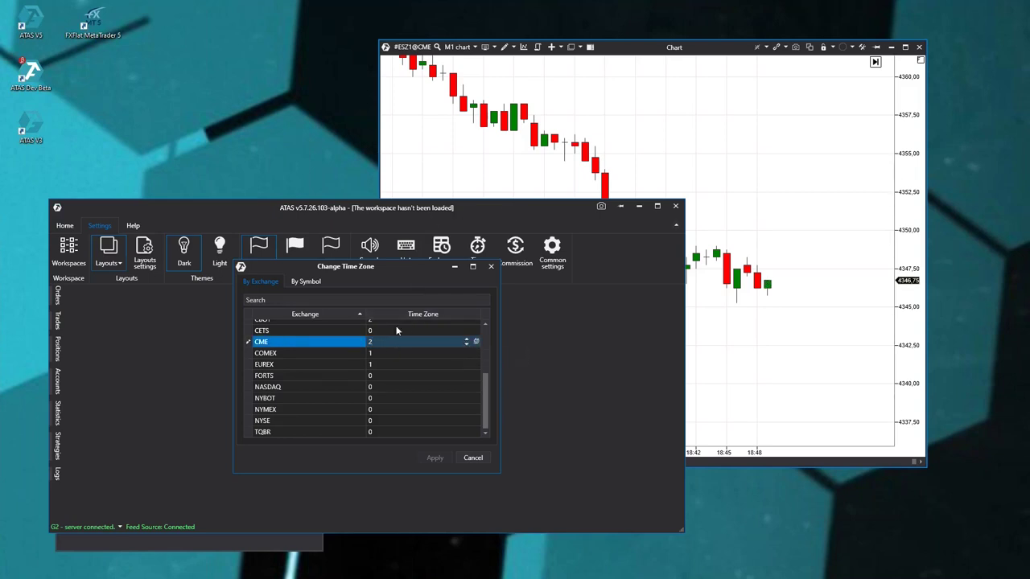
left_click(467, 340)
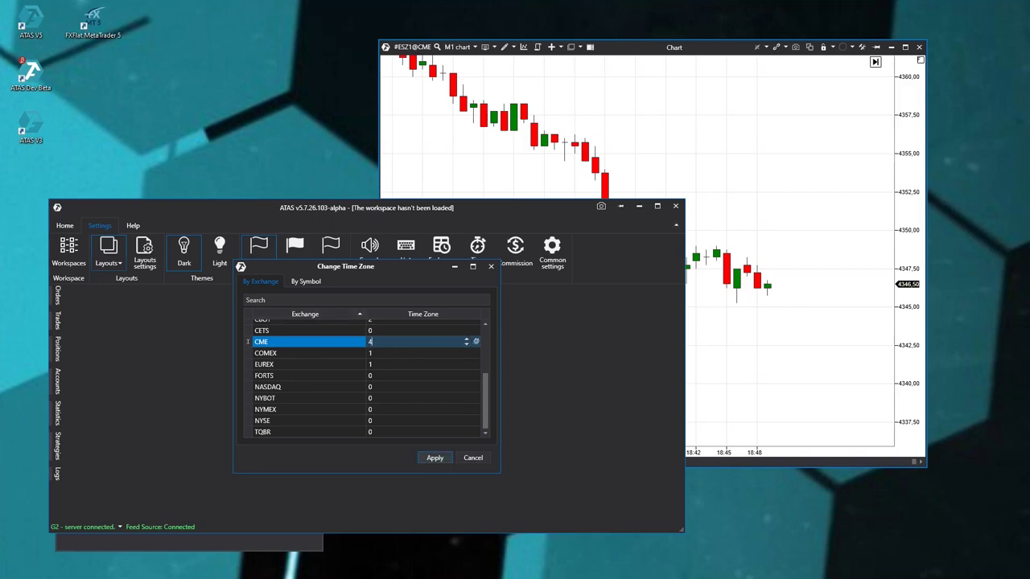
left_click(431, 454)
left_click(845, 381)
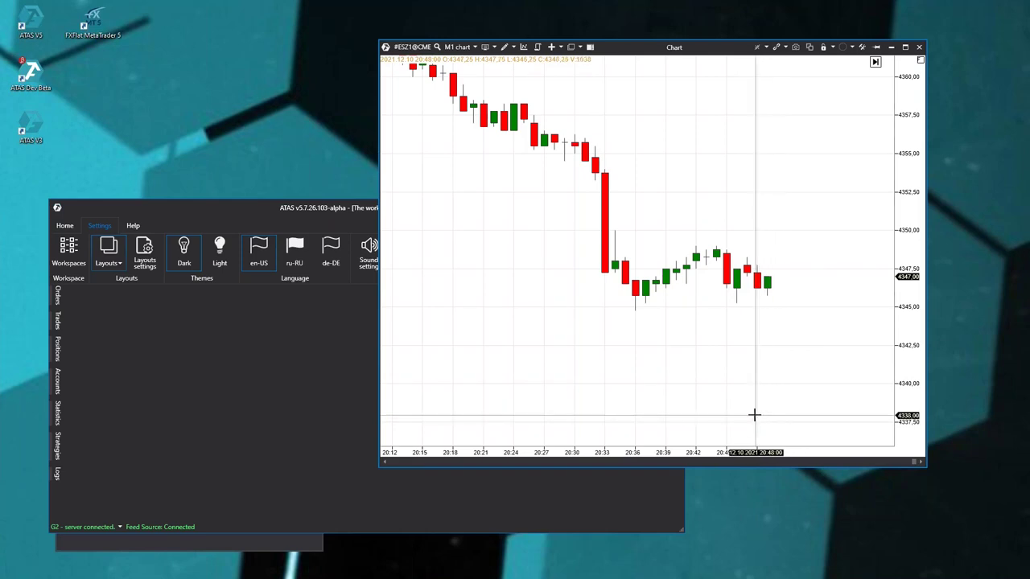
- Set the CME exchange's time zone to 2, apply it and check the ES chart's time axis again
left_click(277, 404)
left_click(480, 251)
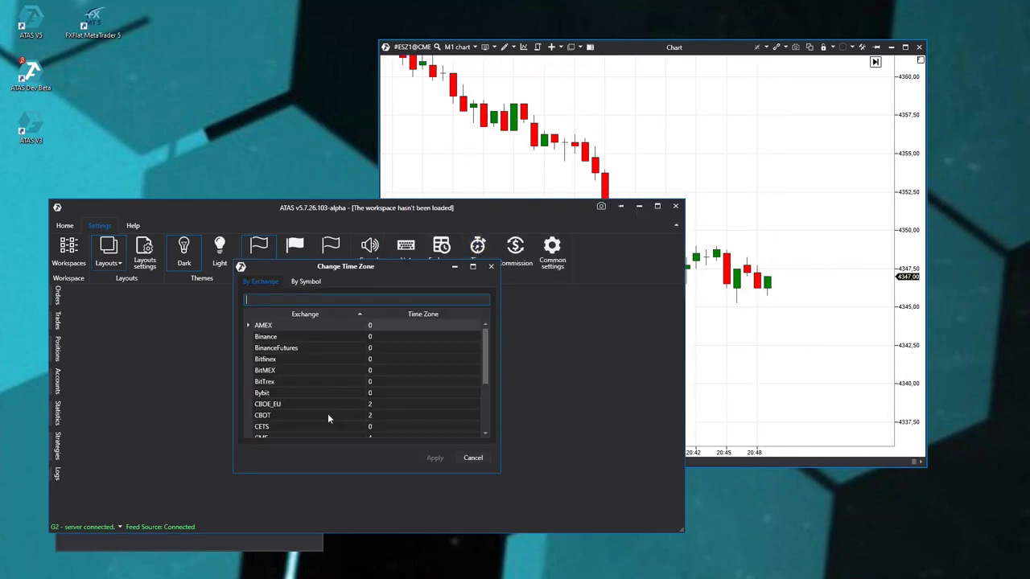
scroll(406, 417, "down", 3)
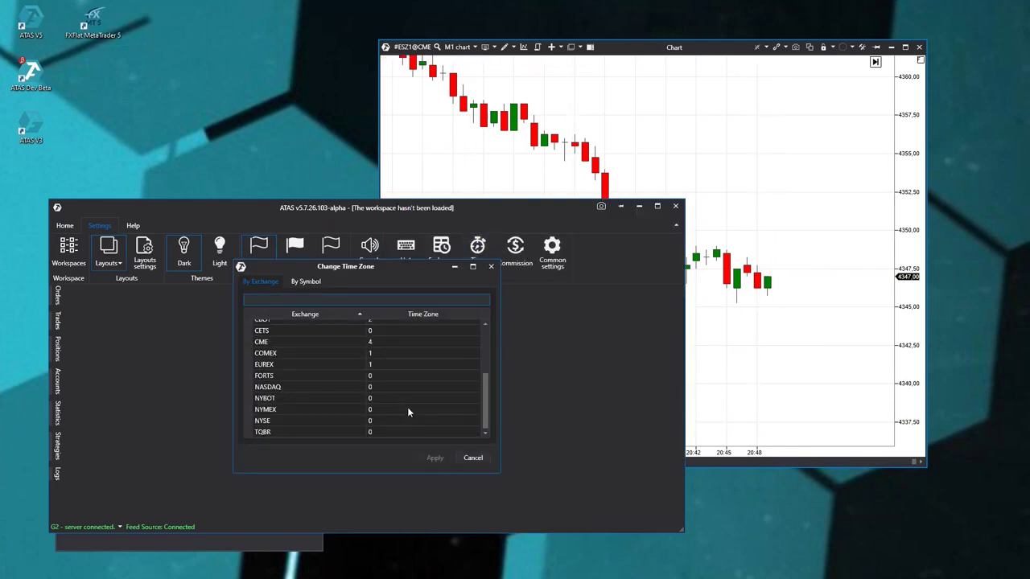
left_click(400, 345)
left_click(466, 344)
left_click(466, 344)
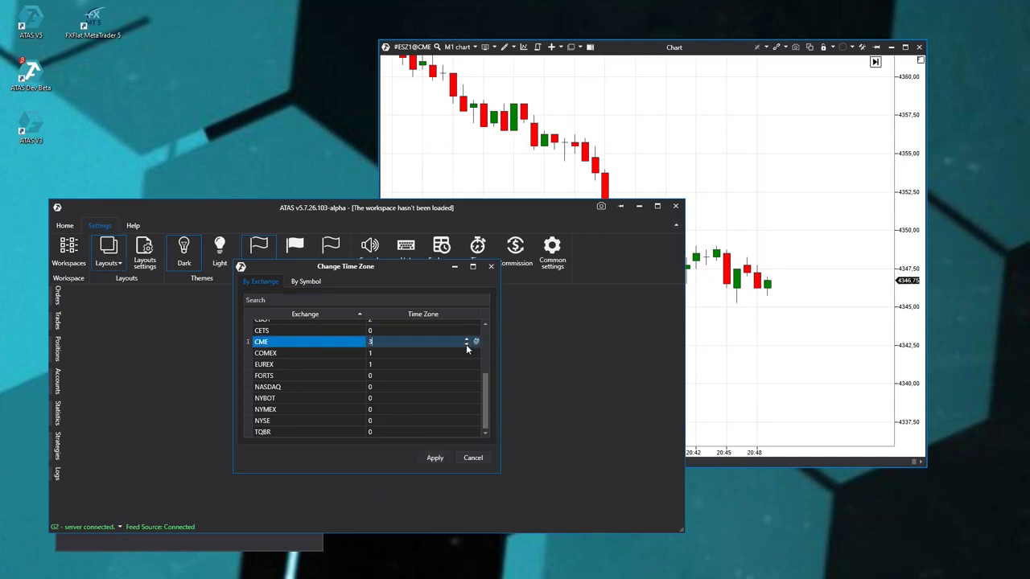
left_click(435, 458)
left_click(811, 386)
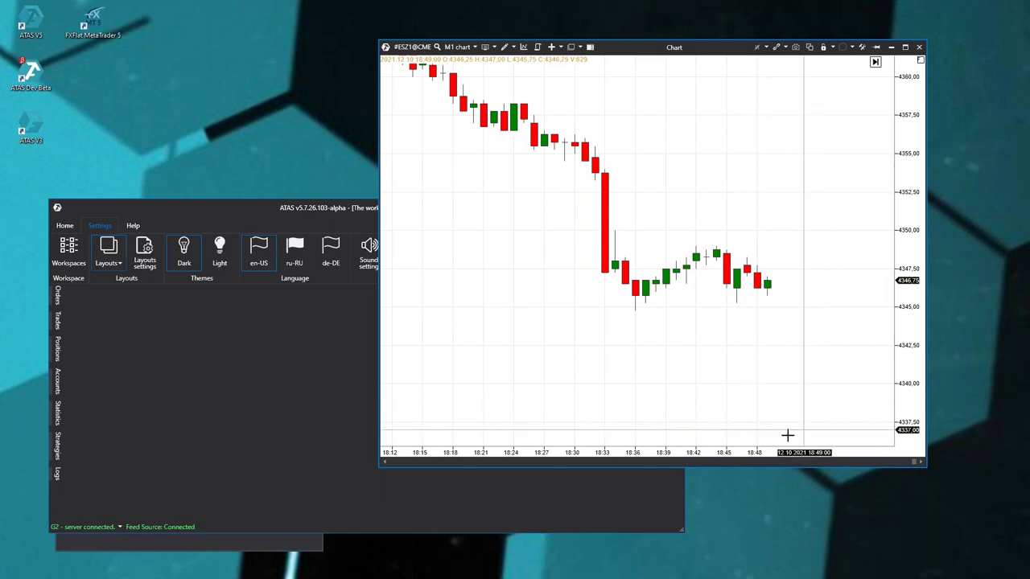
- Examine the commission per instrument and the common commission field in the commission settings, and close them without changes
left_click(643, 487)
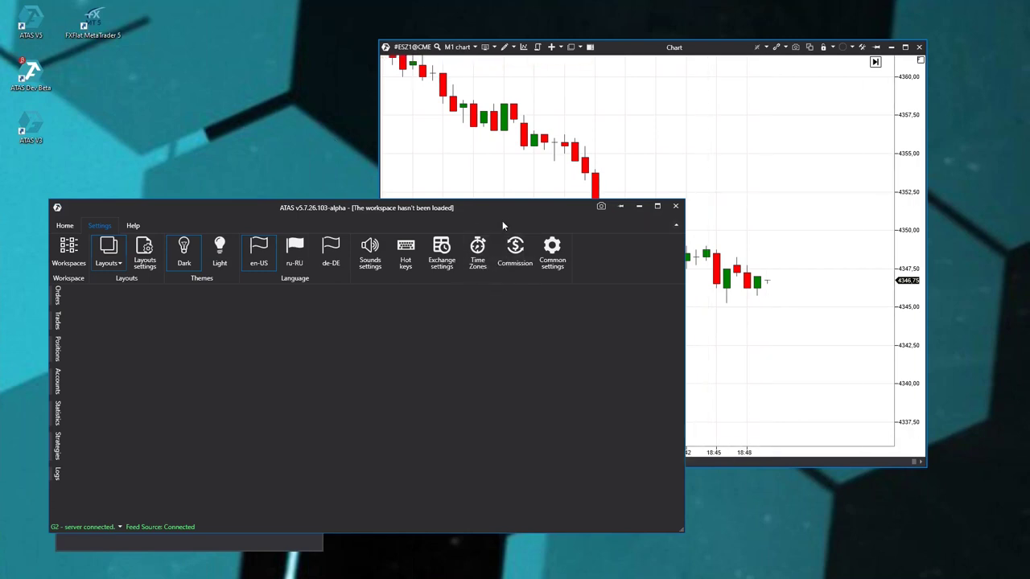
left_click_drag(507, 215, 411, 178)
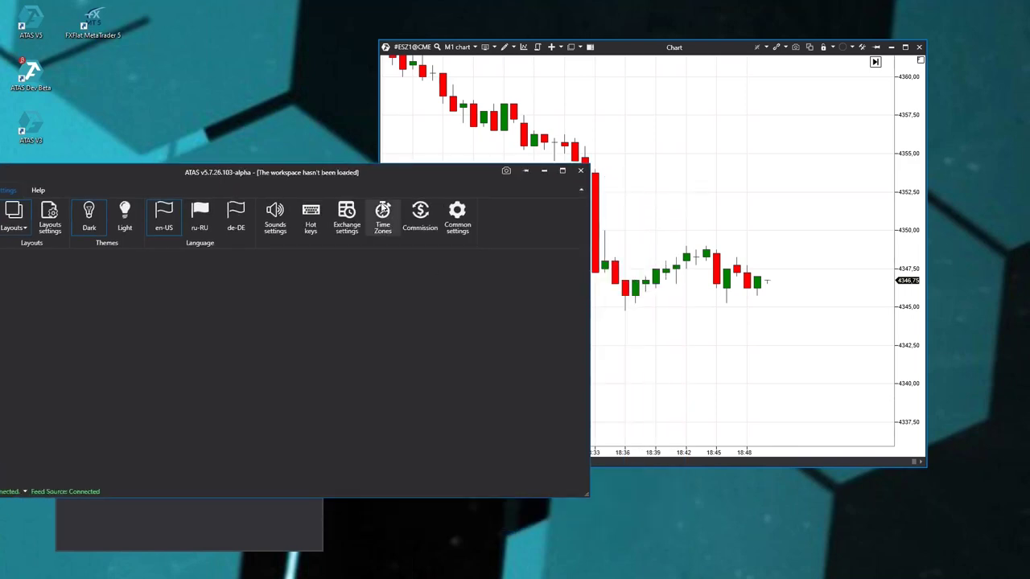
left_click(416, 215)
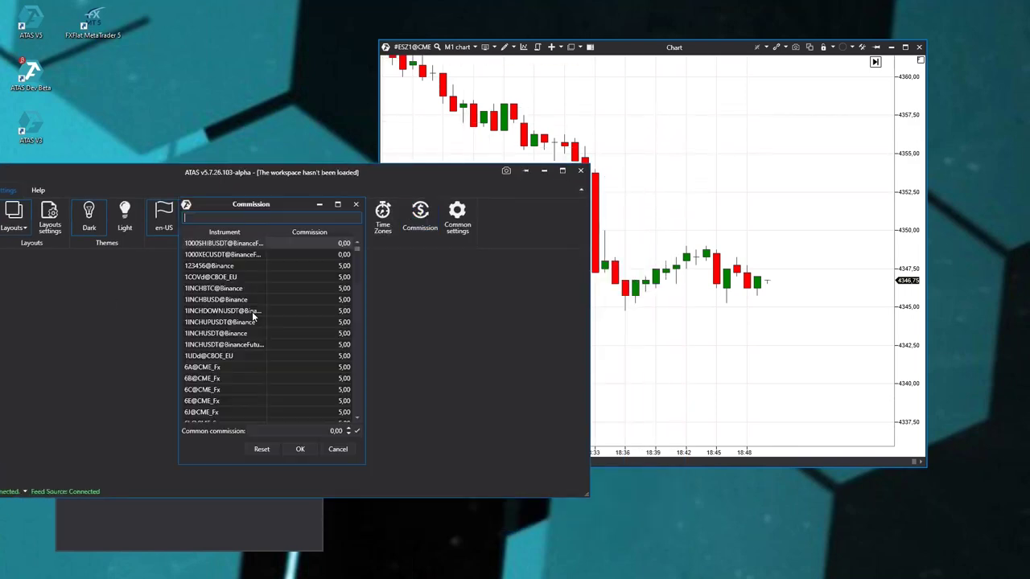
scroll(285, 297, "down", 15)
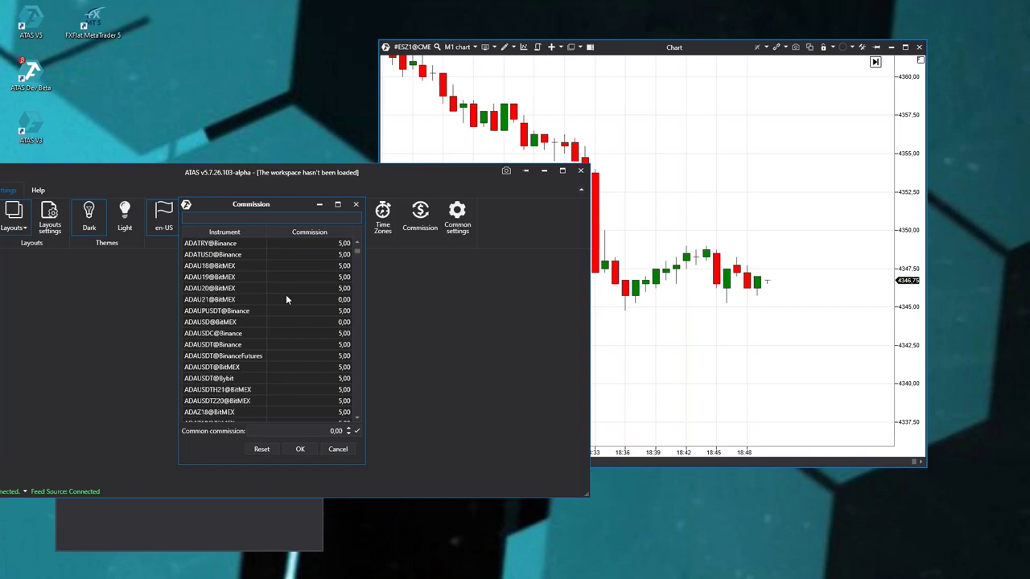
scroll(244, 366, "up", 5)
key("Tab")
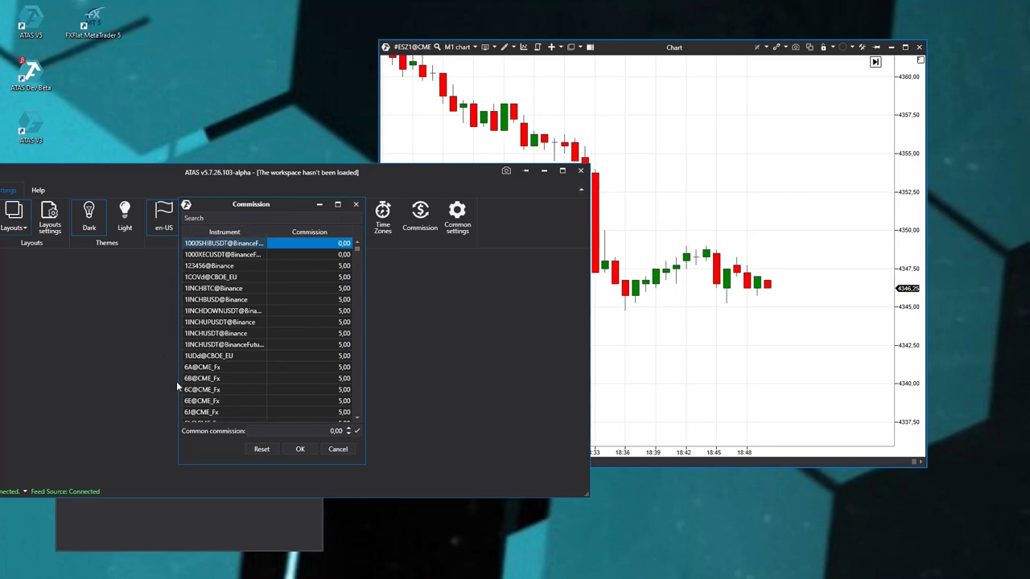
key("Tab")
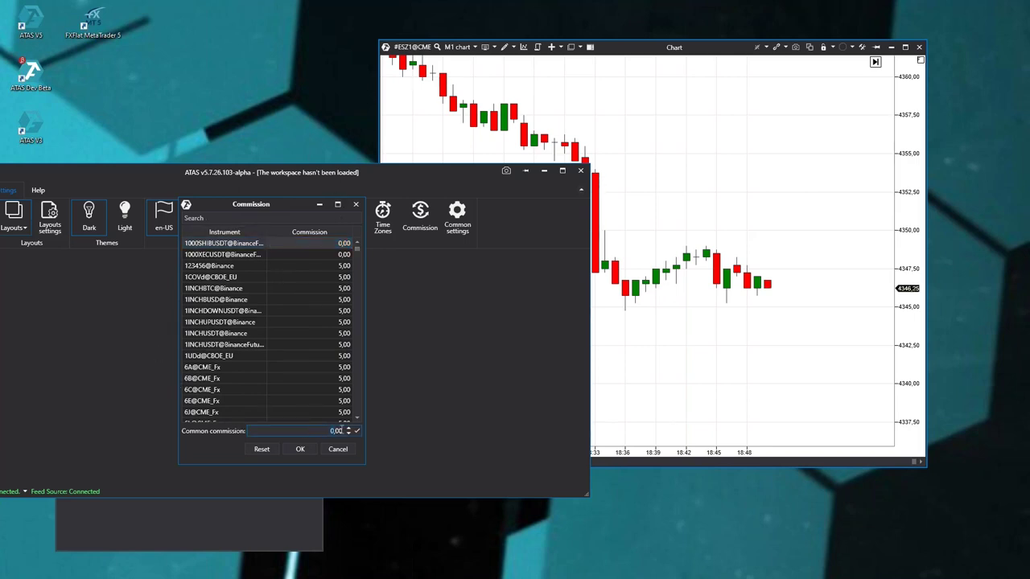
left_click(358, 206)
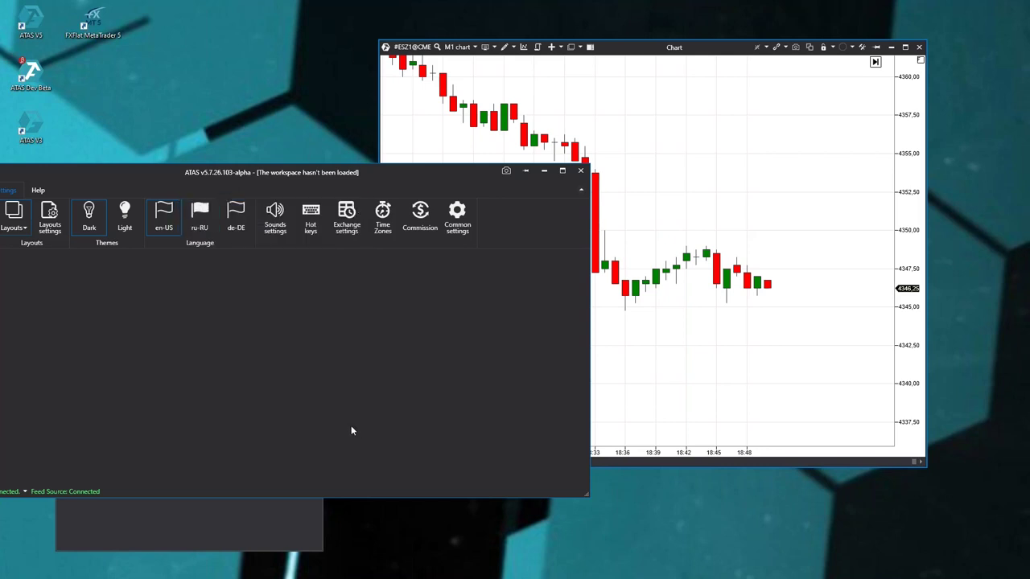
- Examine the value area percent and continuous profile source options in the common settings, and close them without changes
left_click_drag(136, 165, 318, 112)
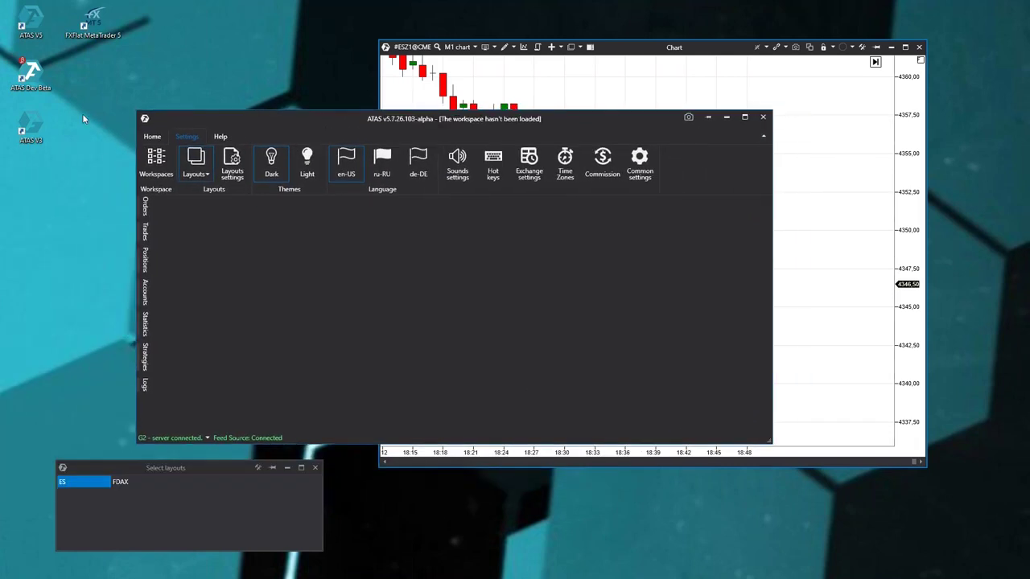
left_click(639, 161)
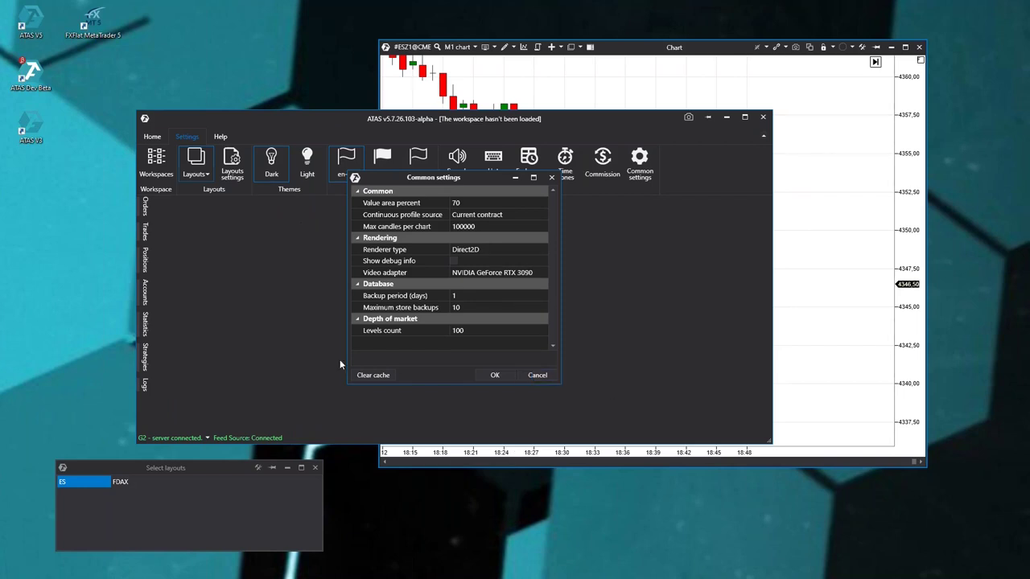
left_click(469, 205)
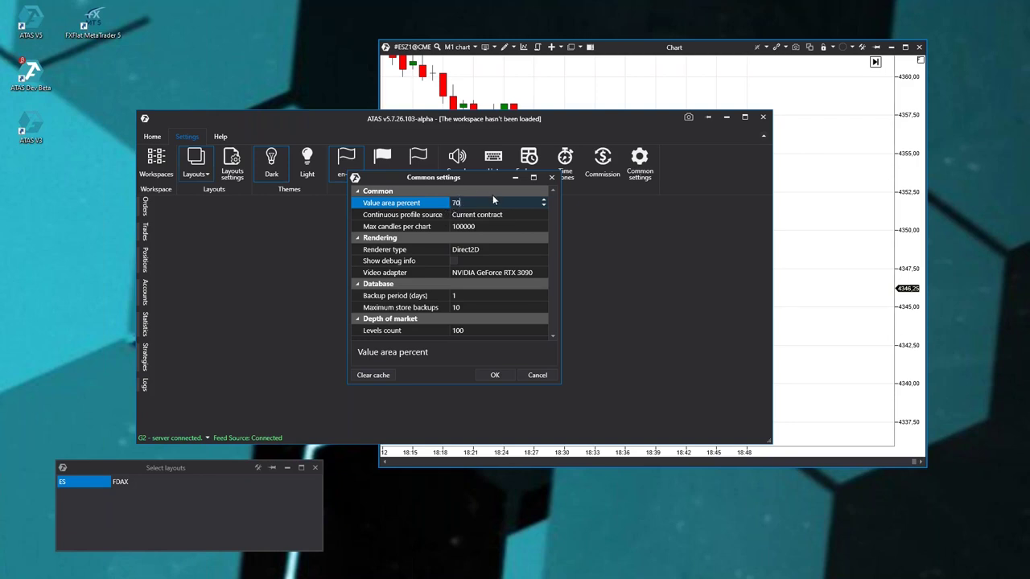
left_click(379, 215)
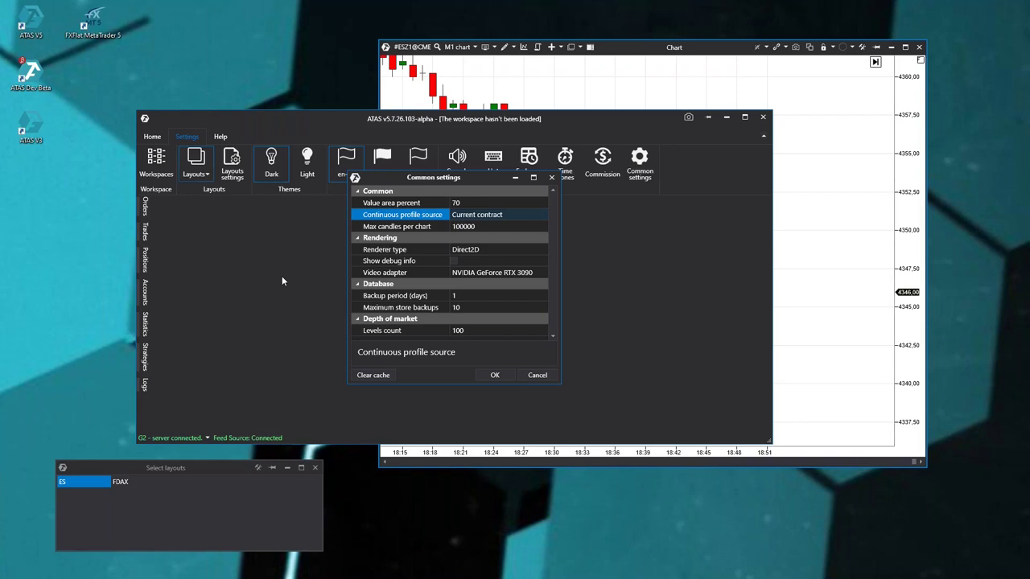
left_click(507, 214)
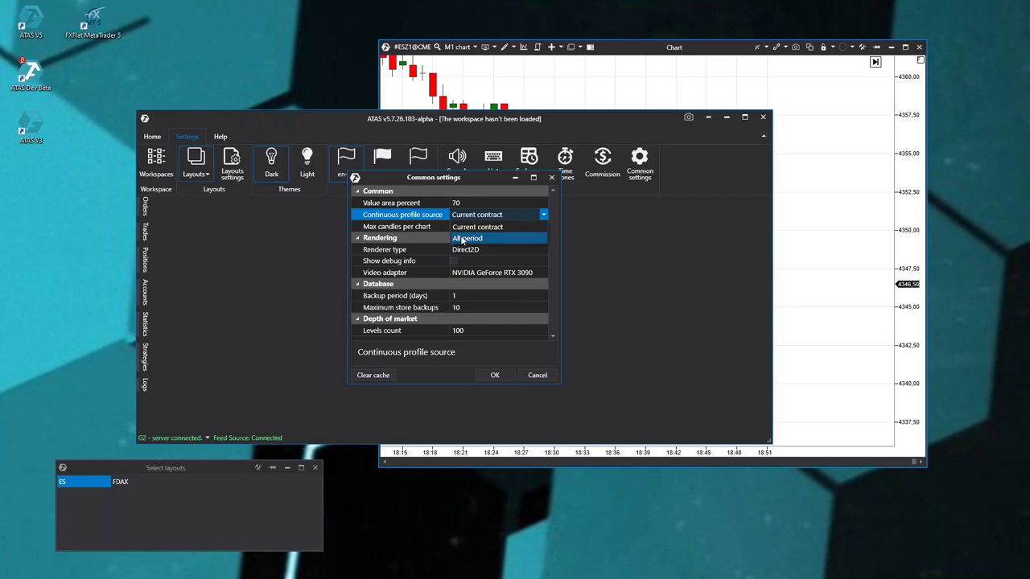
left_click(476, 227)
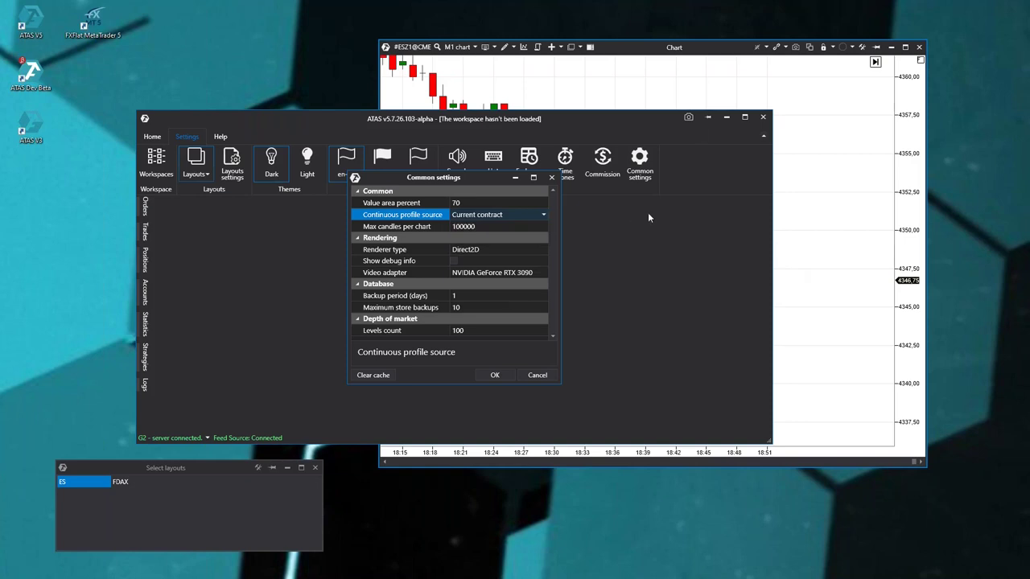
left_click(535, 375)
- Add a Fixed TPO and Profile drawing to the ES chart
left_click(832, 269)
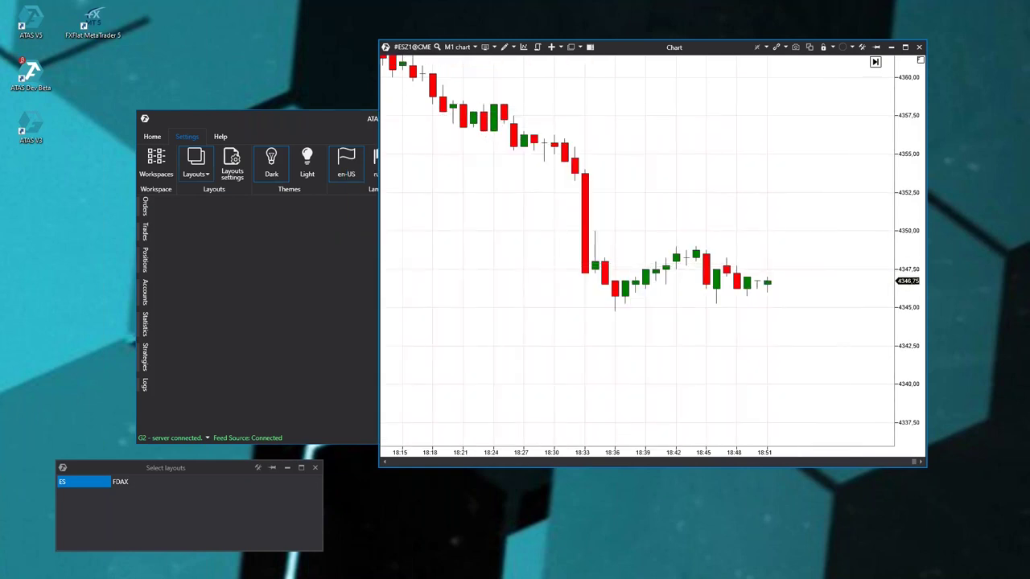
right_click(592, 159)
left_click(571, 138)
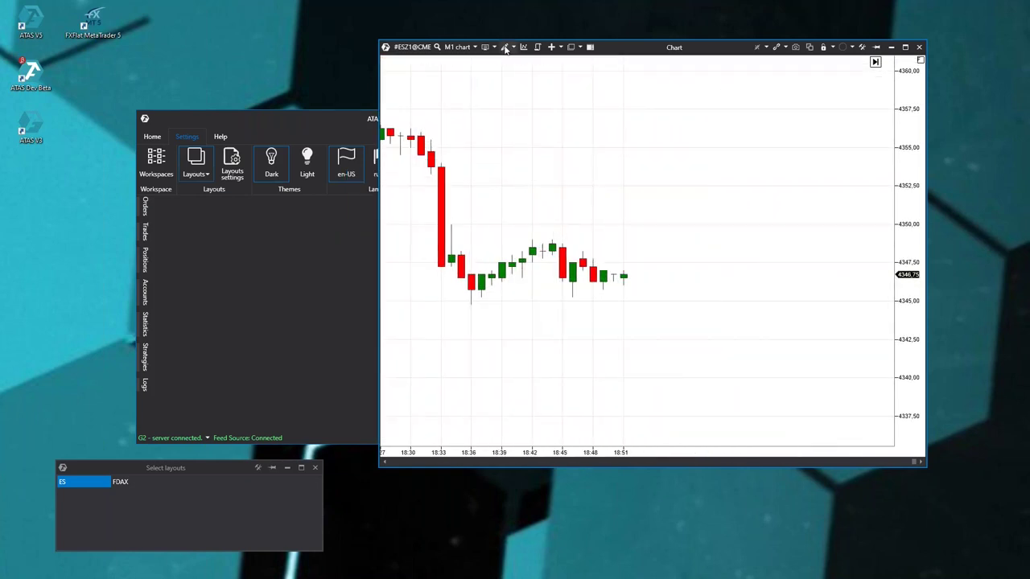
left_click(505, 47)
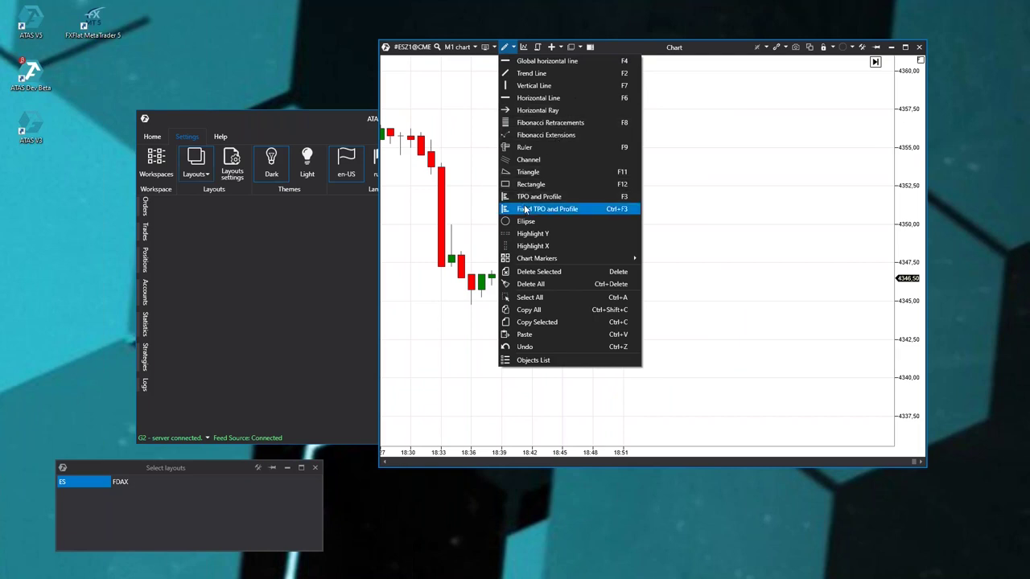
left_click(547, 209)
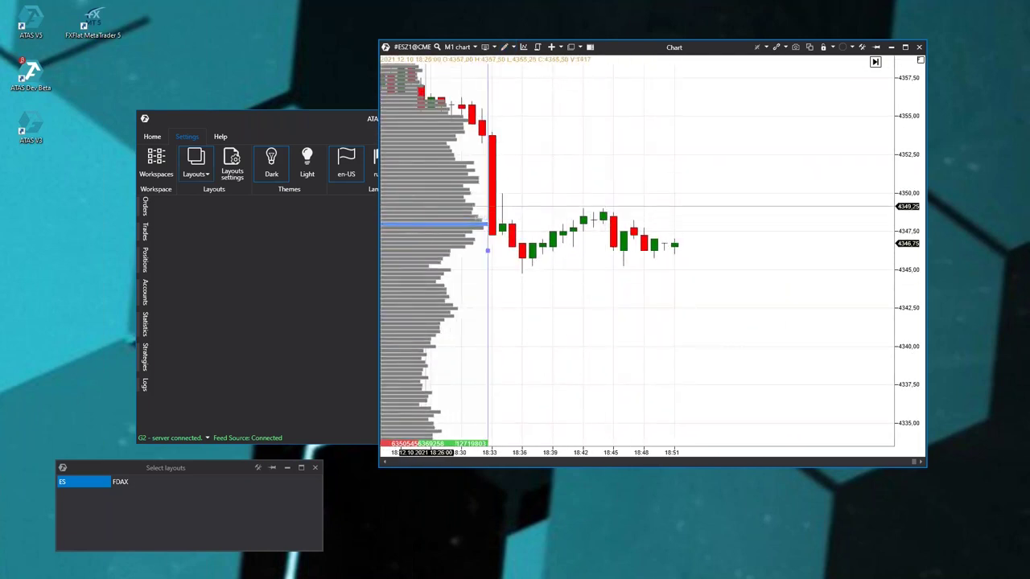
- Set the Fixed TPO and Profile's period to Contract and inspect the resulting profile on the chart
double_click(450, 241)
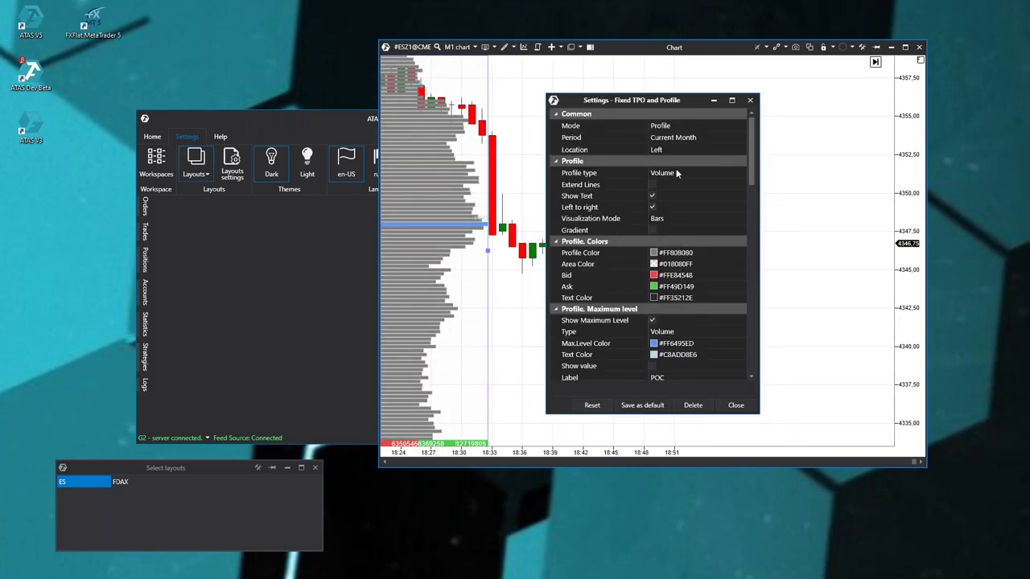
left_click(698, 137)
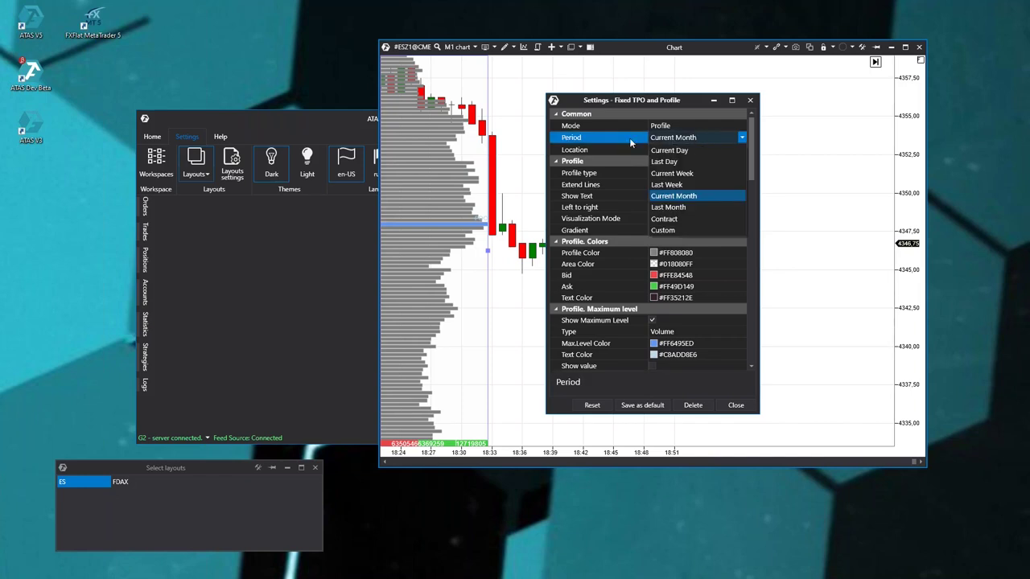
left_click(668, 218)
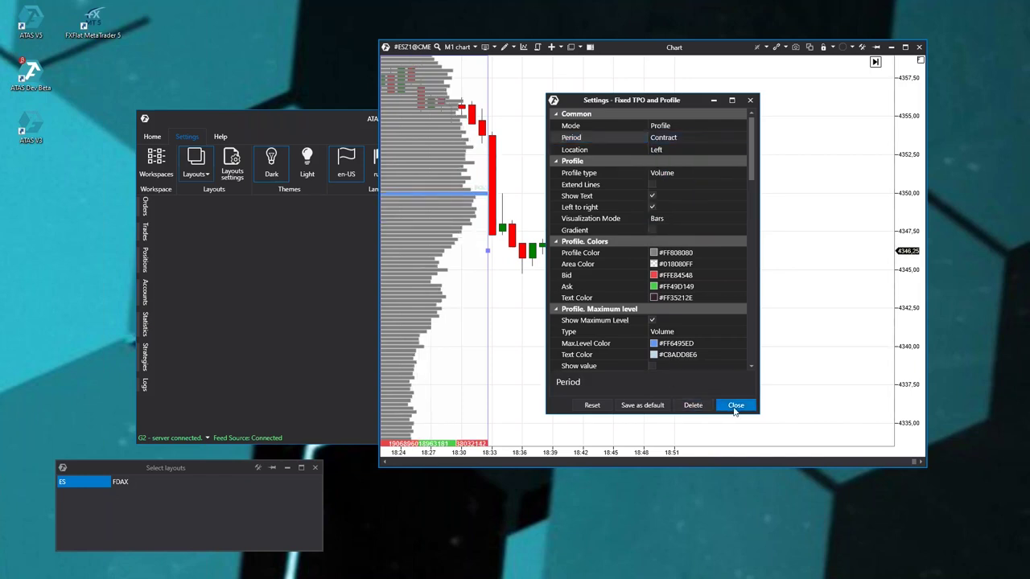
left_click(736, 405)
left_click_drag(667, 166, 626, 327)
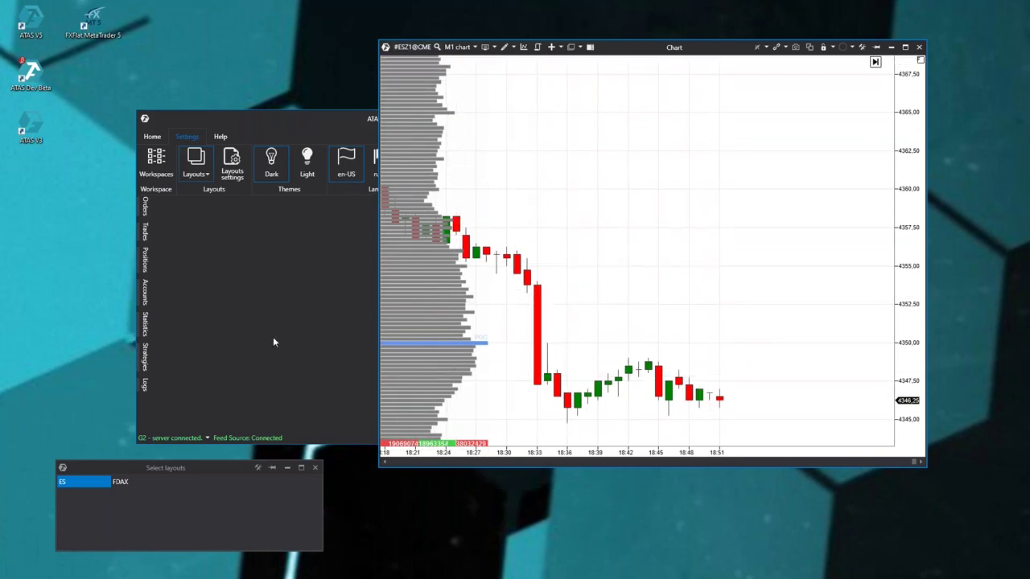
left_click_drag(479, 453, 471, 354)
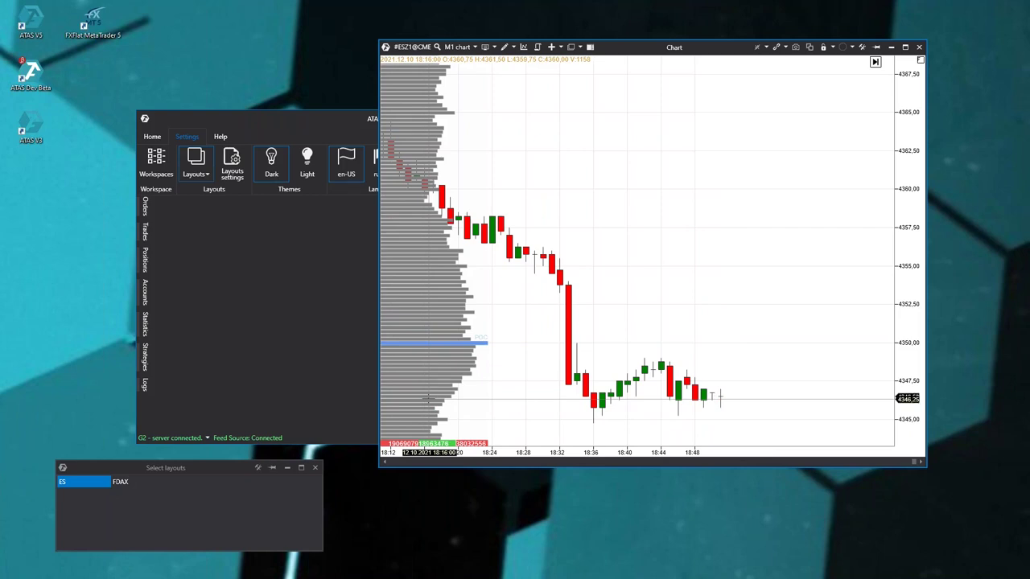
- Reopen the common settings, keep the continuous profile source at Current contract and examine the maximum candles per chart
left_click(304, 331)
left_click(640, 160)
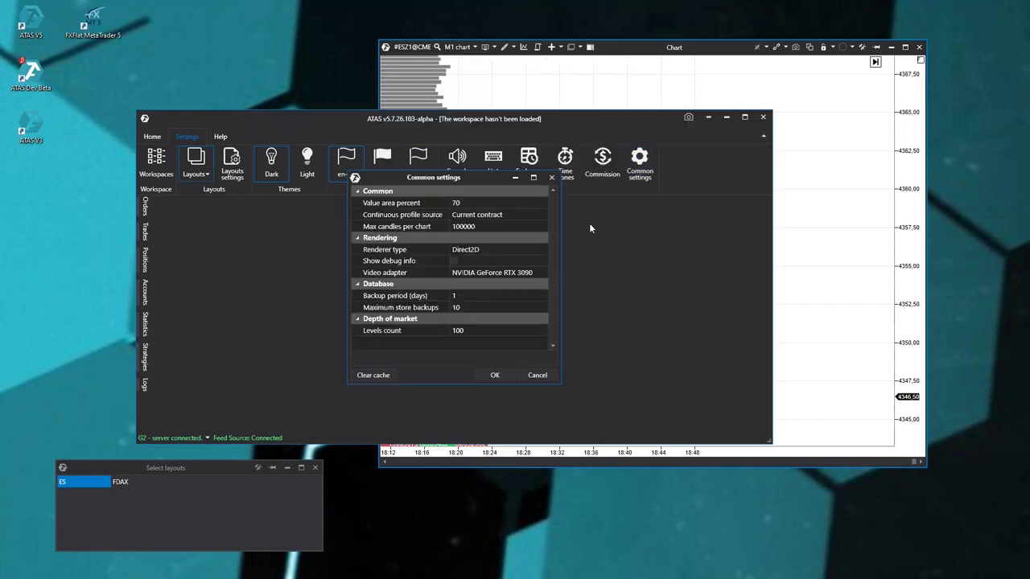
left_click(473, 217)
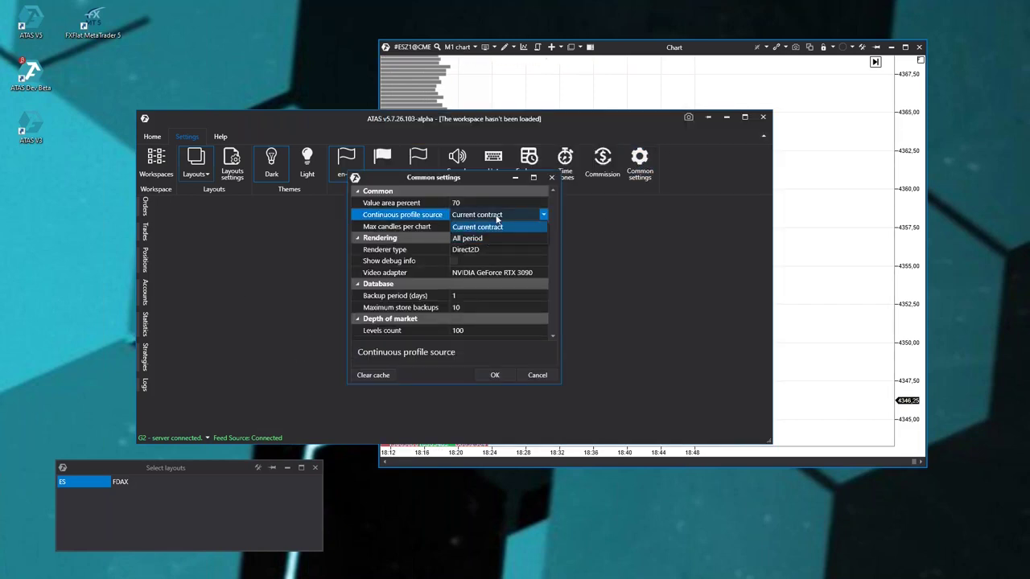
left_click(502, 227)
left_click(375, 228)
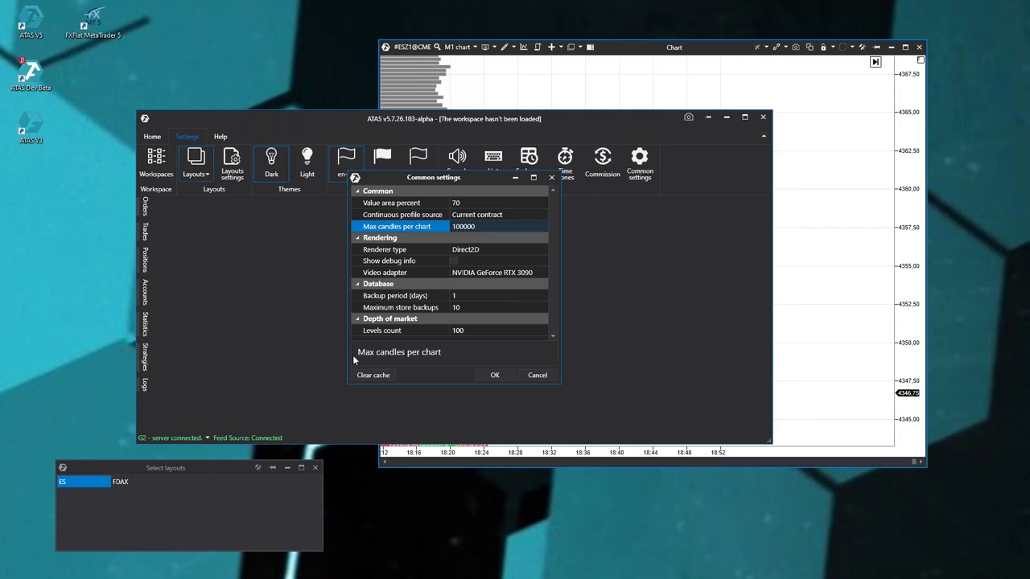
- Examine the available renderer types in the rendering settings, leaving Direct2D selected
left_click(486, 253)
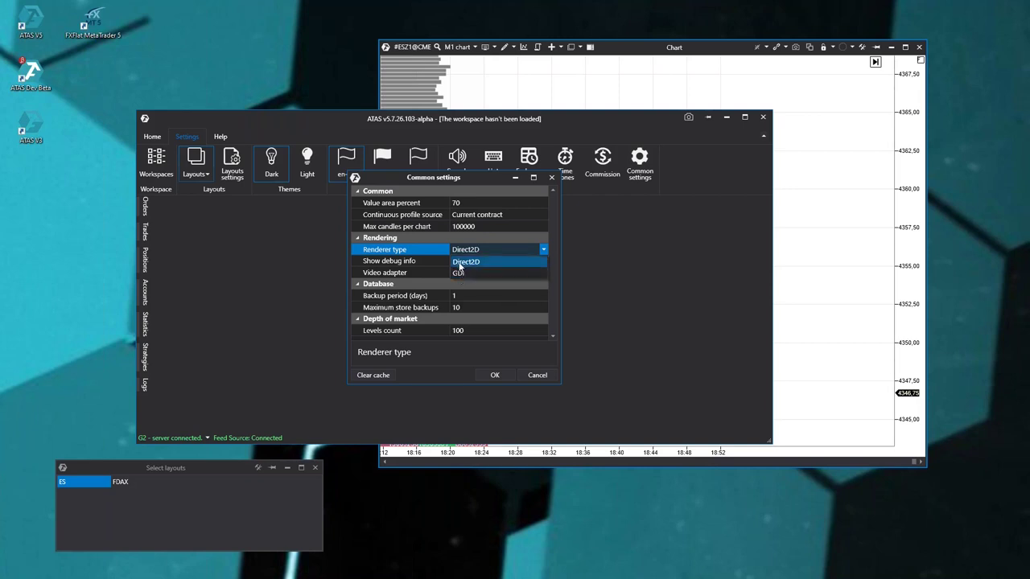
left_click(501, 248)
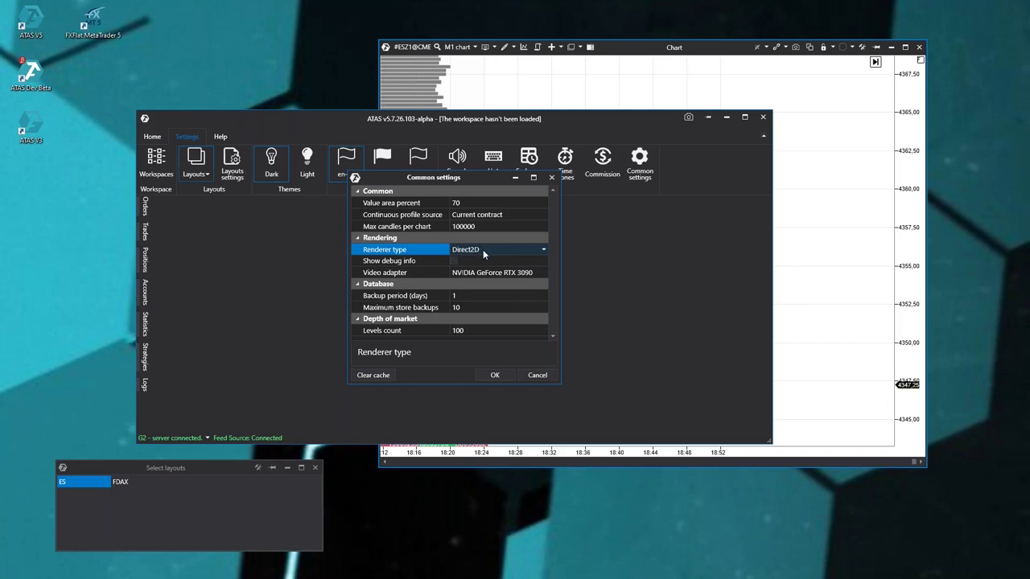
left_click(489, 251)
left_click(488, 251)
- Set the video adapter for rendering to Auto
left_click(520, 274)
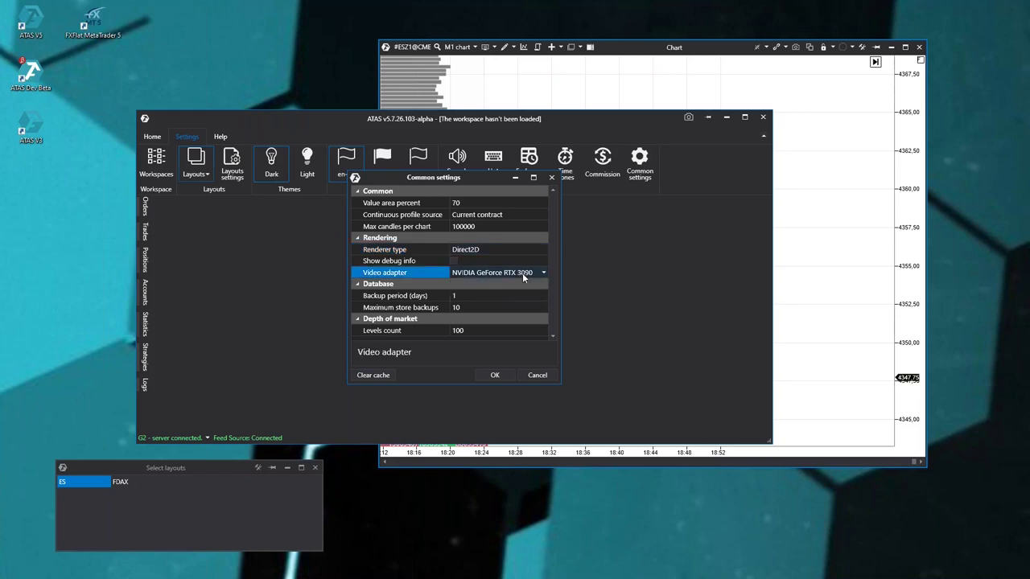
left_click(466, 285)
left_click(471, 273)
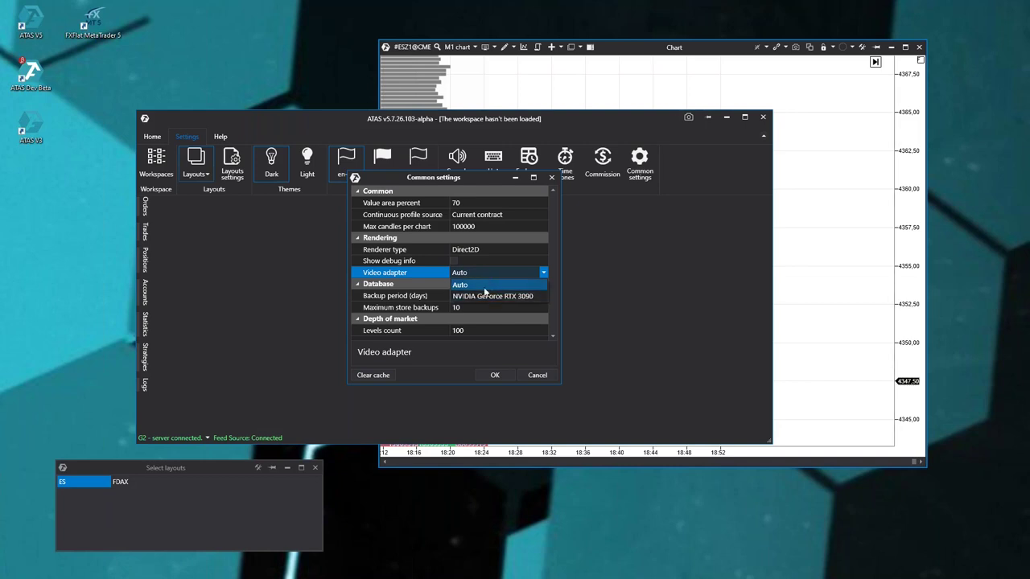
left_click(472, 284)
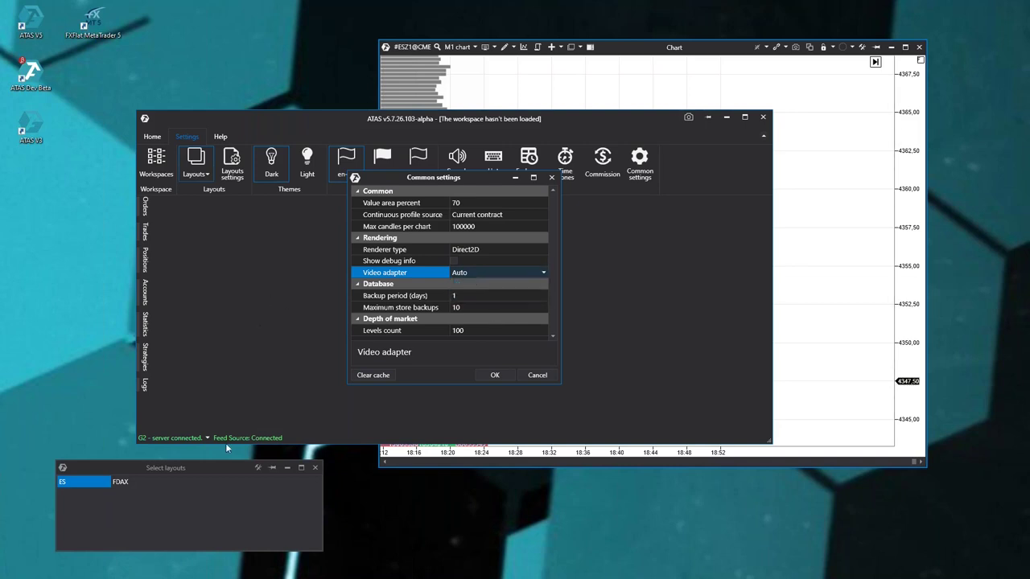
- Review the database backup period, set the depth of market levels count to 0 and confirm the common settings
left_click(406, 296)
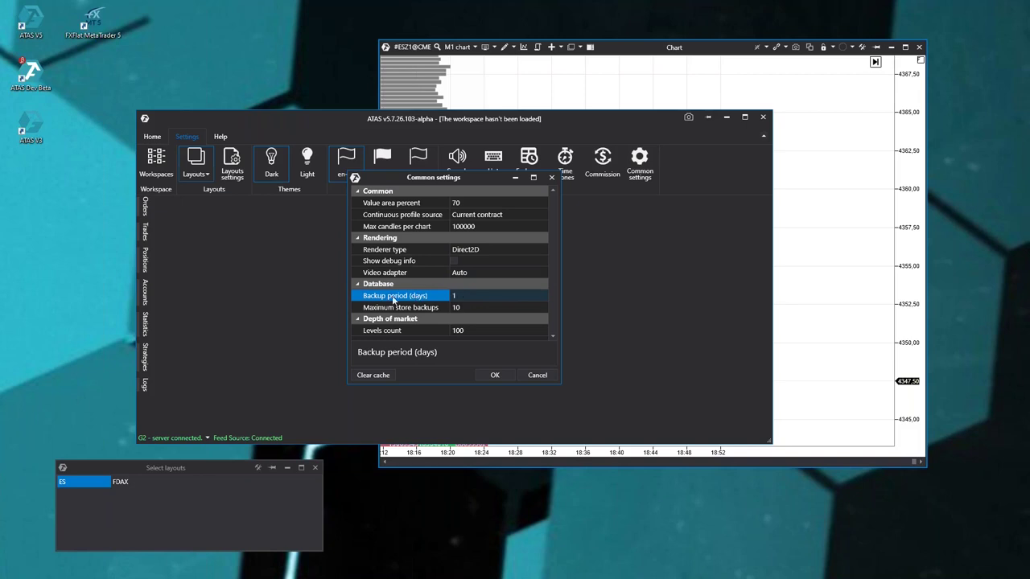
left_click(469, 330)
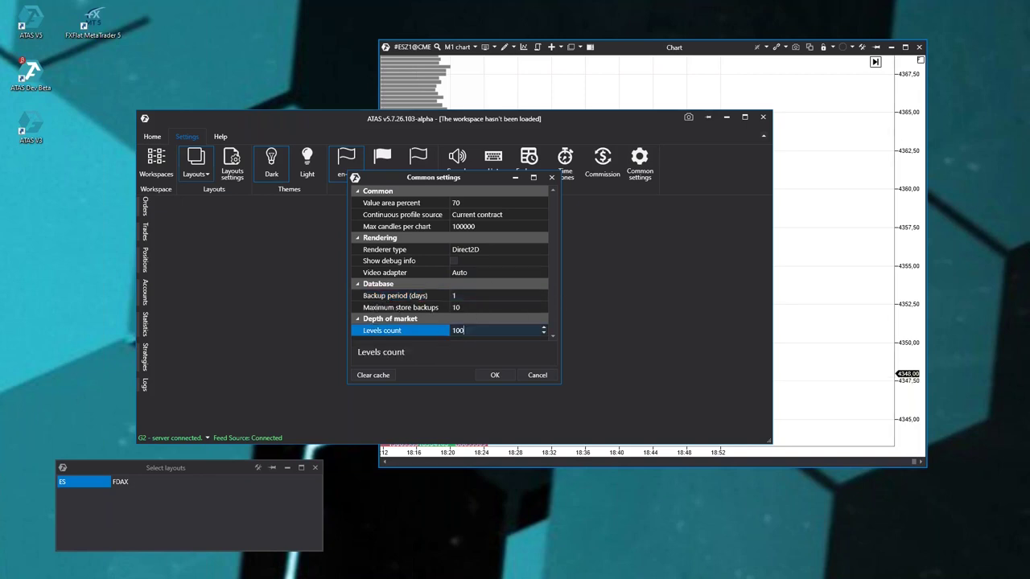
double_click(468, 330)
type("0")
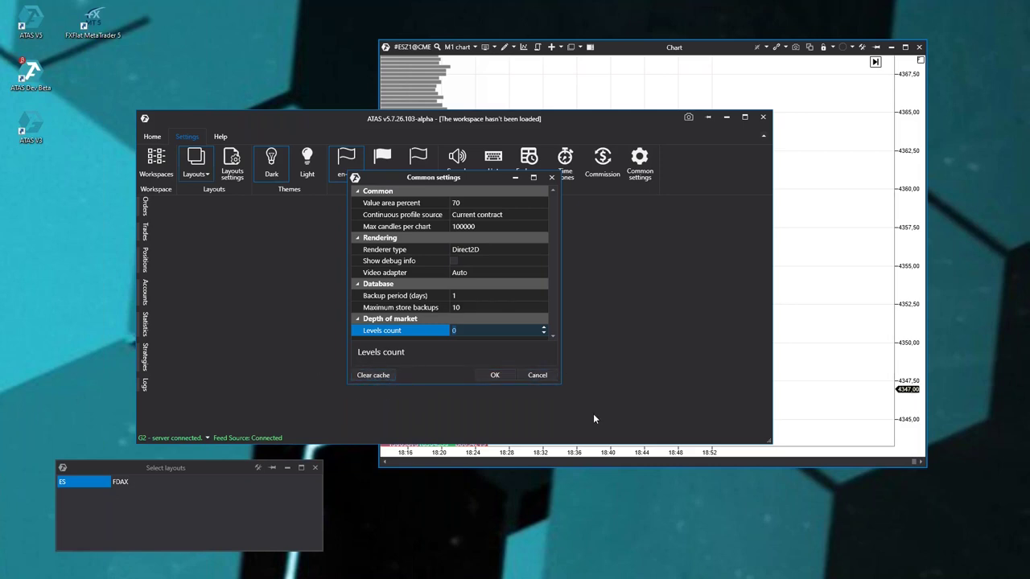
left_click(497, 376)
left_click(534, 304)
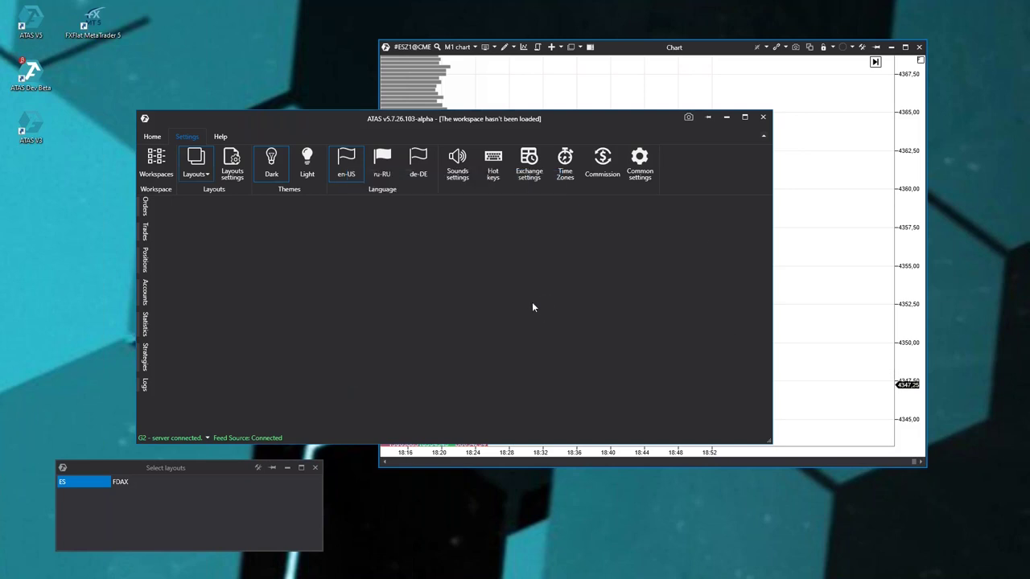
- Search the indicators for "dep" and add the Depth Of Market indicator to the ES chart
left_click(864, 297)
right_click(606, 253)
left_click(649, 285)
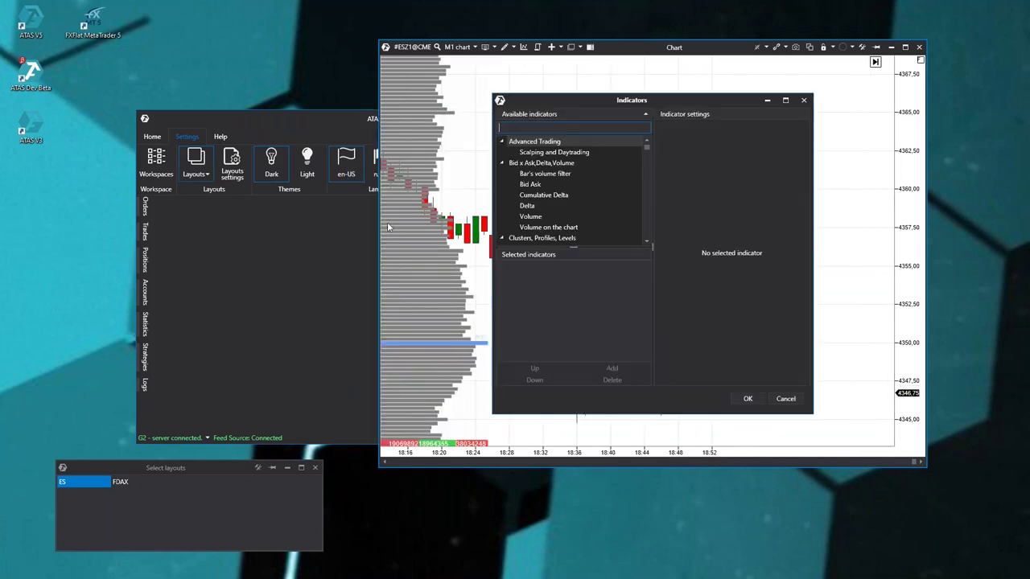
type("dep")
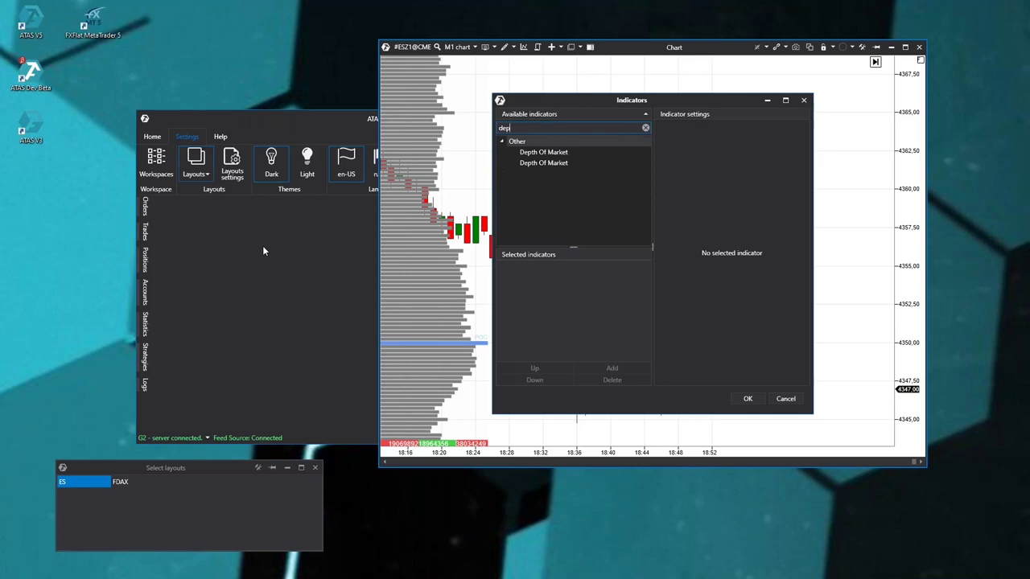
double_click(550, 153)
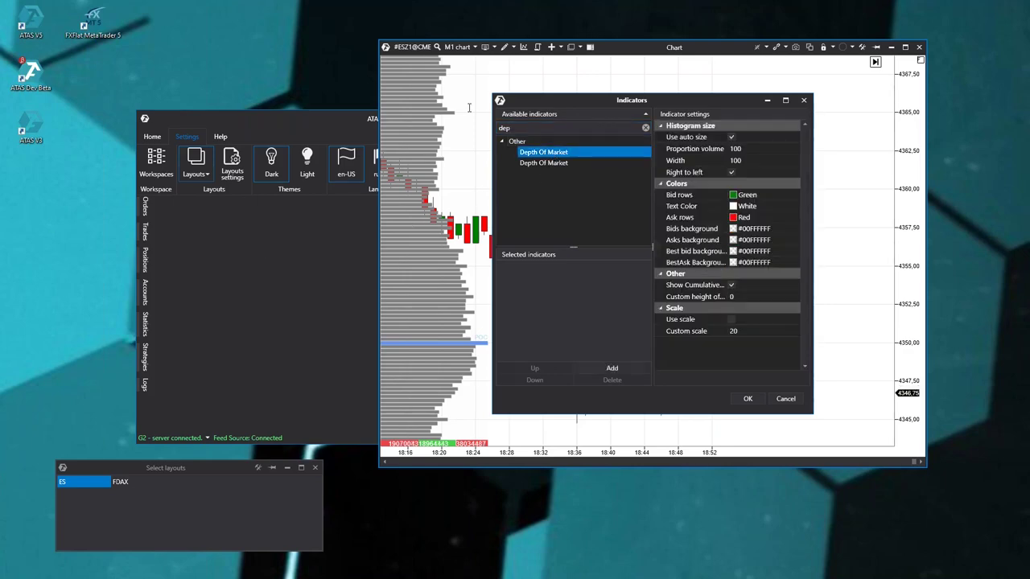
left_click(748, 398)
- Compress the price scale and measure from the current price to the upper and lower ends of the market depth
left_click_drag(901, 170, 909, 143)
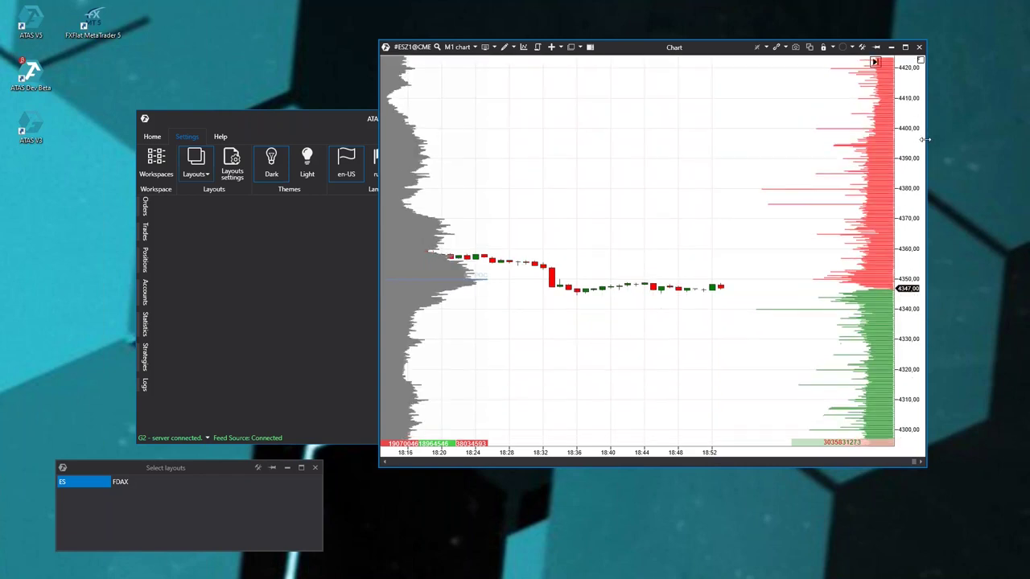
left_click_drag(914, 398, 890, 213)
left_click_drag(722, 276, 872, 110)
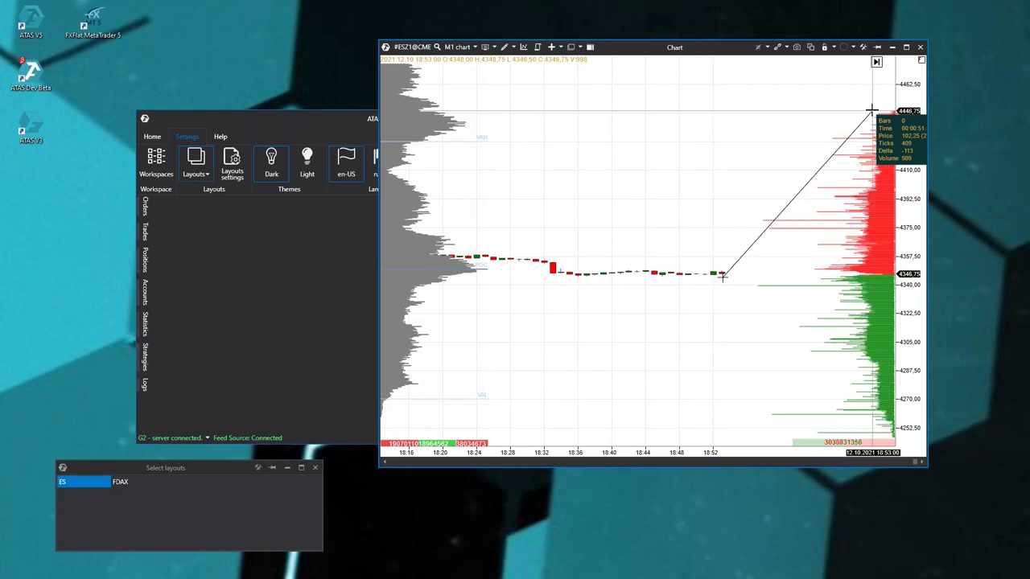
left_click_drag(871, 110, 874, 113)
left_click_drag(909, 201, 910, 258)
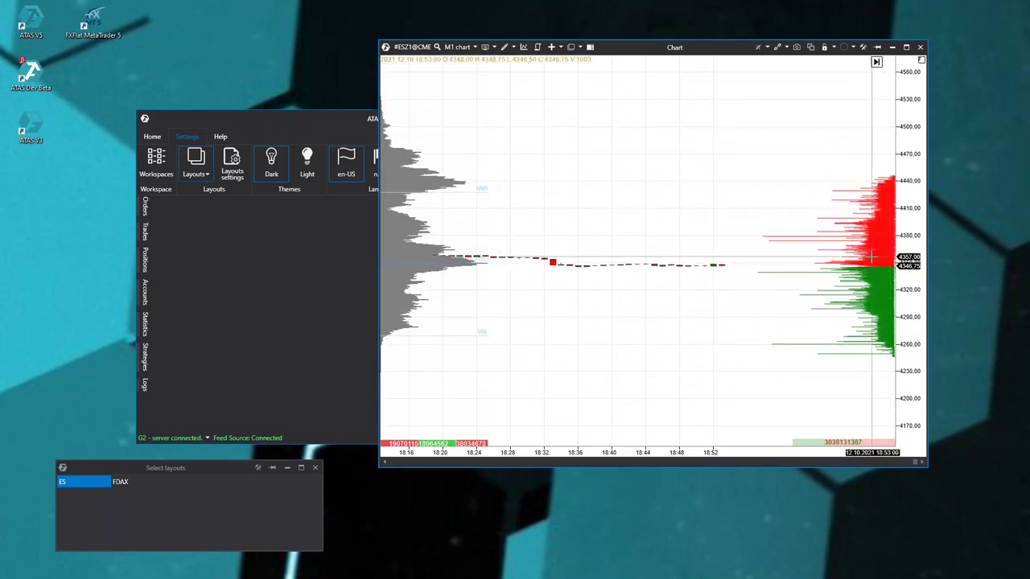
left_click_drag(723, 266, 889, 356)
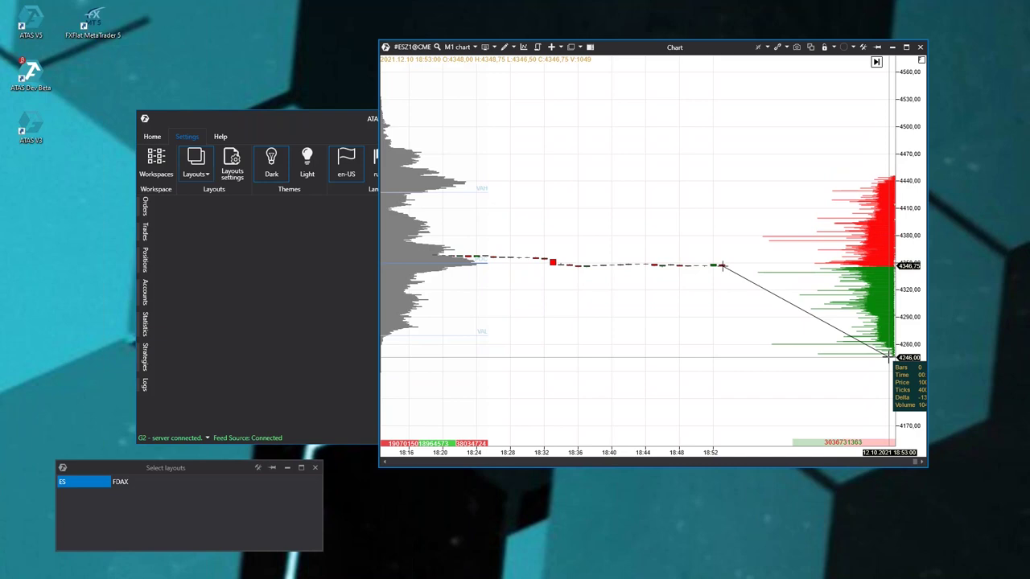
- Set the depth of market levels count to 50 in the common settings and confirm
right_click(598, 166)
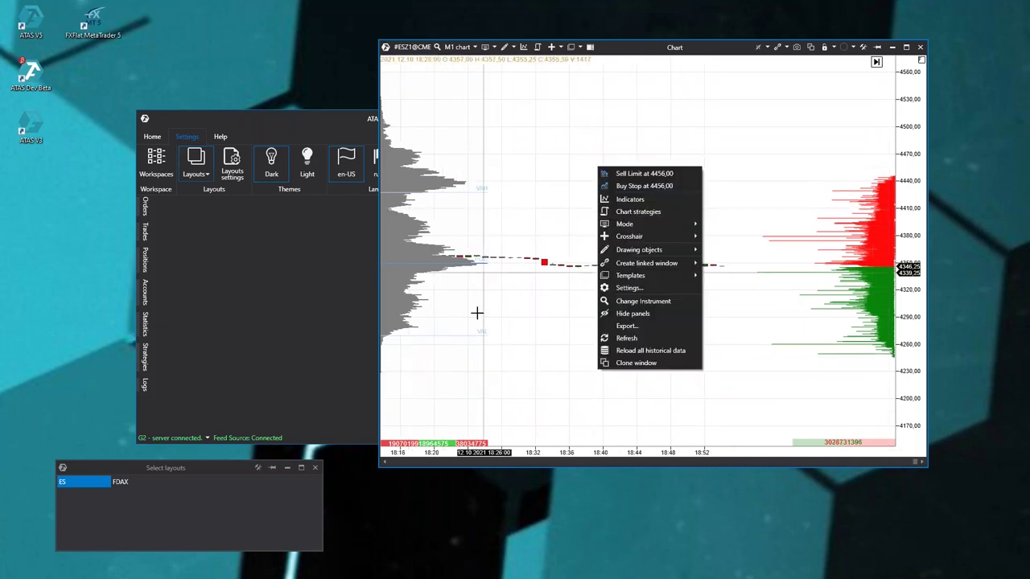
key("alt+Tab")
left_click_drag(568, 117, 411, 115)
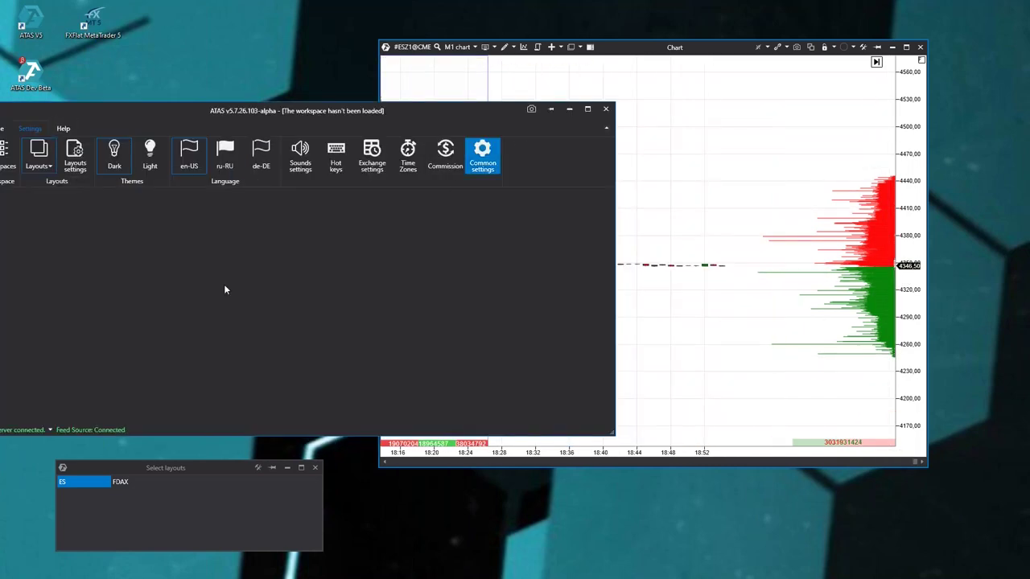
left_click(325, 323)
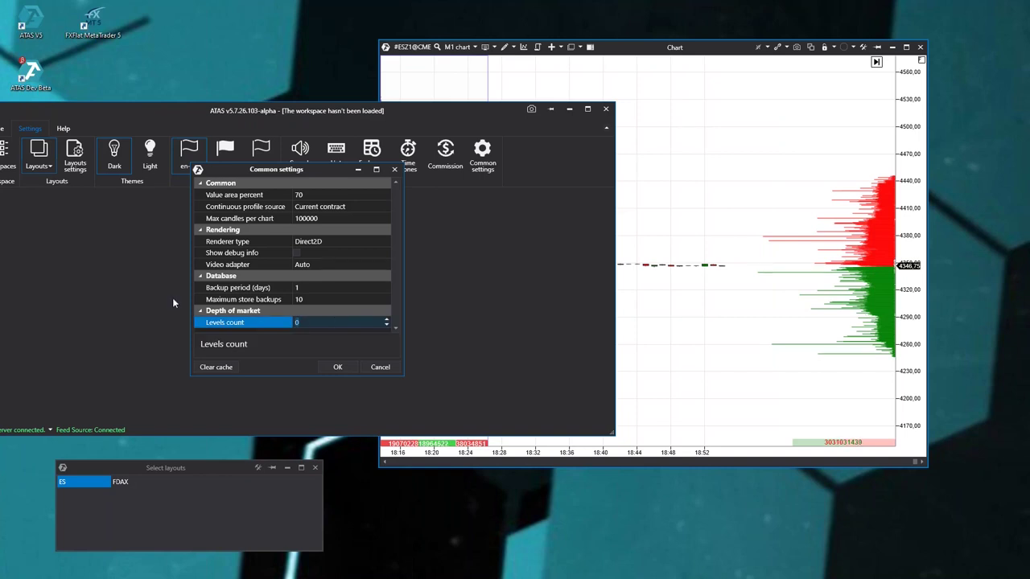
type("50")
left_click(336, 368)
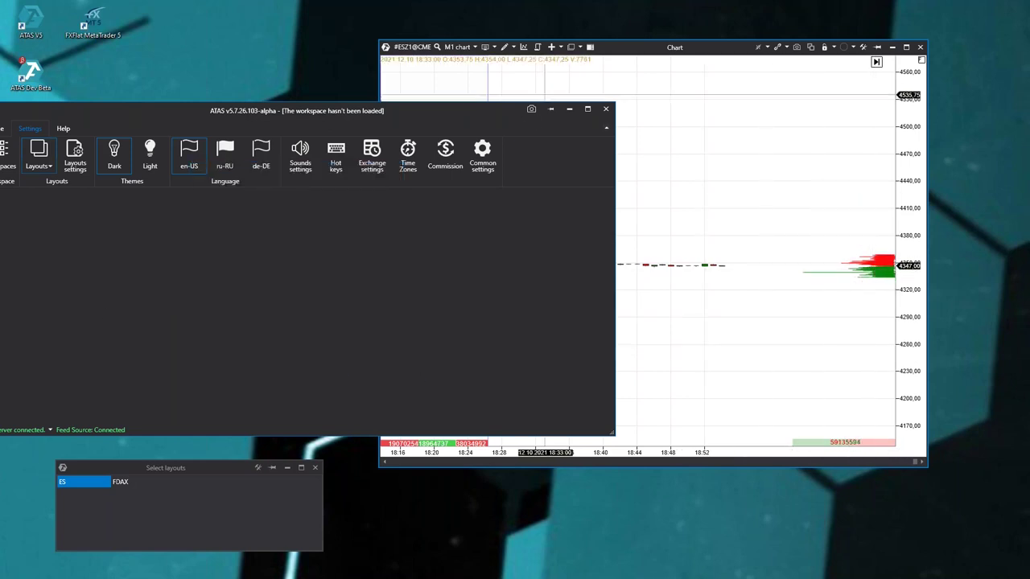
- Inspect the limited market depth on the ES M1 chart and close that chart window
left_click(876, 287)
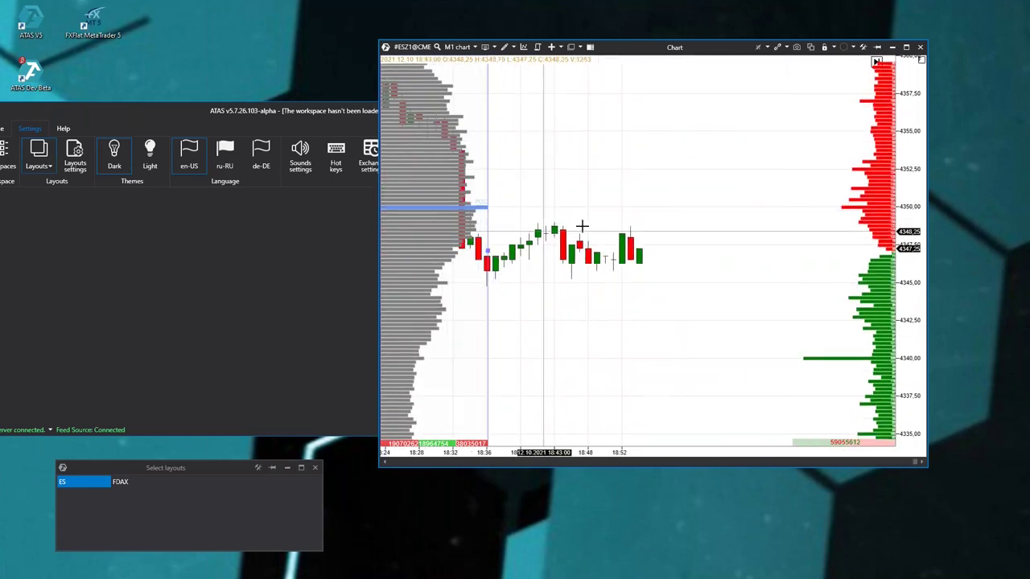
left_click(338, 110)
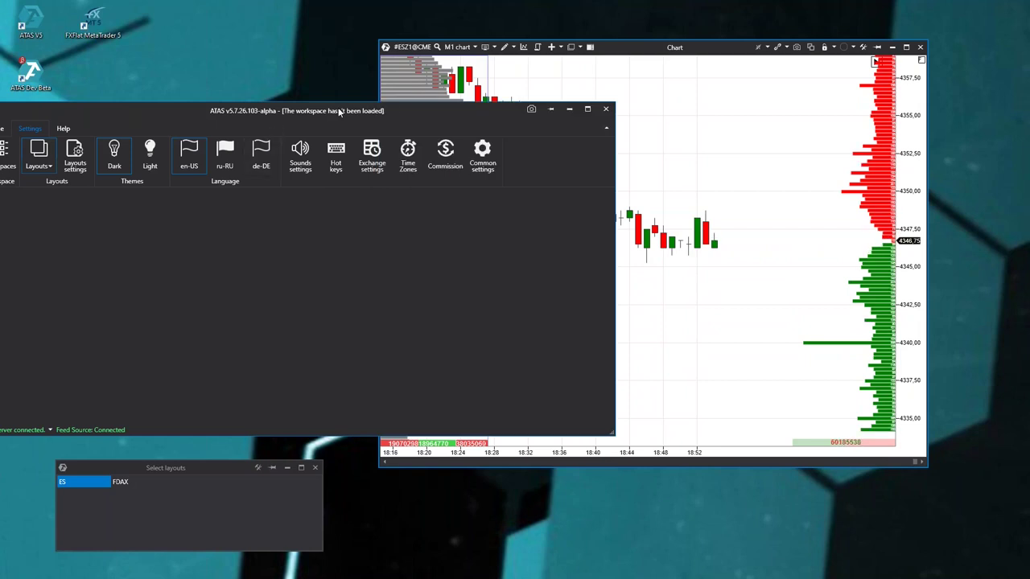
left_click_drag(412, 112, 634, 139)
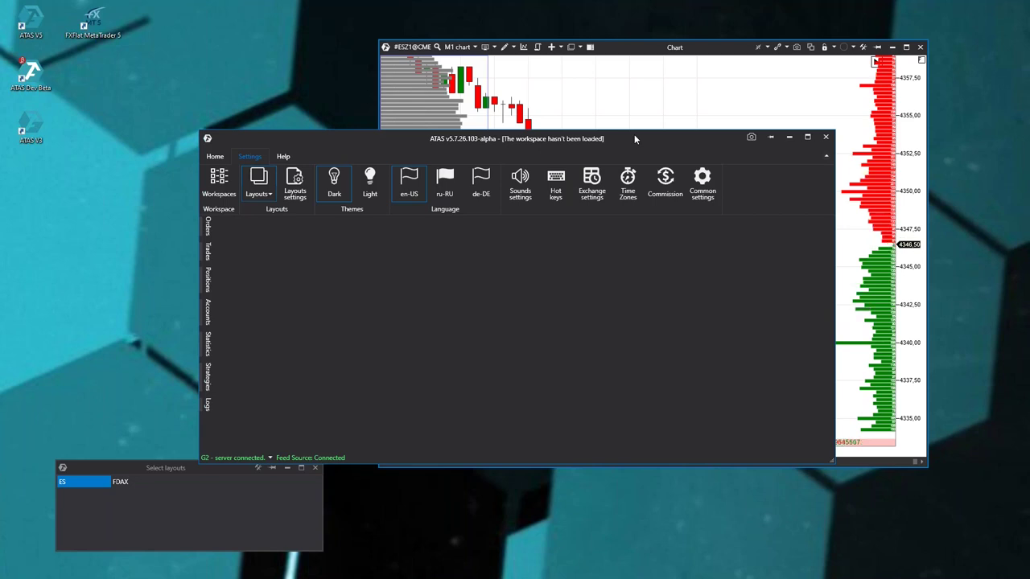
left_click_drag(673, 153, 687, 138)
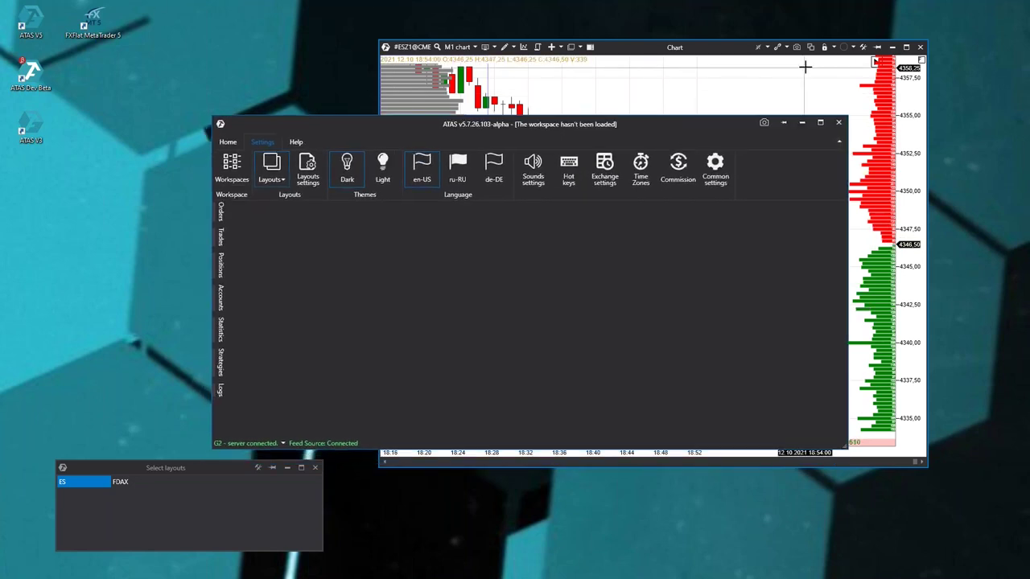
left_click(804, 69)
left_click(921, 47)
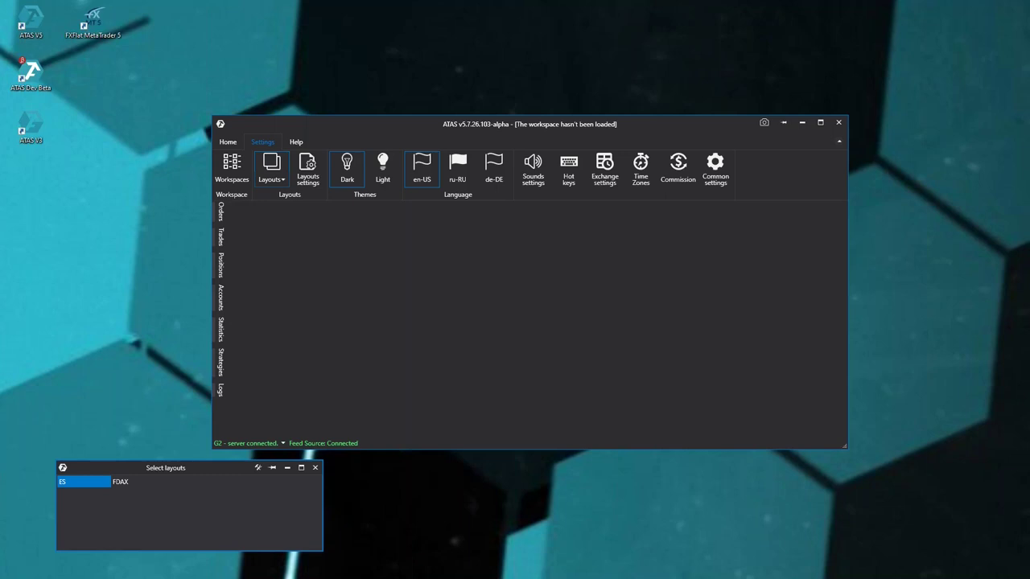
- Maximize the multi-tab chart window and examine the session volume profiles across several days on the ES M5 chart
left_click_drag(201, 563, 407, 80)
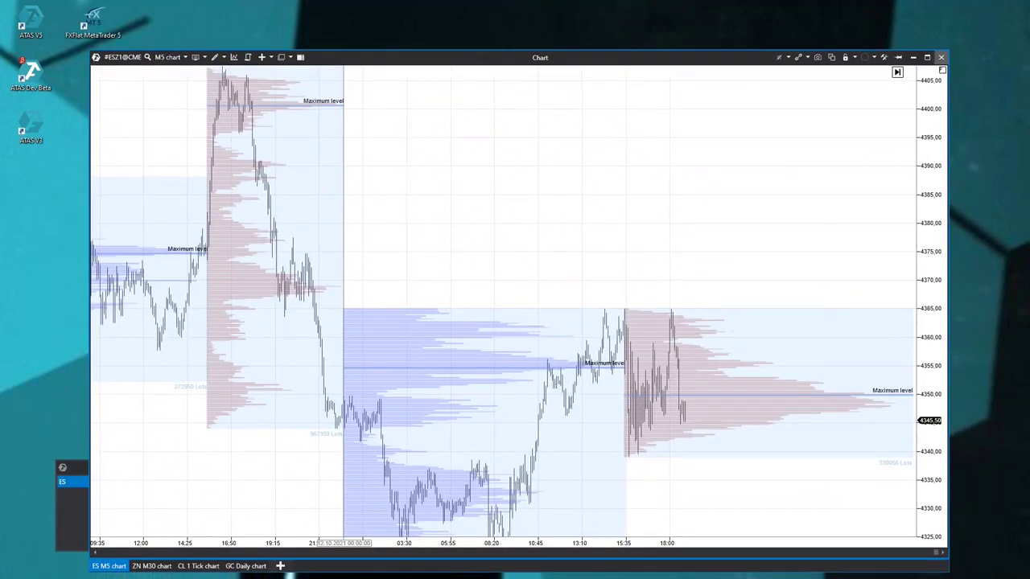
left_click(927, 57)
left_click_drag(732, 378, 690, 233)
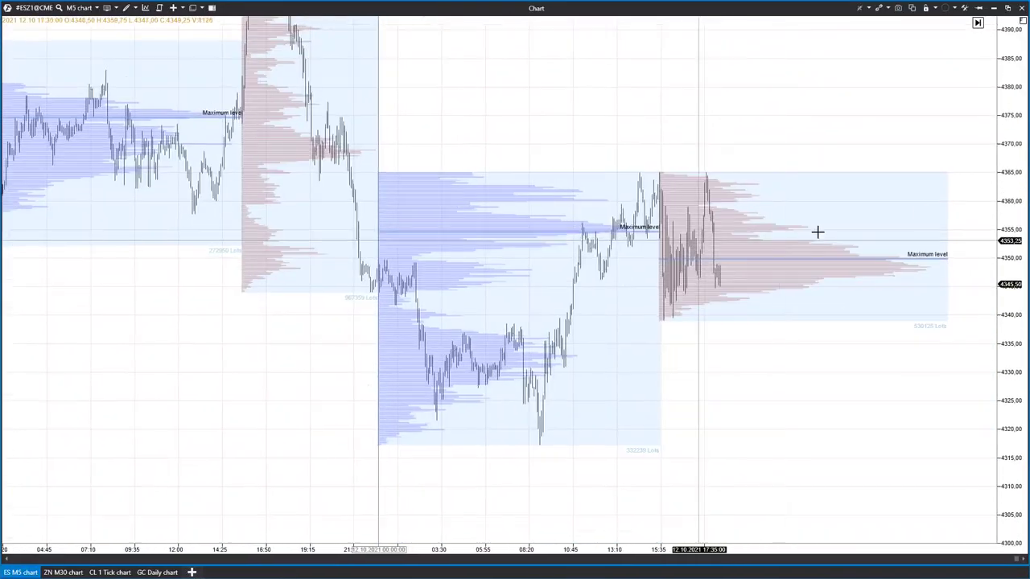
scroll(470, 552, "down", 5)
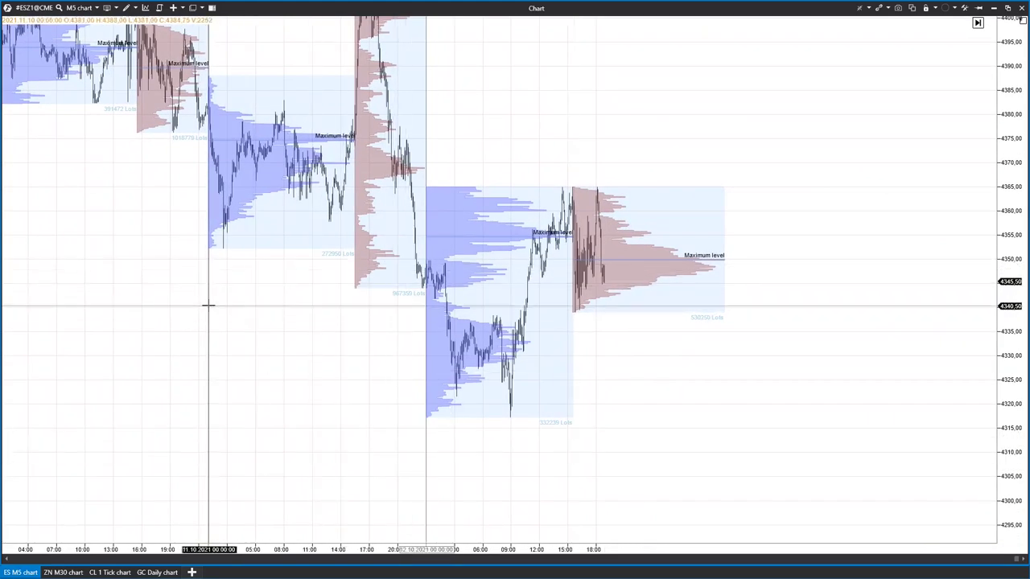
left_click_drag(210, 308, 233, 360)
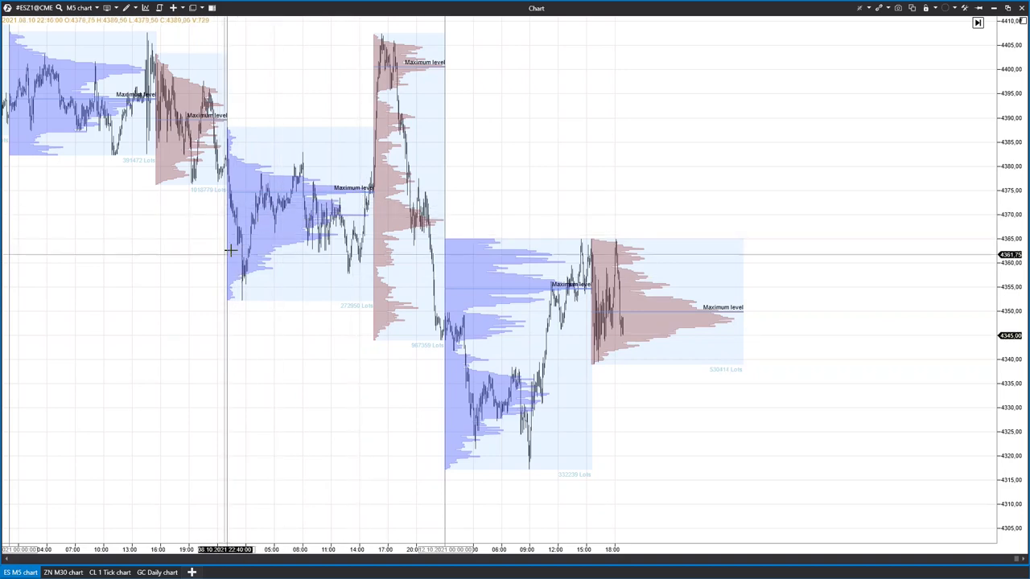
left_click_drag(598, 391, 490, 383)
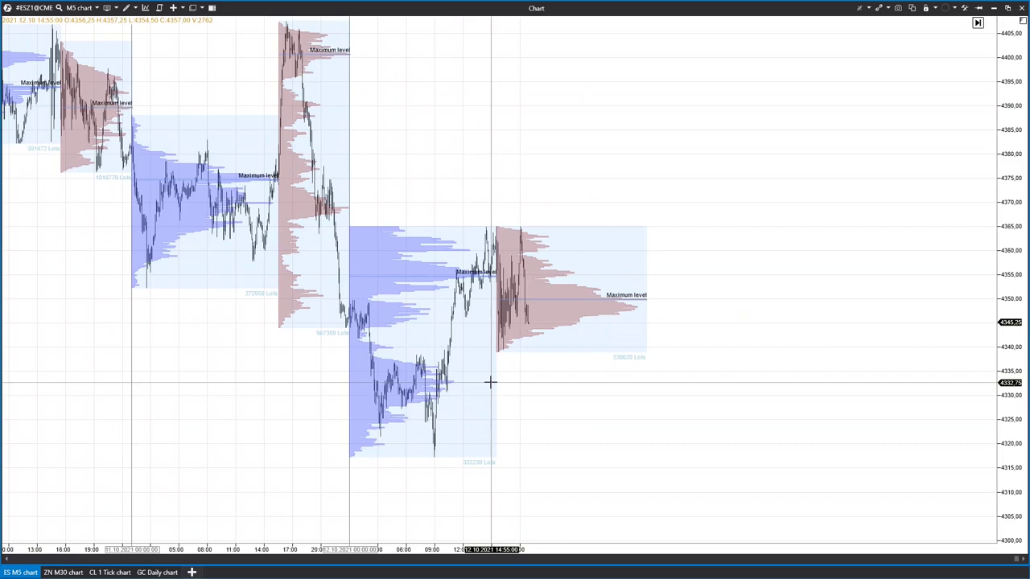
- Review the custom begin and end times of both TPO and Profile indicators and the available external period options
right_click(427, 190)
left_click(469, 225)
left_click_drag(528, 142, 736, 111)
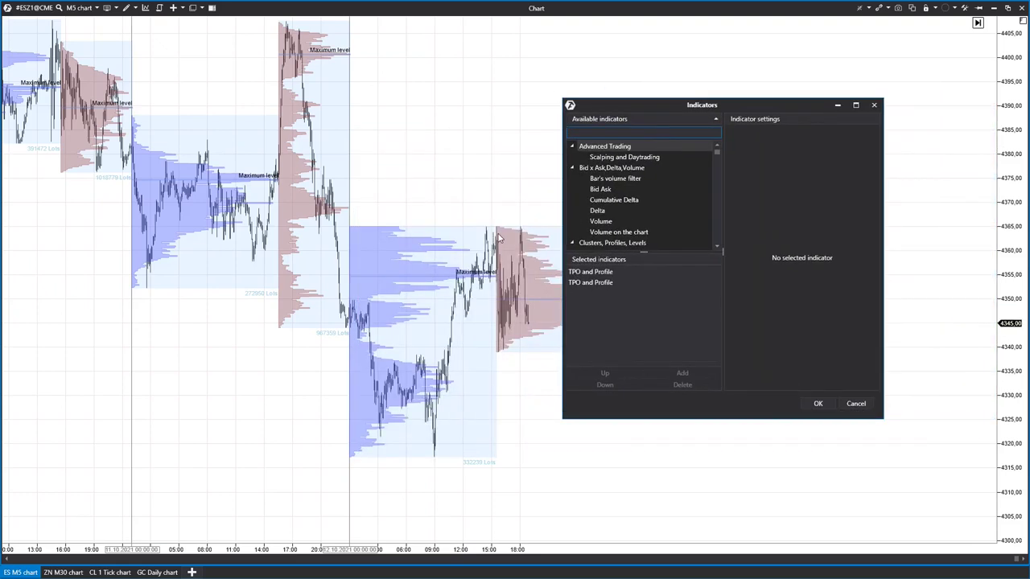
left_click(593, 275)
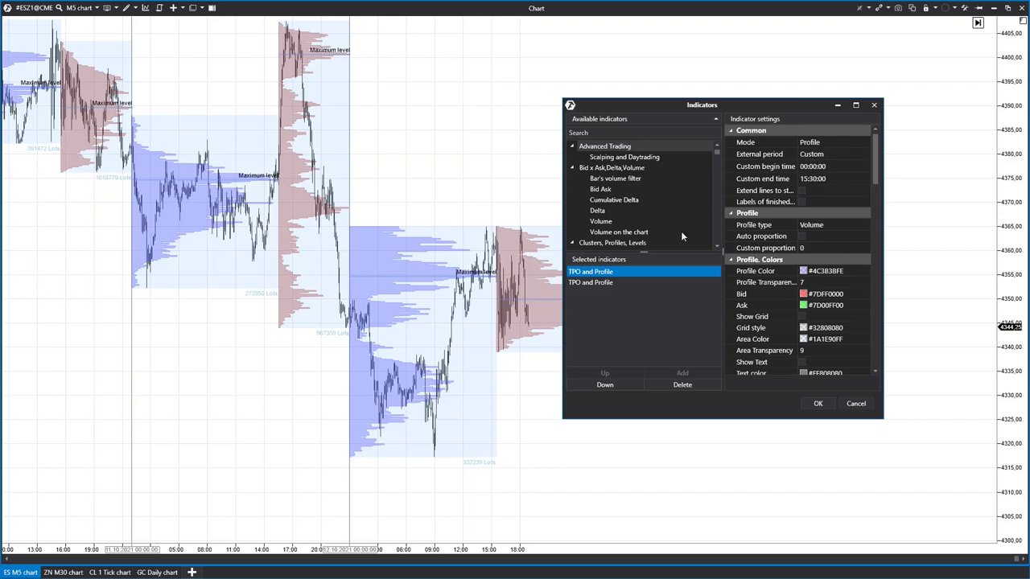
left_click(617, 283)
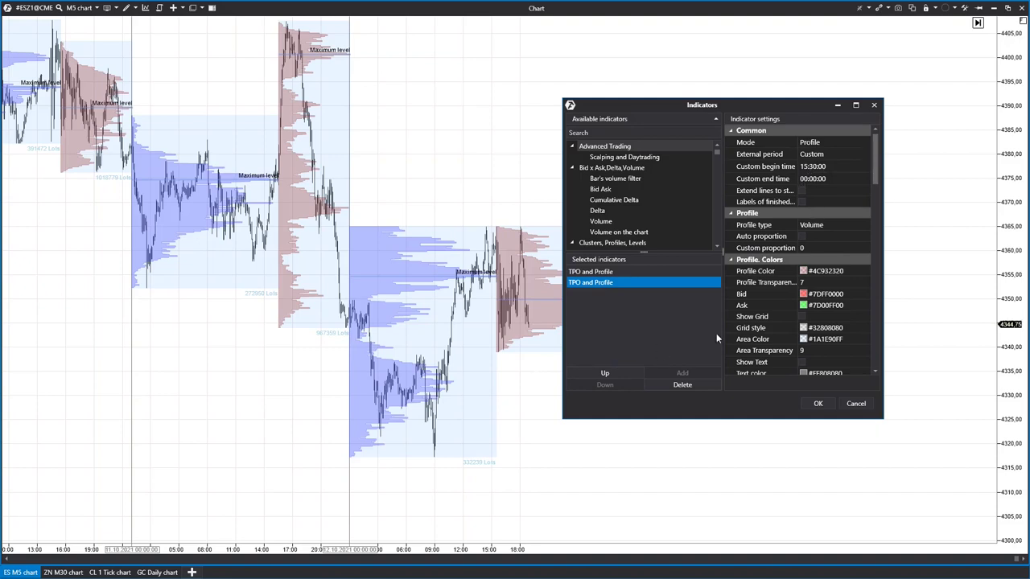
left_click(829, 154)
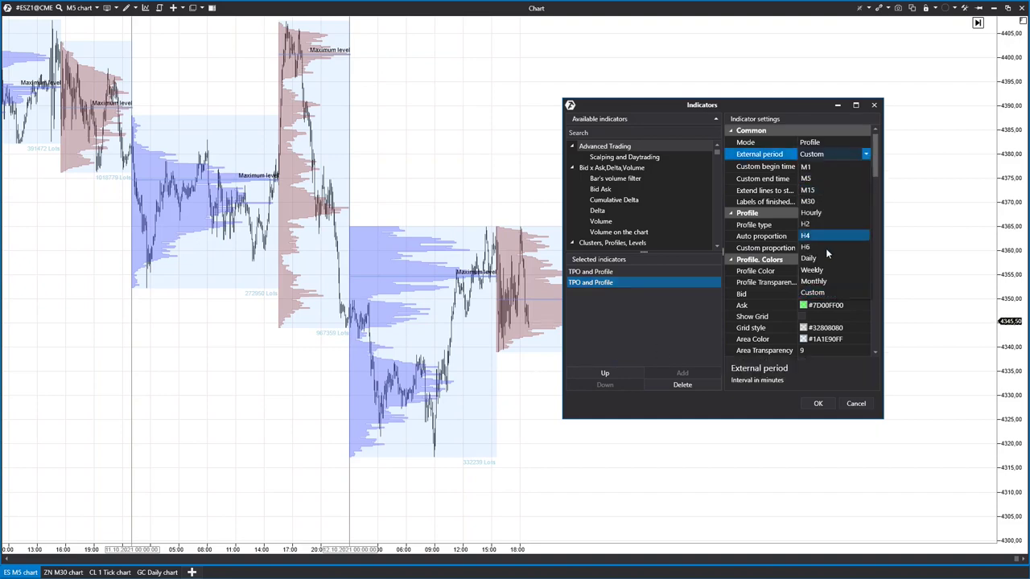
left_click(699, 364)
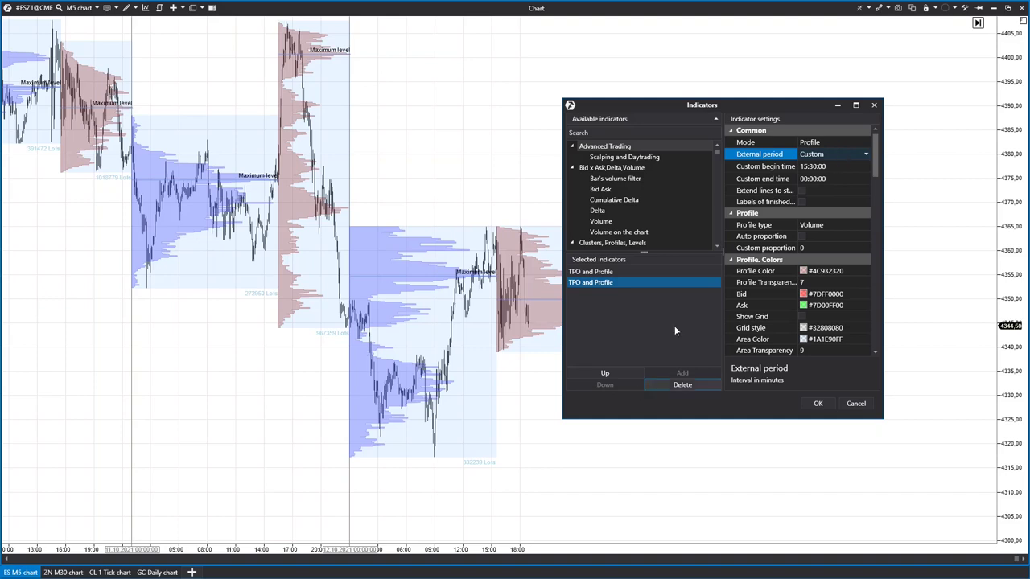
- Set the profile color to light purple and the bid color to #FF872600 for the TPO and Profile indicator beginning at 15:30:00
left_click(806, 273)
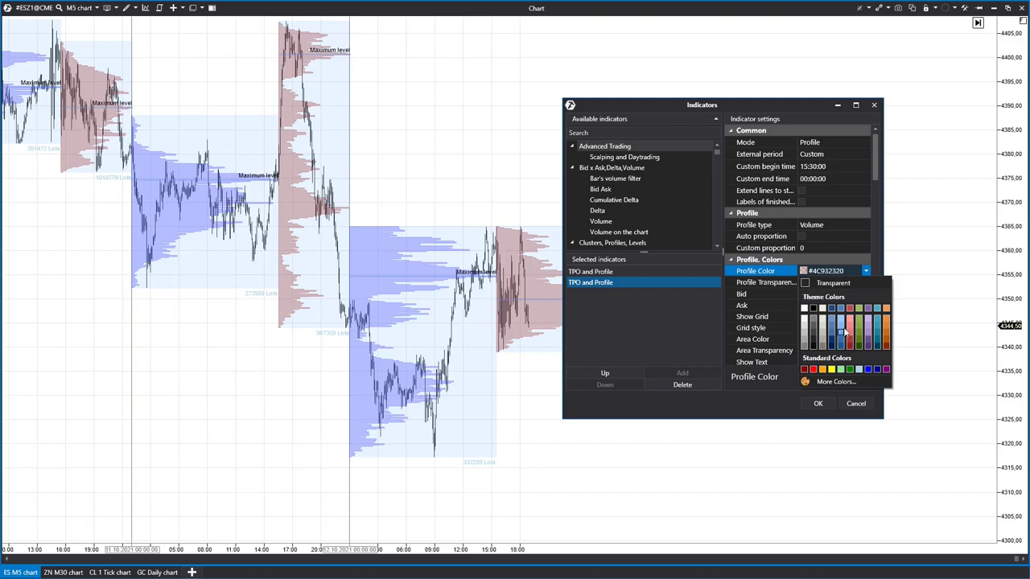
left_click(868, 329)
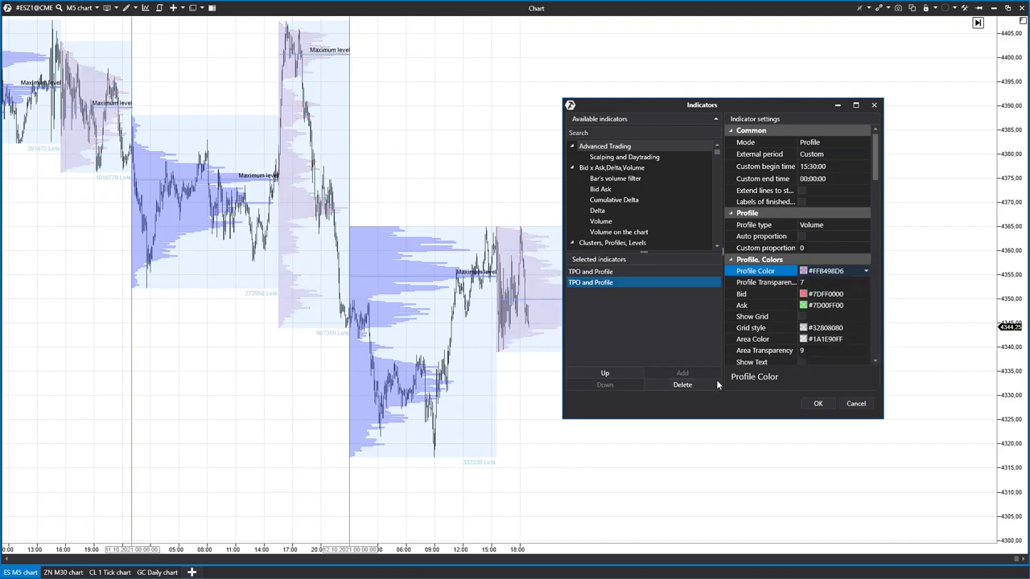
left_click(805, 295)
left_click(889, 376)
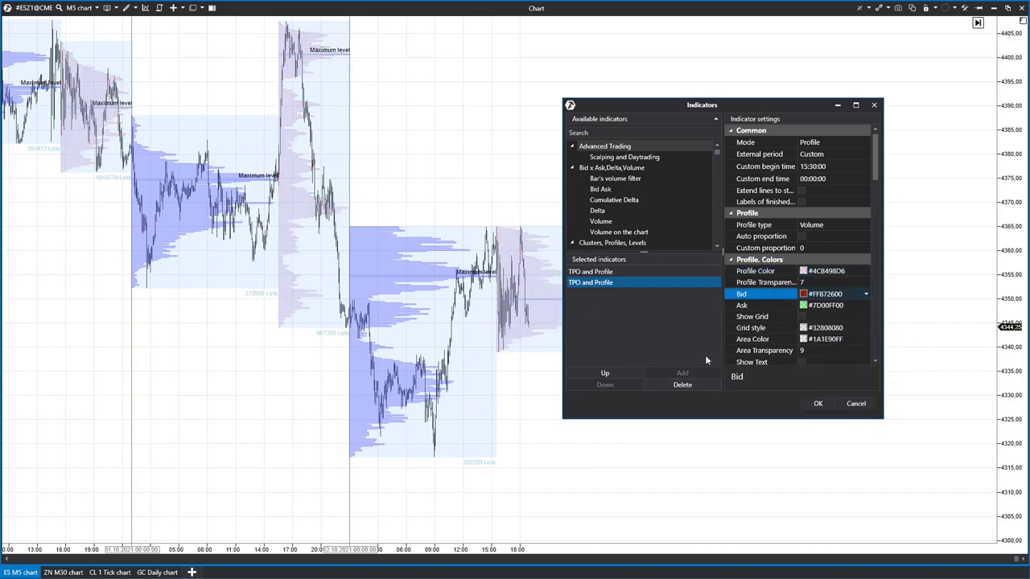
left_click(818, 405)
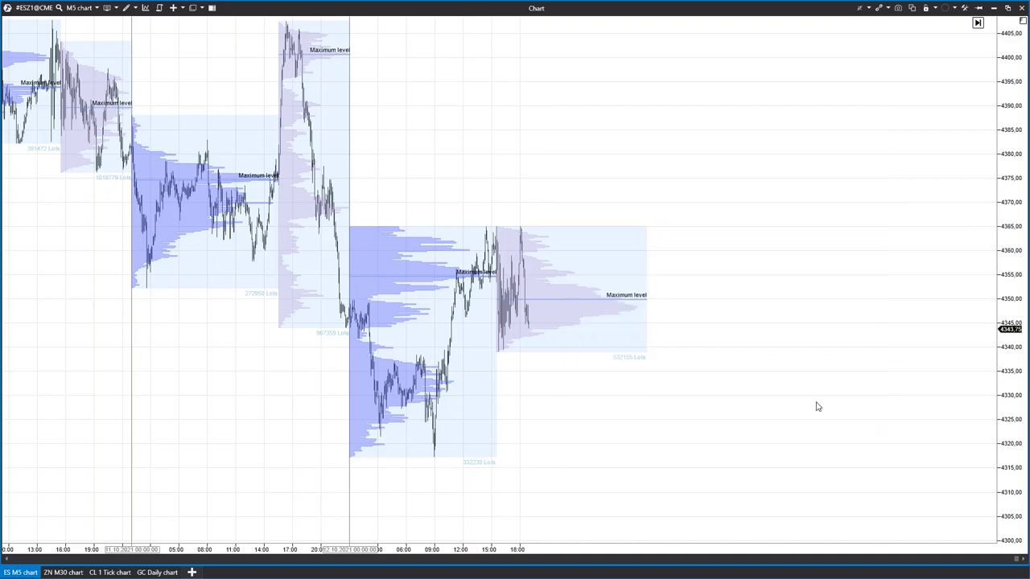
- Add a Fixed TPO and Profile object to the ES M5 chart and select it
scroll(724, 379, "up", 5)
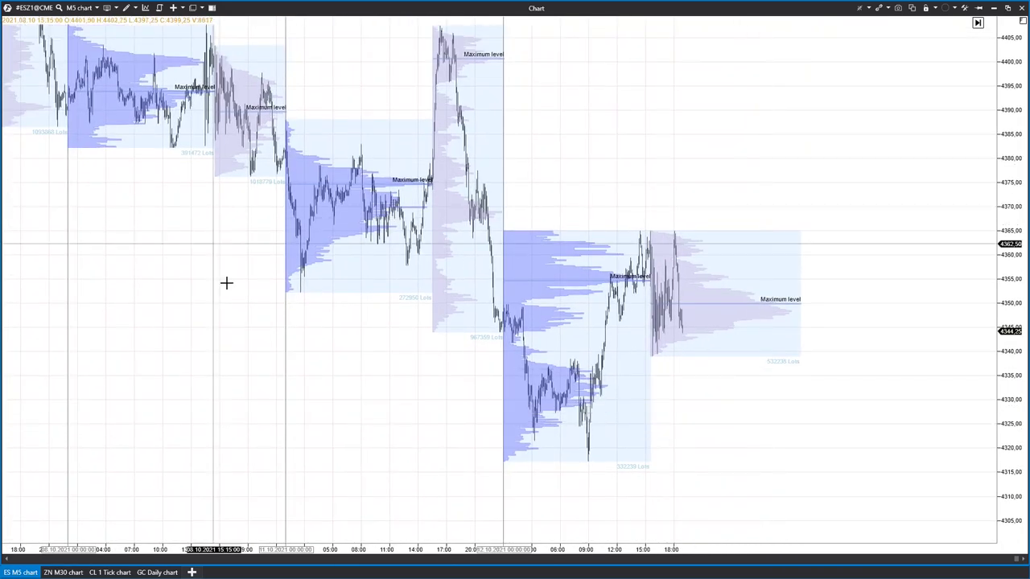
left_click(129, 8)
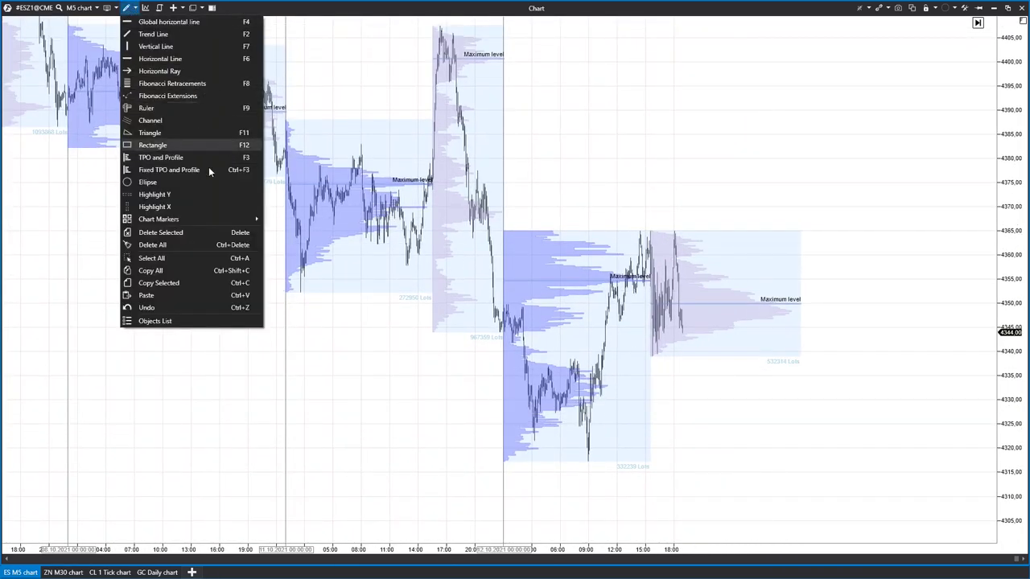
left_click(195, 169)
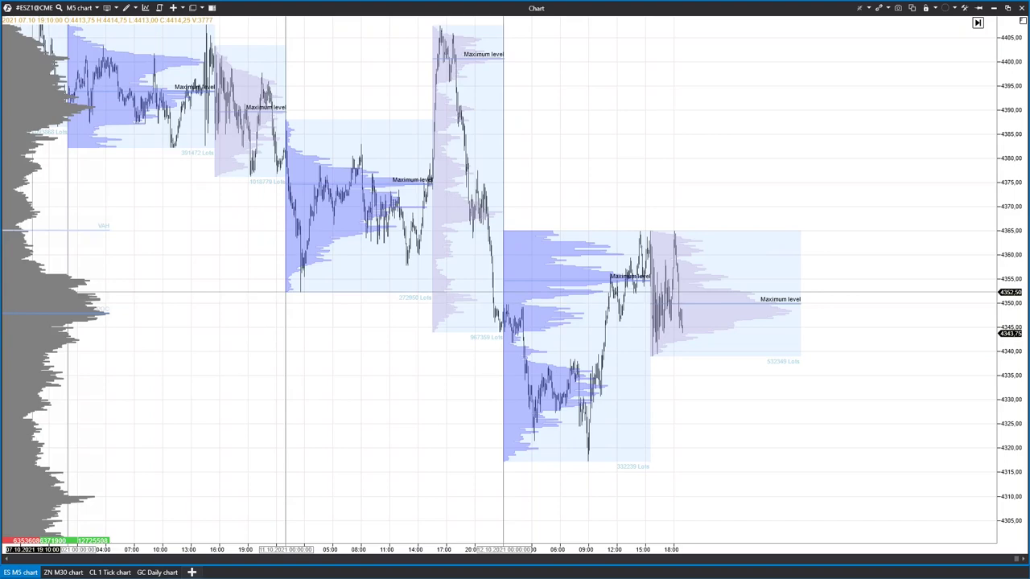
left_click(109, 279)
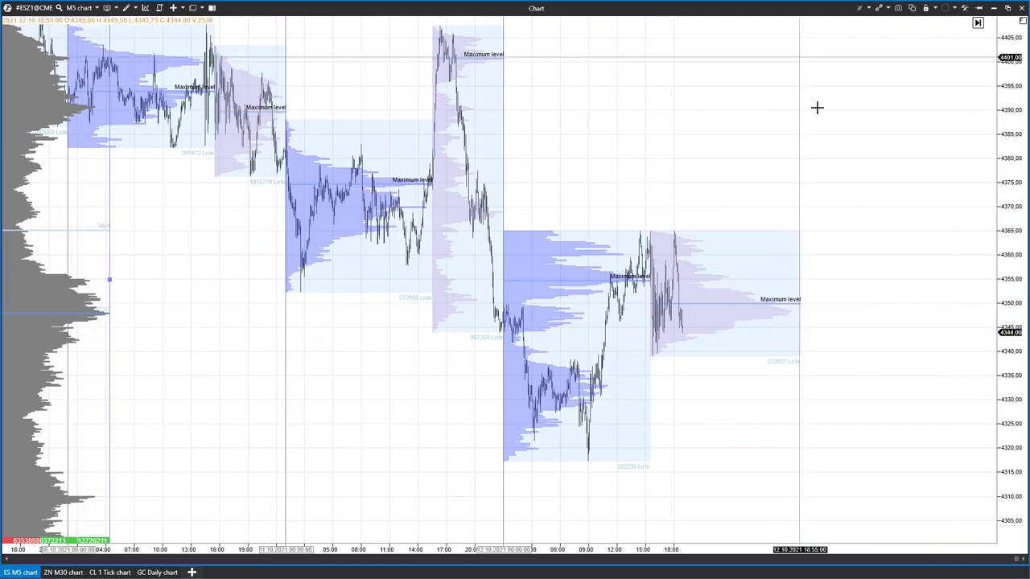
- Close the ES M5 chart and examine the daily TPO letter profiles on the ZN M30 chart
left_click(1022, 11)
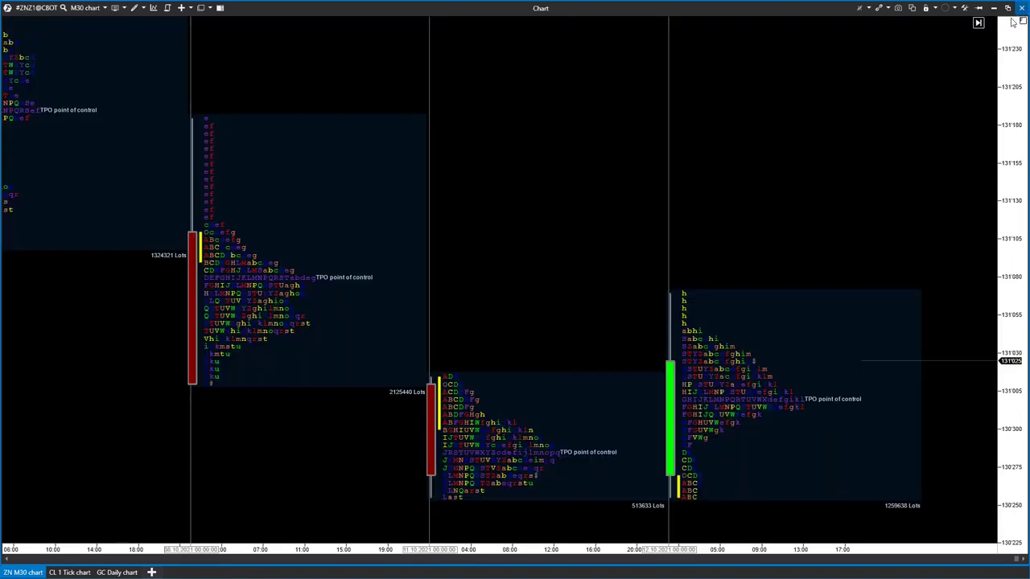
left_click_drag(558, 271, 504, 217)
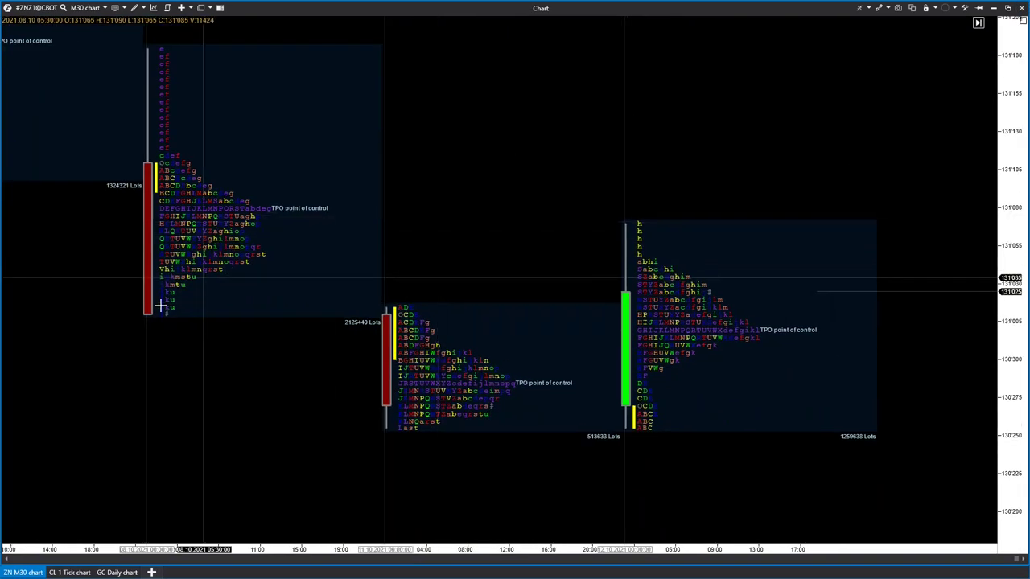
left_click_drag(421, 442, 342, 470)
mouse_move(356, 547)
left_mouse_down()
mouse_move(453, 526)
mouse_move(322, 536)
left_mouse_up()
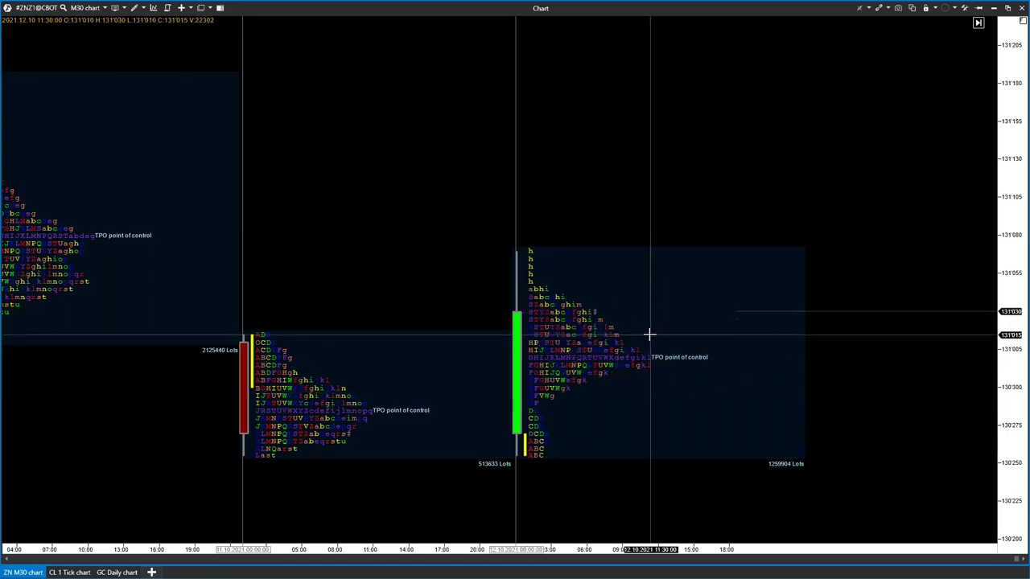
mouse_move(402, 378)
mouse_move(648, 332)
left_click_drag(421, 391, 789, 324)
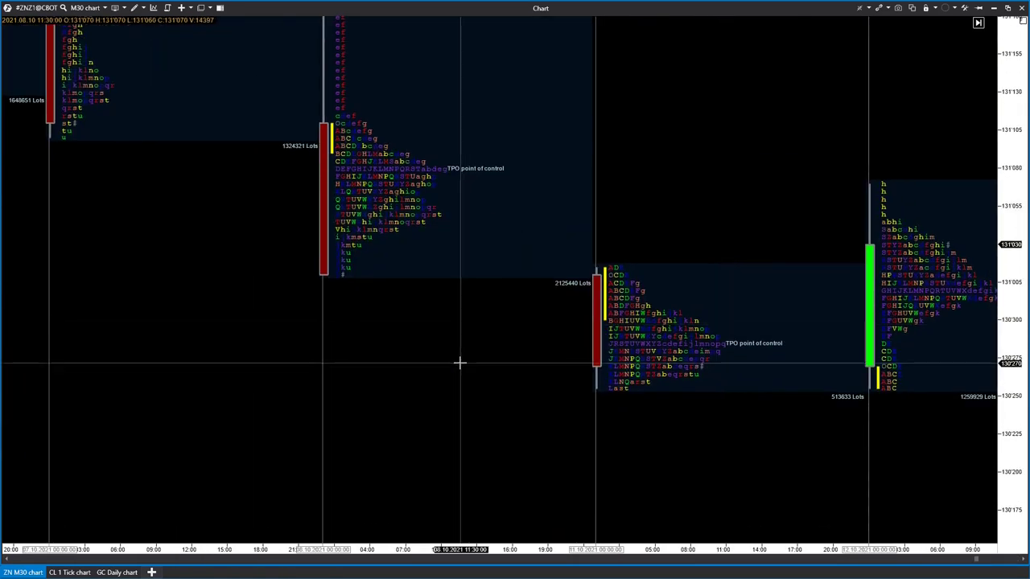
left_click_drag(522, 384, 421, 386)
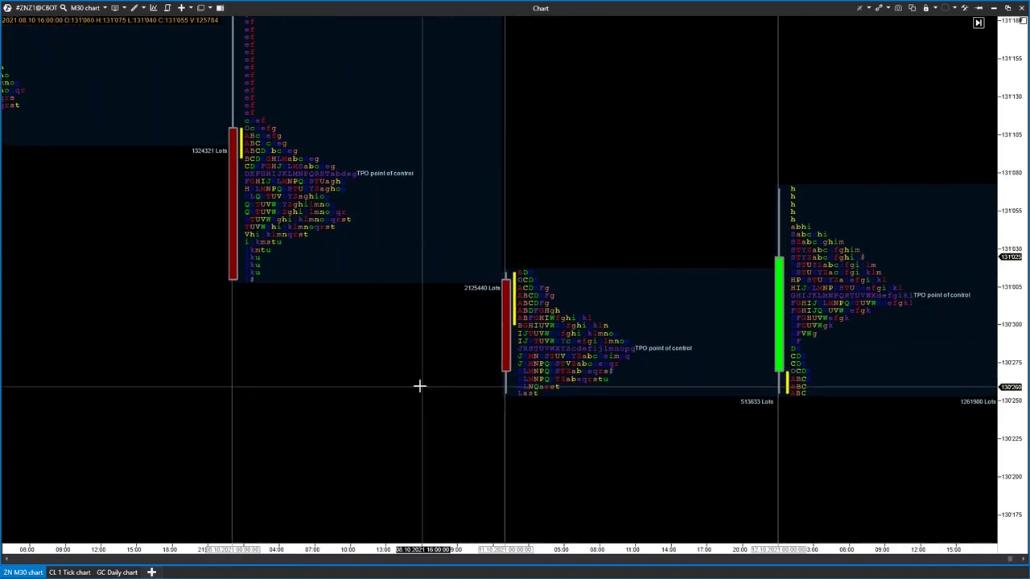
- Split the daily TPO profiles on the ZN M30 chart into their letter periods and collapse them again
mouse_move(378, 241)
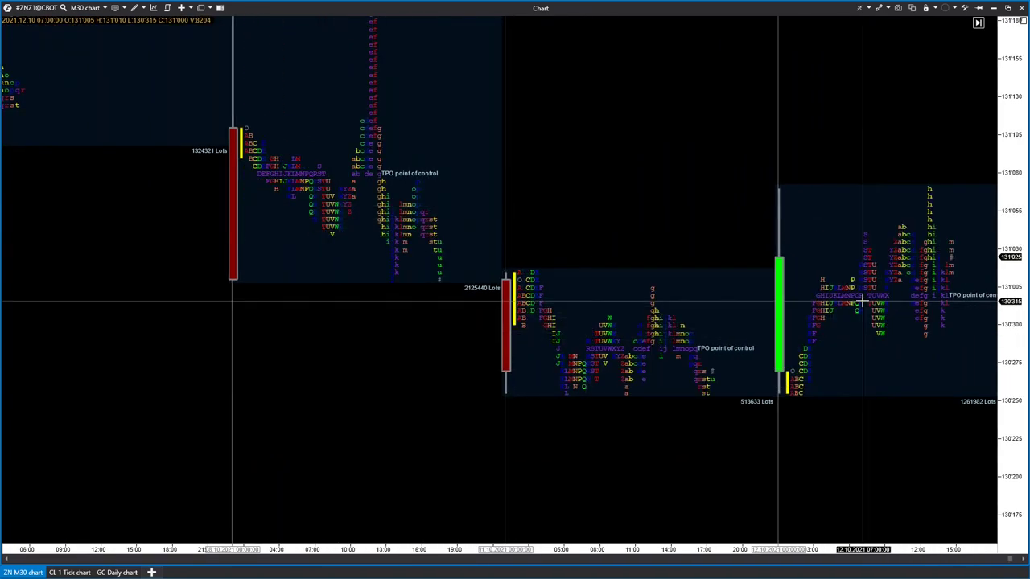
left_click_drag(311, 321, 360, 439)
scroll(415, 257, "up", 3)
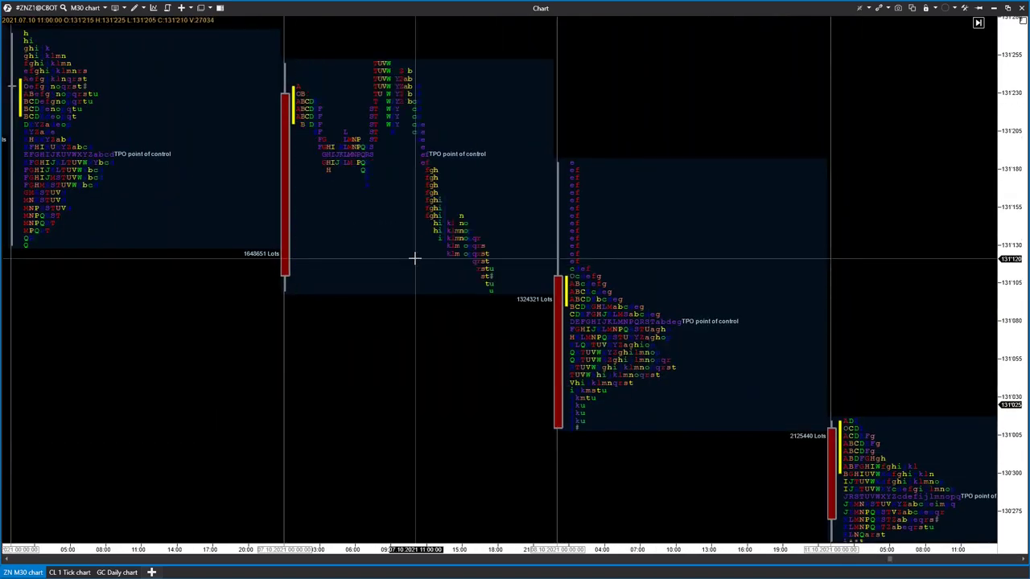
left_click_drag(379, 346, 465, 392)
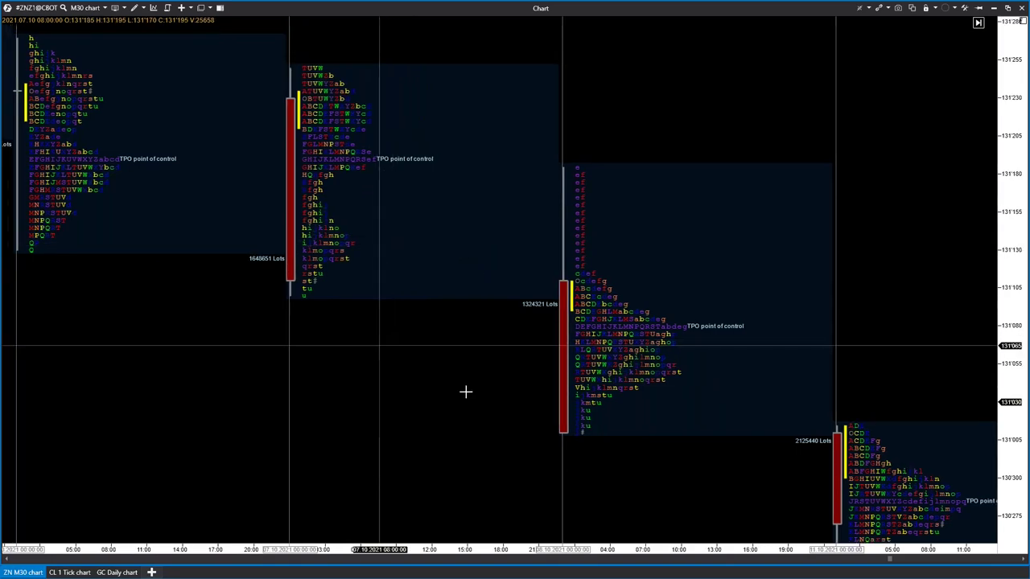
- Examine the daily TPO letter distributions on the ZN M30 chart up to the 11 and 12 October 2021 sessions
scroll(465, 392, "up", 3)
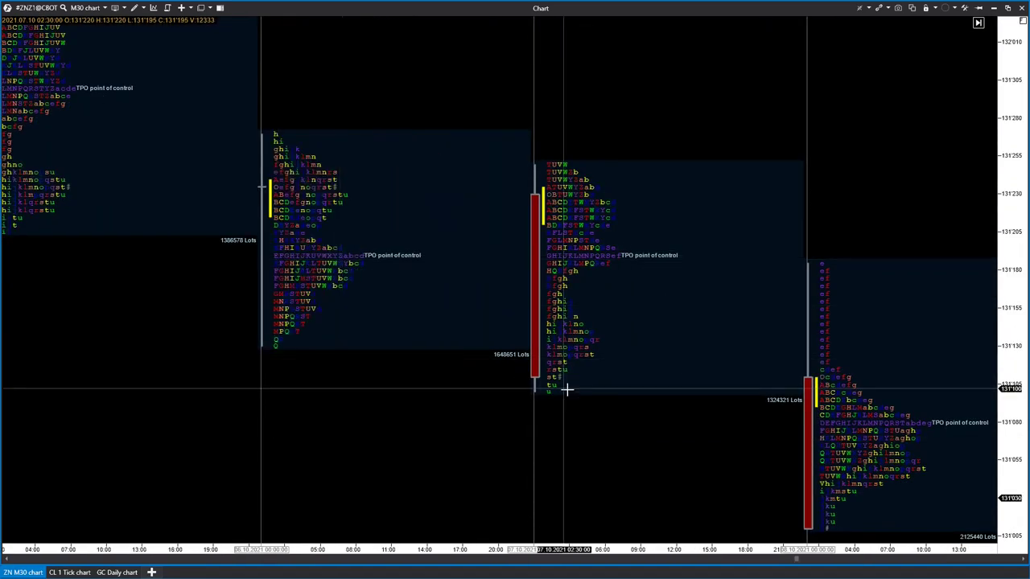
scroll(563, 391, "down", 2)
scroll(648, 408, "down", 1)
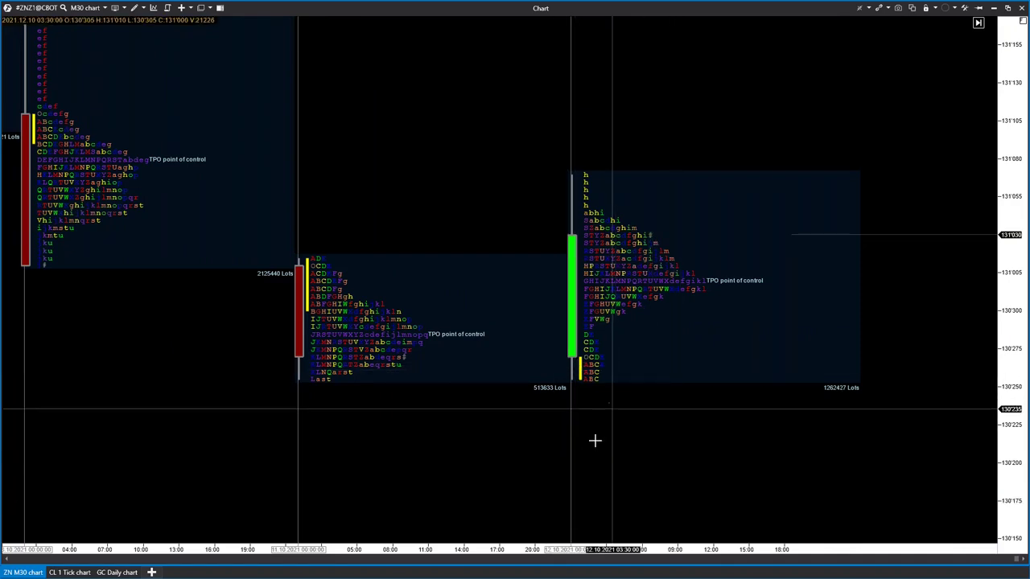
scroll(804, 422, "down", 1)
left_click_drag(1016, 449, 938, 260)
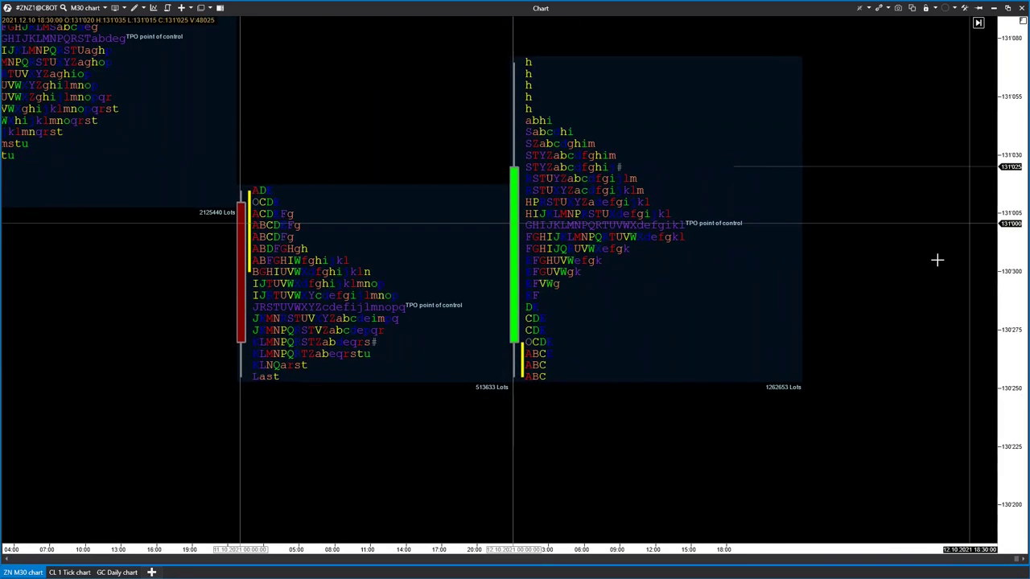
scroll(805, 338, "down", 1)
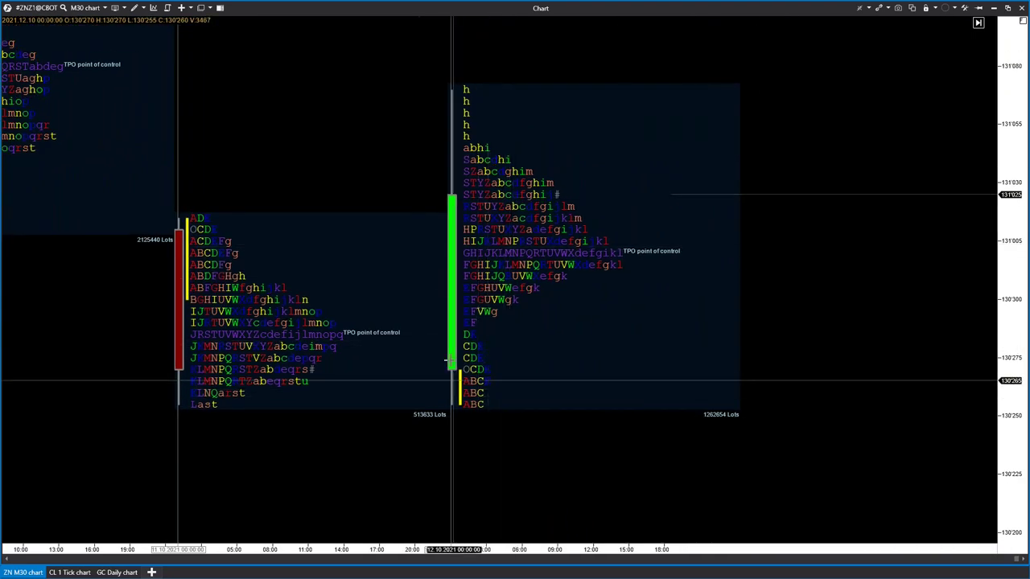
left_click_drag(180, 362, 264, 404)
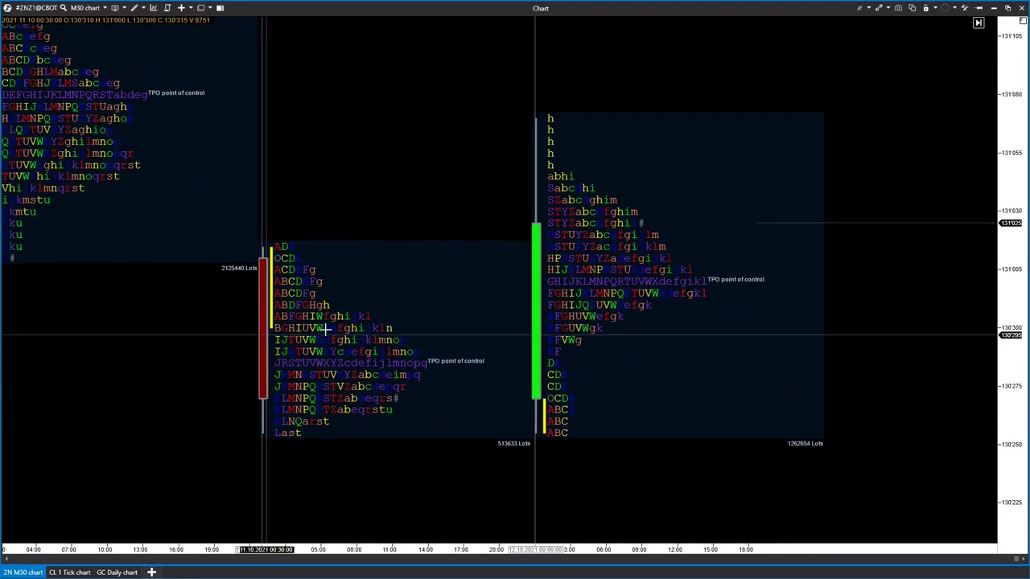
- Open the settings of the TPO and Profile indicator on the ZN M30 chart and move the Indicators window aside
right_click(329, 156)
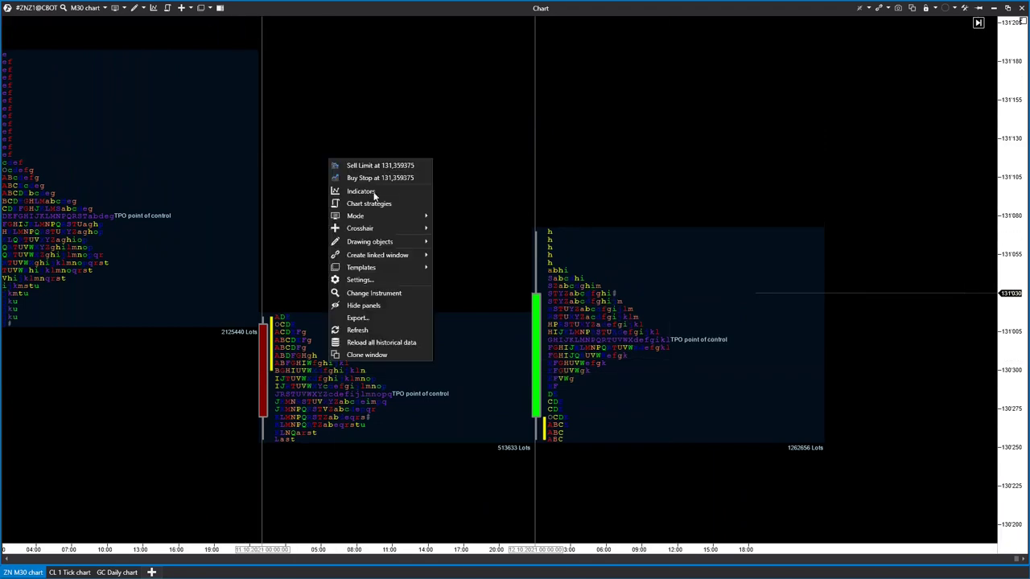
left_click(358, 189)
left_click(379, 302)
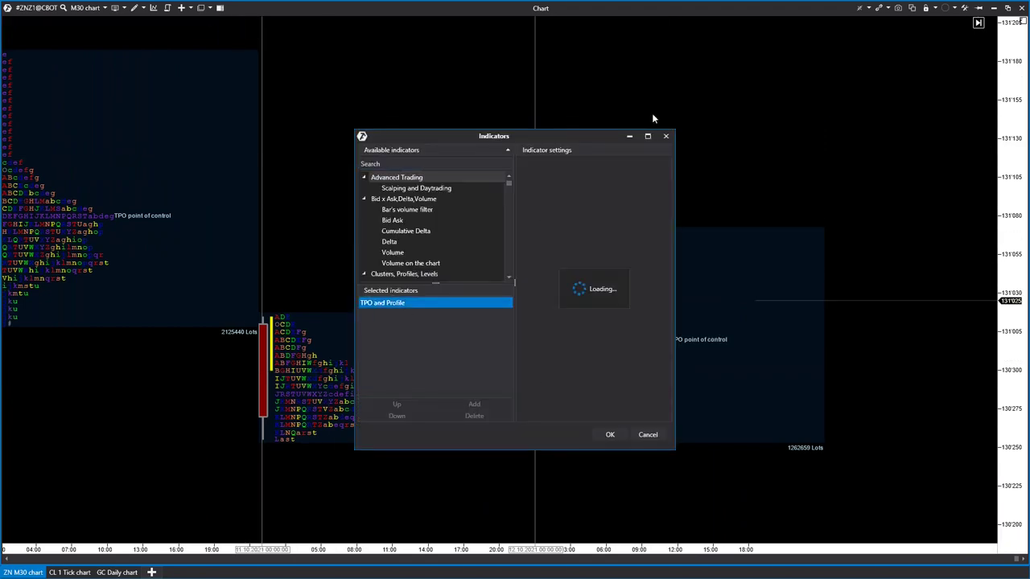
left_click_drag(556, 141, 321, 115)
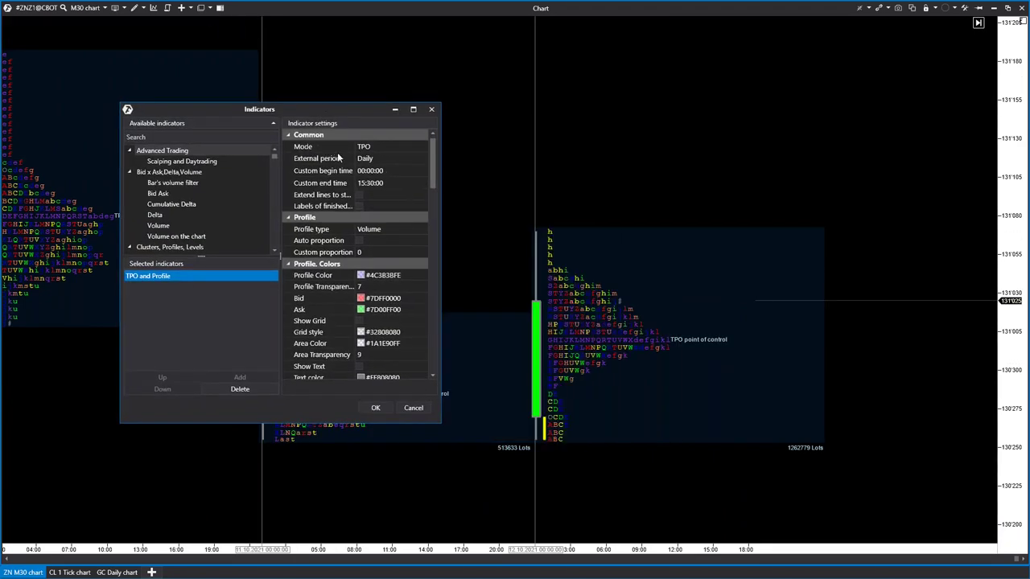
- Try the Profile mode for the TPO and Profile indicator and return its mode to TPO
left_click(378, 147)
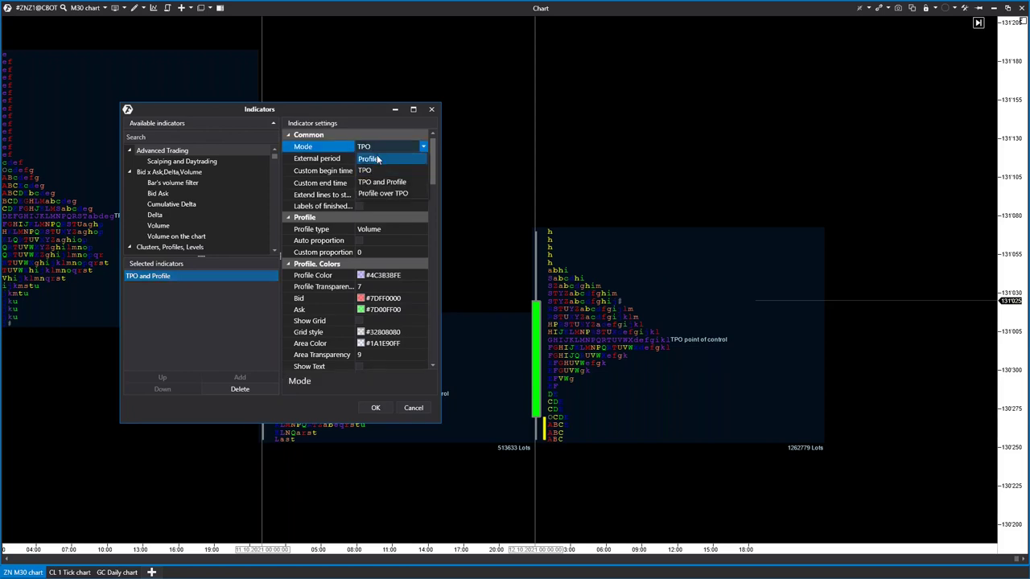
left_click(378, 159)
left_click(378, 147)
left_click(378, 170)
- Set the indicator's mode to TPO and Profile and apply the settings to the ZN M30 chart
left_click(377, 153)
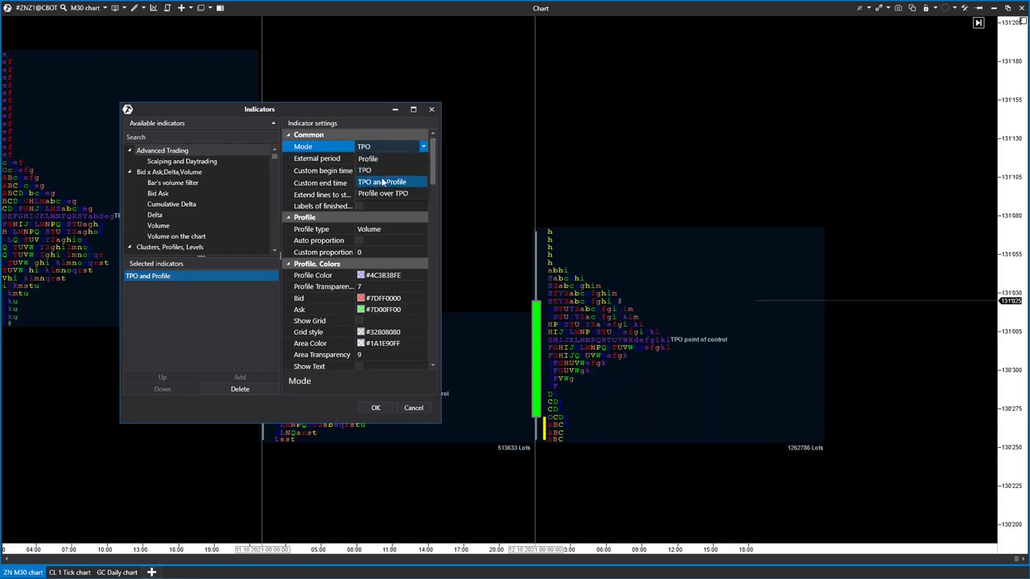
left_click(382, 182)
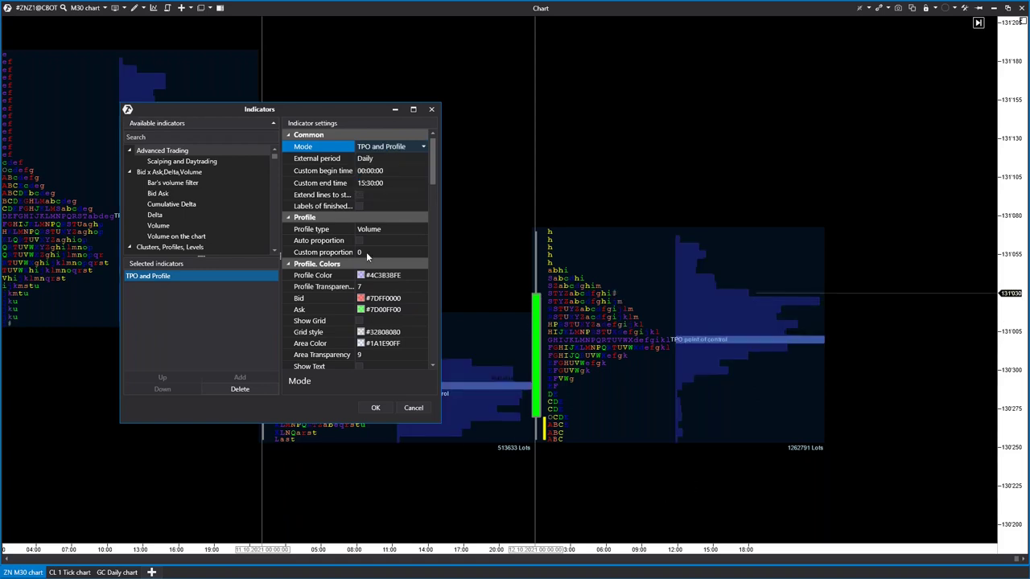
scroll(375, 326, "down", 2)
left_click(375, 338)
left_click(374, 351)
left_click(375, 407)
- Compare the daily TPO letters with the volume profiles beside them on the ZN M30 chart
left_click_drag(296, 443, 593, 477)
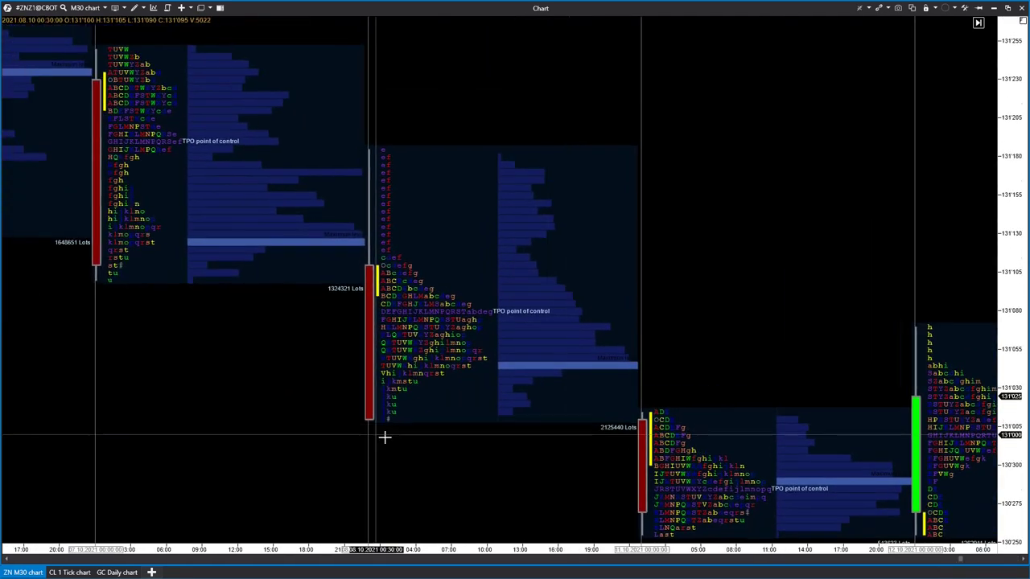
left_click_drag(386, 435, 266, 255)
left_click_drag(651, 198, 459, 242)
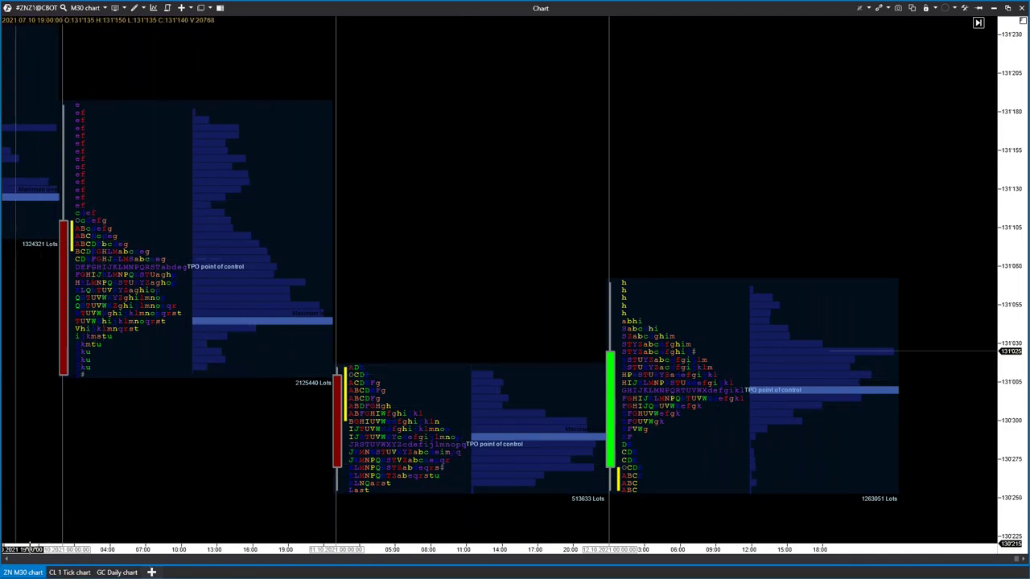
- Switch to the GC Daily chart and search the available indicators for COT, leaving the selection unchanged
left_click(116, 572)
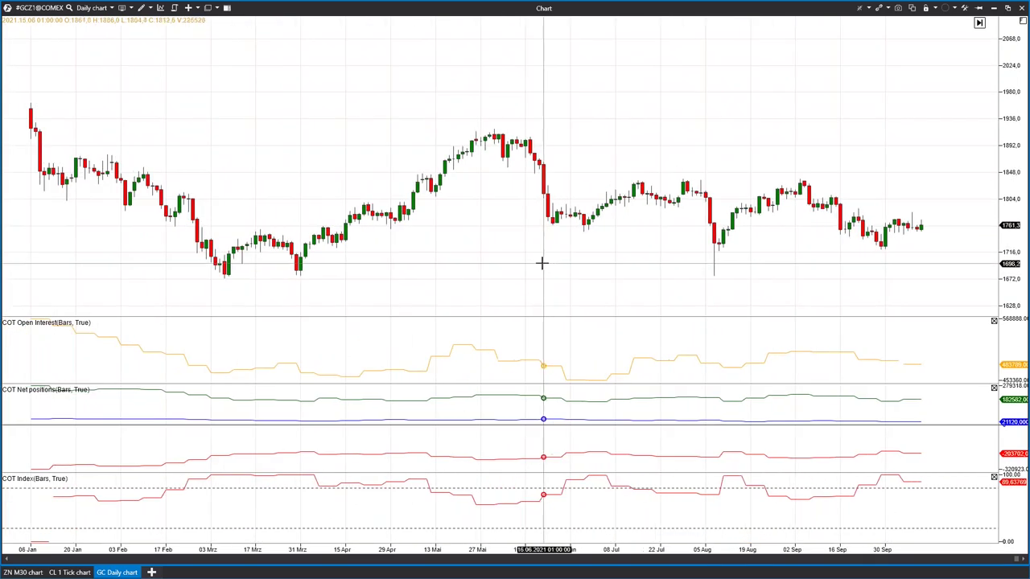
right_click(413, 153)
left_click(449, 194)
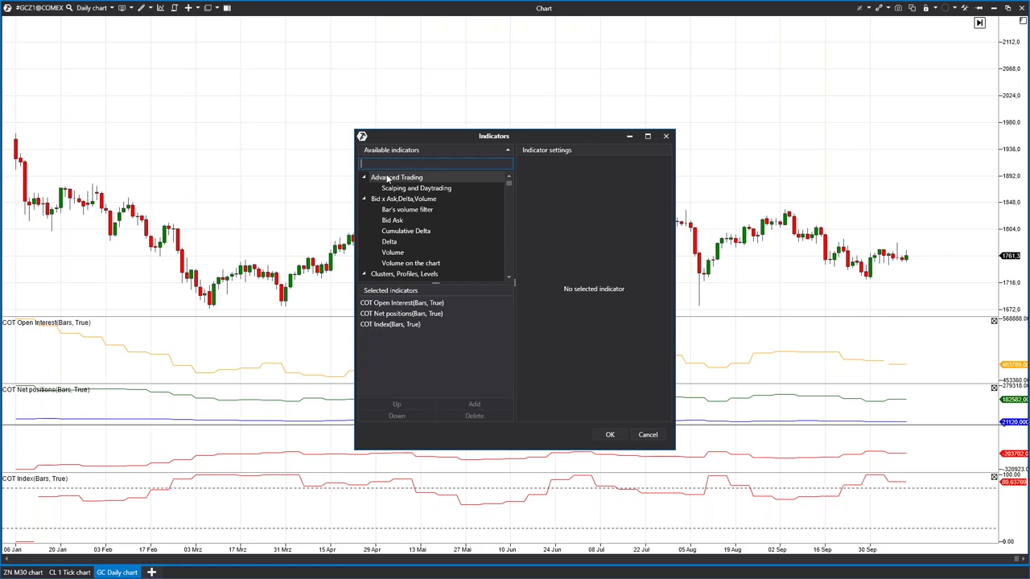
type("COT")
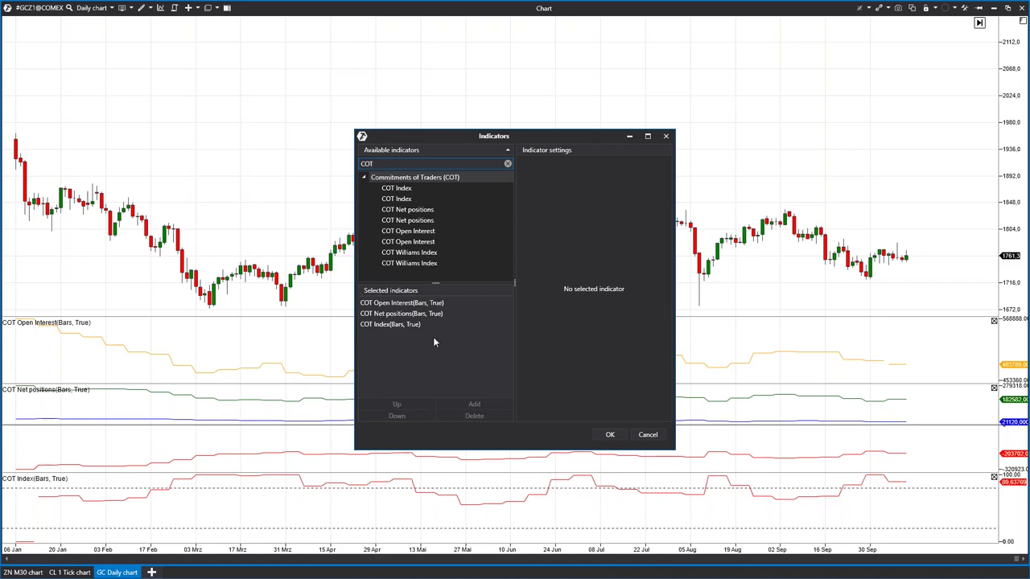
left_click(647, 434)
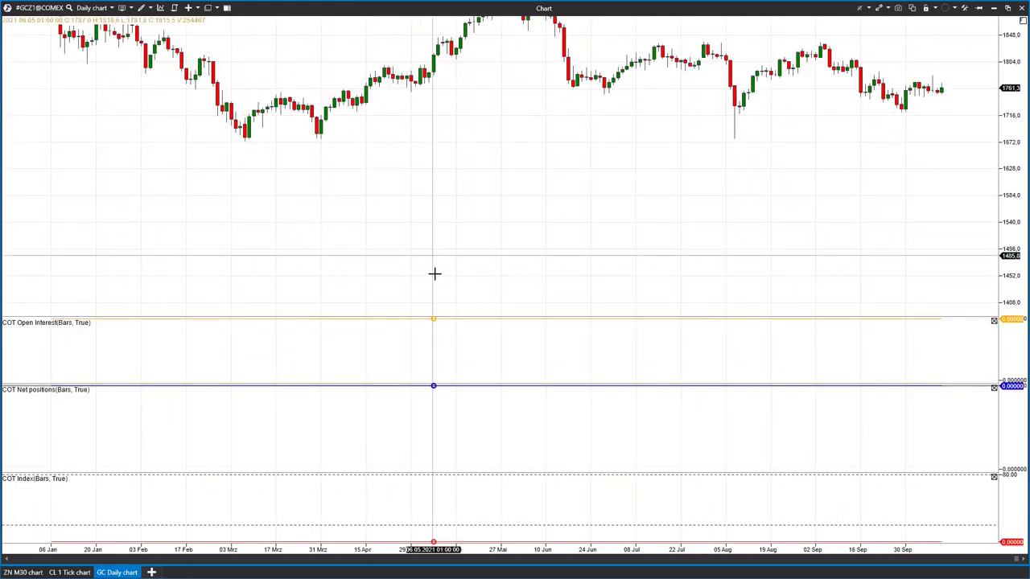
- Review the settings of the COT Index, including its mode options, and of the COT Net positions and COT Open Interest indicators on GC
left_click_drag(604, 419, 317, 266)
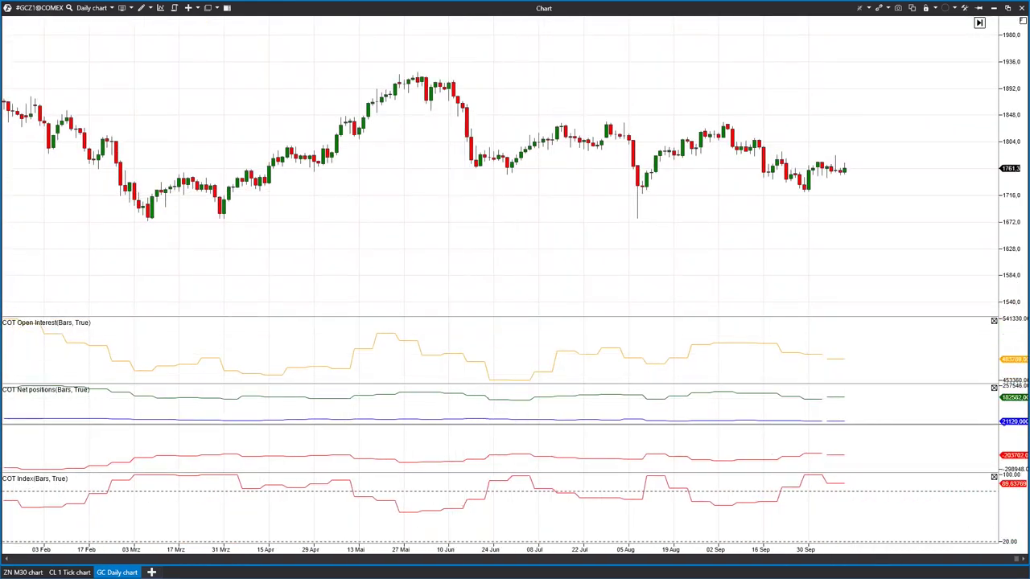
right_click(407, 212)
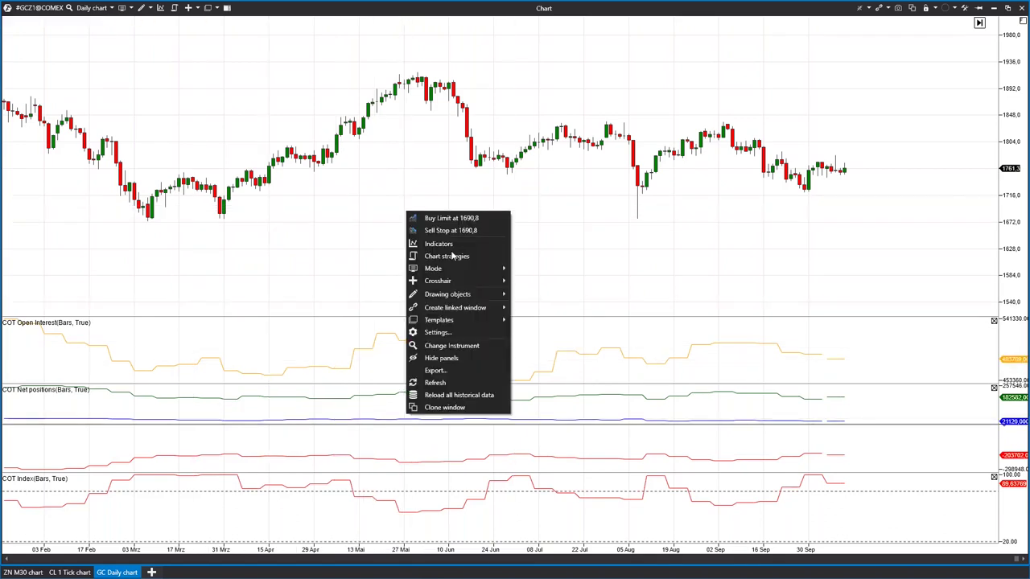
left_click(441, 243)
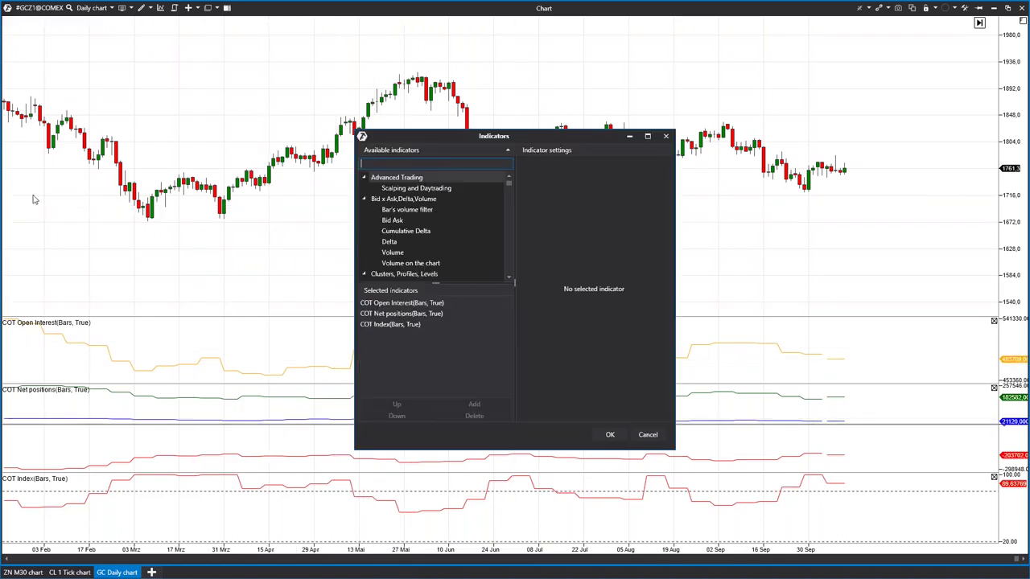
left_click(411, 323)
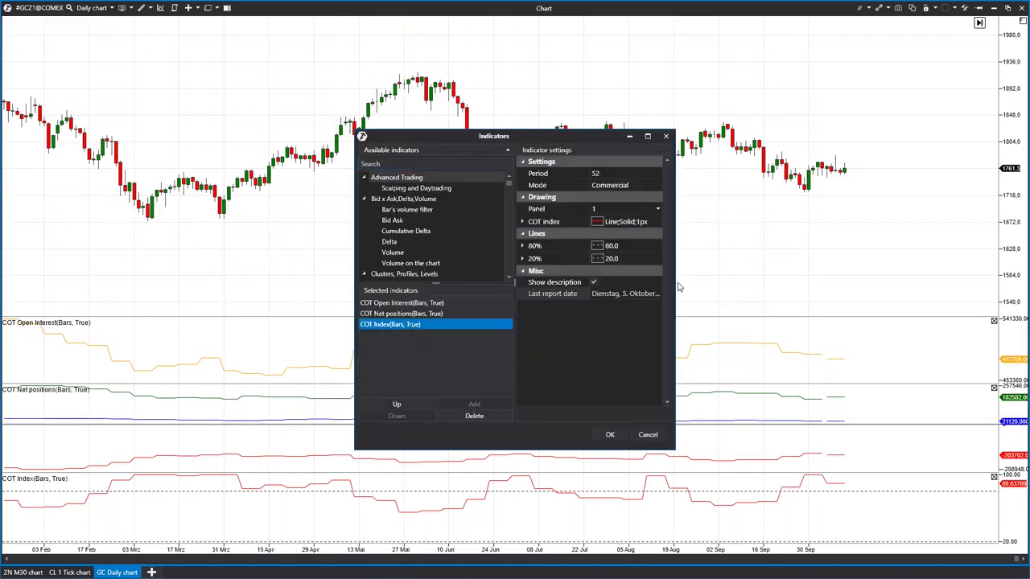
left_click(609, 188)
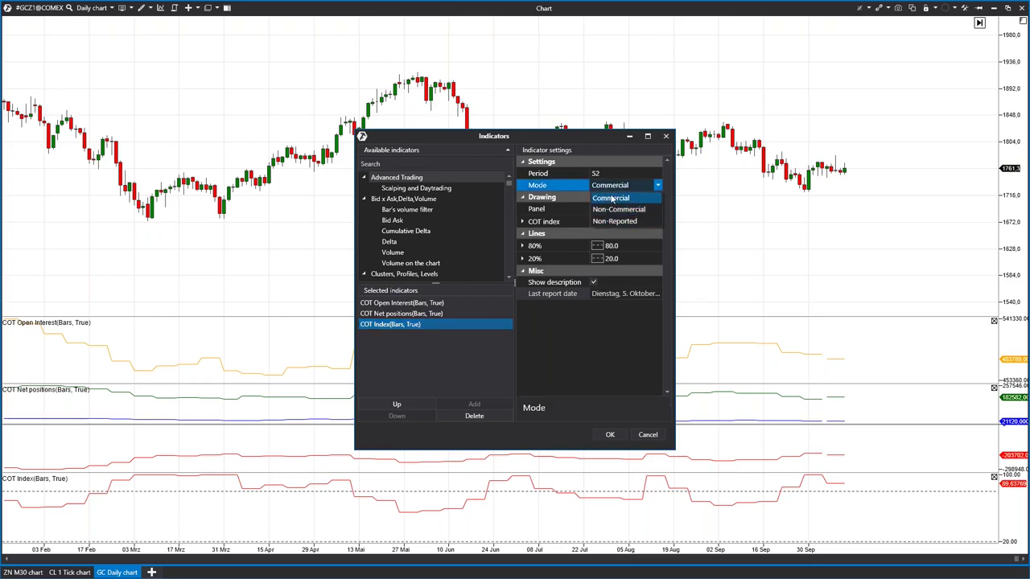
left_click(557, 166)
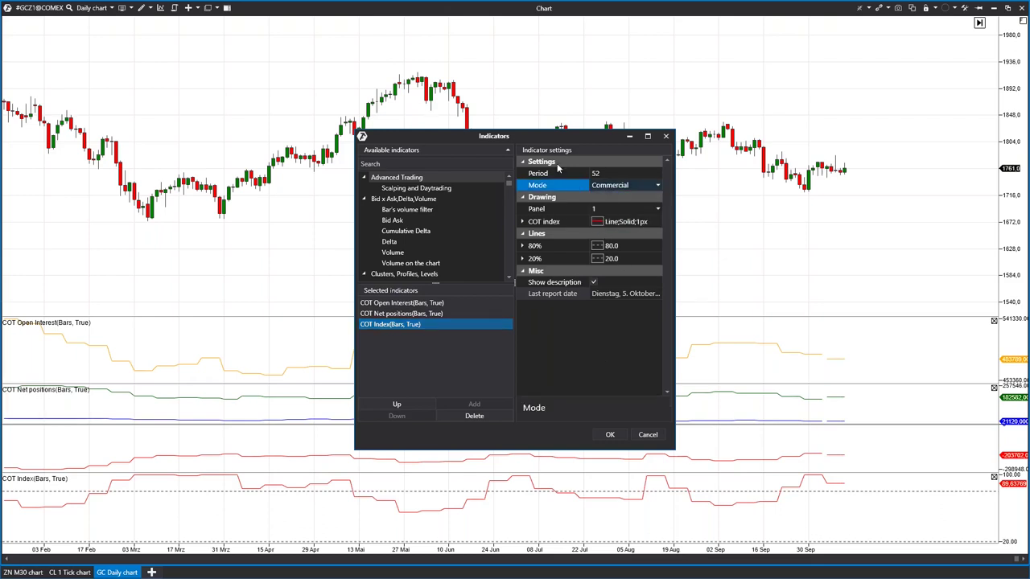
left_click(426, 314)
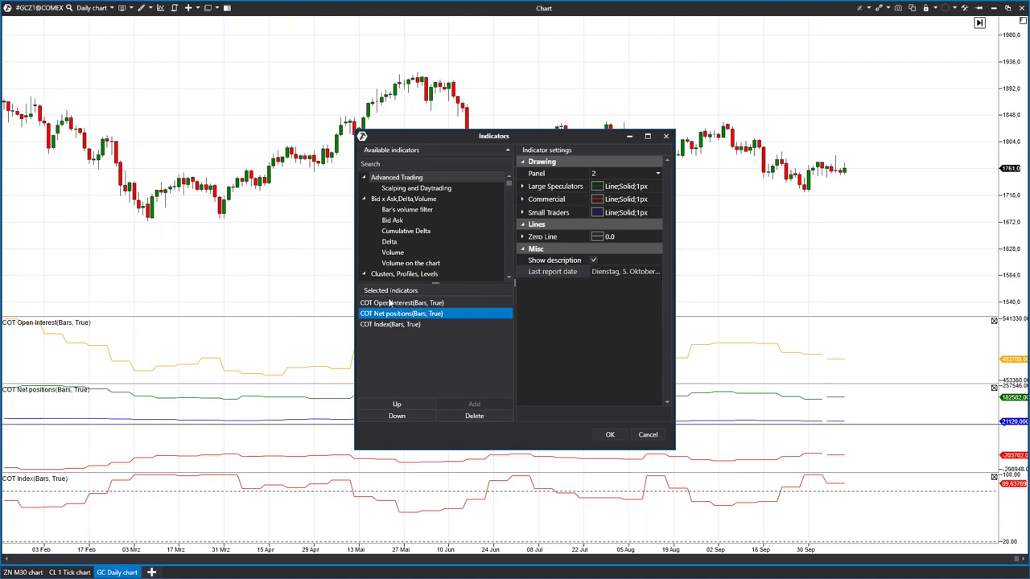
left_click(391, 303)
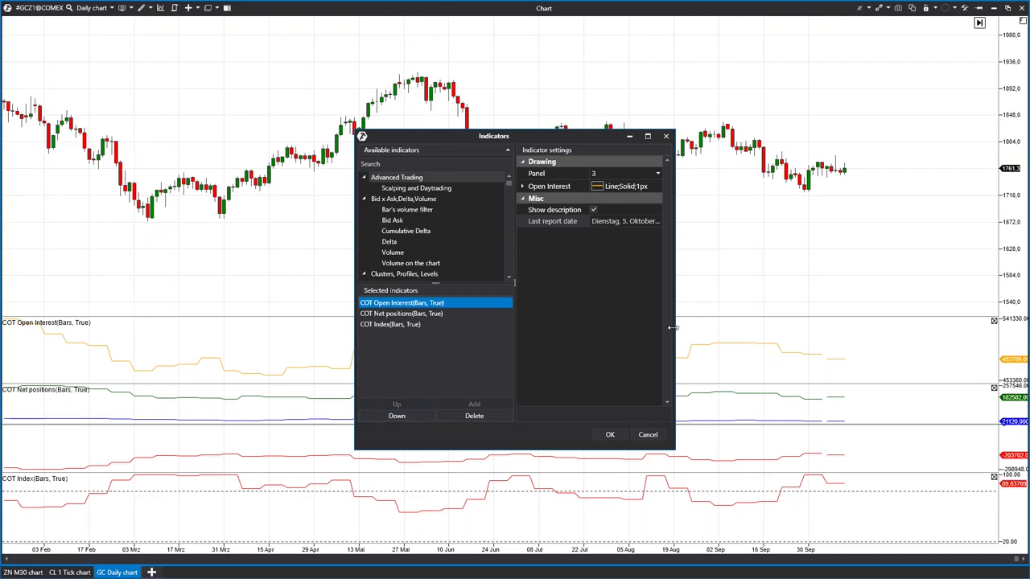
- Widen the Indicators window to check the COT Open Interest indicator's last report date, and close the window
left_click_drag(673, 327, 720, 318)
left_click(659, 220)
left_click_drag(636, 221, 715, 232)
left_click(678, 221)
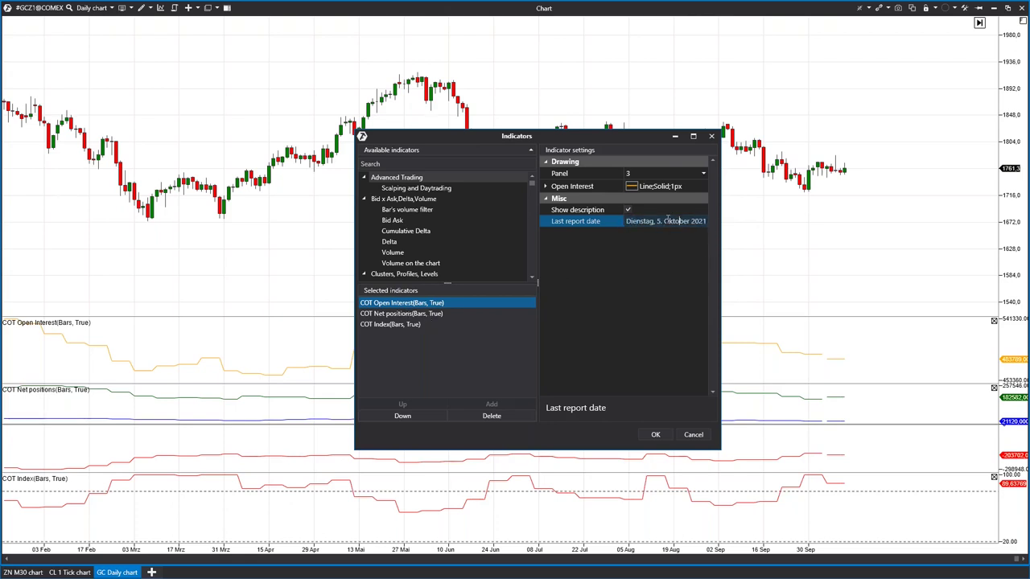
left_click(711, 137)
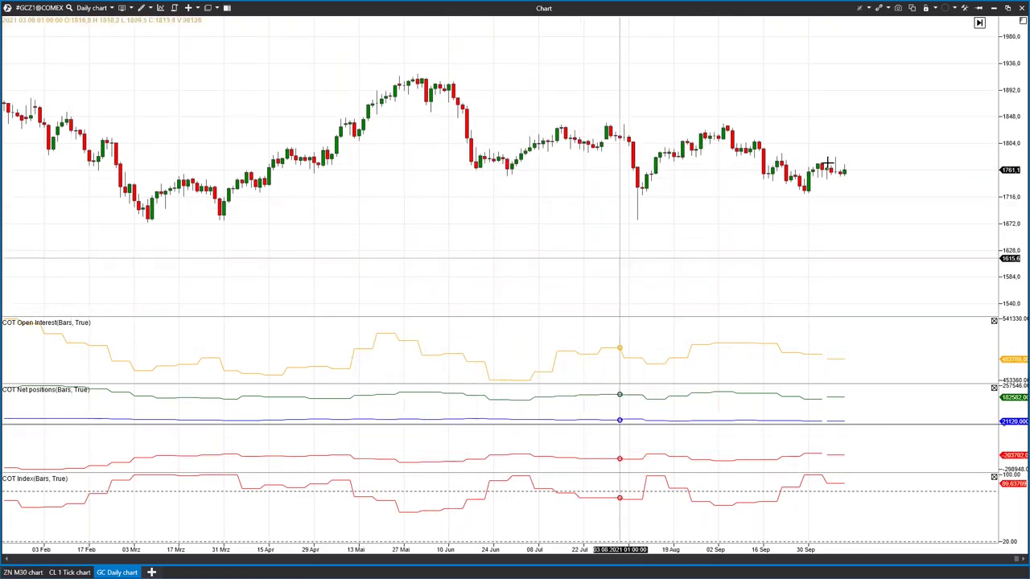
- Switch to the CL 1 Tick heatmap chart and open the heatmap settings of its Dom levels indicator
left_click(69, 573)
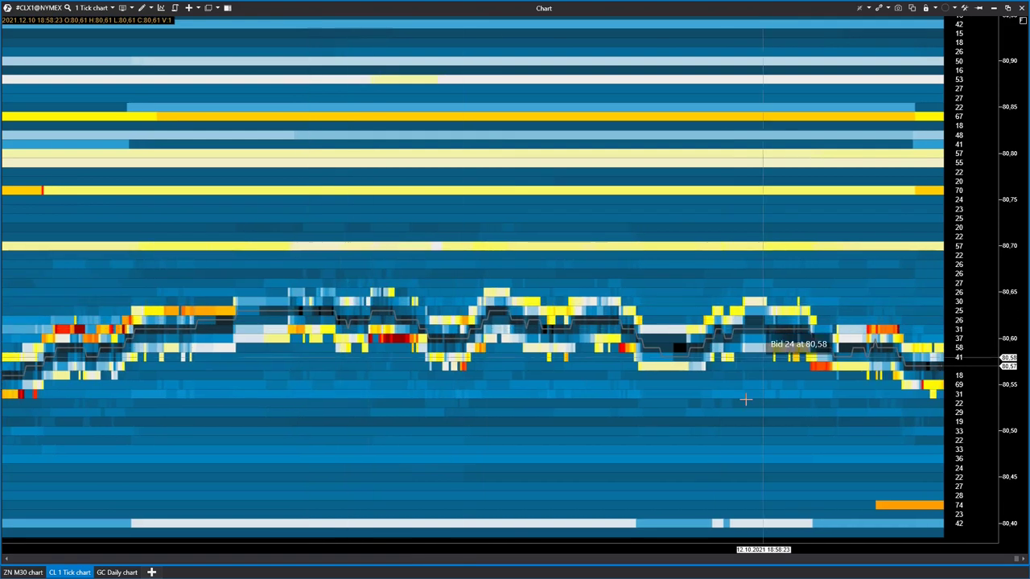
left_click_drag(745, 400, 744, 330)
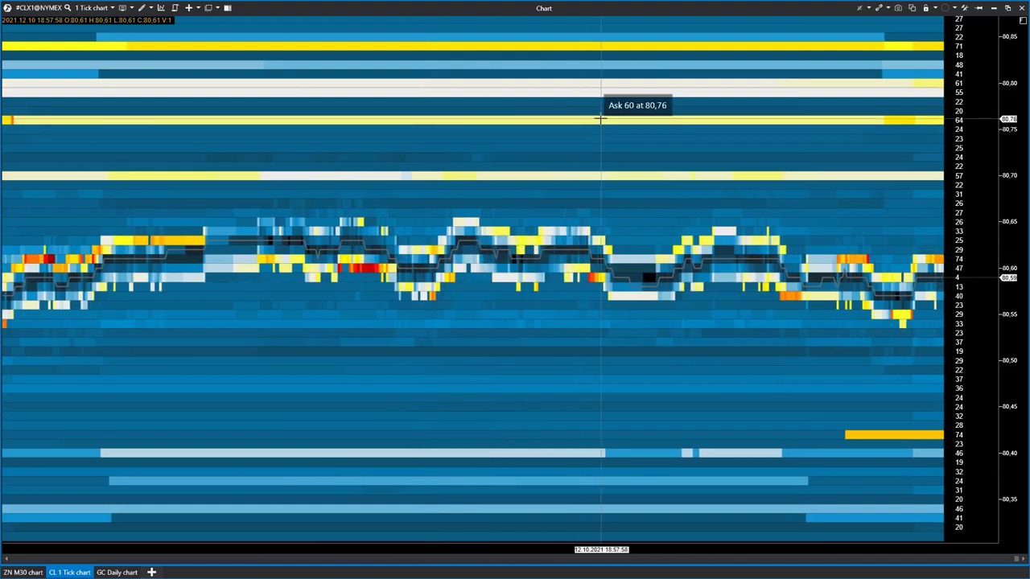
right_click(362, 346)
left_click(369, 374)
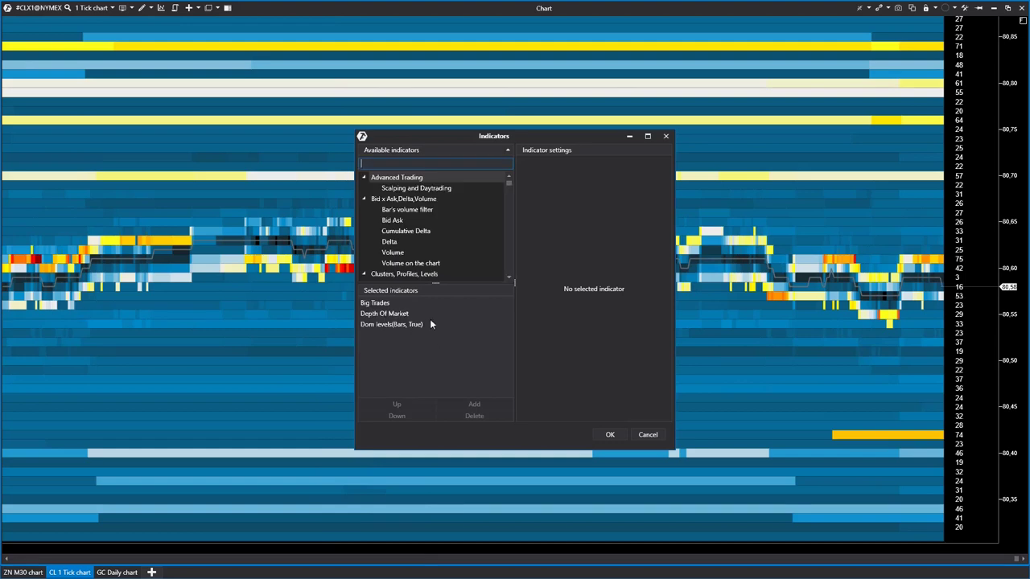
left_click(379, 325)
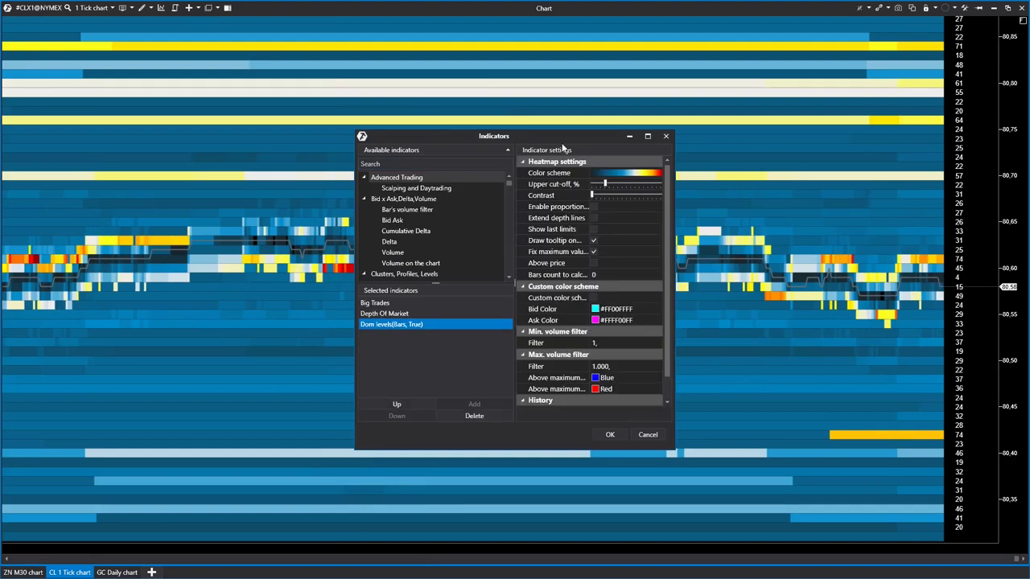
left_click_drag(561, 141, 431, 162)
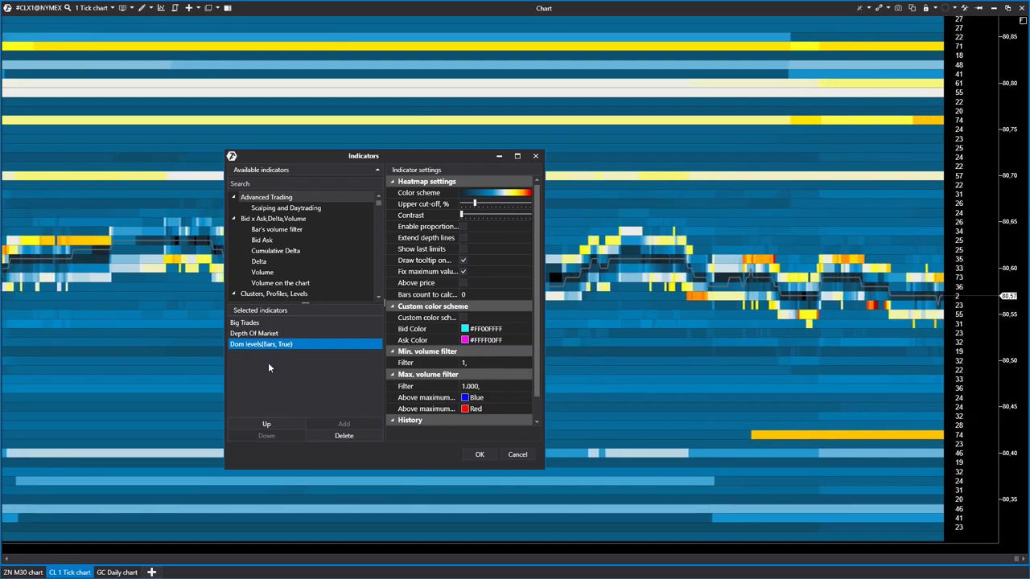
- Set the bids background of the Depth Of Market indicator to green and check the color choices for the asks background
left_click(256, 334)
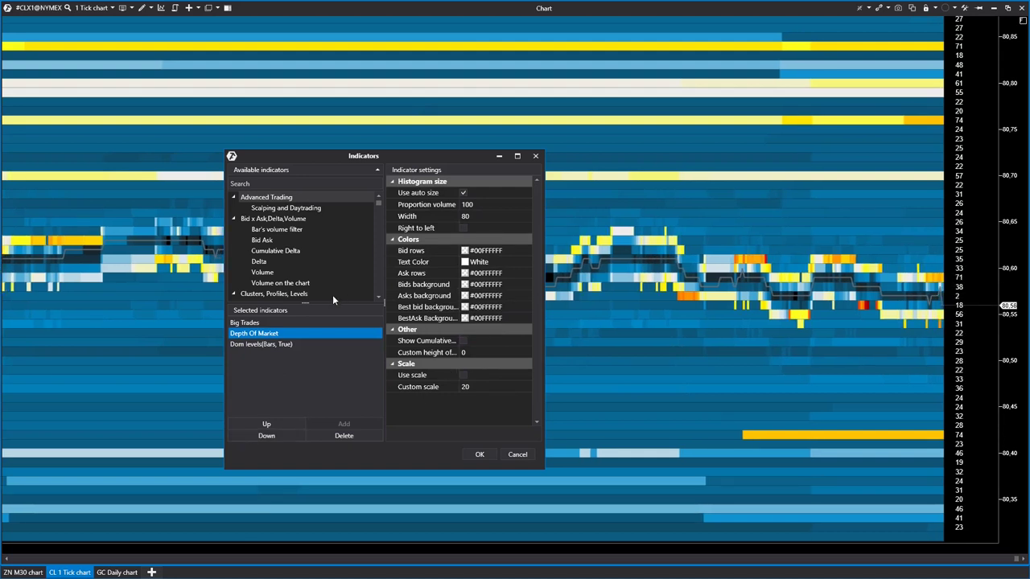
left_click(473, 284)
left_click(511, 383)
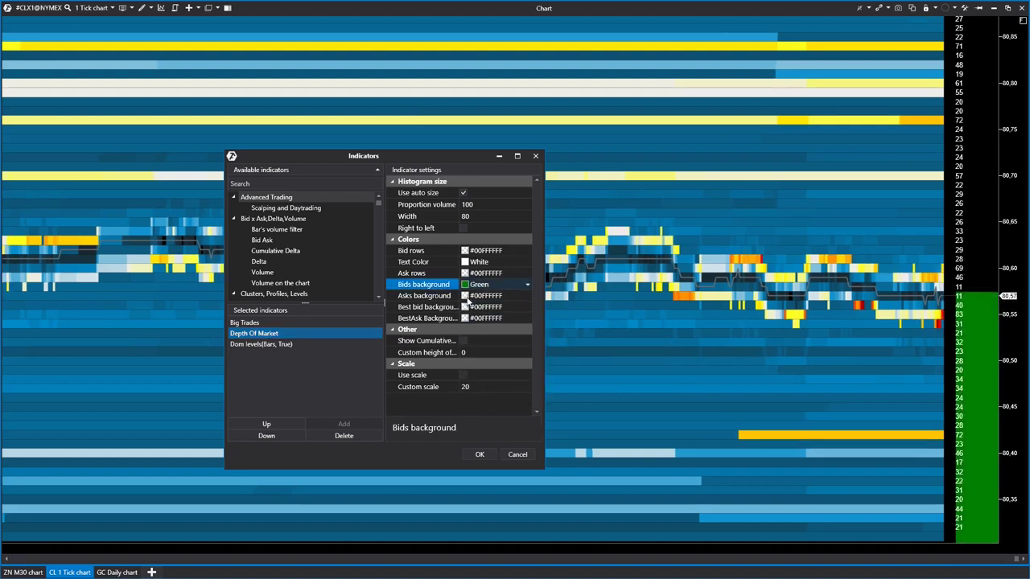
left_click(468, 296)
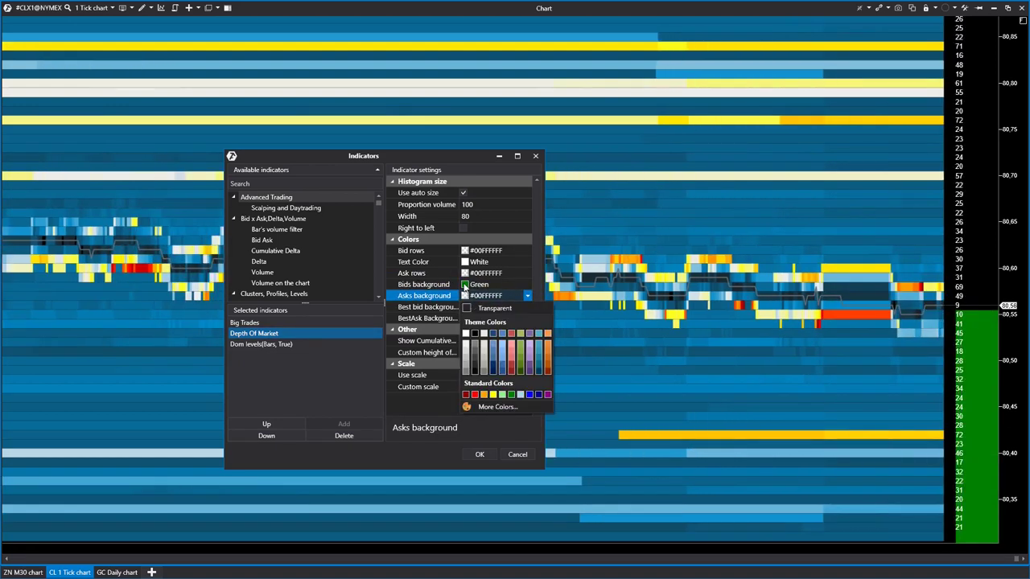
left_click(465, 286)
- Delete the Depth Of Market indicator, search the available indicators for "dep", and add Depth Of Market again
key("Delete")
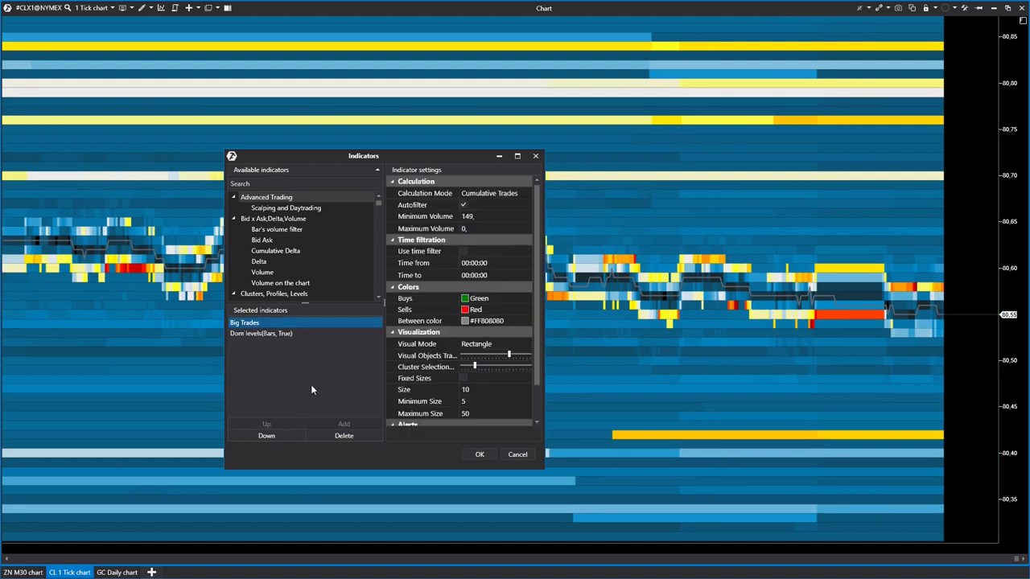
left_click(262, 183)
type("dep")
left_click(274, 210)
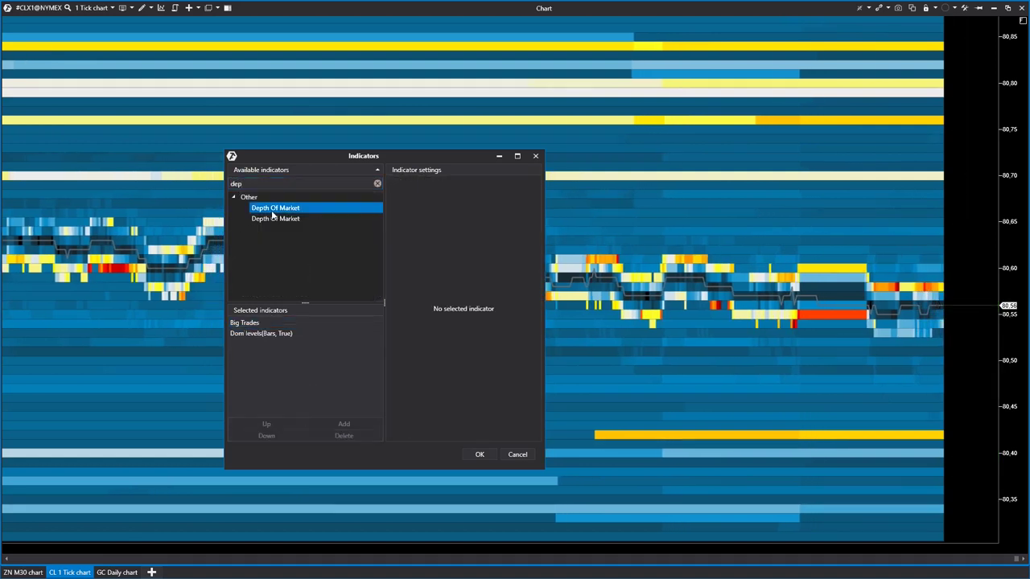
double_click(271, 211)
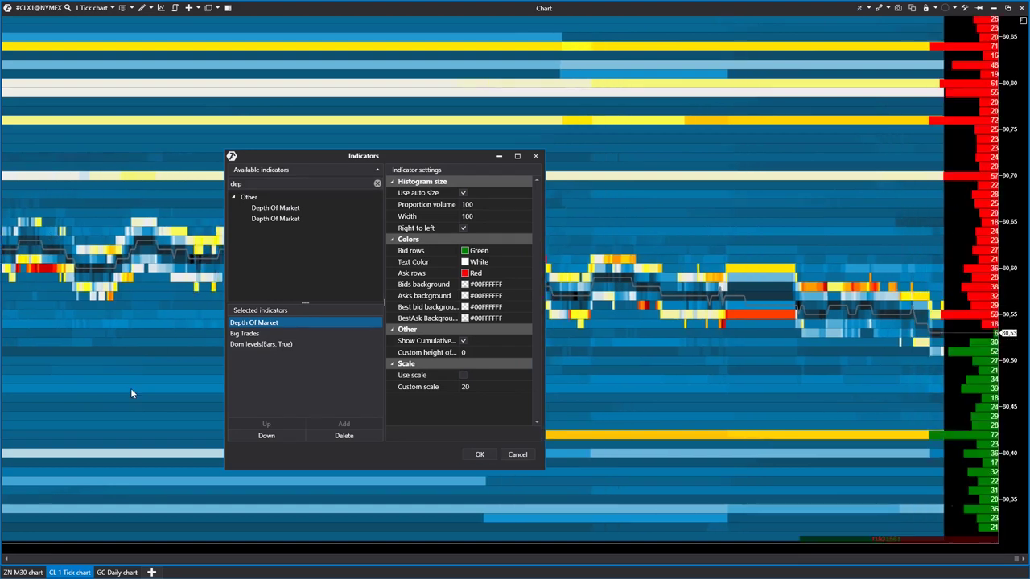
- Make the ask rows and bid rows of the new Depth Of Market indicator transparent
left_click(469, 276)
left_click(465, 307)
left_click(466, 251)
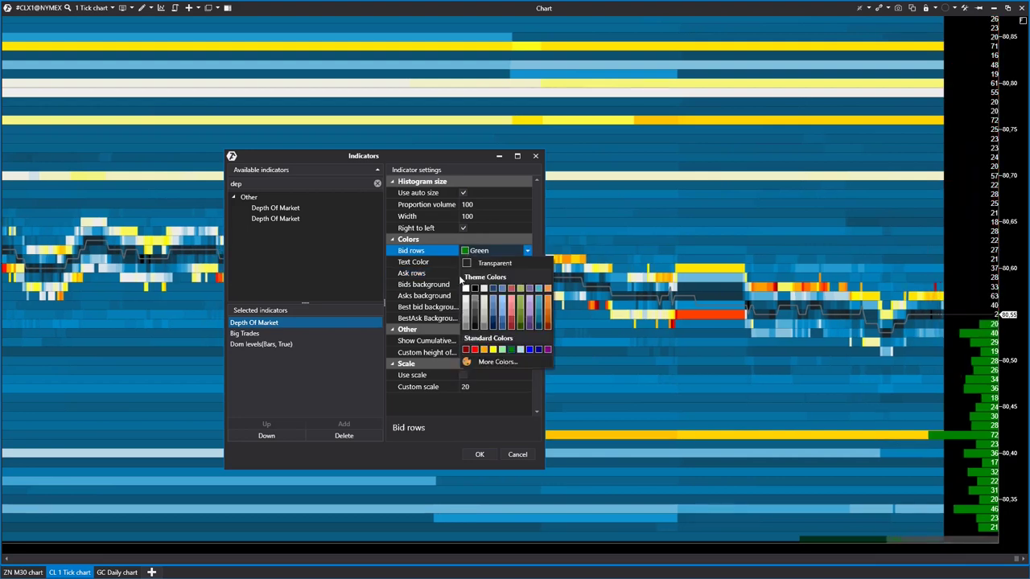
left_click(471, 271)
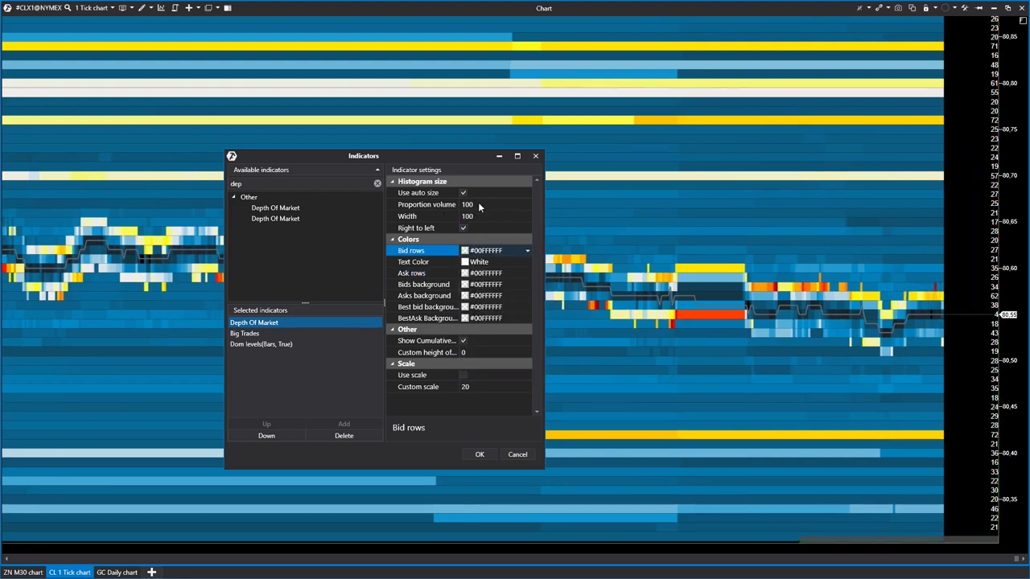
- Turn off Right to left and Show Cumulative Values for Depth Of Market, and set its width to 80
left_click(464, 229)
left_click(483, 216)
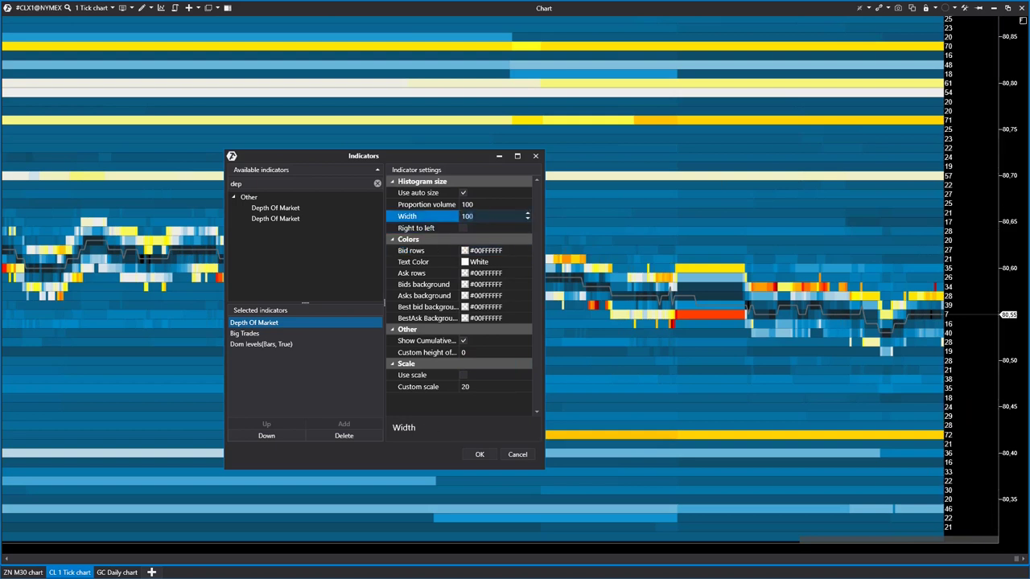
type("80")
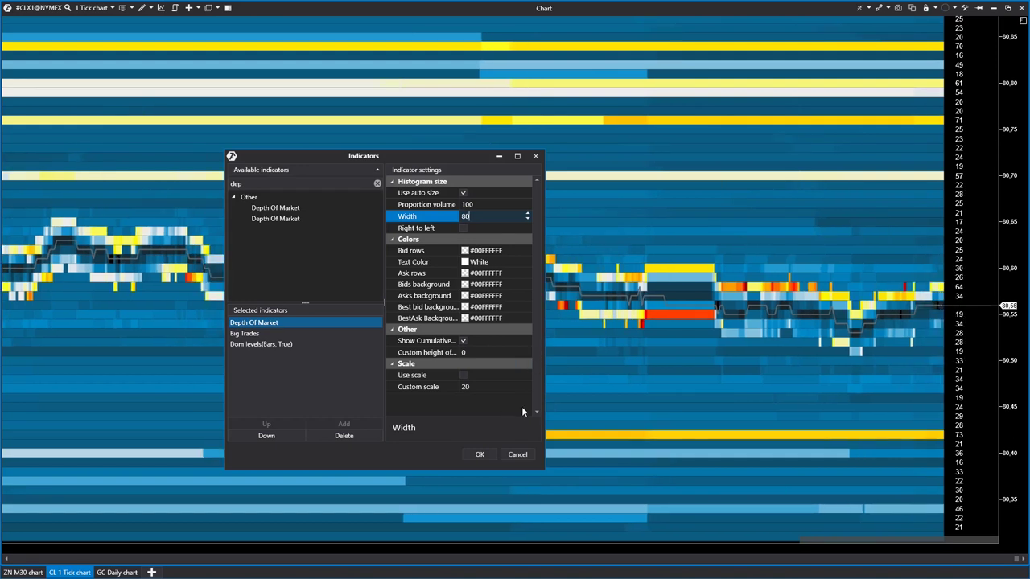
left_click(457, 341)
left_click(464, 341)
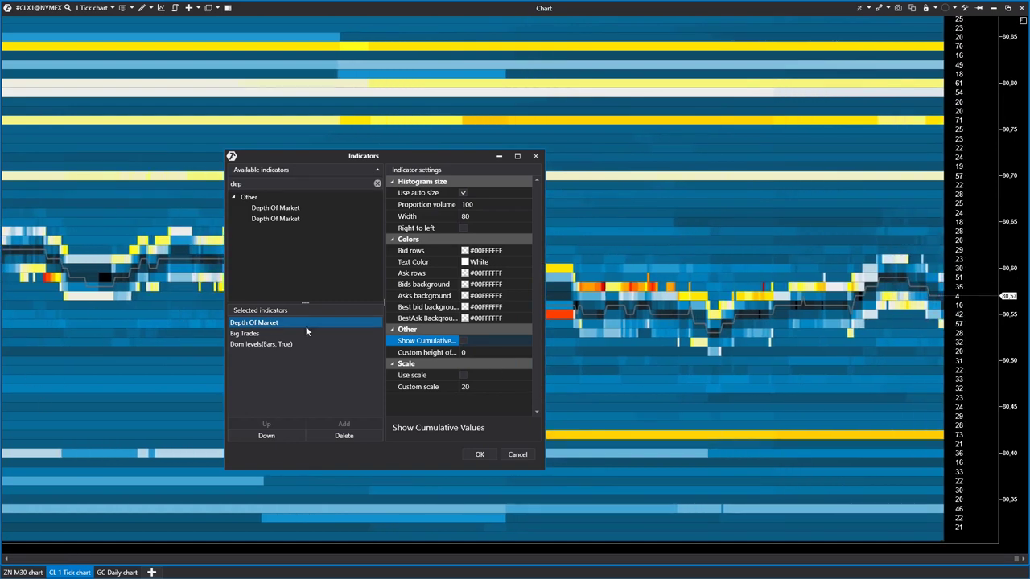
- Try the alternative heatmap color schemes of the Dom levels indicator and restore the scheme running from dark blue to red
left_click(270, 343)
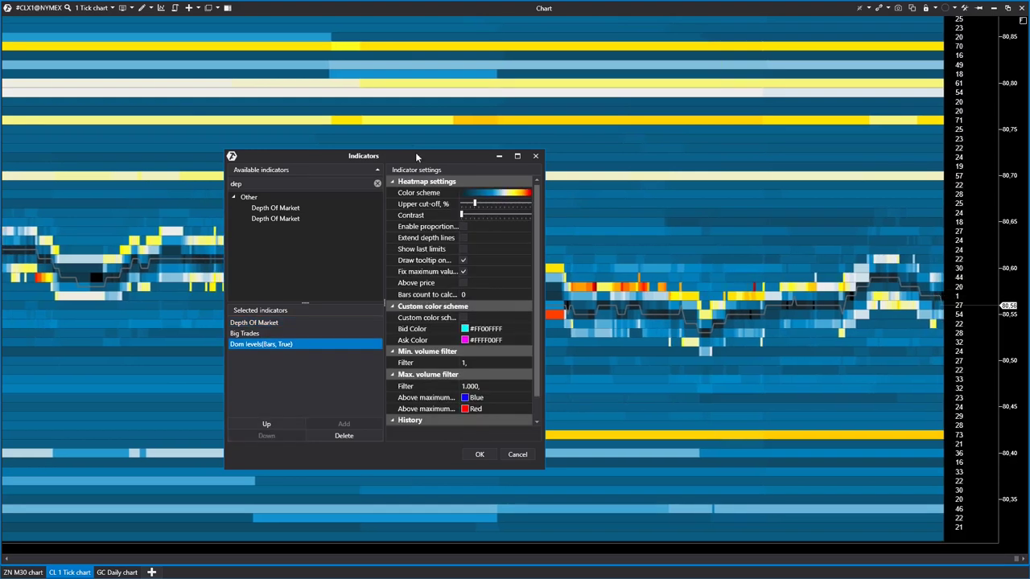
left_click_drag(417, 156, 284, 114)
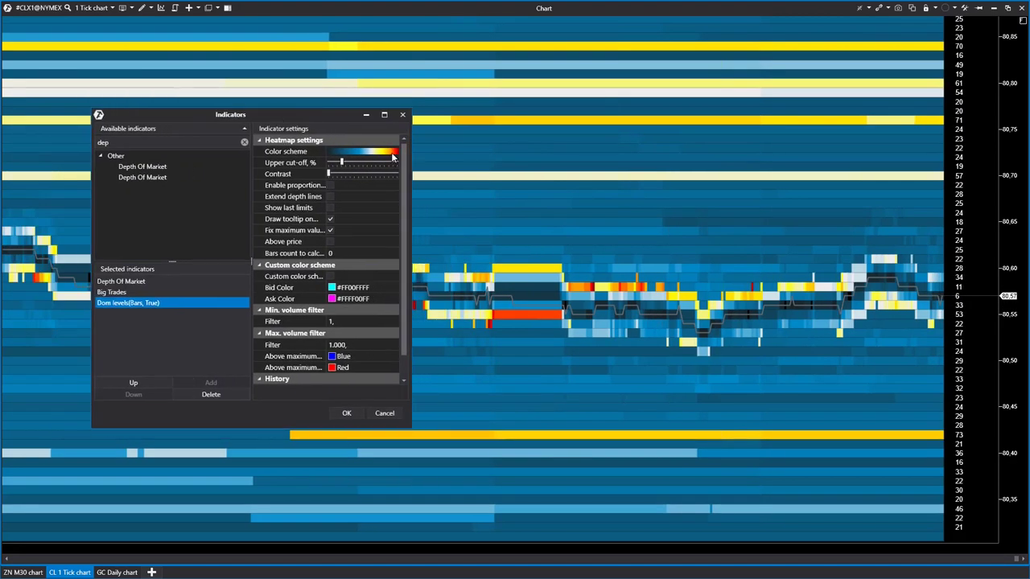
left_click(392, 159)
left_click(362, 163)
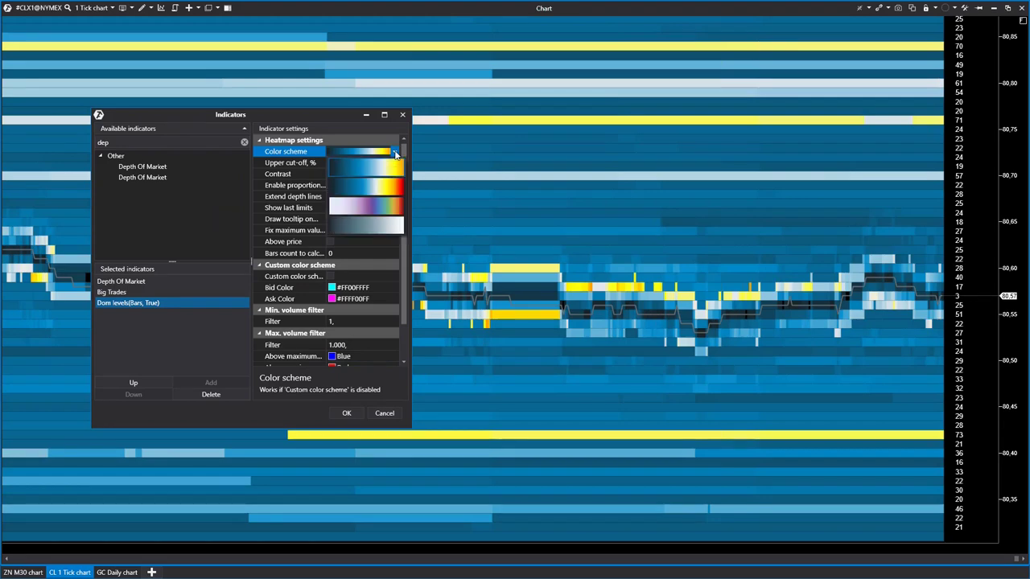
left_click(395, 155)
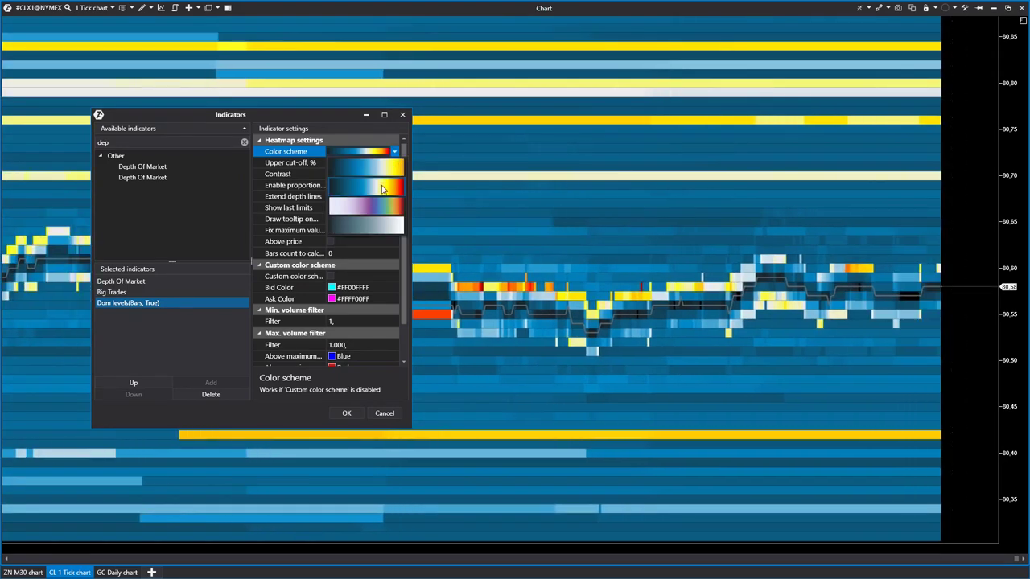
left_click(366, 207)
left_click(394, 152)
left_click(356, 218)
left_click(395, 152)
left_click(378, 184)
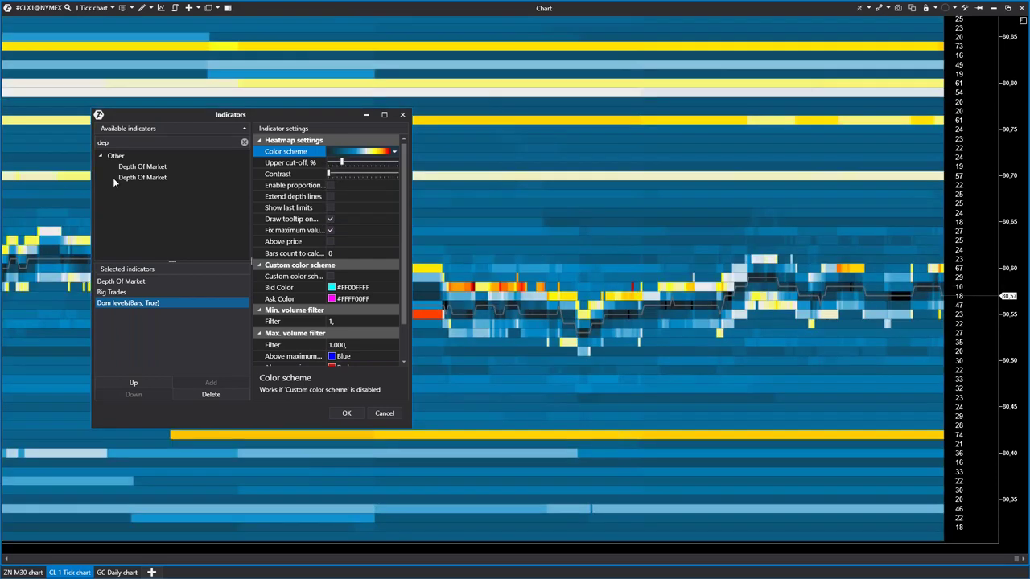
- Raise the upper cut-off of the Dom levels heatmap, try a higher contrast, and return the contrast to its minimum
left_click_drag(335, 114, 298, 117)
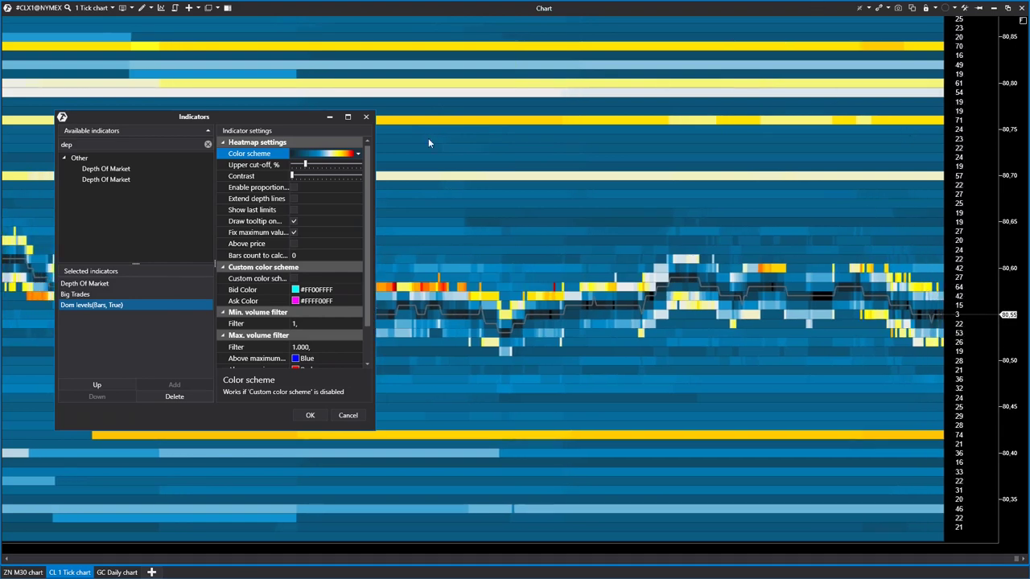
mouse_move(306, 165)
left_mouse_down()
mouse_move(325, 161)
mouse_move(296, 167)
mouse_move(326, 172)
mouse_move(298, 182)
mouse_move(308, 177)
left_mouse_up()
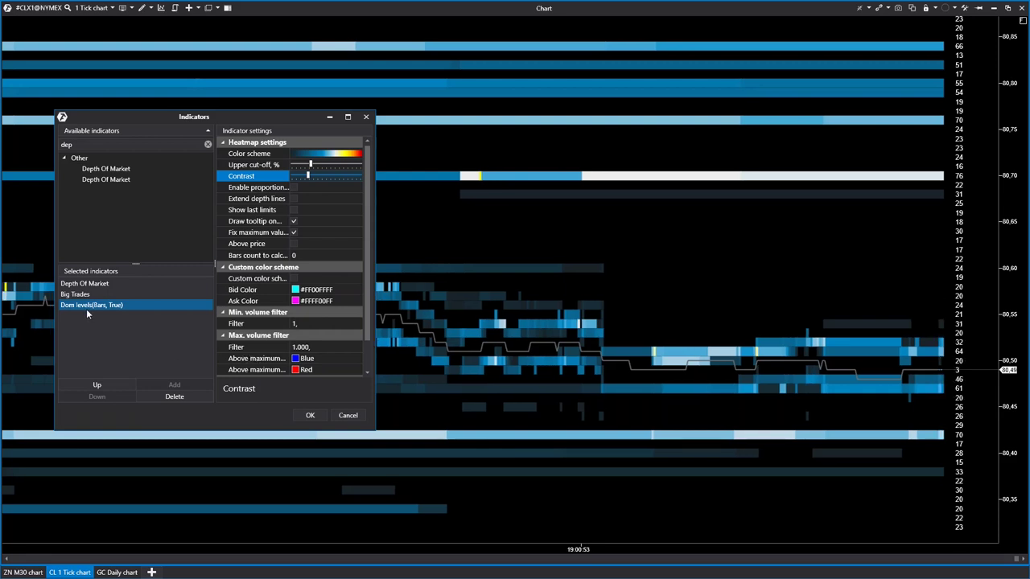
left_click(312, 167)
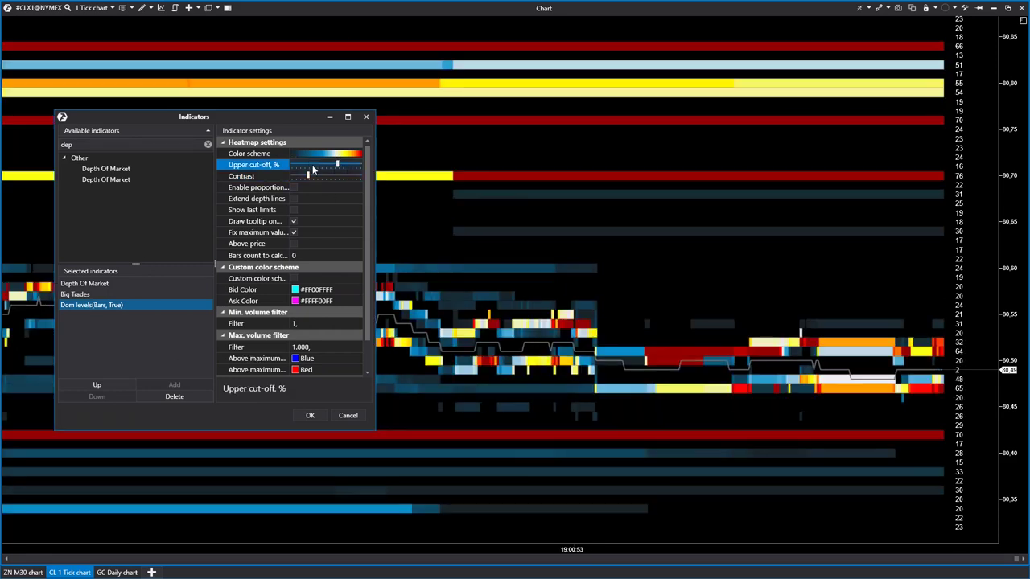
left_click_drag(337, 167, 249, 190)
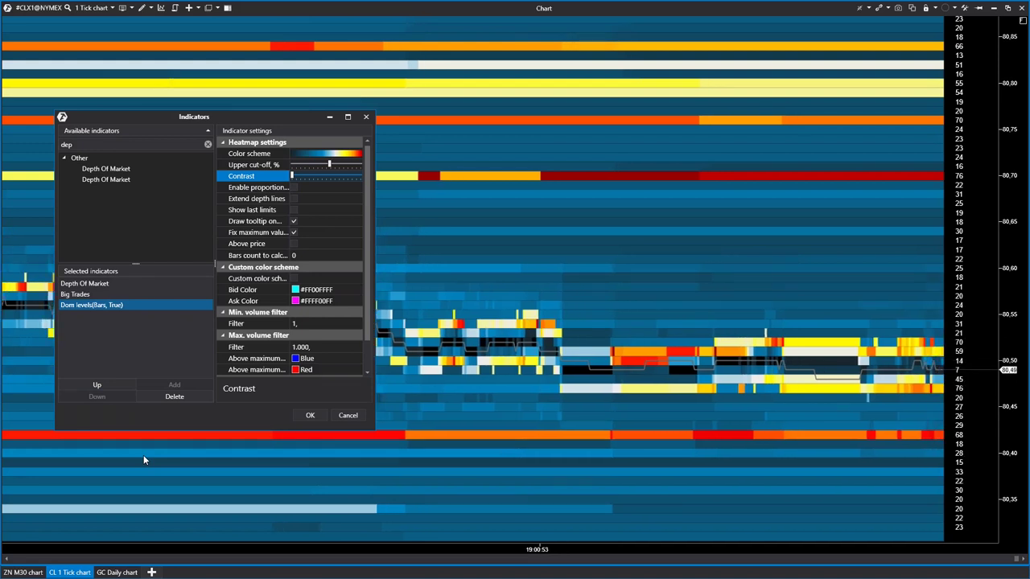
- Set the Dom levels maximum volume filter to 60 and its above maximum ask color to green
scroll(322, 339, "down", 1)
left_click(328, 317)
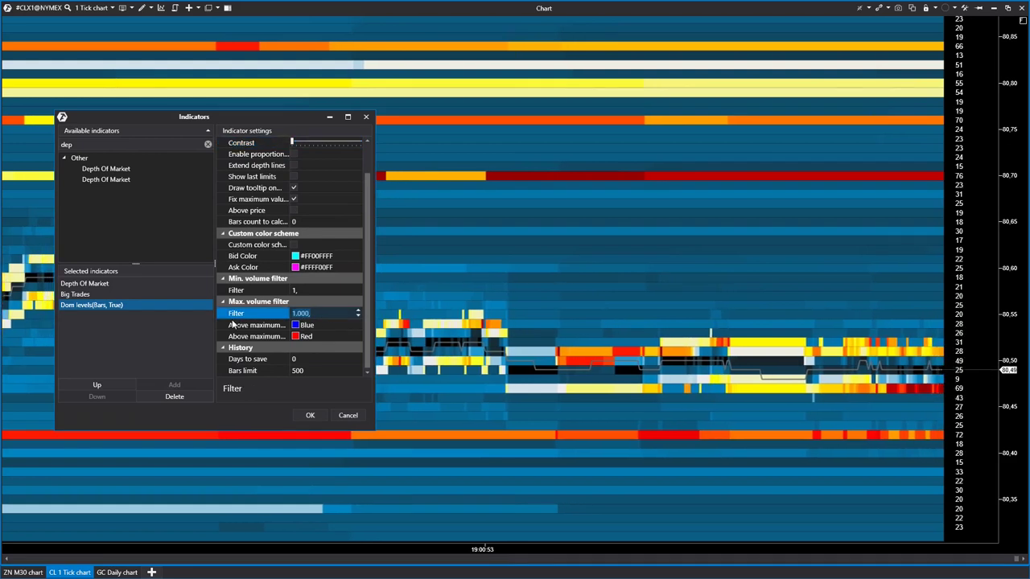
type("60,")
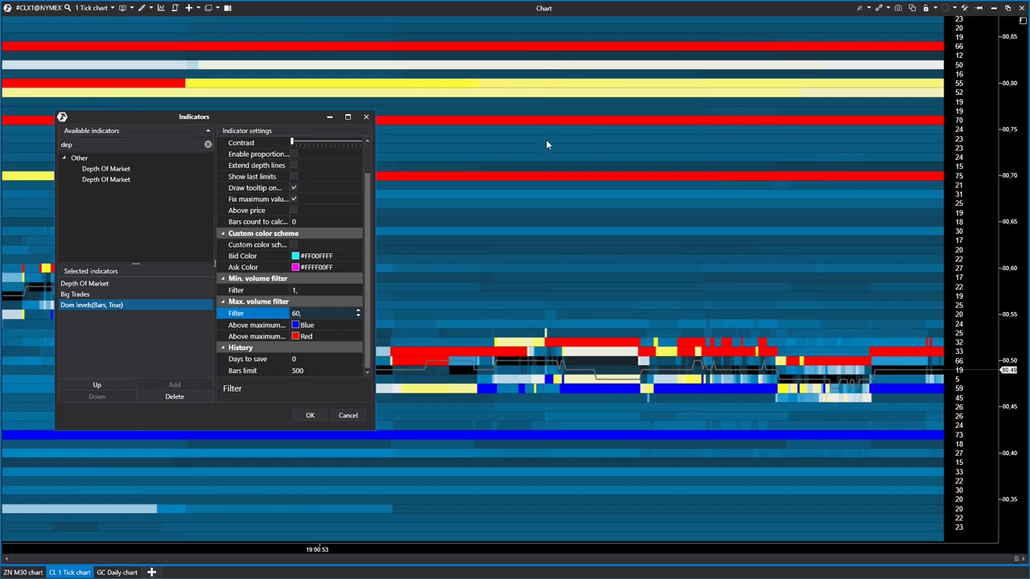
left_click(299, 336)
left_click(342, 434)
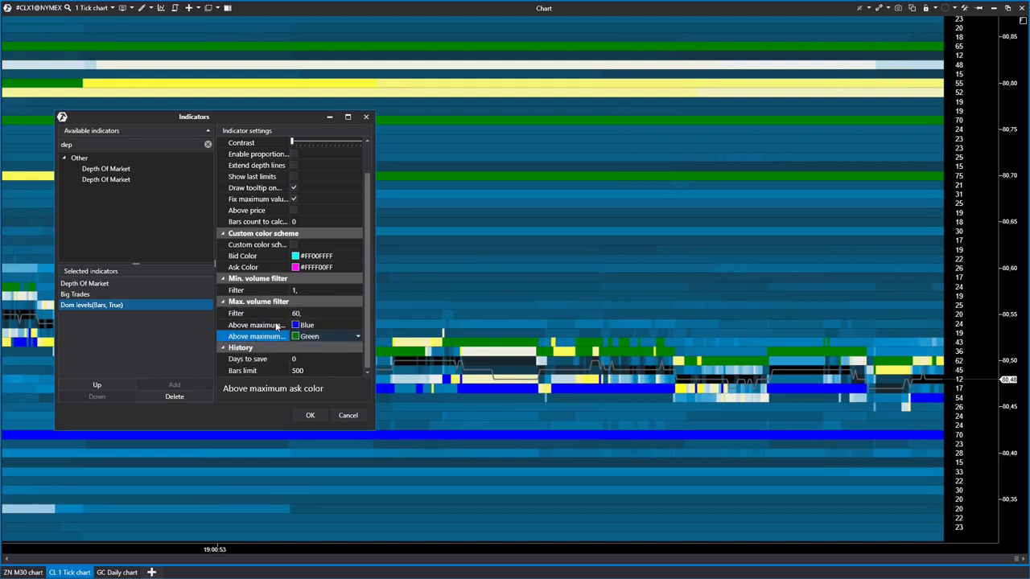
scroll(314, 257, "up", 1)
scroll(314, 257, "down", 1)
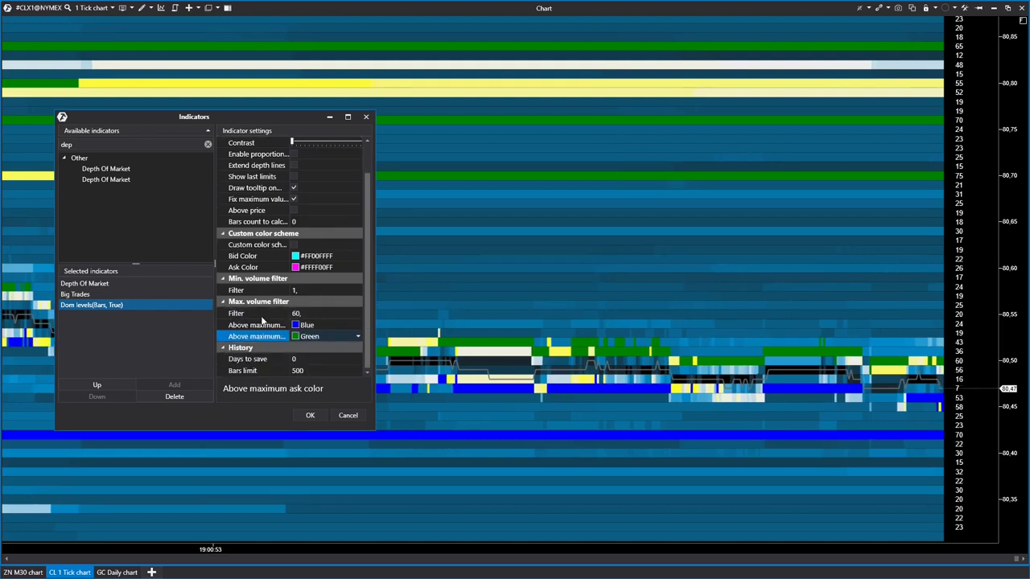
- Try the Dom levels custom color scheme with bid color #FF595959 and ask color #FFD8D6CB, and disable the scheme again
left_click(294, 245)
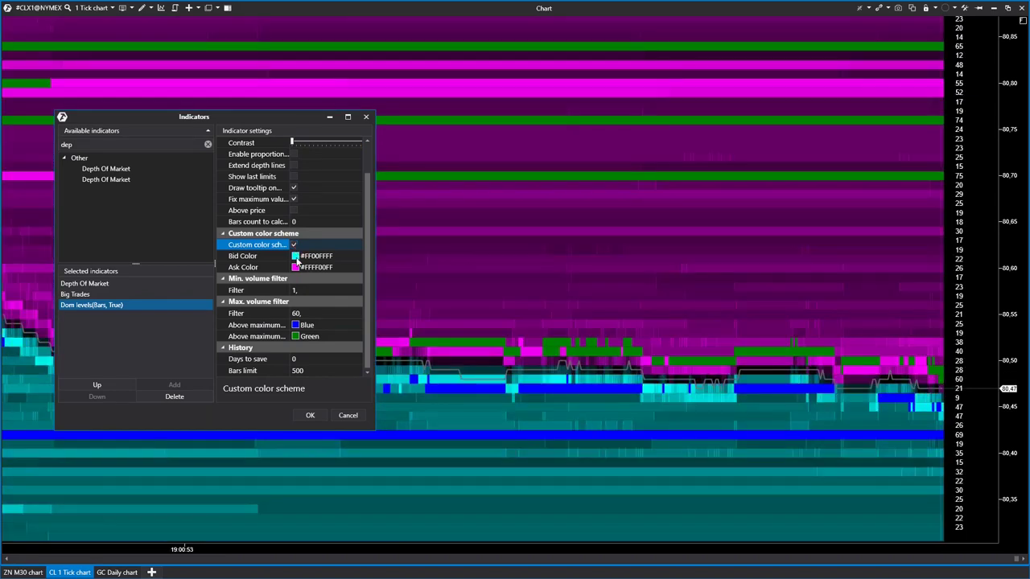
left_click(296, 257)
left_click(305, 311)
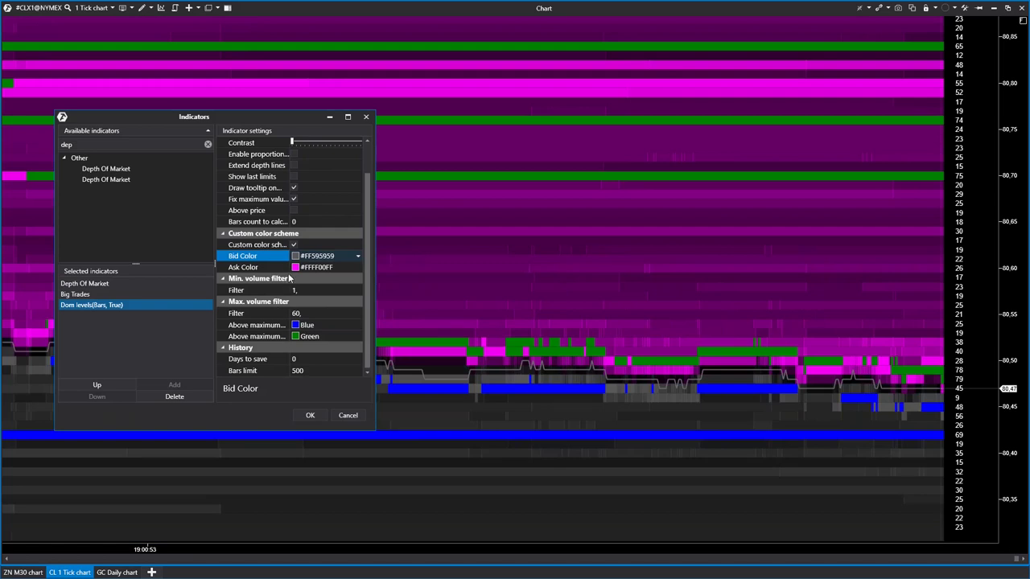
left_click(298, 268)
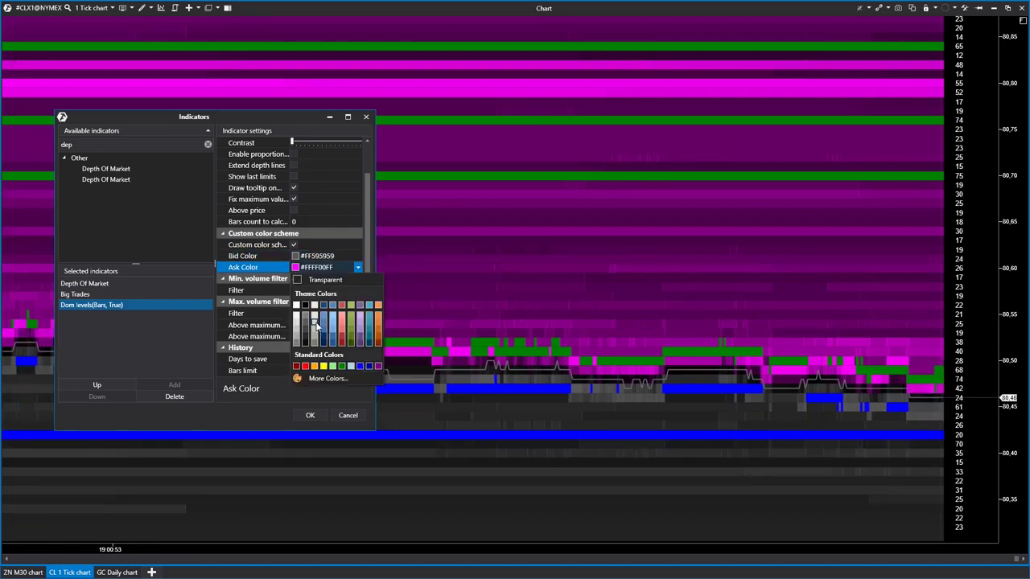
left_click(316, 322)
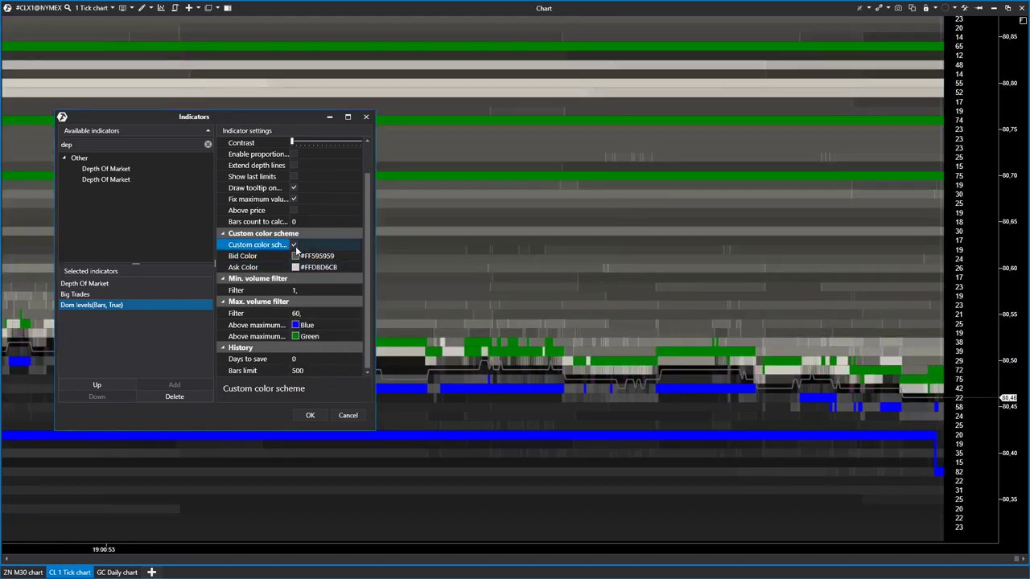
left_click(294, 246)
- Enable proportional height for Dom levels, set the maximum volume filter to 100, and apply the indicator settings
scroll(354, 251, "up", 1)
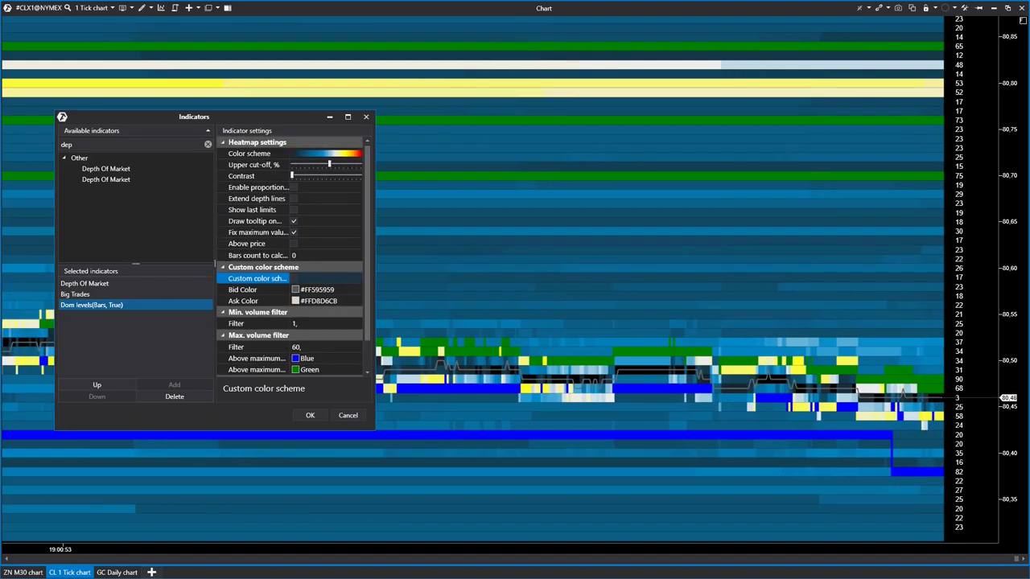
left_click(294, 187)
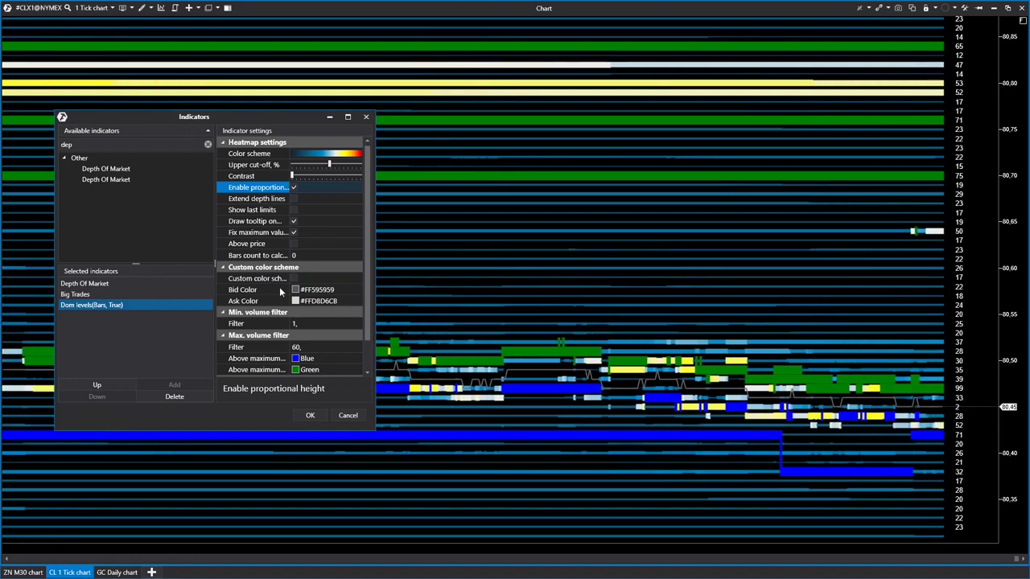
left_click(303, 349)
type("100")
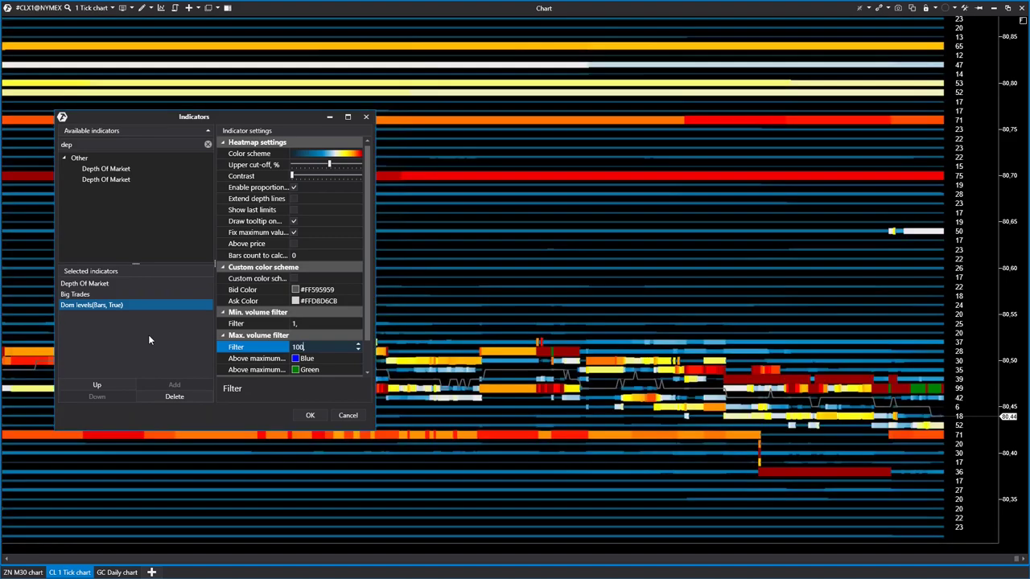
left_click_drag(253, 119, 489, 10)
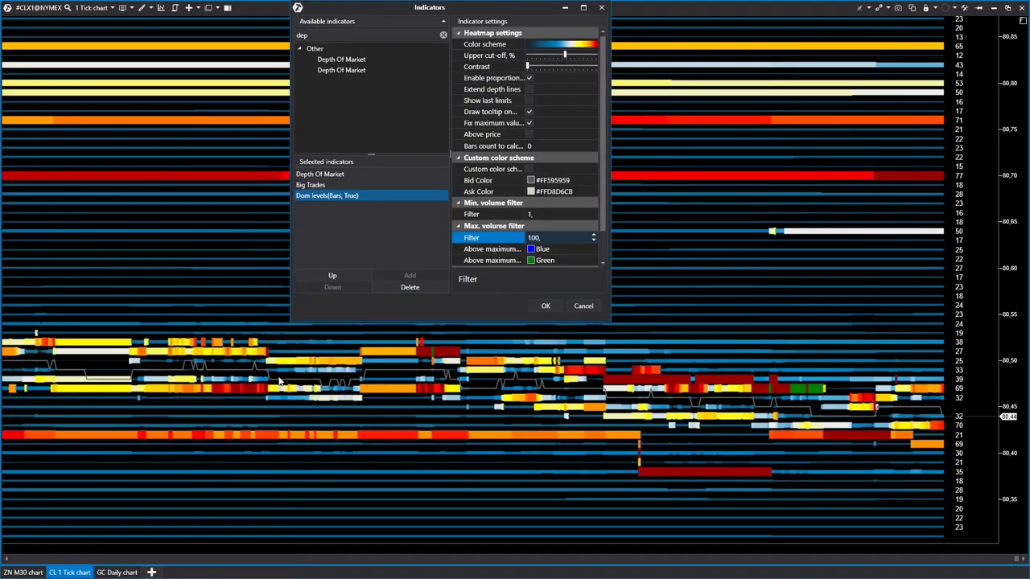
left_click(545, 306)
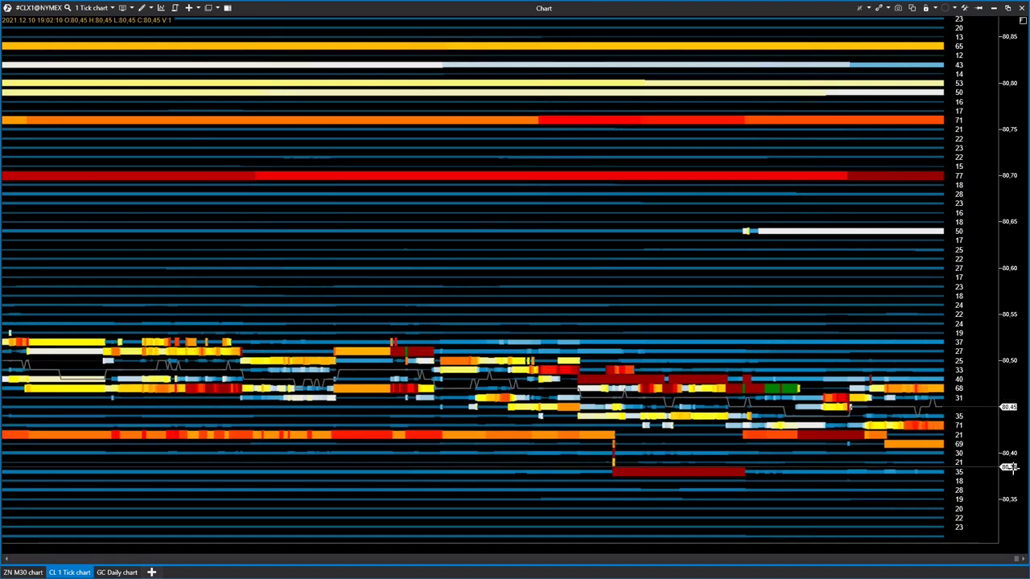
- Examine the proportional-height depth levels around the current price on the CL chart, including the bid volume at 80,38
scroll(1013, 469, "up", 4)
scroll(994, 178, "up", 2)
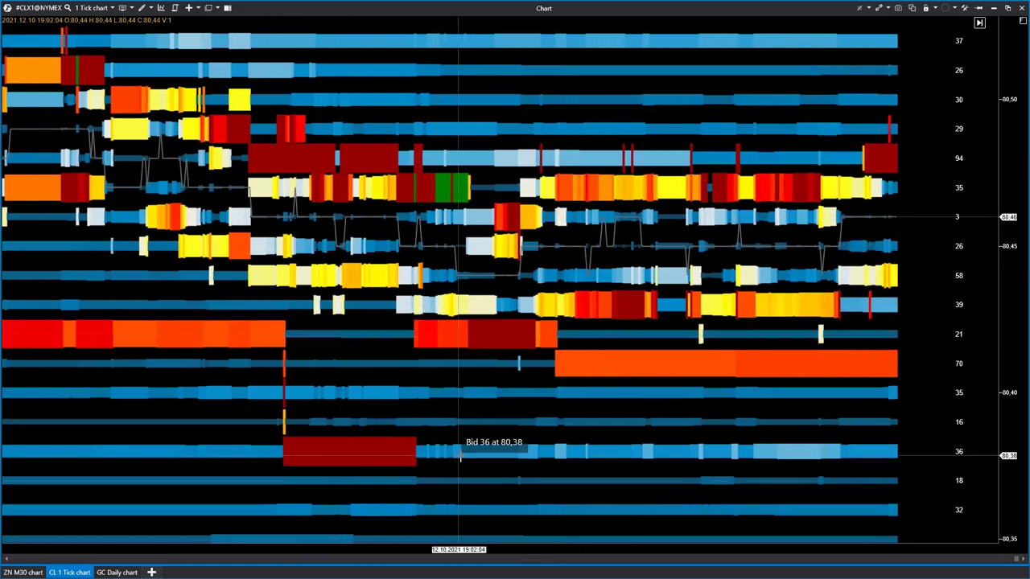
scroll(983, 546, "down", 3)
scroll(983, 546, "down", 2)
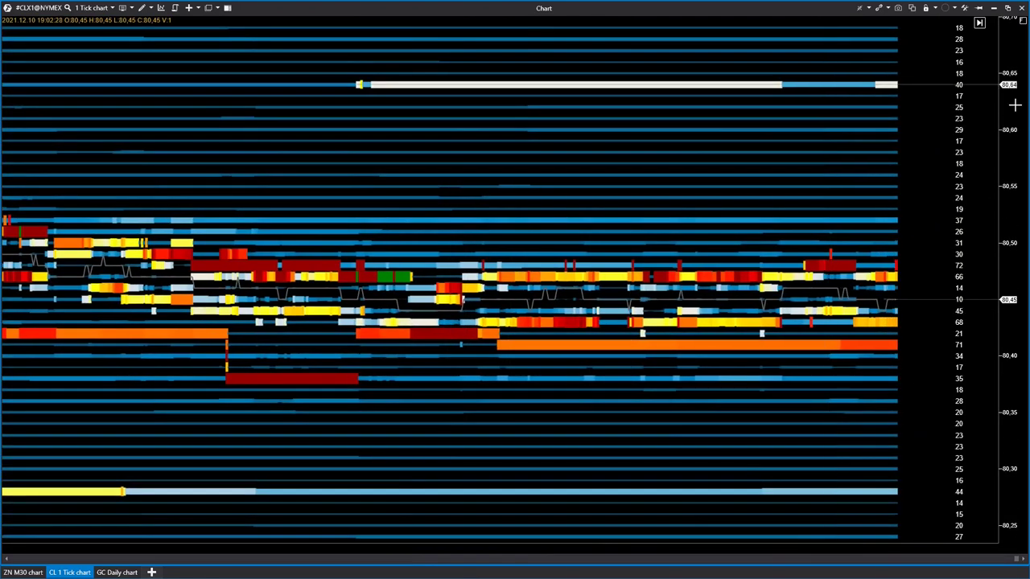
- Enable Extend depth lines for the Dom levels indicator on the CL chart and apply the settings
scroll(1014, 104, "down", 3)
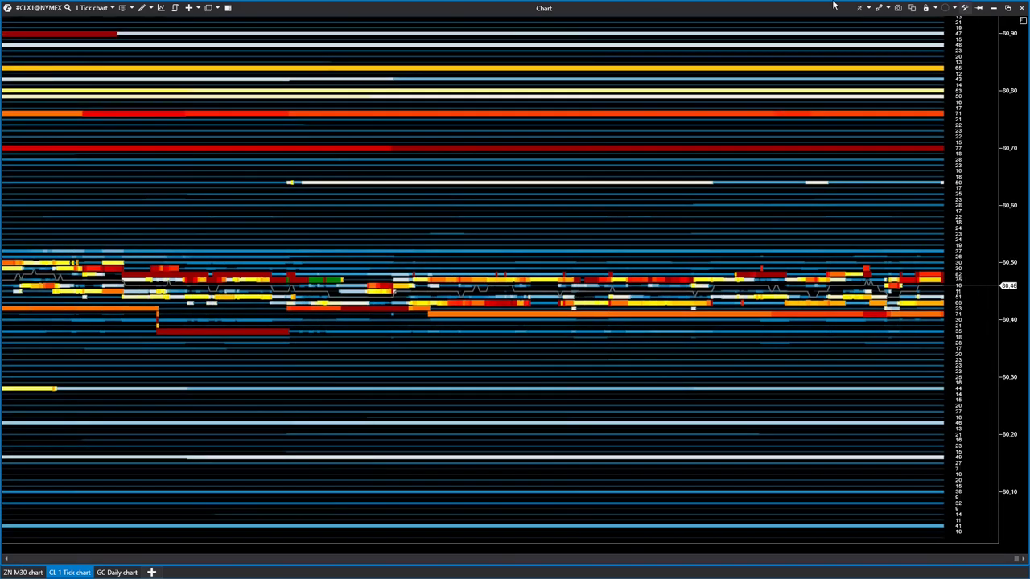
right_click(288, 215)
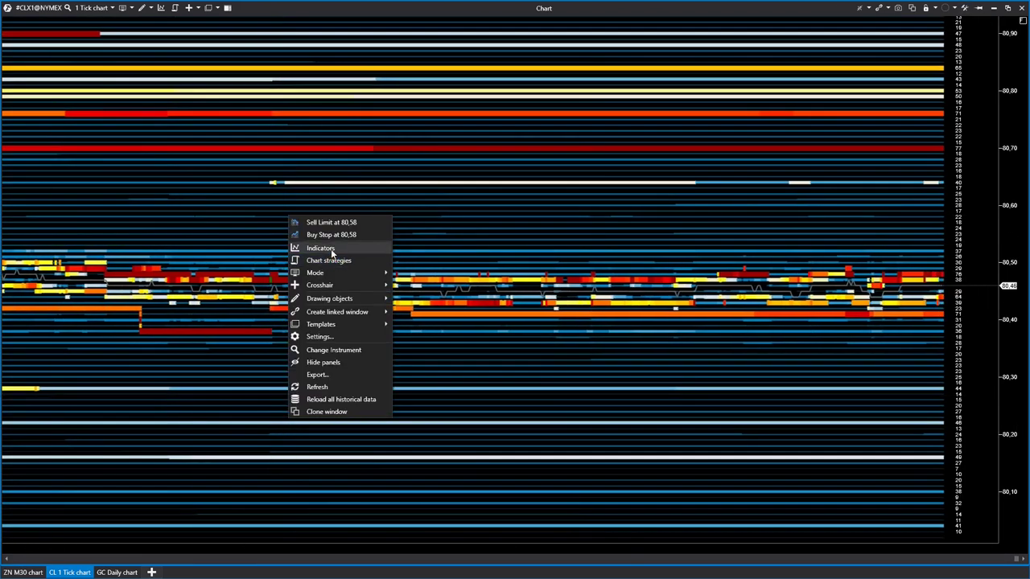
left_click(320, 248)
left_click(431, 304)
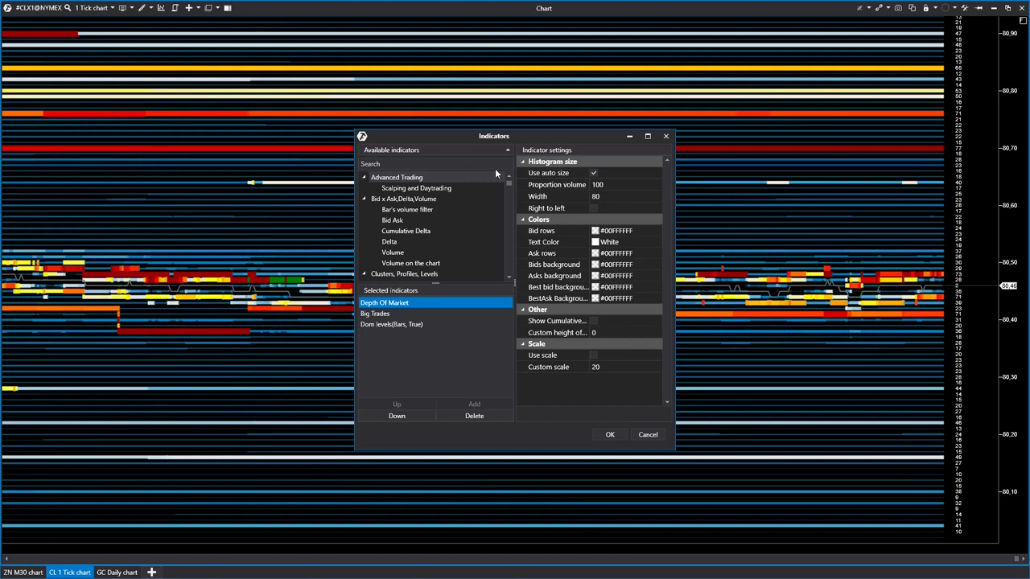
left_click(385, 325)
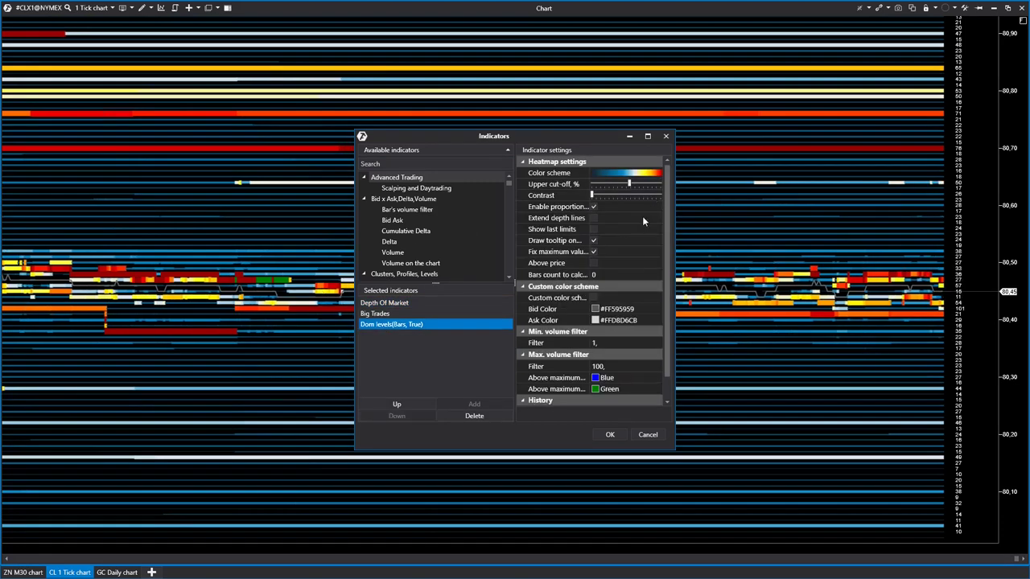
left_click(593, 220)
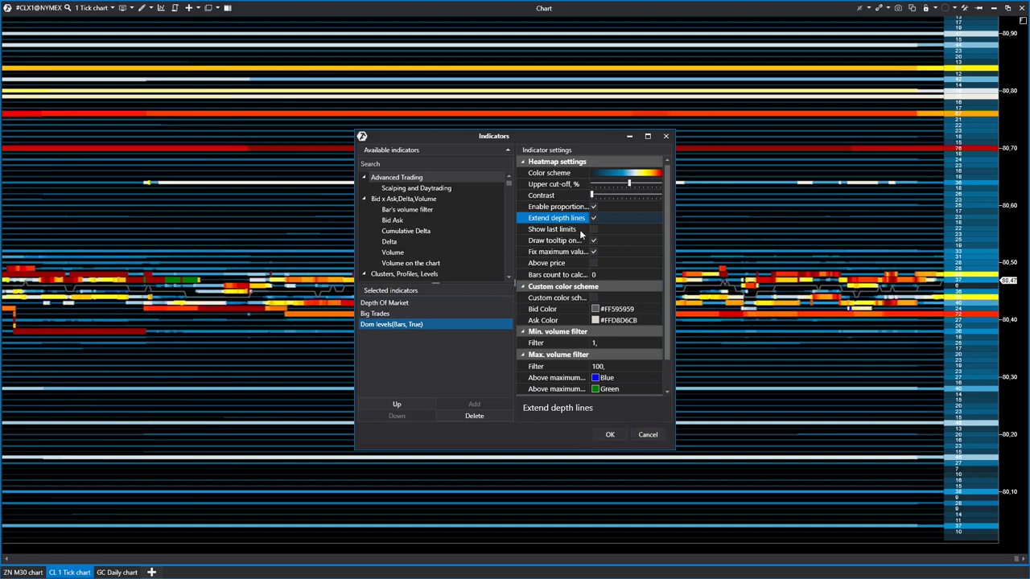
left_click(608, 434)
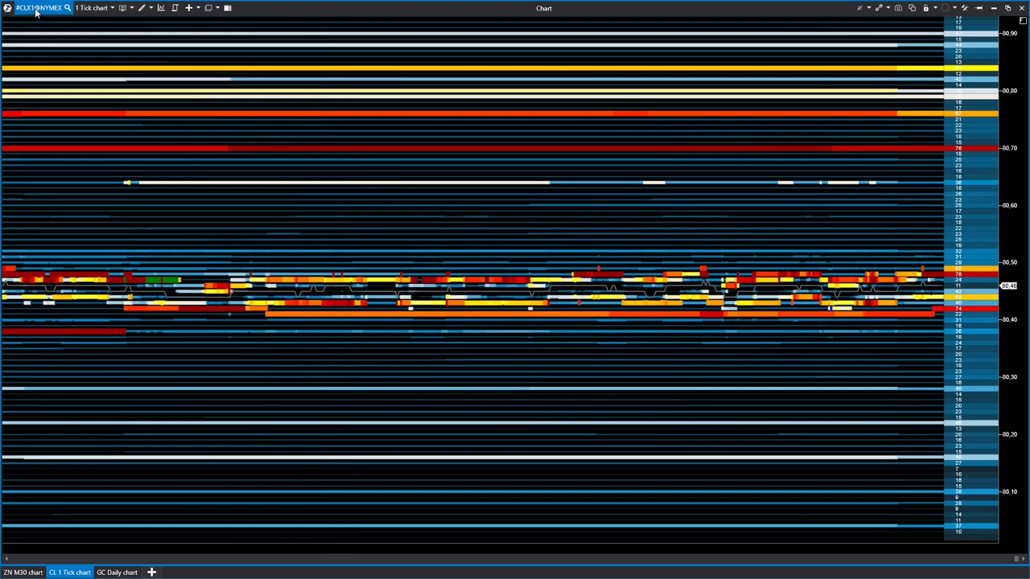
- Switch the 1 Tick chart's instrument to COMEX Gold (GC)
left_click(35, 11)
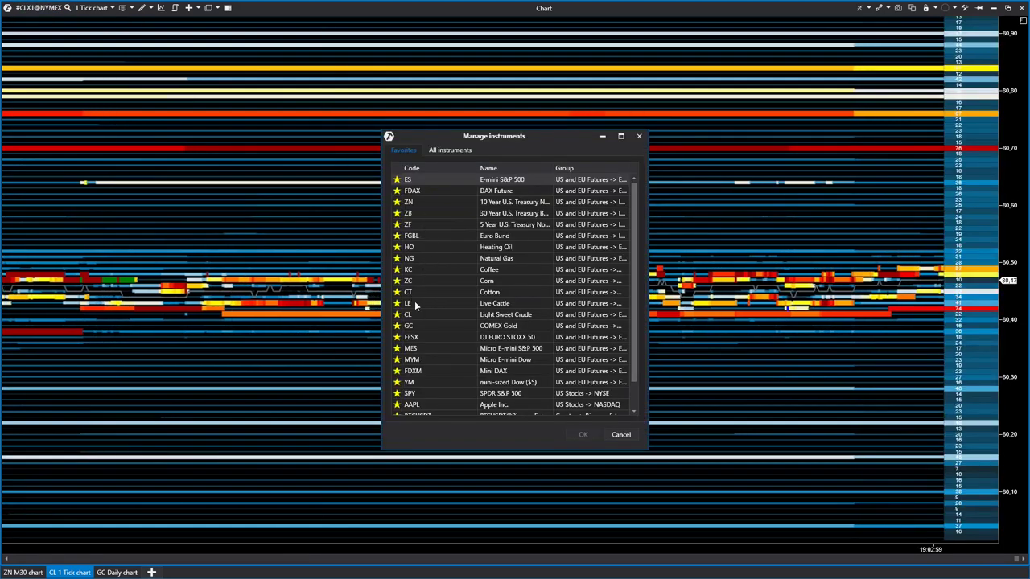
double_click(412, 314)
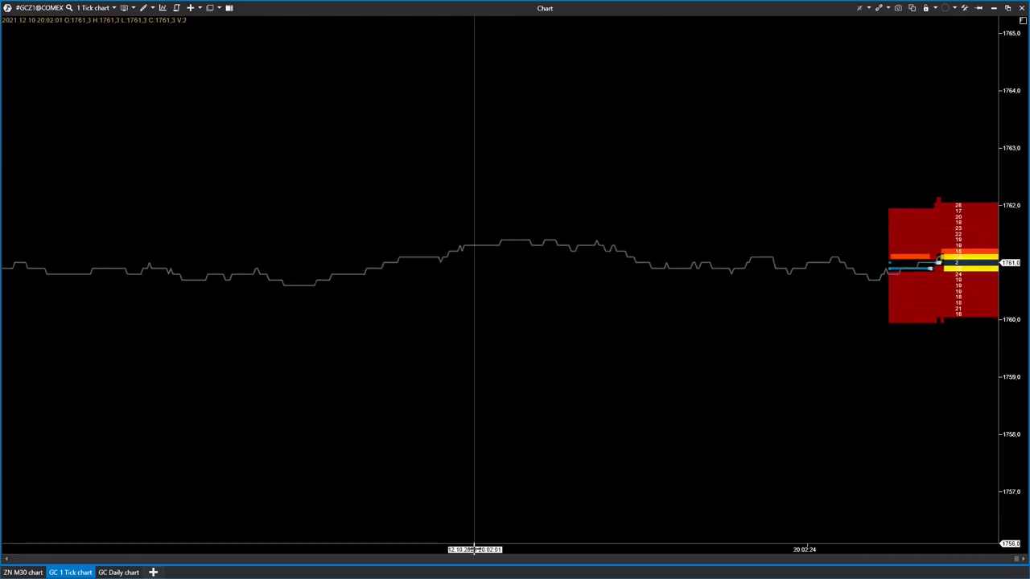
- Lower the Dom levels upper cut-off to its minimum, raise the contrast to slightly above the middle, and apply the settings
right_click(627, 375)
left_click(671, 407)
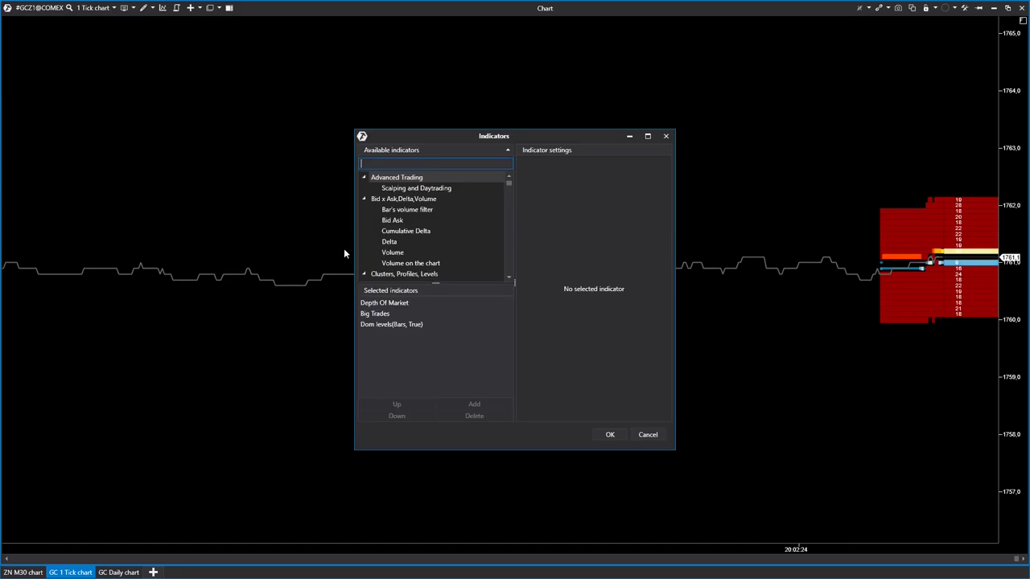
left_click(396, 324)
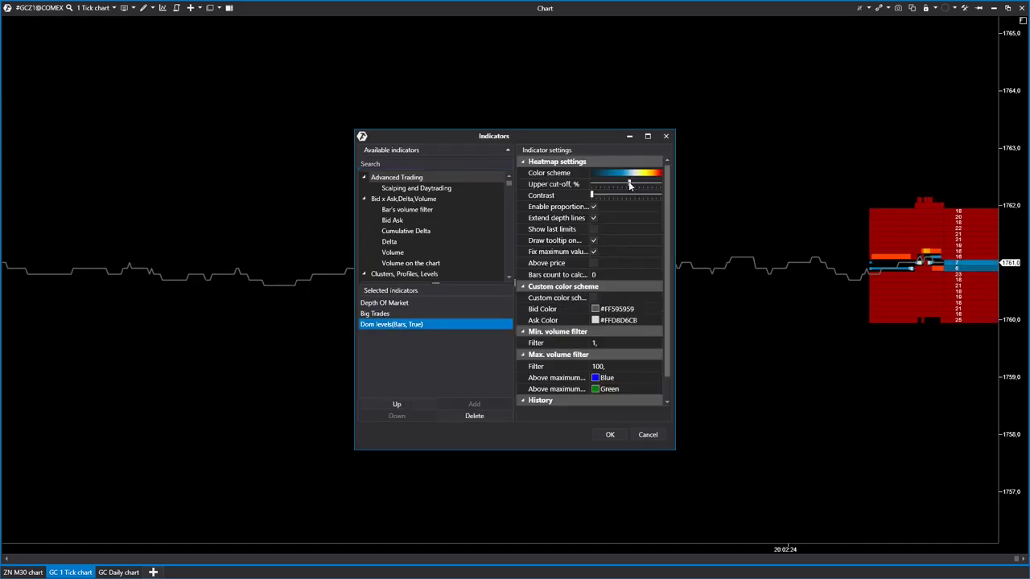
left_click_drag(630, 183, 587, 190)
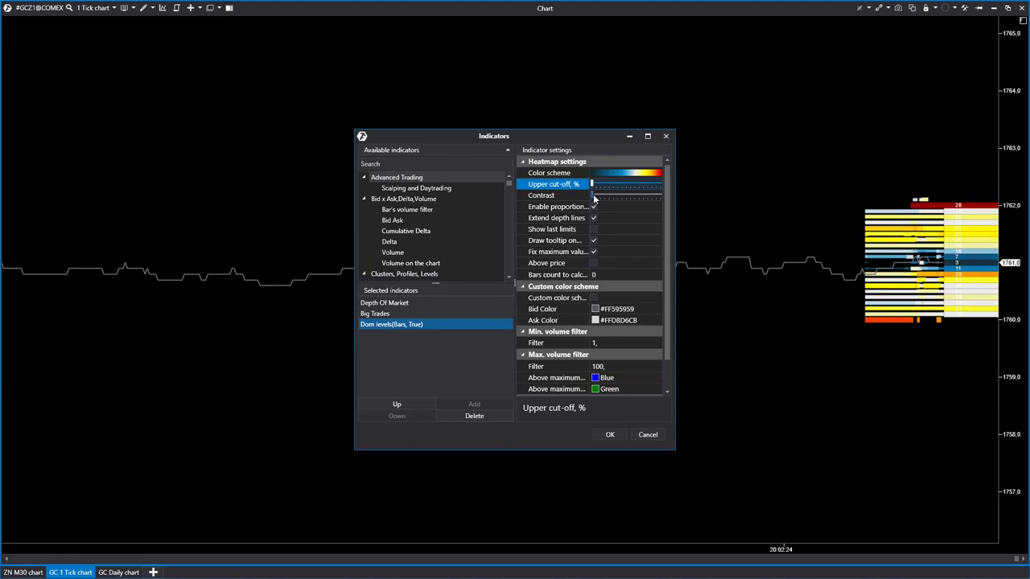
left_click(594, 198)
left_click_drag(595, 198, 635, 196)
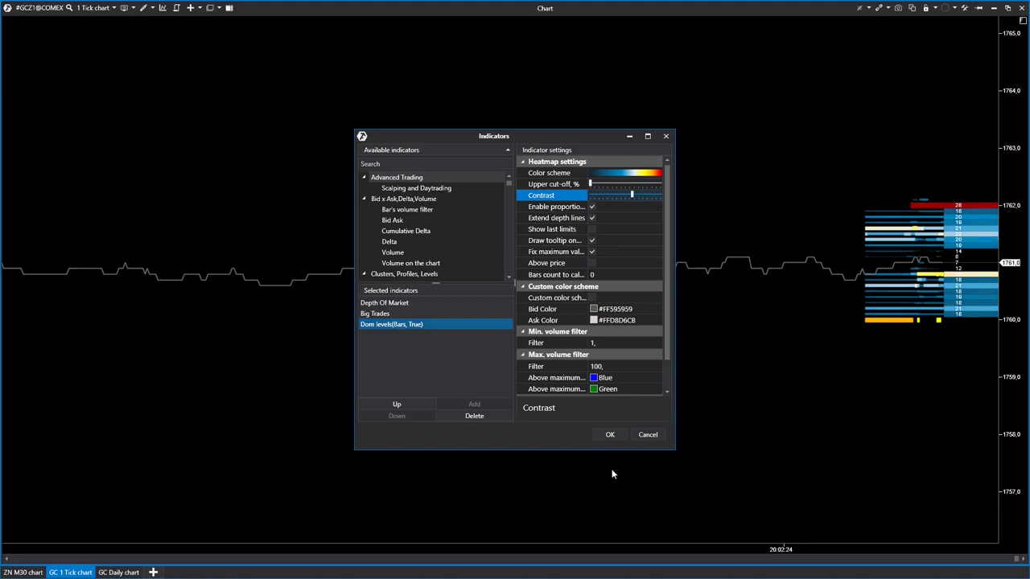
left_click(610, 434)
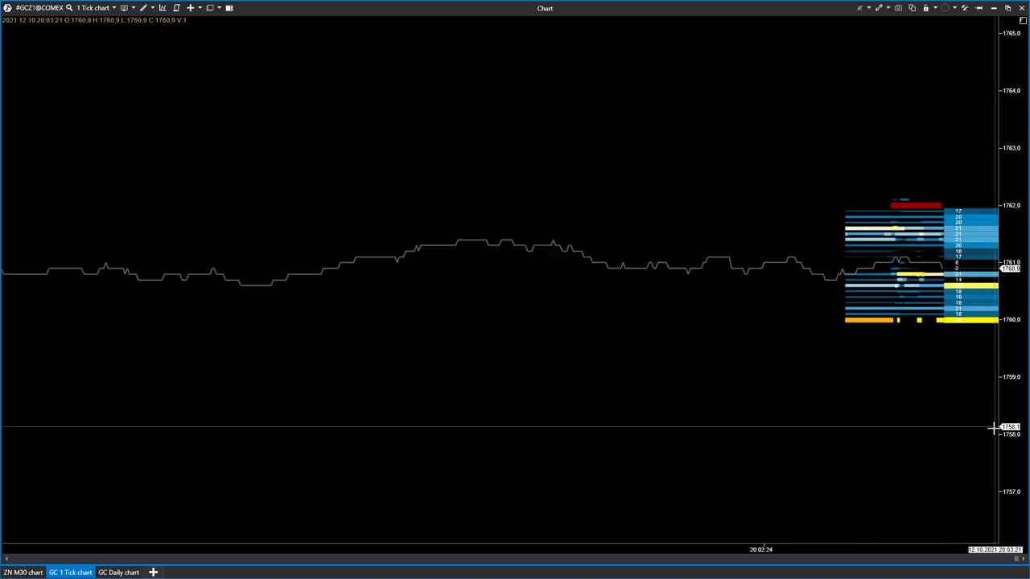
- Enable Show last limits for the Dom levels indicator on the GC 1 Tick chart and apply the settings
scroll(448, 322, "up", 5)
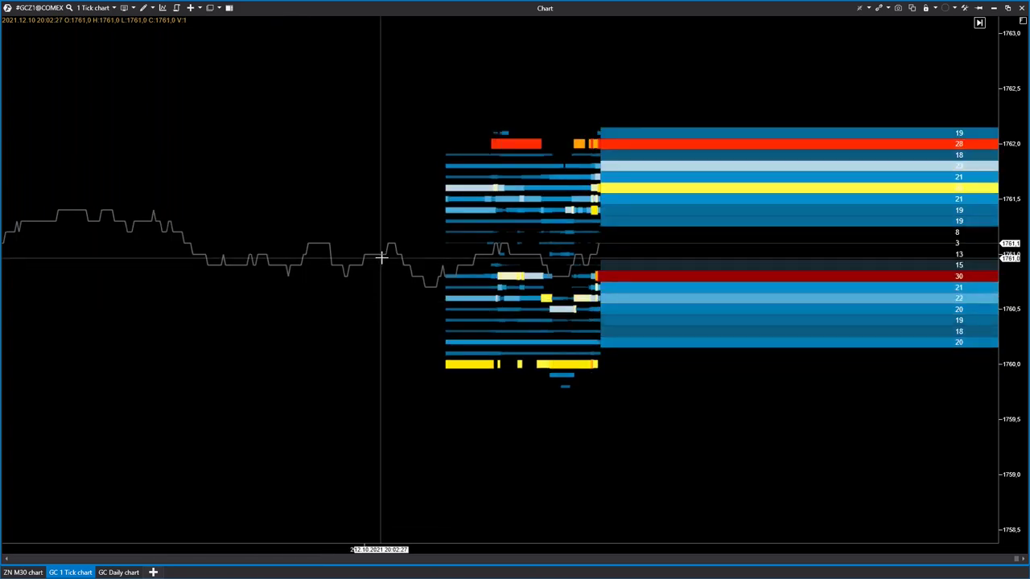
right_click(352, 129)
left_click(362, 164)
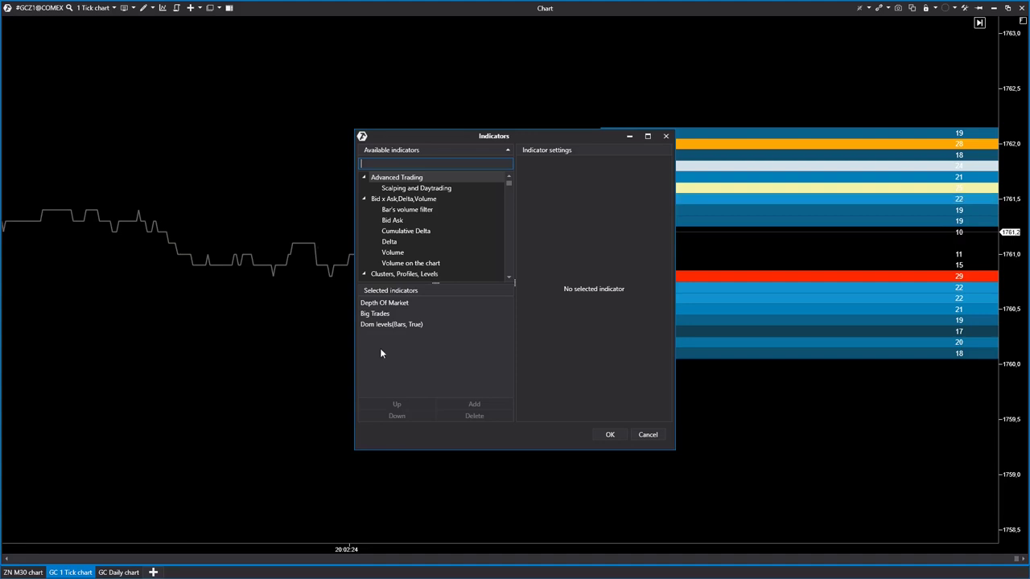
left_click(371, 324)
left_click(398, 303)
left_click(395, 324)
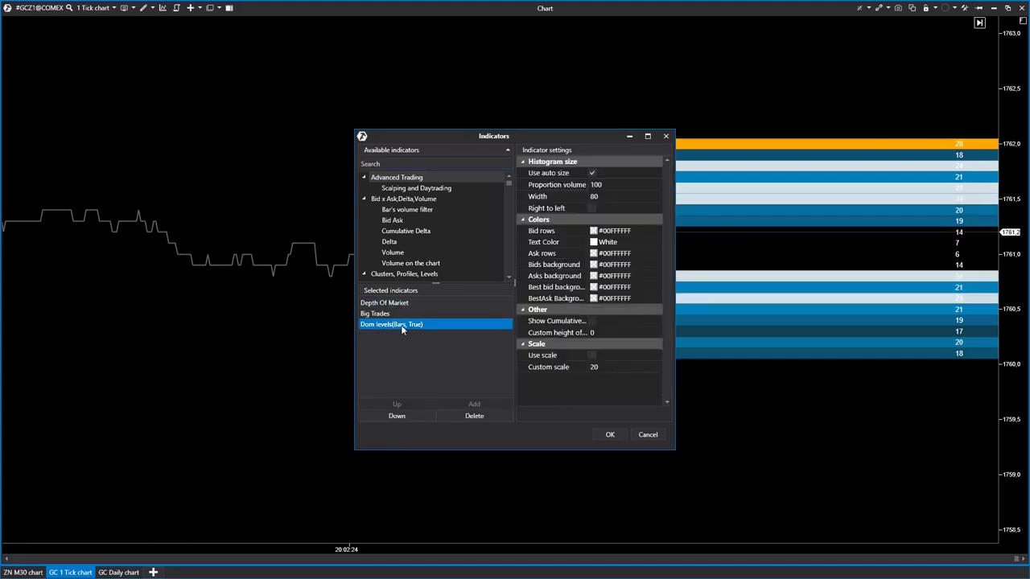
left_click(593, 230)
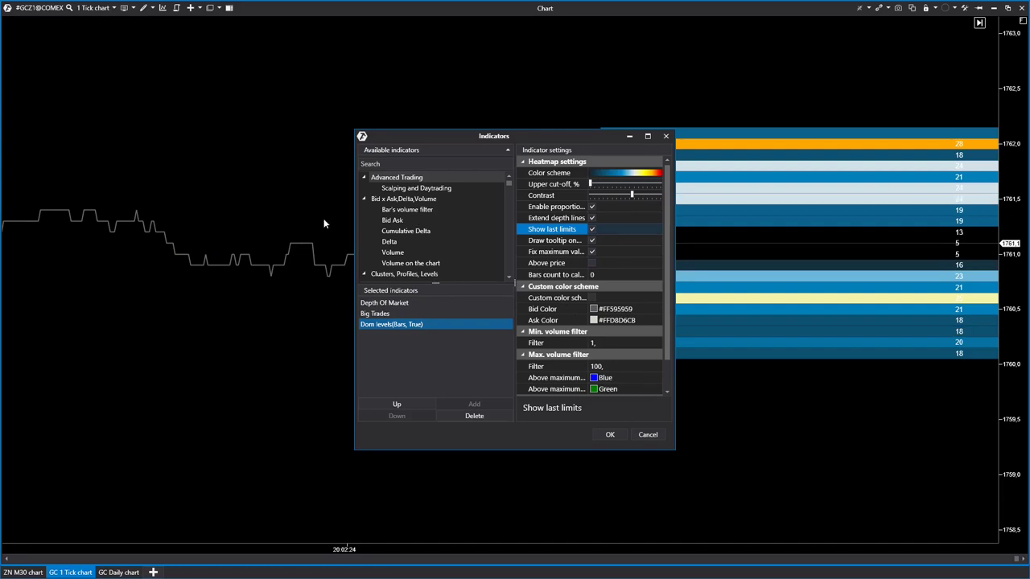
left_click(610, 434)
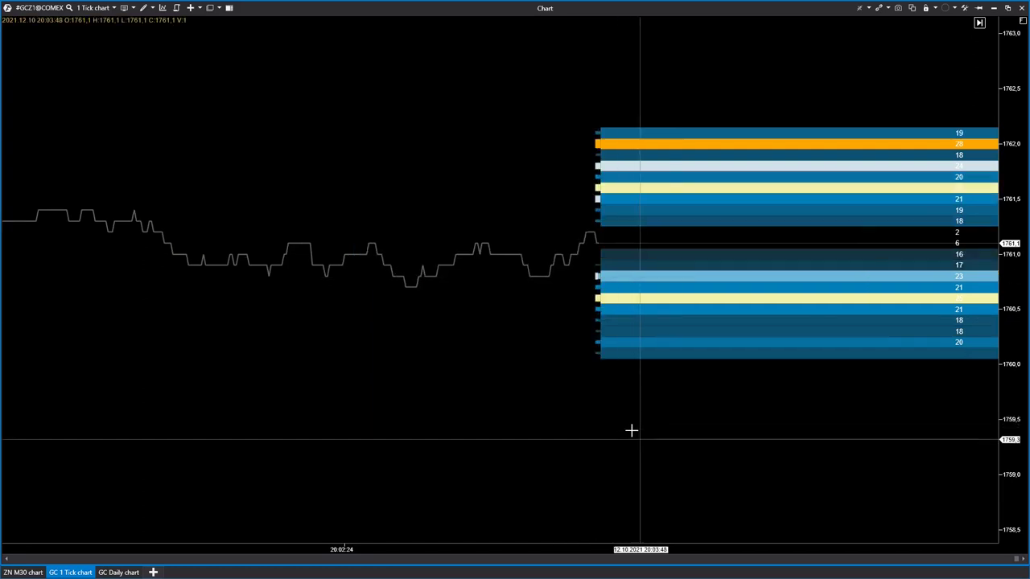
- Examine the recorded and extended depth levels around the current GC price, including the ask volumes near 1762,0
left_click_drag(631, 430, 564, 428)
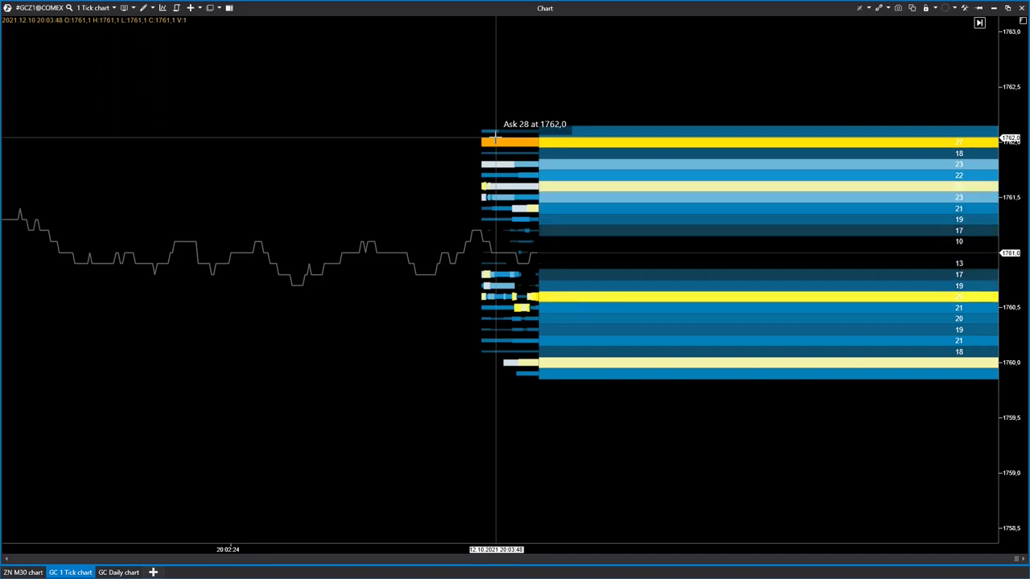
mouse_move(420, 165)
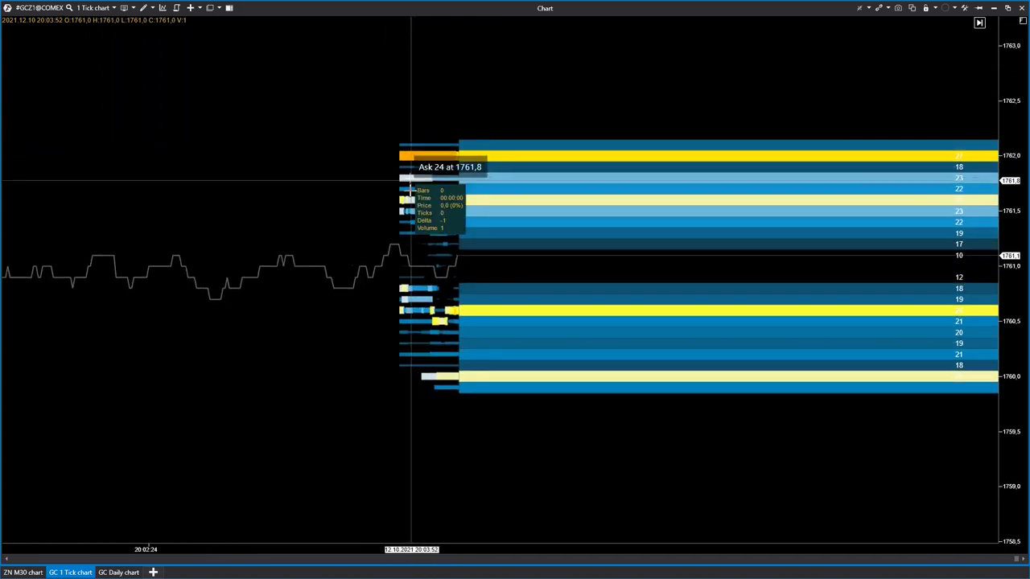
left_click_drag(620, 460, 453, 188)
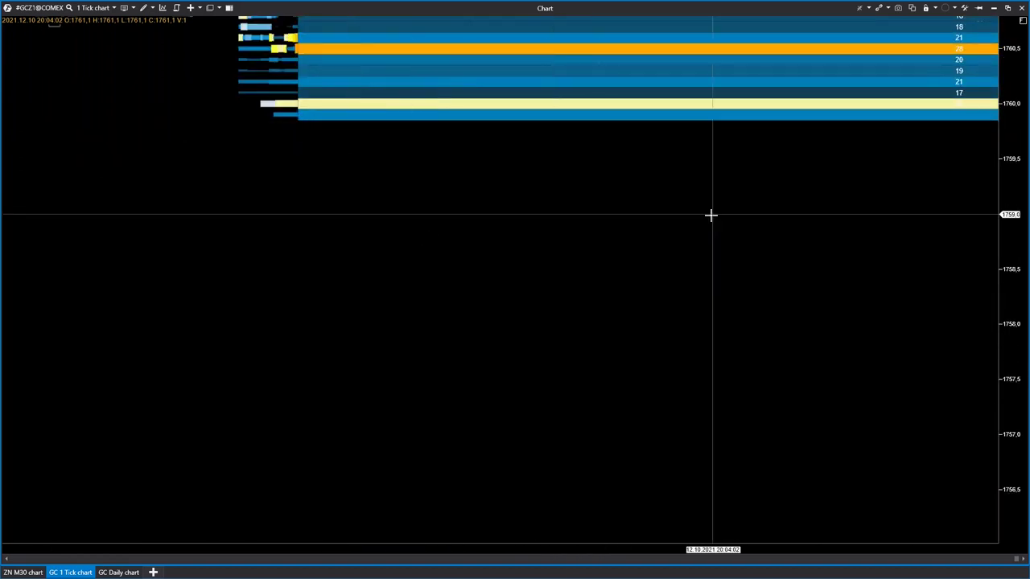
left_click_drag(711, 214, 662, 436)
mouse_move(231, 106)
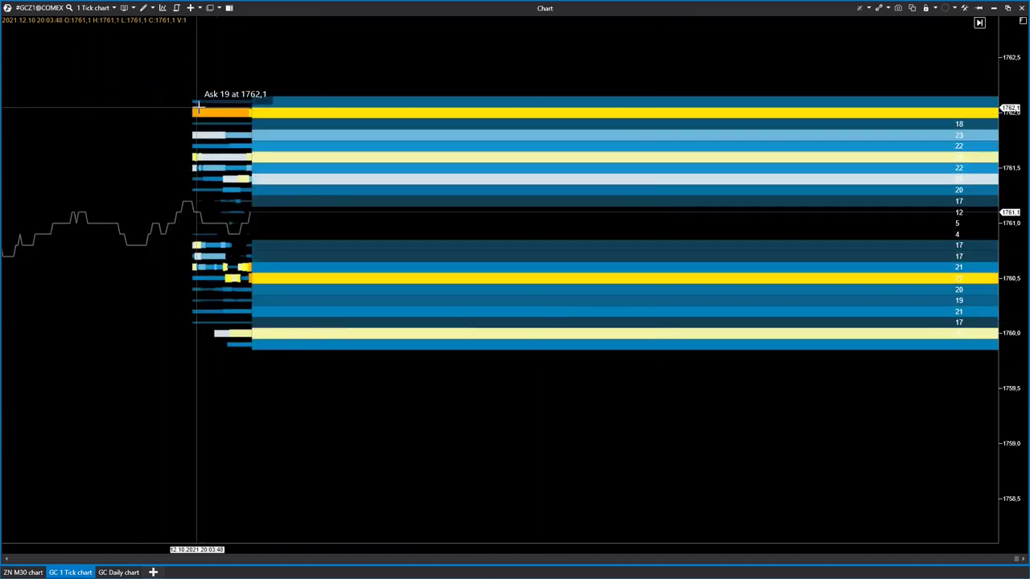
left_click_drag(246, 429, 603, 108)
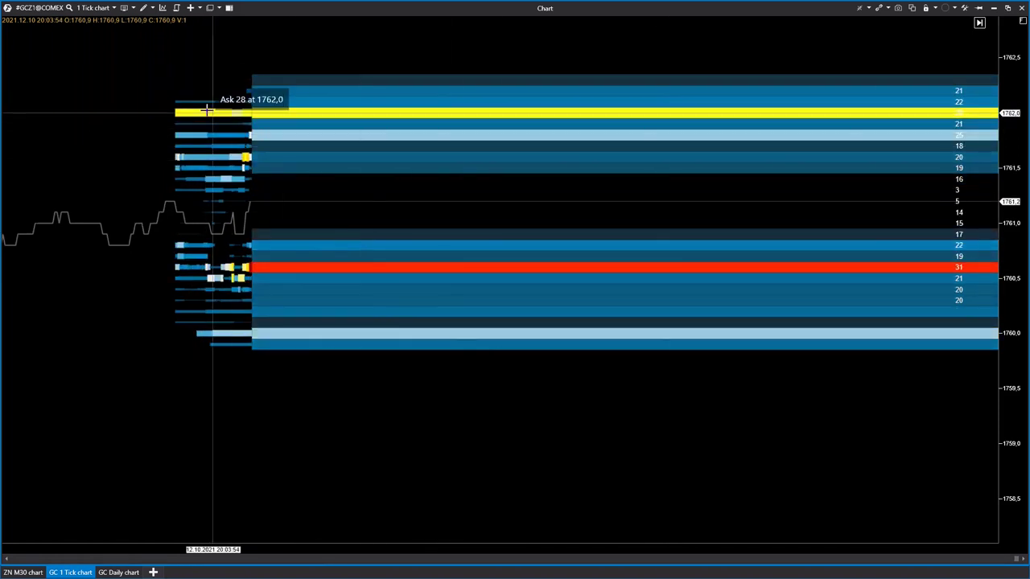
left_click_drag(251, 443, 354, 193)
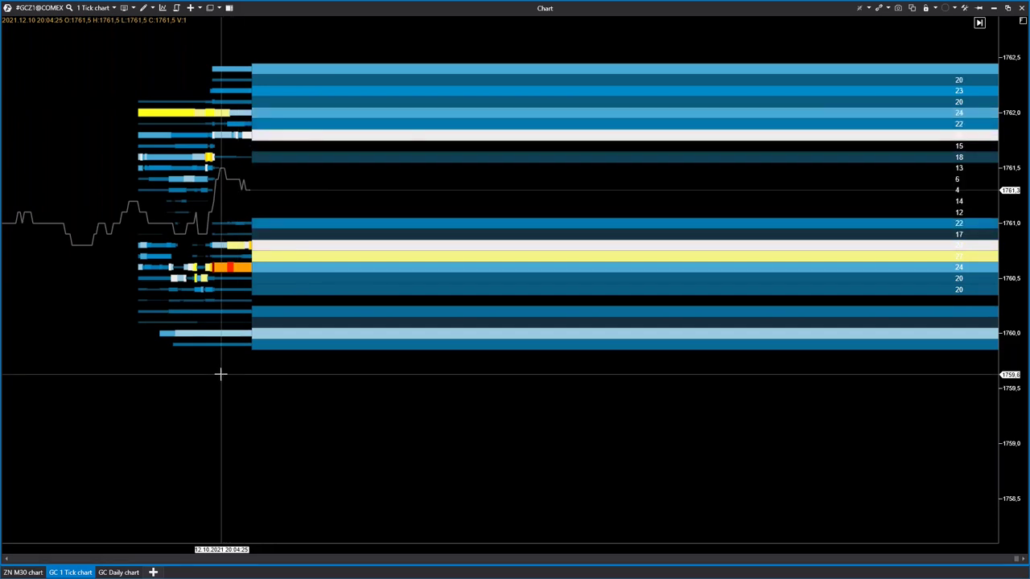
left_click_drag(130, 299, 322, 366)
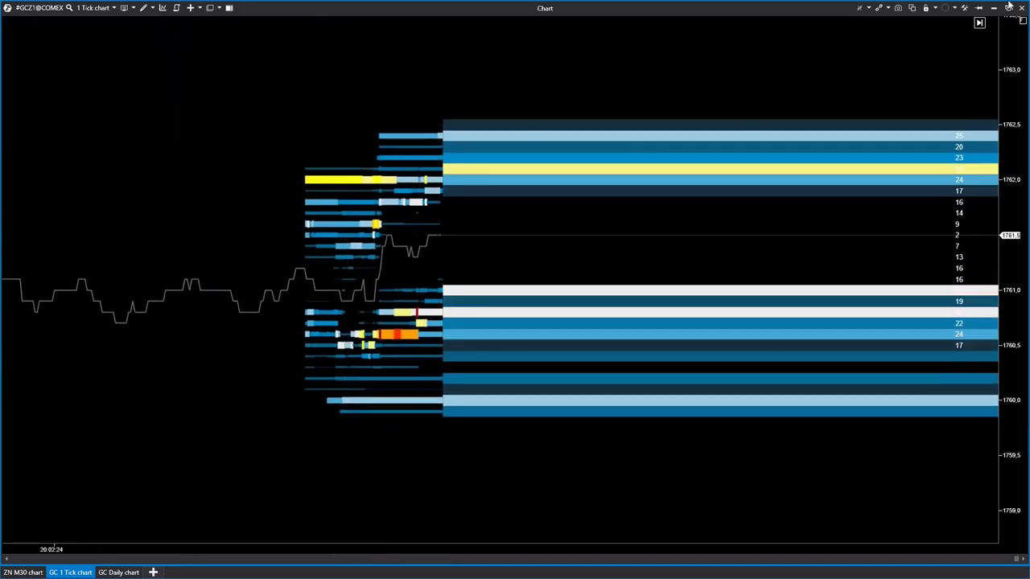
- Close the GC 1 Tick, ZN M30 and GC Daily charts
left_click(1022, 8)
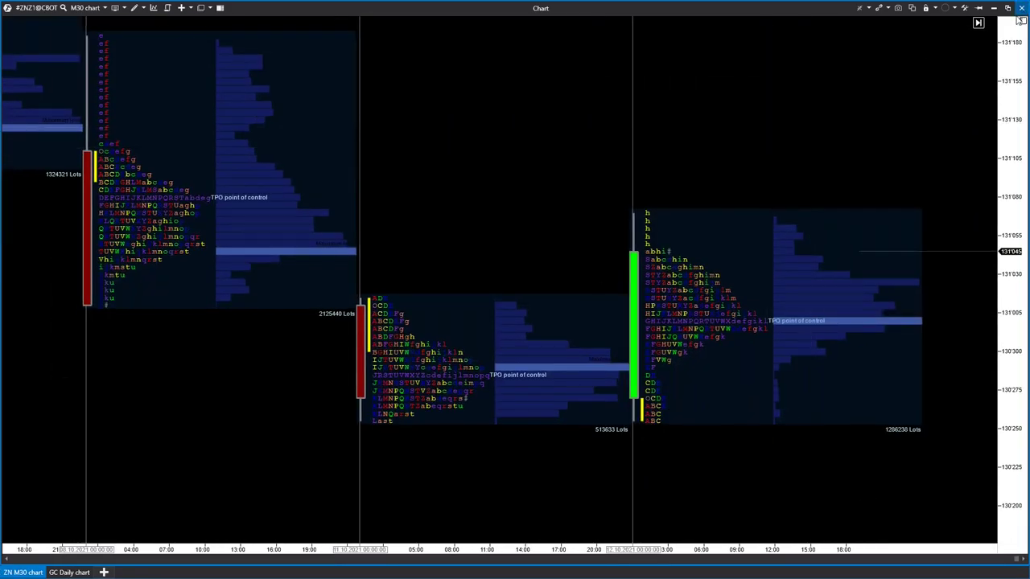
left_click(1021, 7)
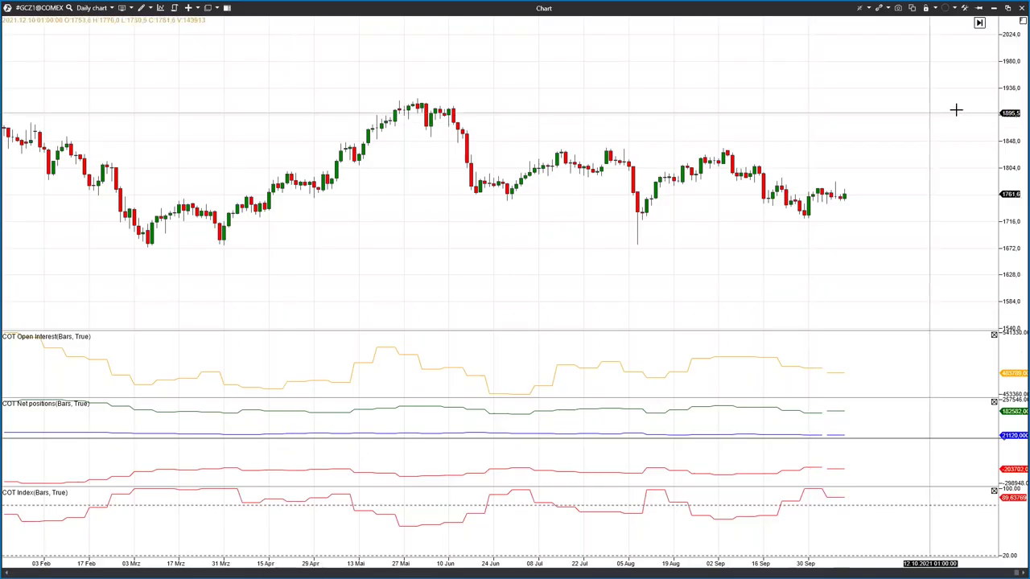
left_click(1020, 7)
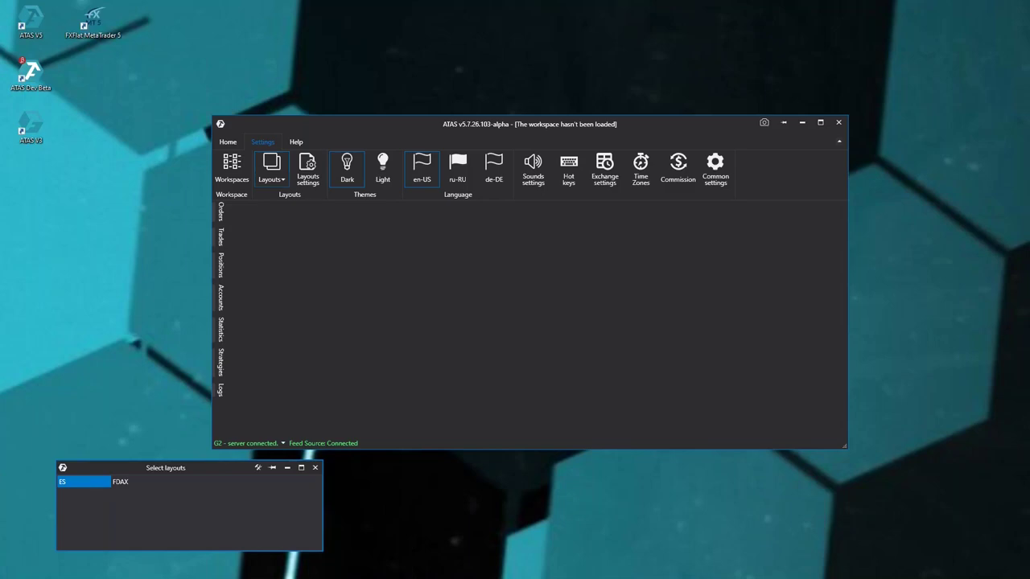
- Open the ES Smart DOM's column settings beside the DOM window and select the Queue column
left_click_drag(223, 338, 519, 57)
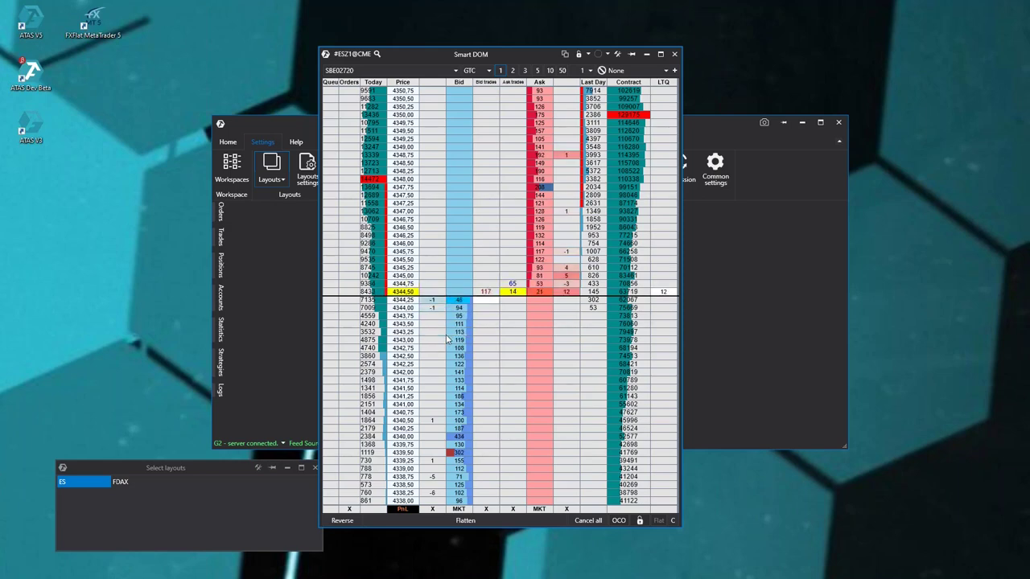
left_click_drag(515, 56, 538, 47)
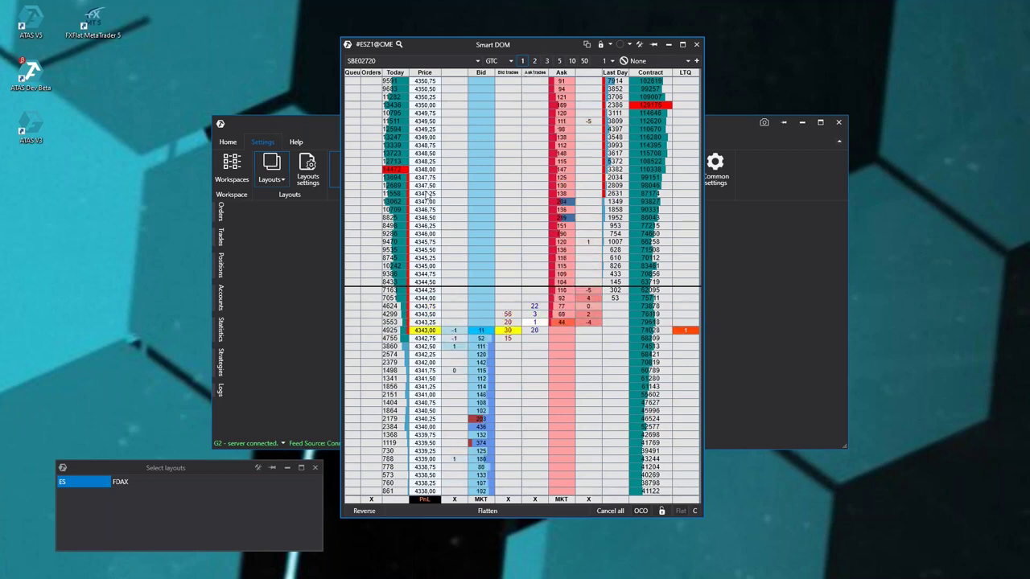
right_click(503, 201)
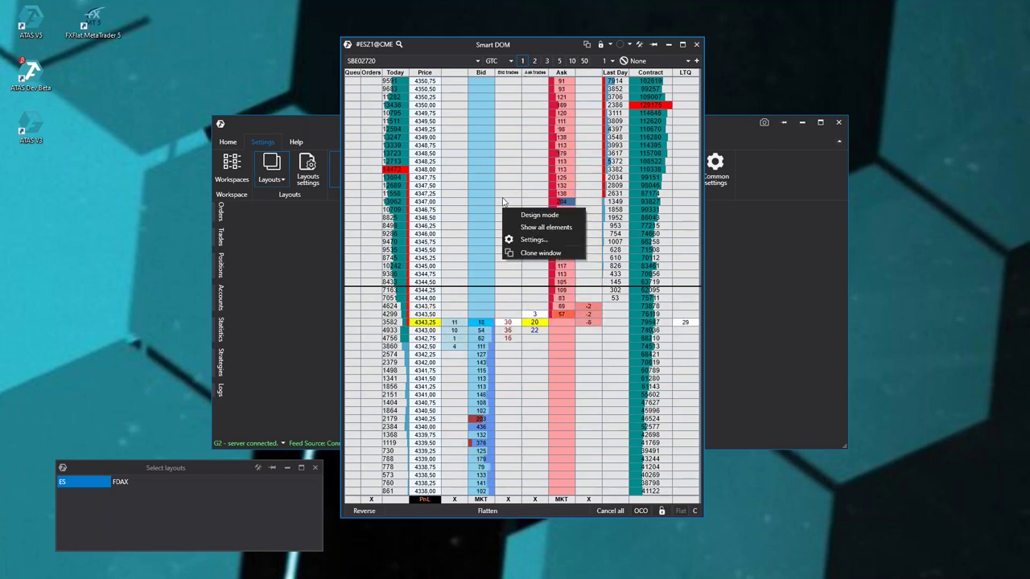
left_click(535, 240)
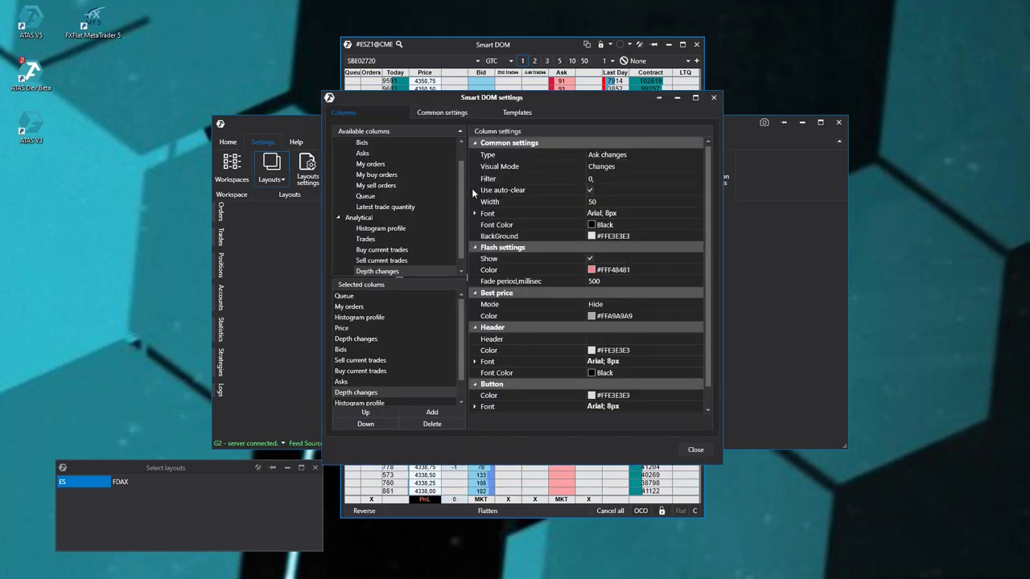
scroll(440, 210, "up", 2)
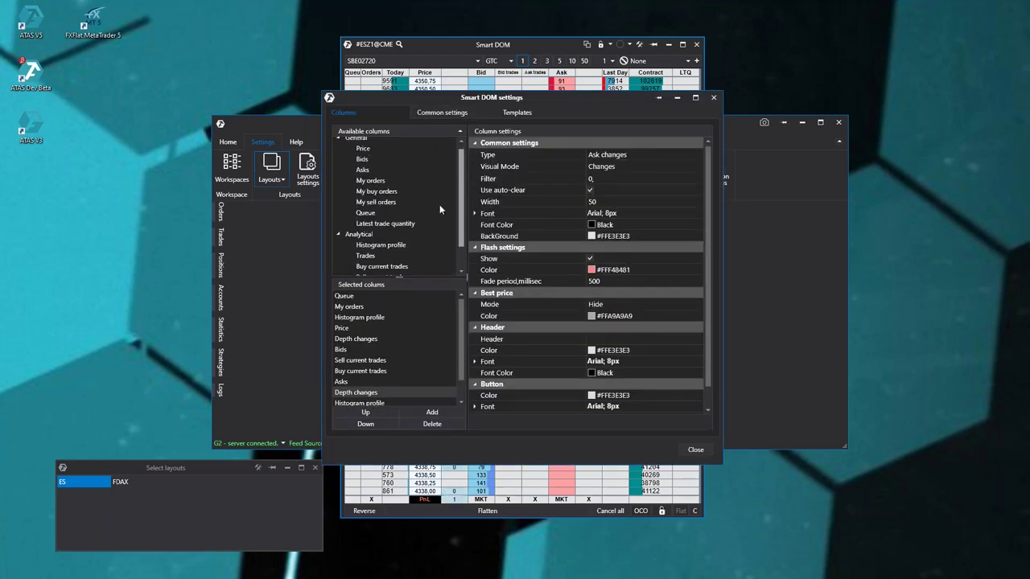
scroll(441, 210, "down", 2)
left_click_drag(561, 102, 873, 128)
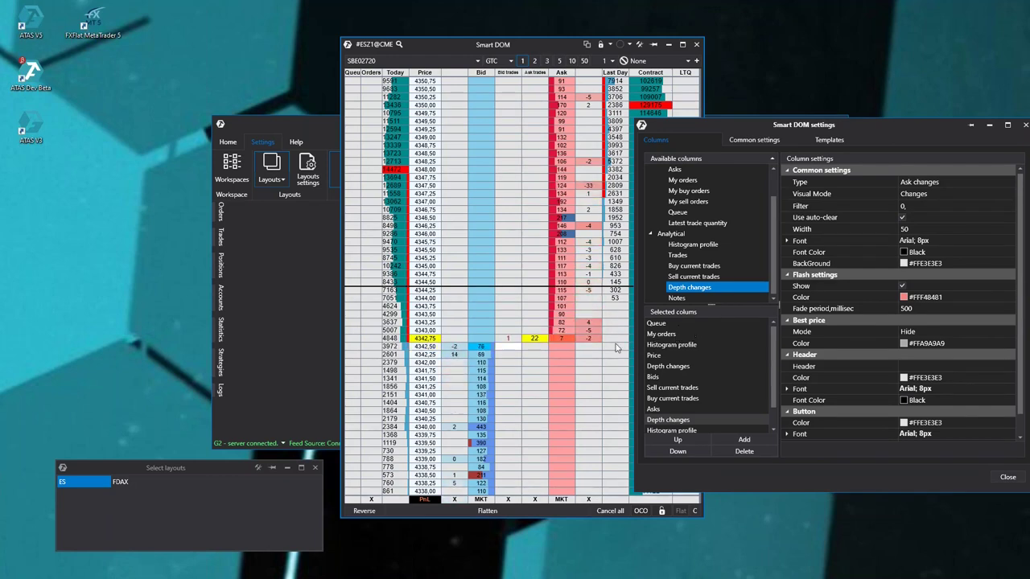
left_click(685, 325)
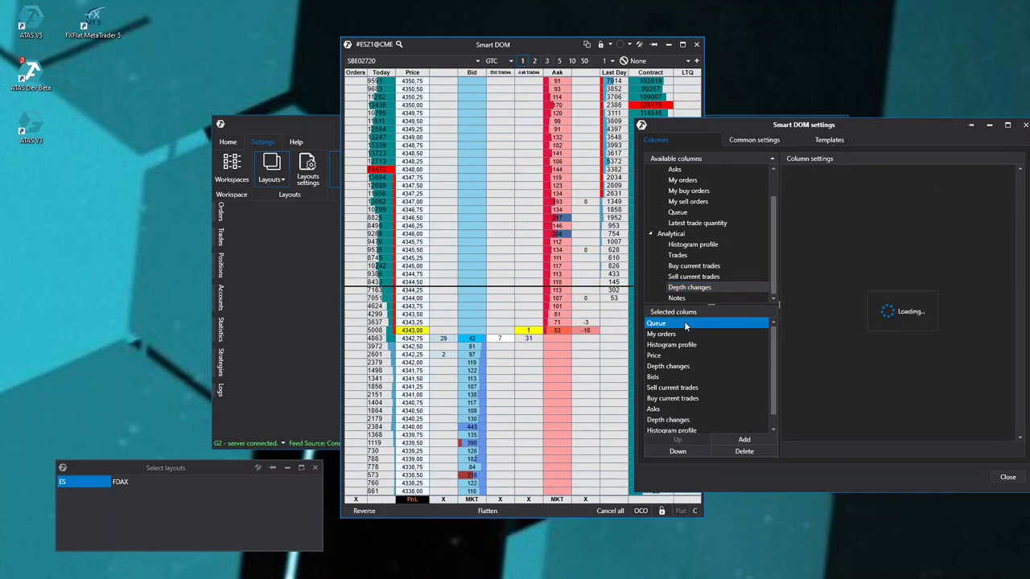
- Delete every column from the Smart DOM's selected columns except Price
key("Delete")
key("Delete")
key("Delete")
left_click(677, 334)
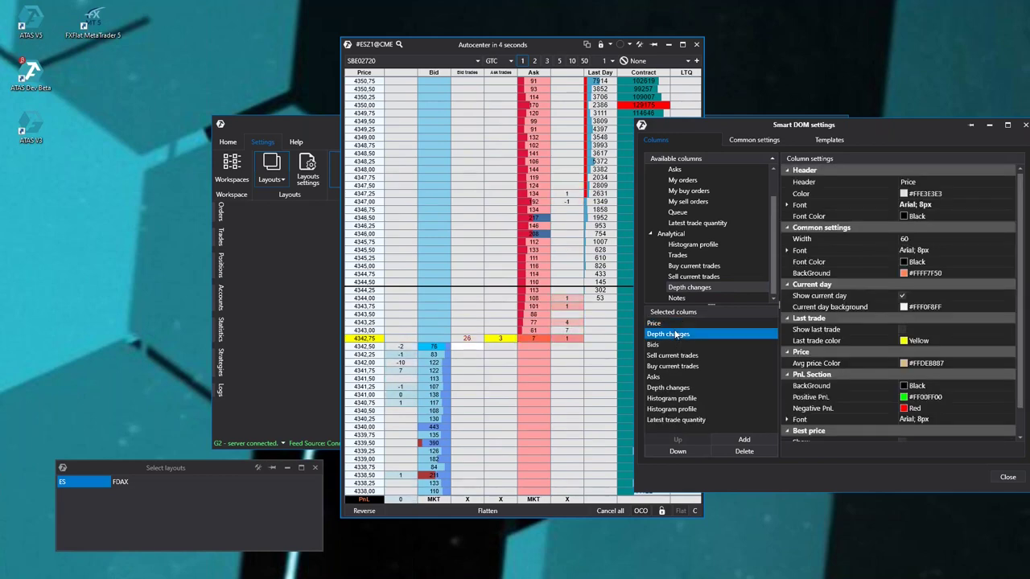
key("Delete")
key("Delete")
key("Delete")
key("Delete")
key("Delete")
key("Delete")
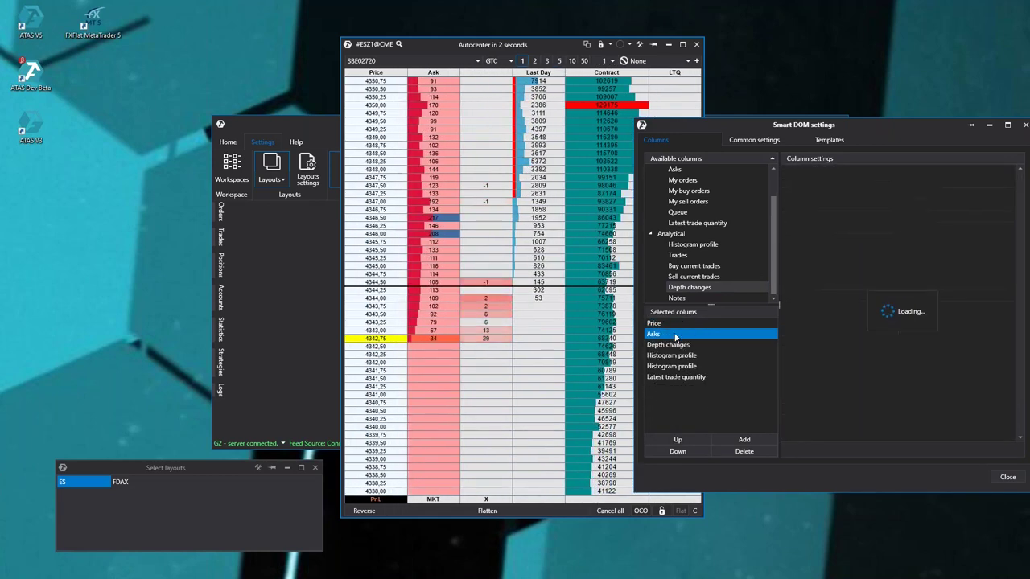
key("Delete")
key("Delete")
key("Delete")
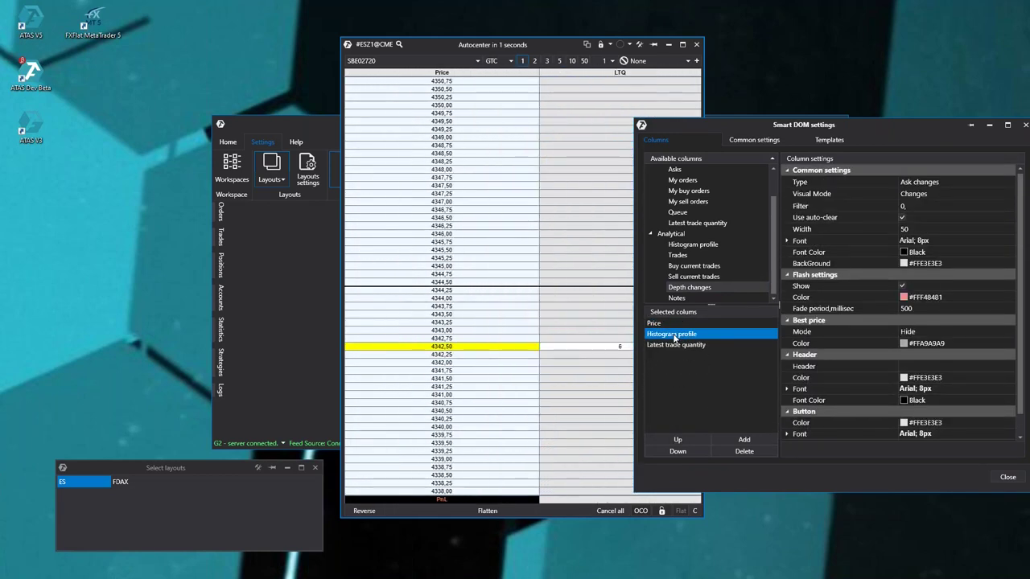
- Add a Bids column, an Asks column and a second Bids column to the Smart DOM
left_click_drag(826, 127, 260, 139)
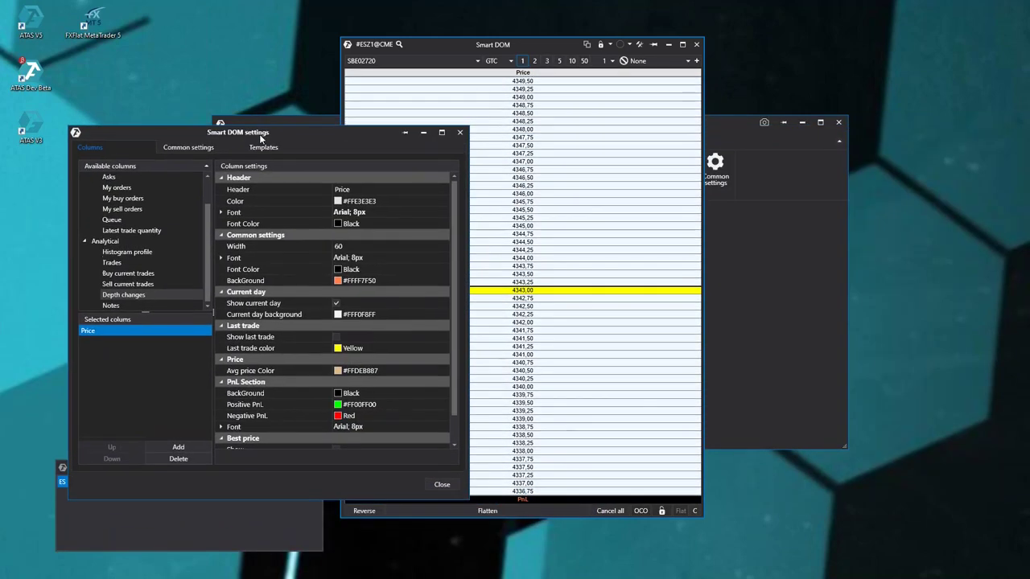
scroll(168, 211, "up", 1)
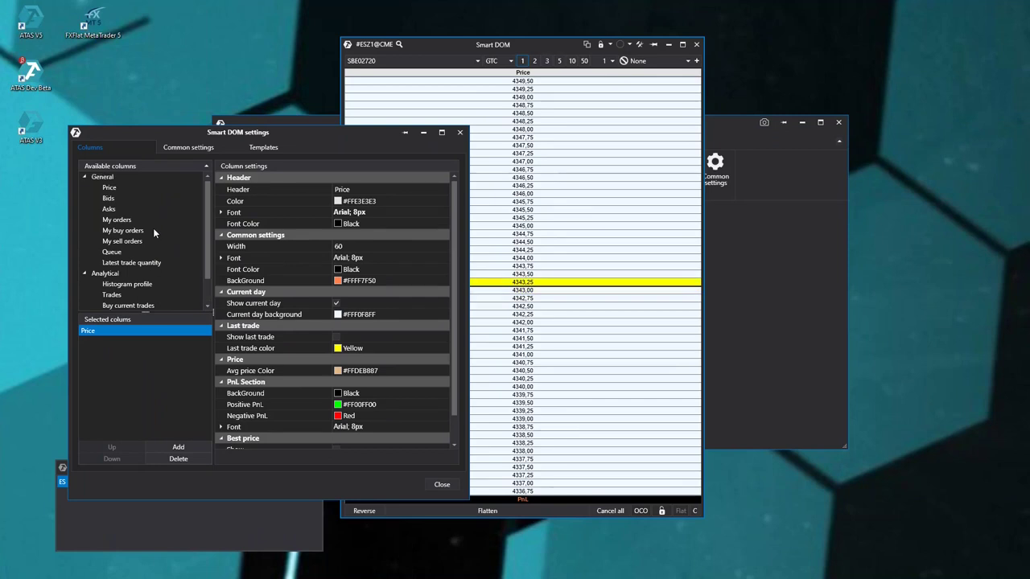
double_click(108, 199)
double_click(108, 210)
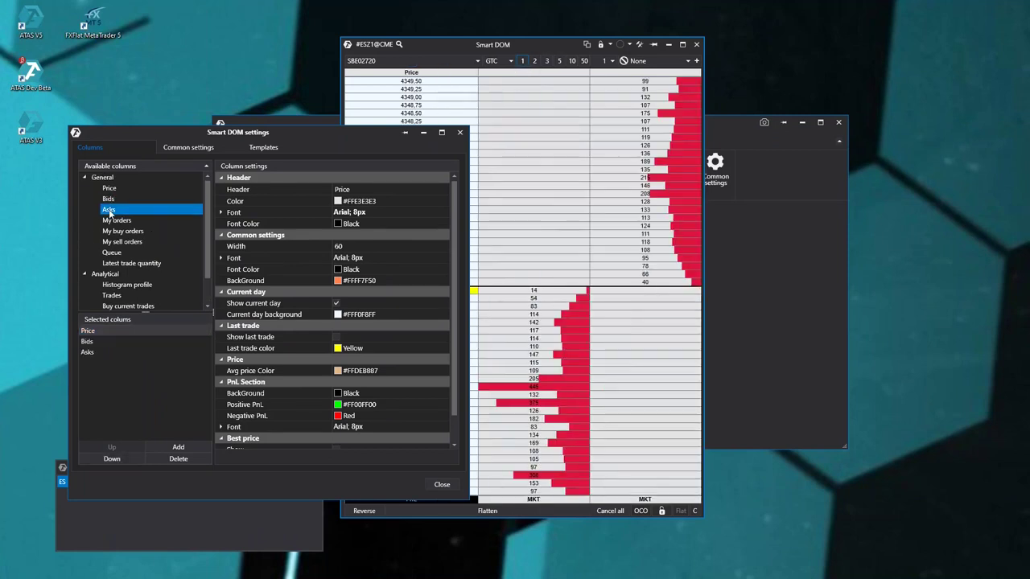
double_click(121, 201)
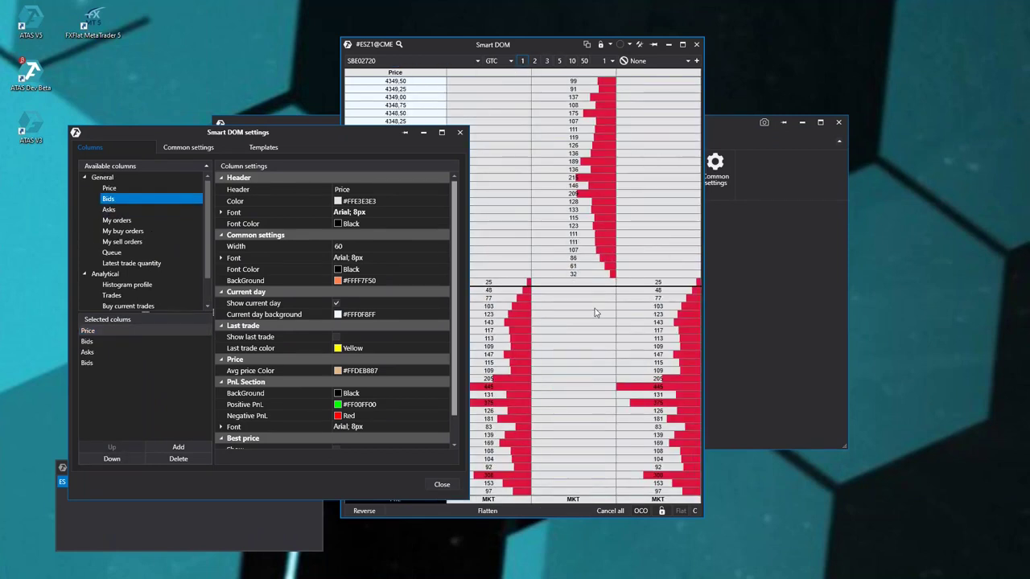
- Add Queue and Histogram profile columns to the Smart DOM and close its settings
left_click_drag(161, 131, 550, 192)
double_click(504, 309)
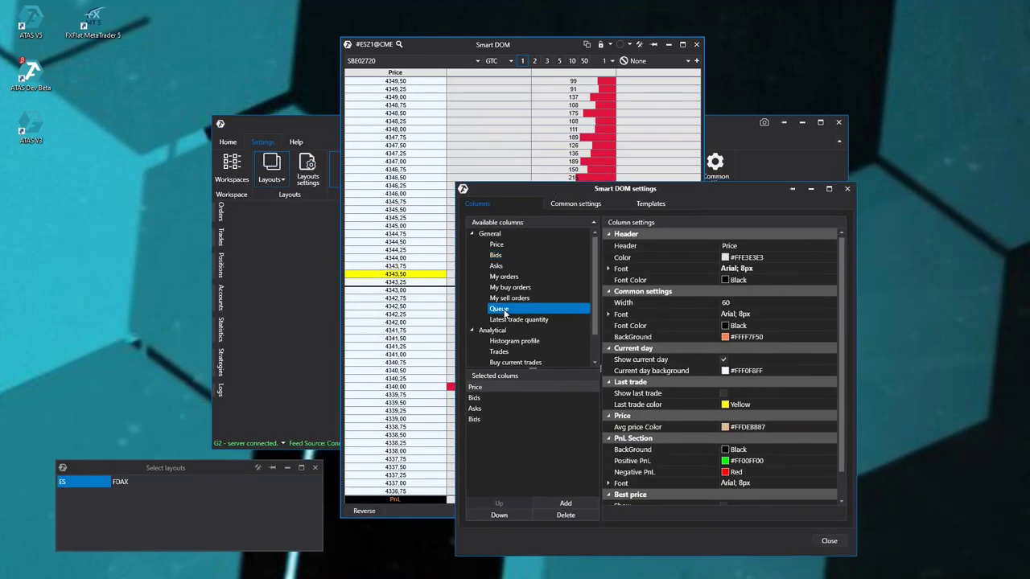
left_click_drag(567, 197, 0, 370)
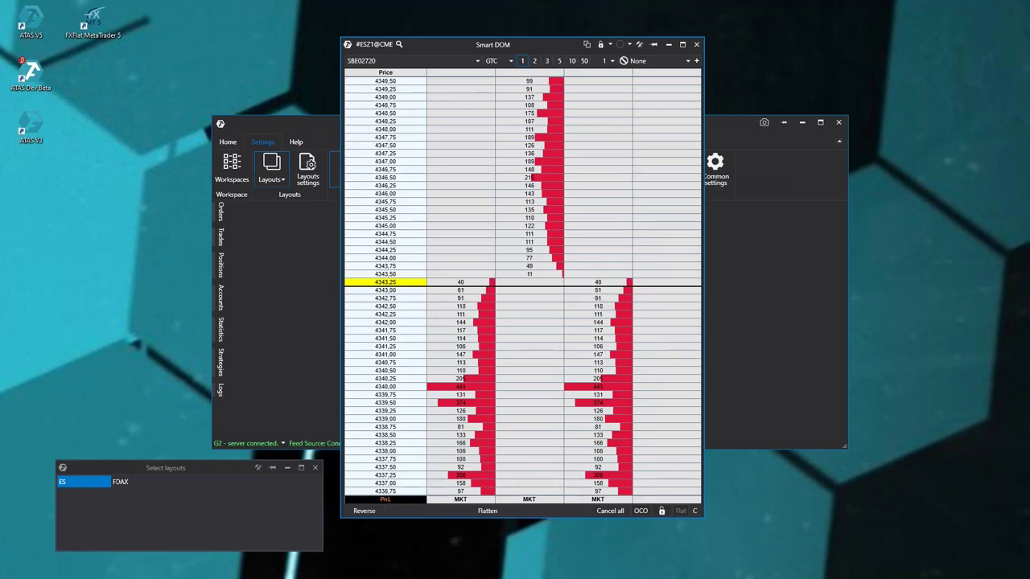
left_click_drag(0, 371, 524, 189)
left_click(677, 529)
- Load the Basic template for the ES Smart DOM and close the settings
right_click(530, 240)
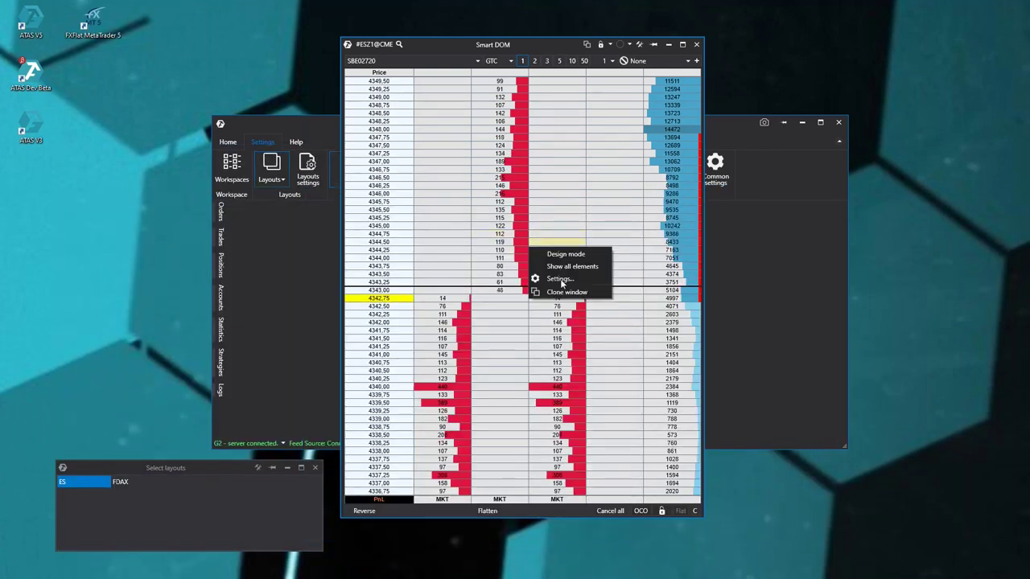
left_click(561, 280)
left_click(518, 113)
left_click(344, 133)
left_click(342, 144)
left_click(692, 133)
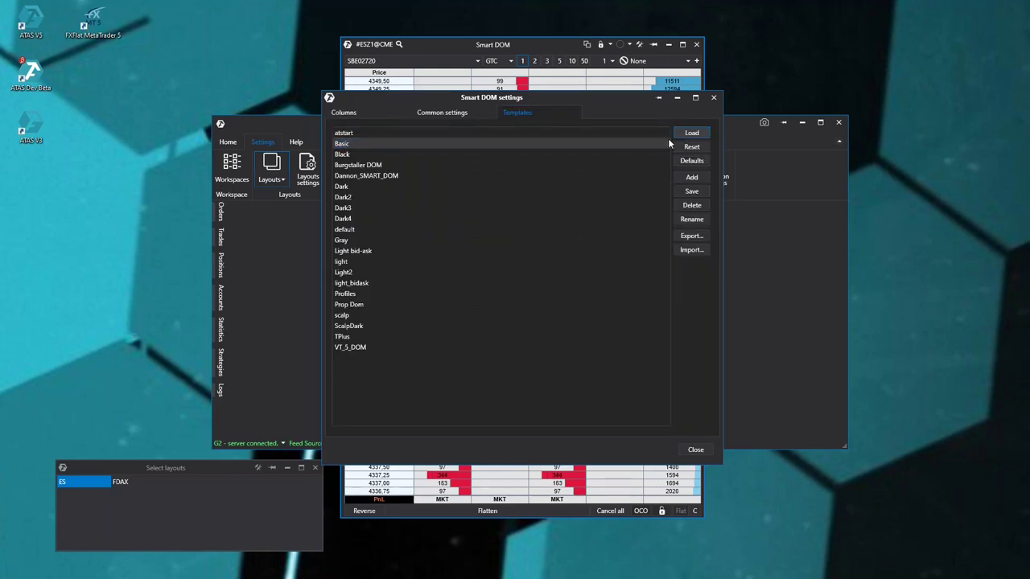
left_click(527, 309)
left_click_drag(603, 105, 808, 129)
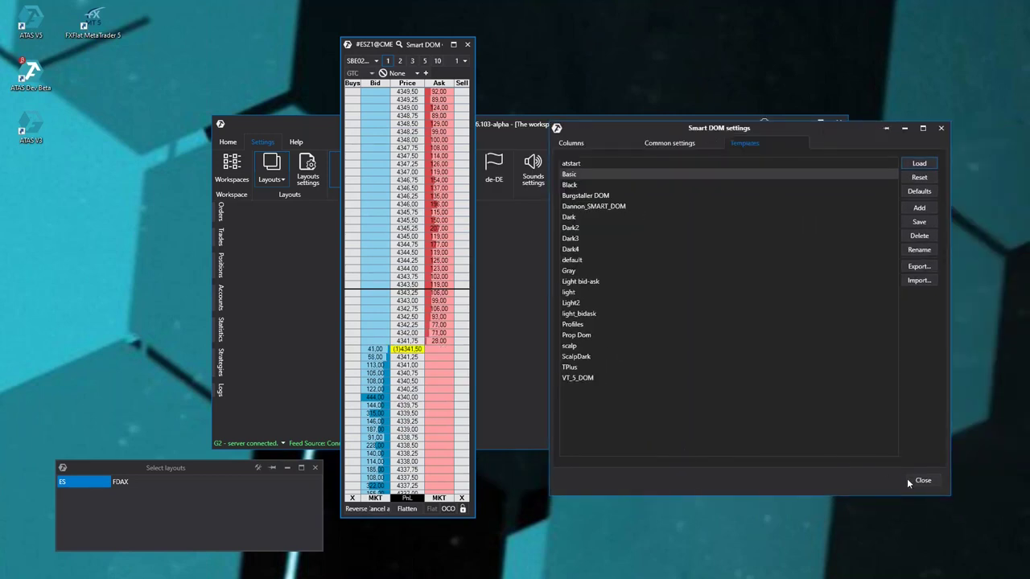
left_click(920, 480)
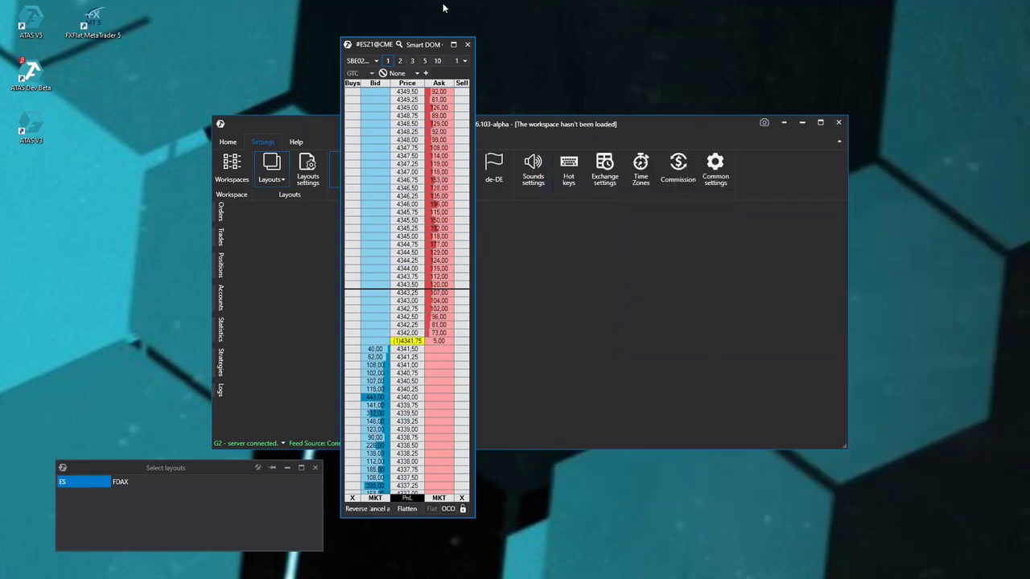
- Move the Smart DOM window to the upper edge of the desktop and widen it so all columns are readable
left_click_drag(347, 44, 383, 9)
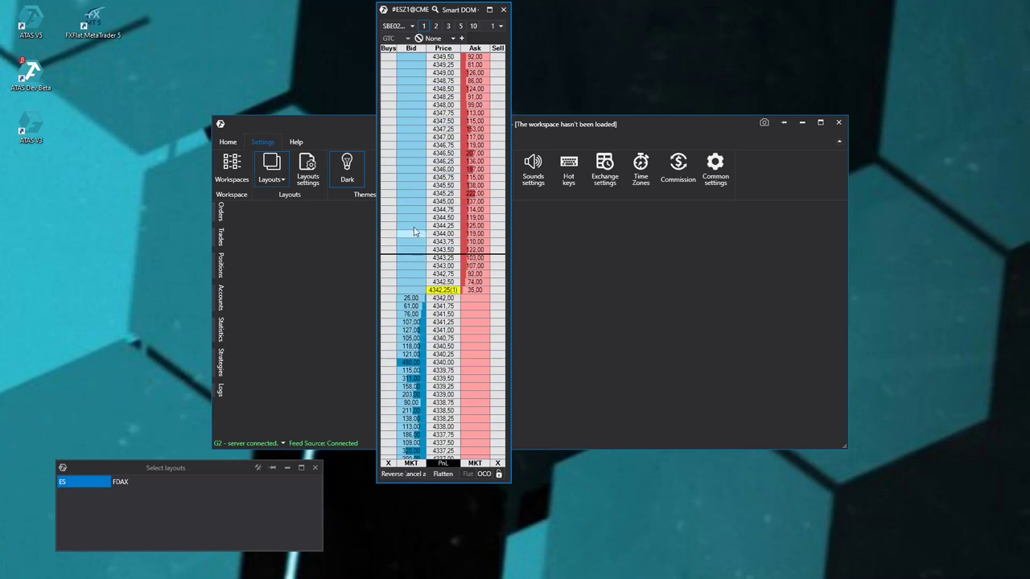
left_click_drag(510, 474, 589, 474)
right_click(486, 275)
left_click(576, 249)
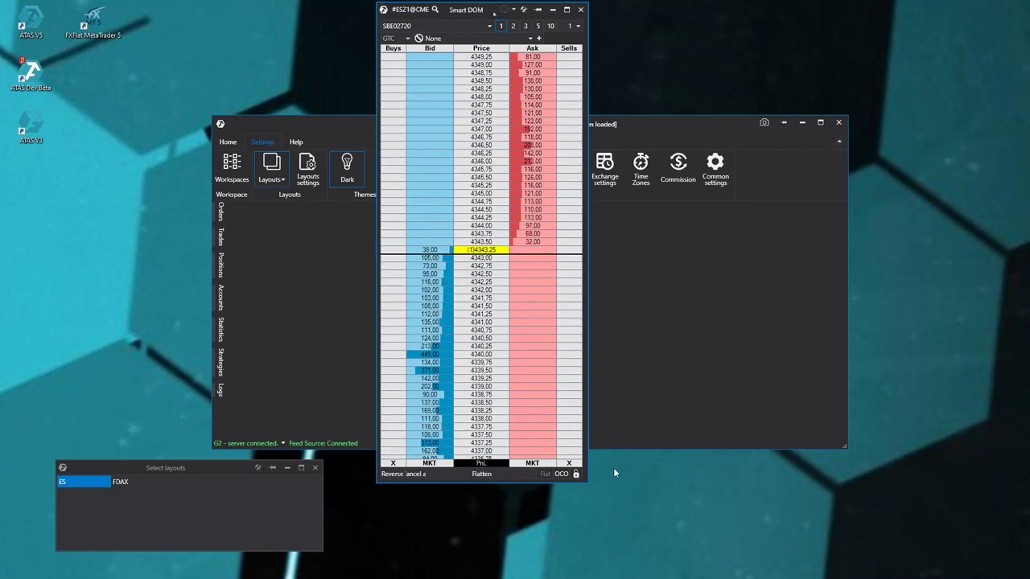
- Add a Histogram profile column to the Smart DOM, keeping the settings window beside the DOM
right_click(519, 464)
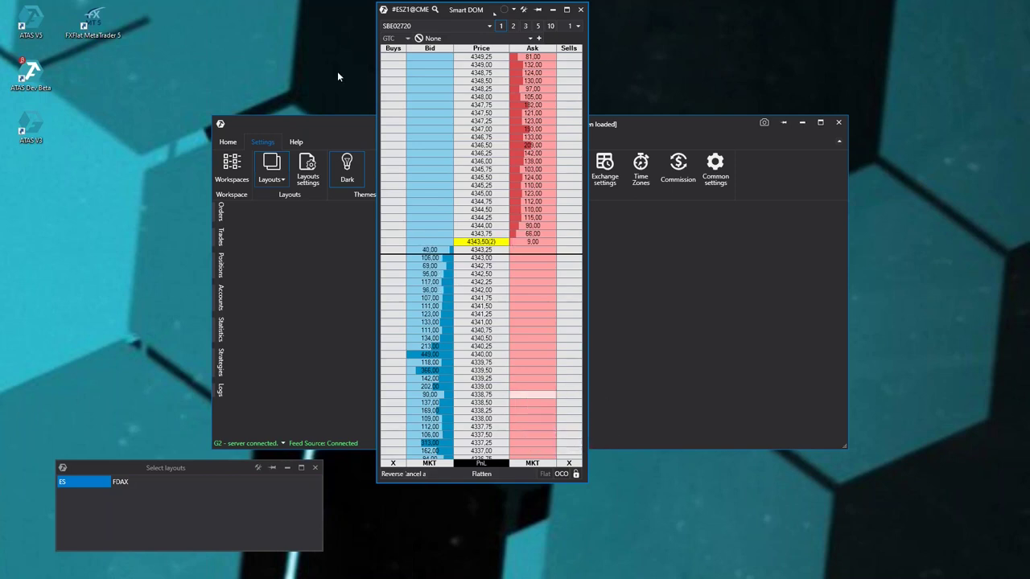
scroll(387, 179, "down", 1)
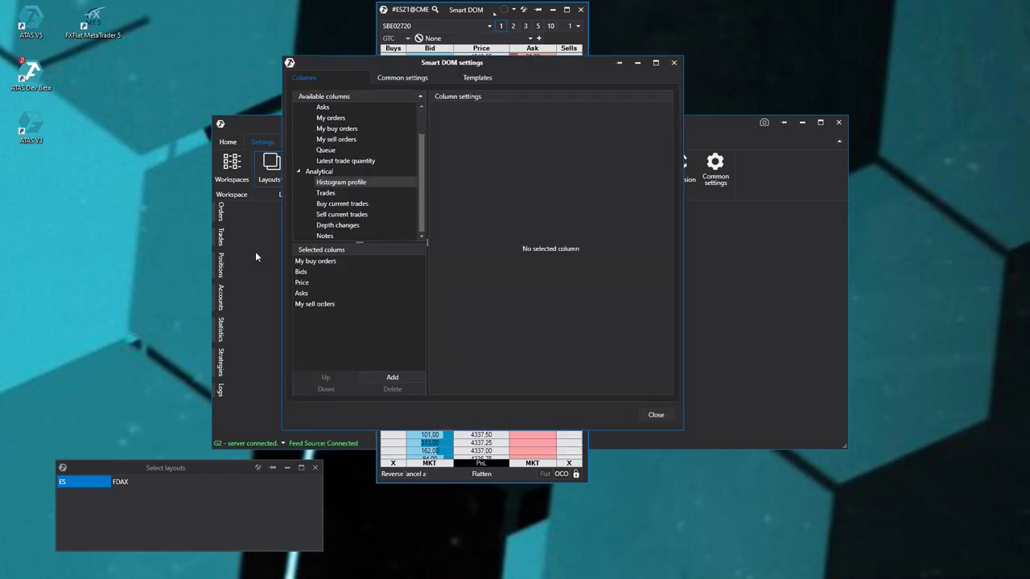
double_click(348, 186)
left_click_drag(499, 71, 286, 81)
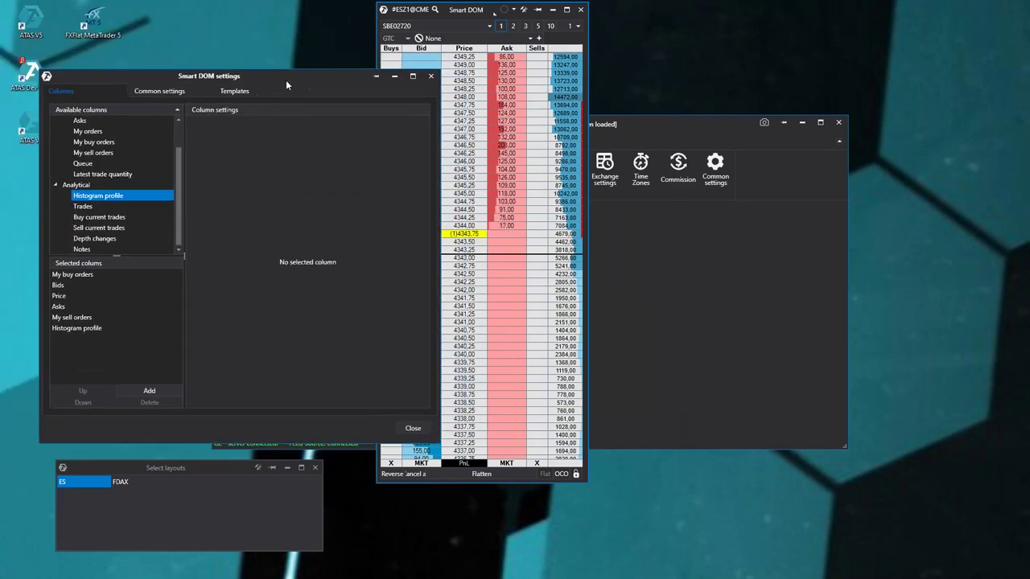
- Review the available interval and type options of the Histogram profile column without changing them
left_click(75, 329)
left_click(326, 157)
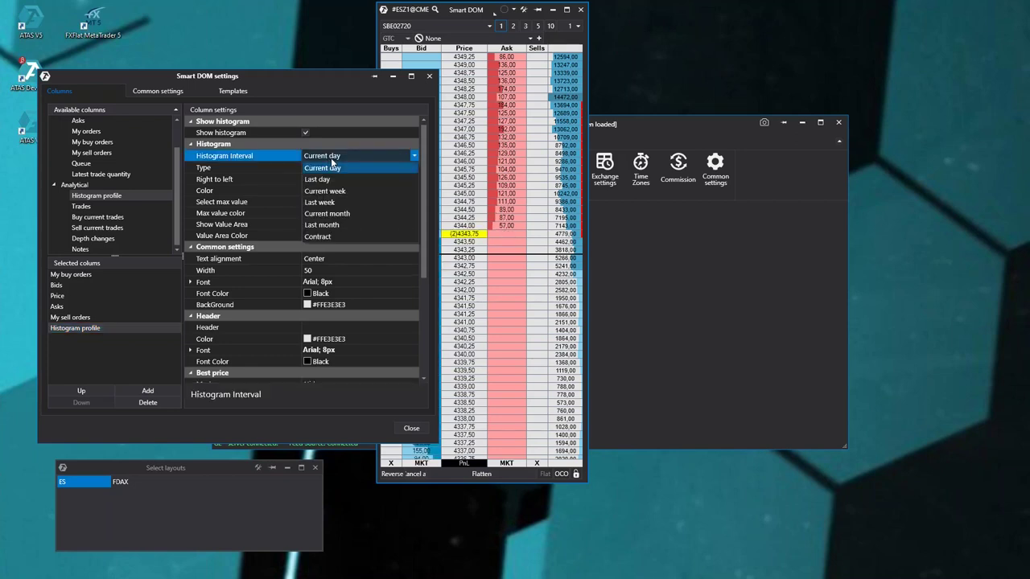
left_click(201, 351)
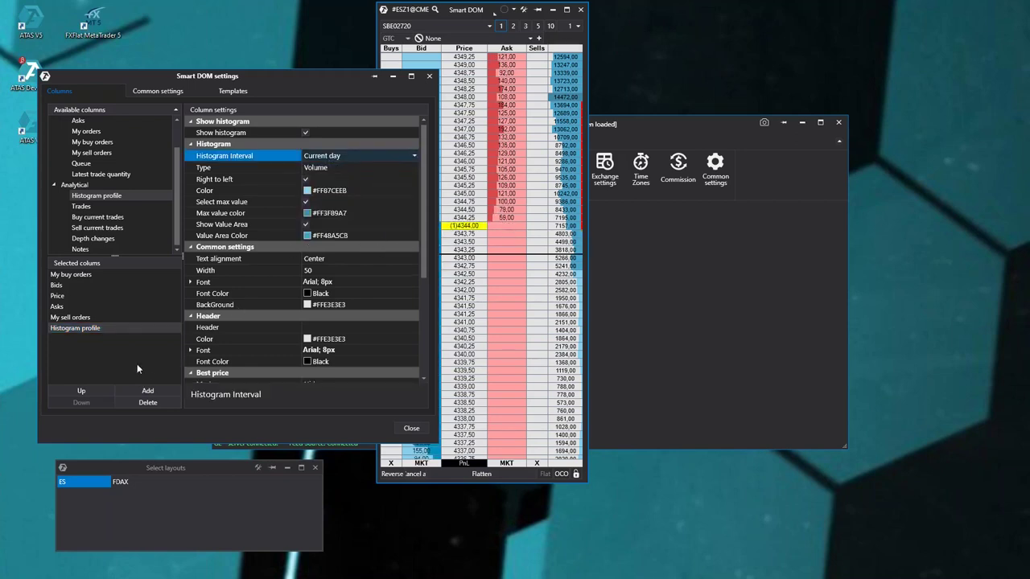
left_click(334, 168)
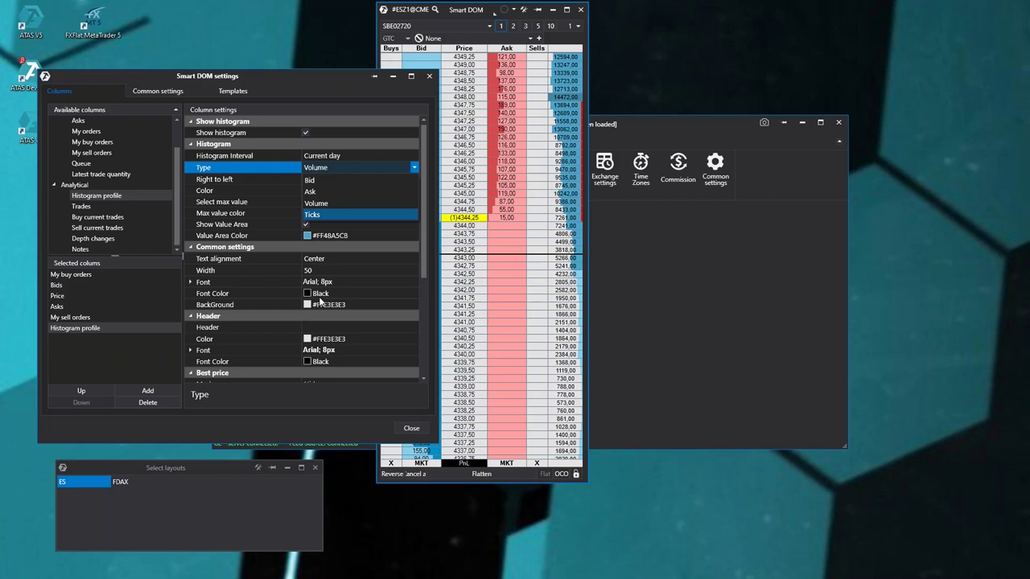
left_click(67, 396)
- Add the Latest trade quantity column to the Smart DOM and close the settings
left_click(97, 195)
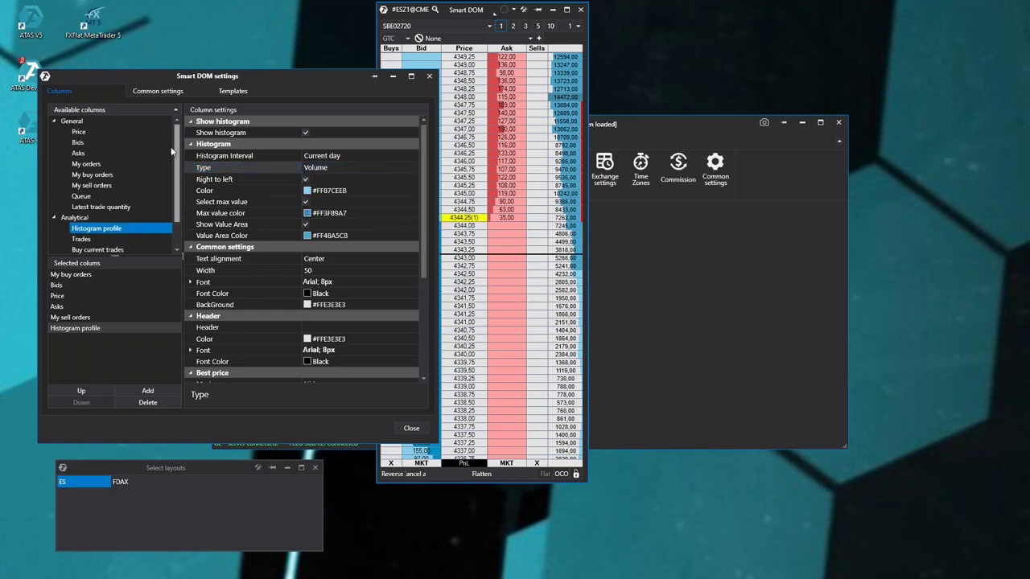
scroll(163, 225, "up", 1)
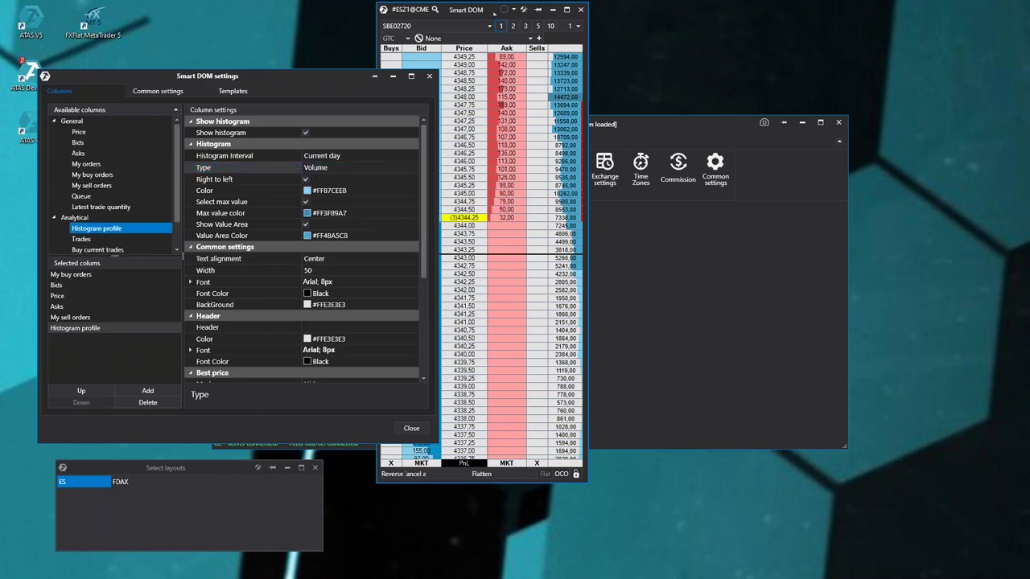
scroll(124, 204, "down", 1)
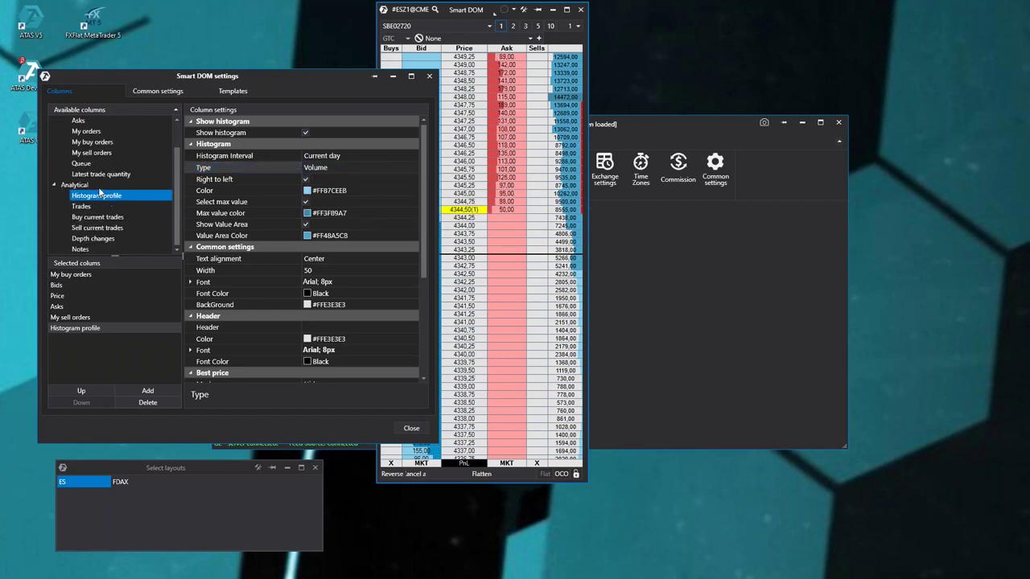
left_click(54, 181)
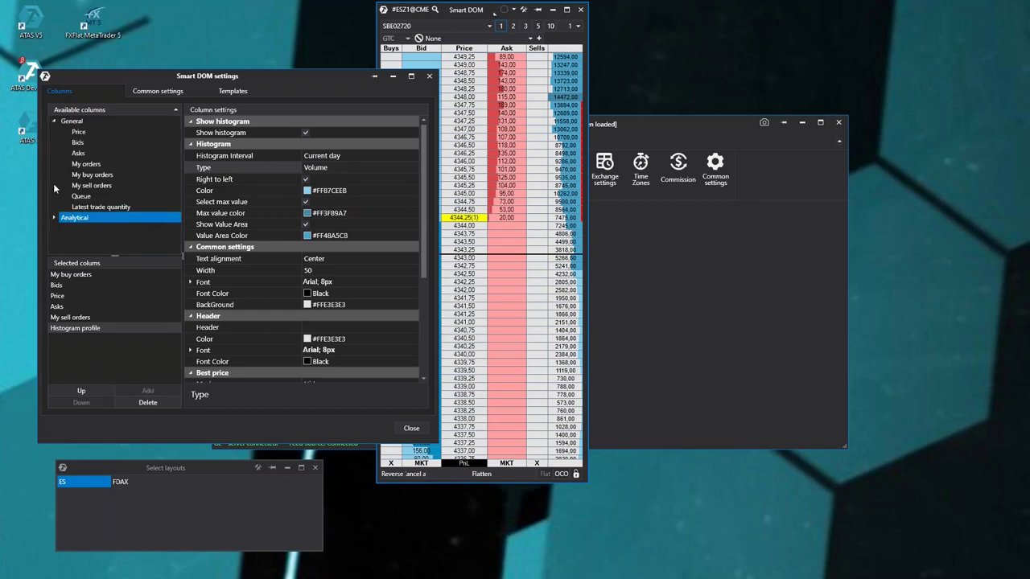
double_click(95, 209)
left_click_drag(323, 80, 928, 315)
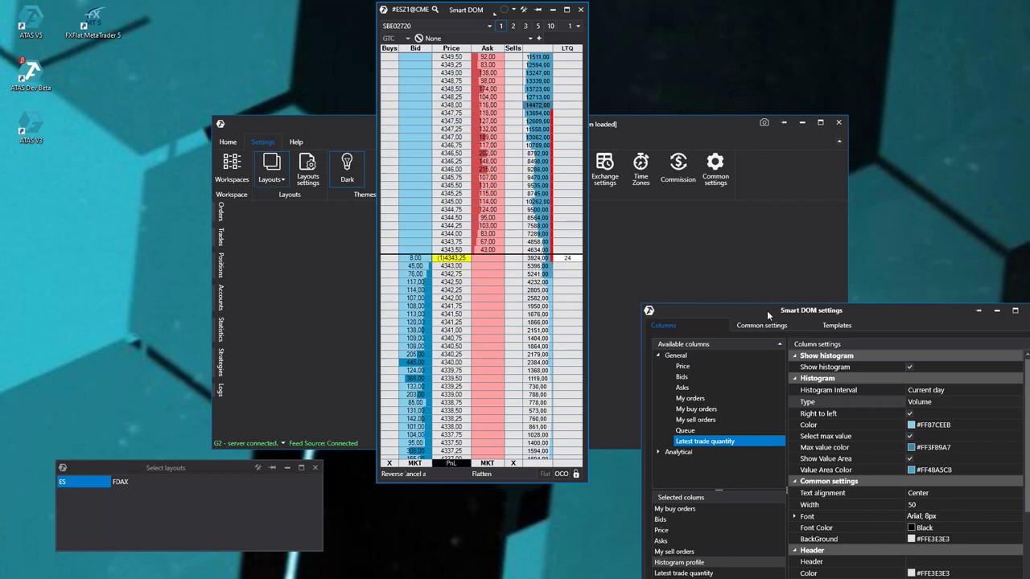
left_click_drag(766, 310, 715, 324)
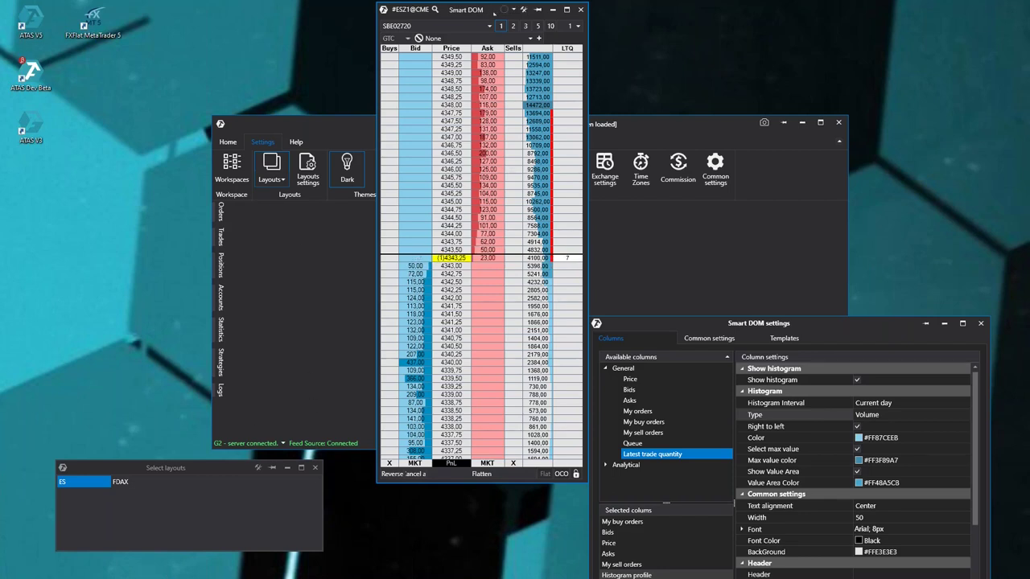
left_click_drag(805, 323, 528, 196)
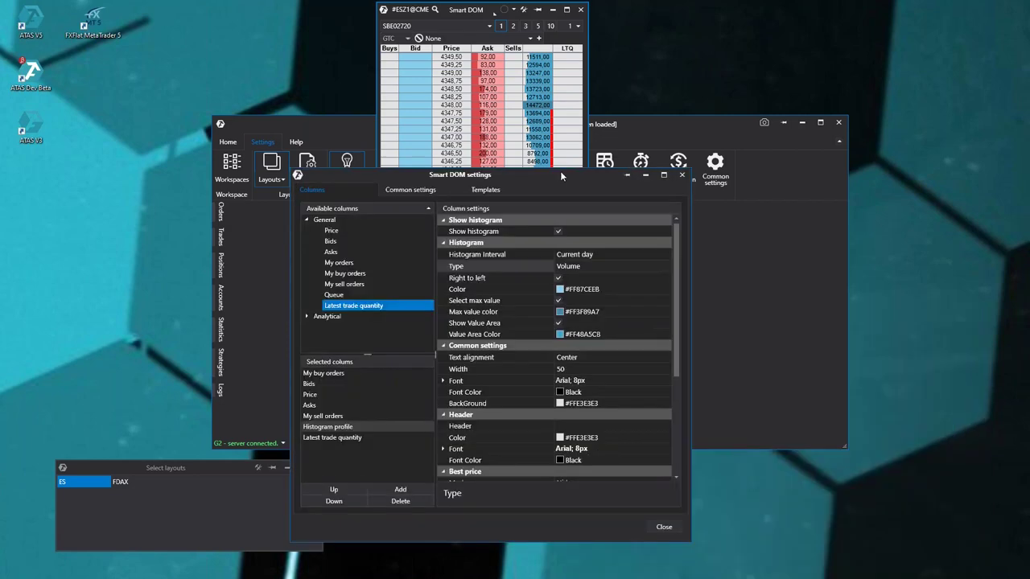
left_click(664, 524)
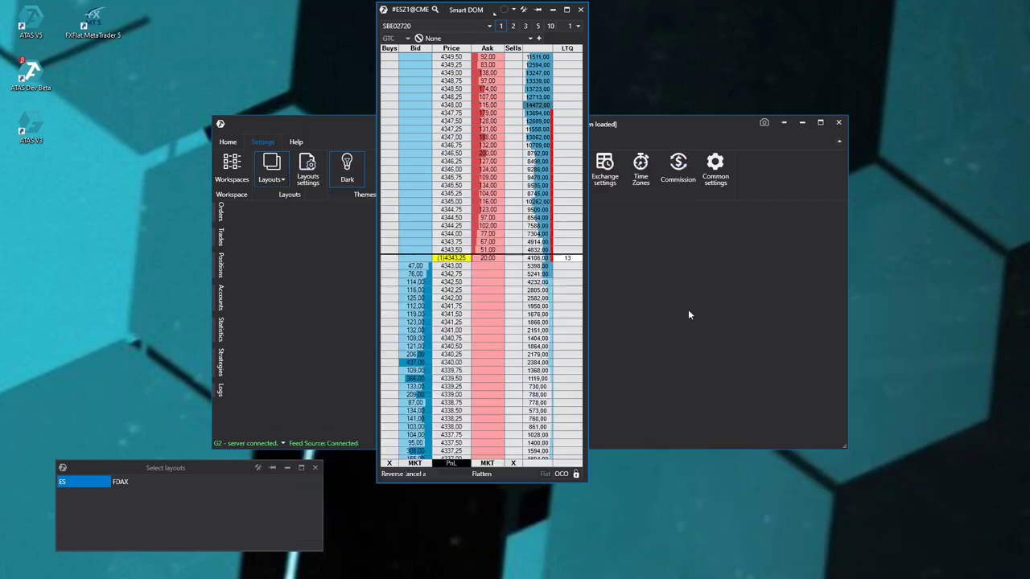
- Open a new chart for #ESZ1@CME
left_click(228, 142)
left_click(227, 169)
double_click(470, 177)
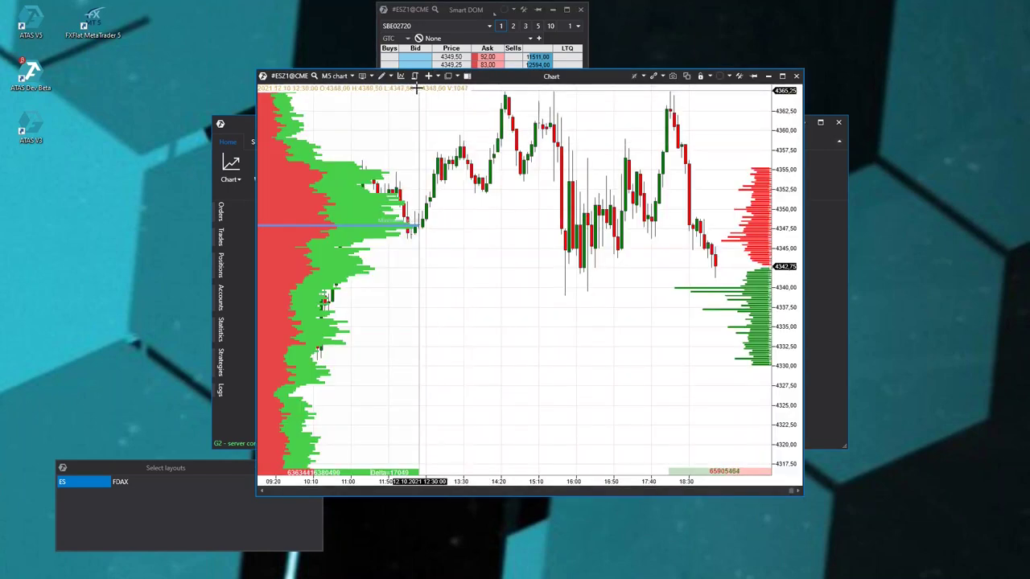
- Draw a rectangle on the ES M5 chart from about 13:00 to 18:10, between about 4341 and 4357,50
left_click(382, 75)
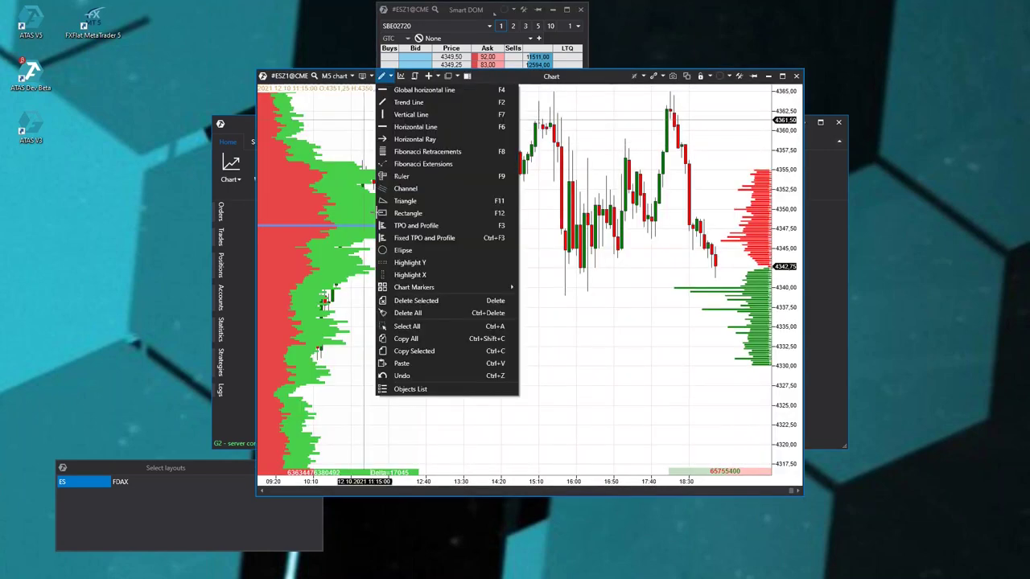
left_click(416, 213)
left_click_drag(436, 151, 671, 277)
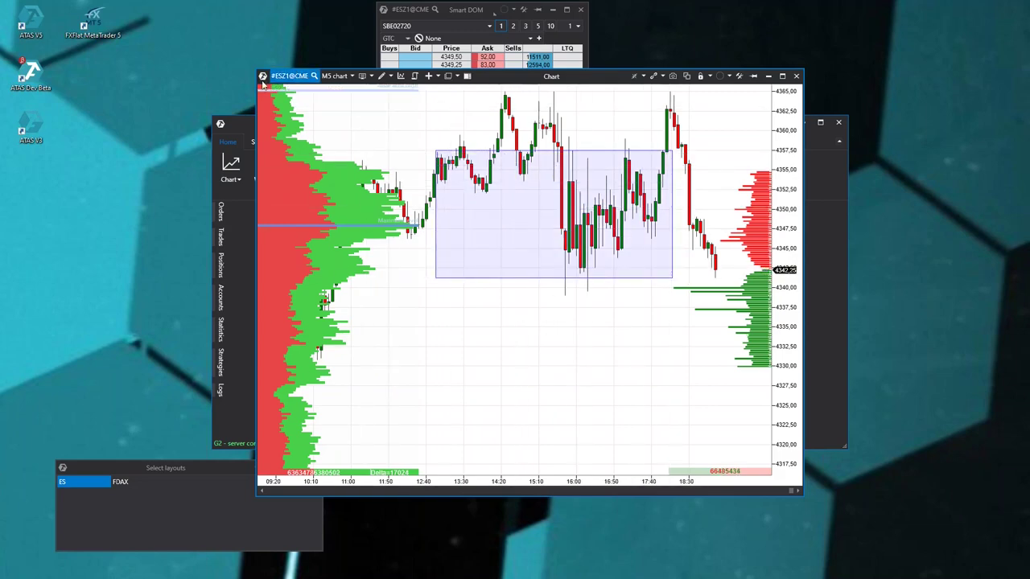
- Switch the chart's instrument to #FDAXZ1@EUREX and back to #ESZ1@CME
left_click(290, 76)
double_click(453, 184)
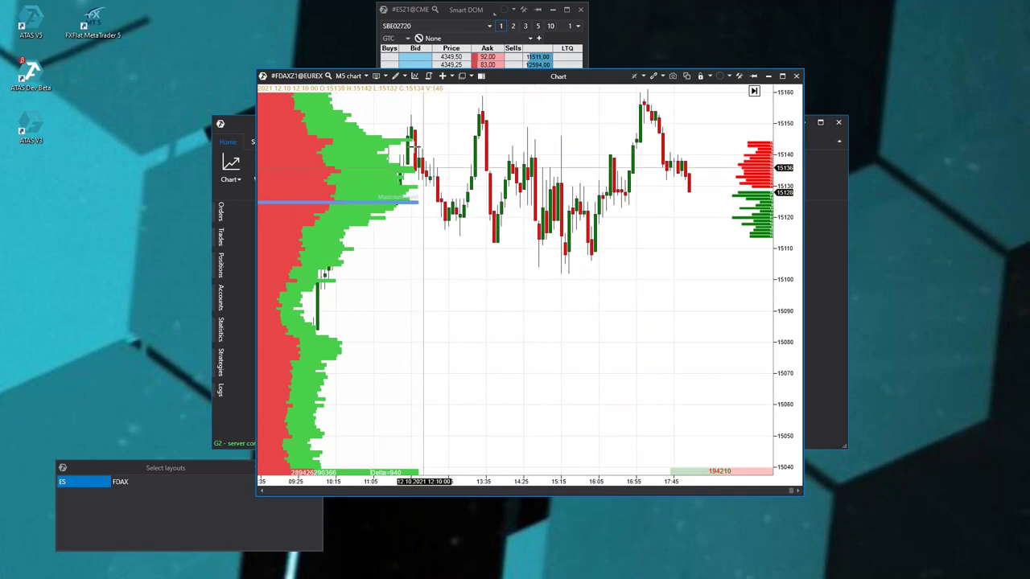
left_click(288, 76)
double_click(434, 174)
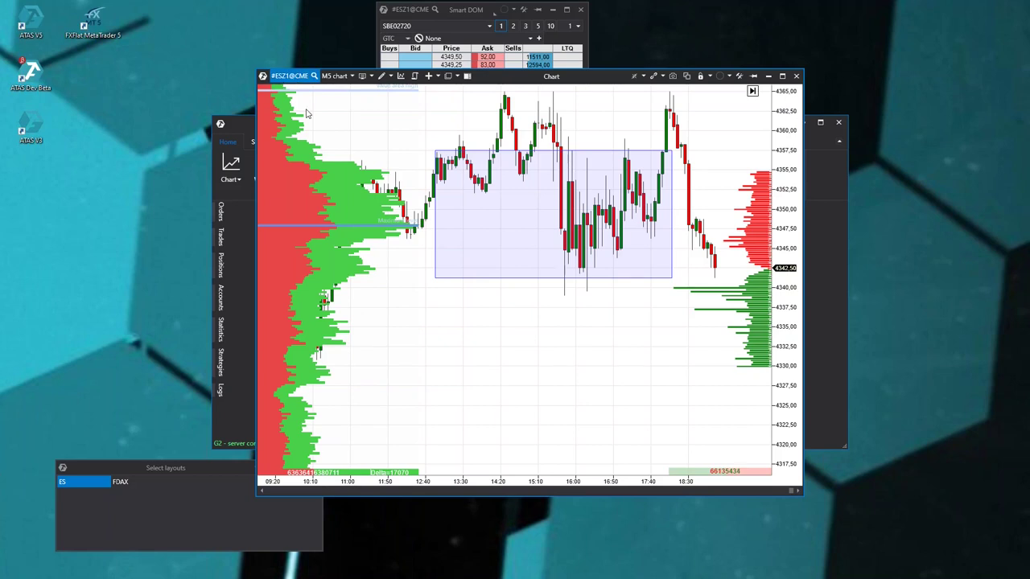
left_click(295, 77)
left_click(653, 129)
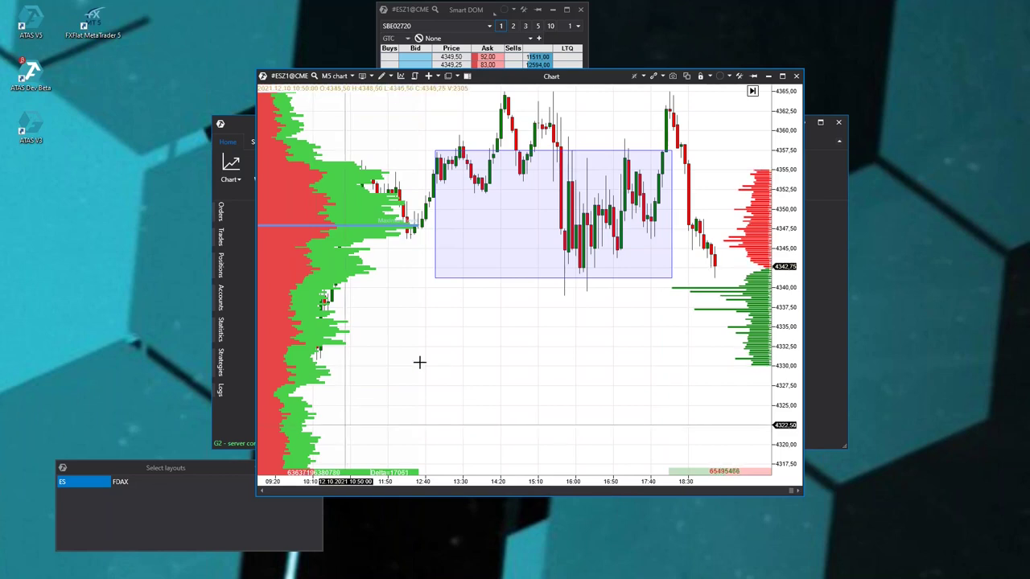
- Move the rectangle down to between about 4334 and 4350,50, and rearrange the chart and main windows on the desktop
left_click_drag(467, 242, 434, 322)
left_click_drag(555, 76, 555, 246)
left_click(729, 120)
left_click_drag(692, 124, 789, 90)
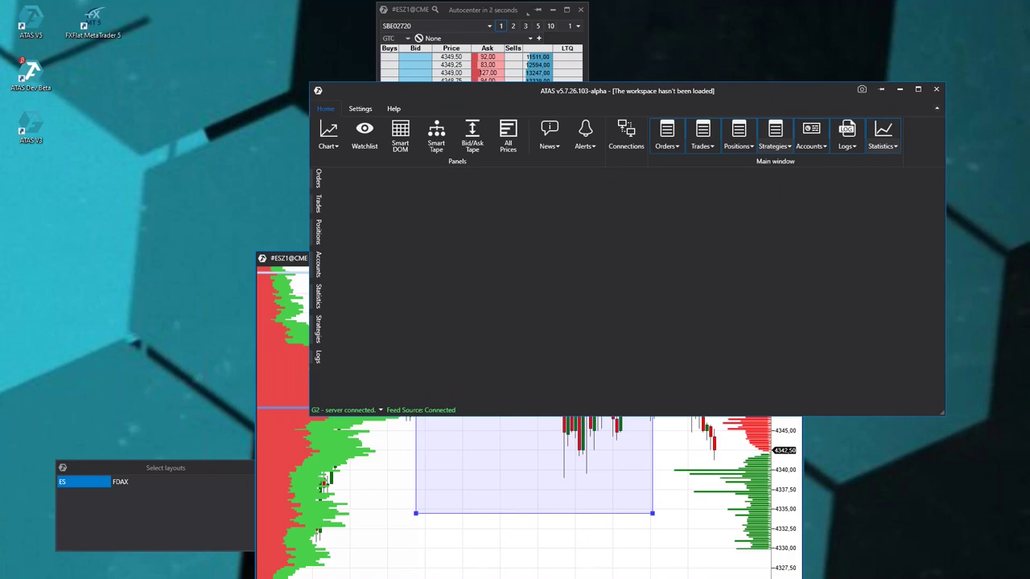
left_click(669, 421)
left_click_drag(613, 266, 537, 126)
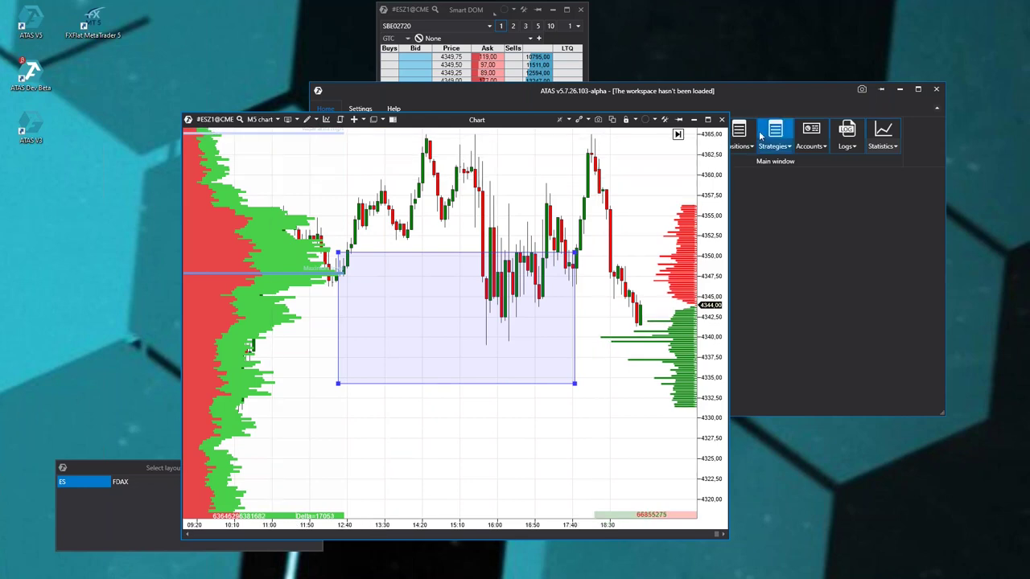
- Close the ES chart, the Smart DOM and the Select layouts window, and show the main window's settings
left_click(721, 119)
left_click(580, 9)
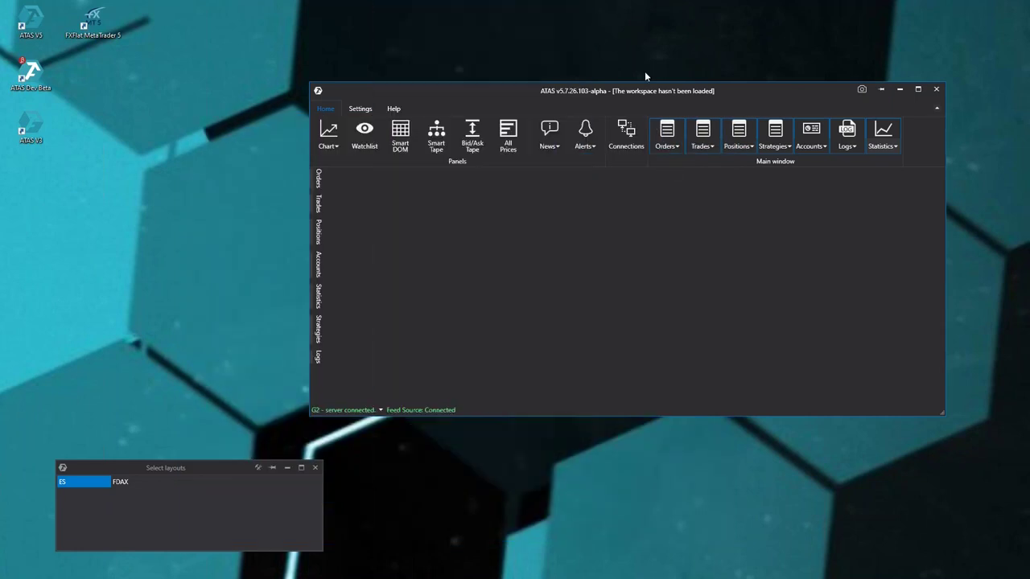
left_click(319, 470)
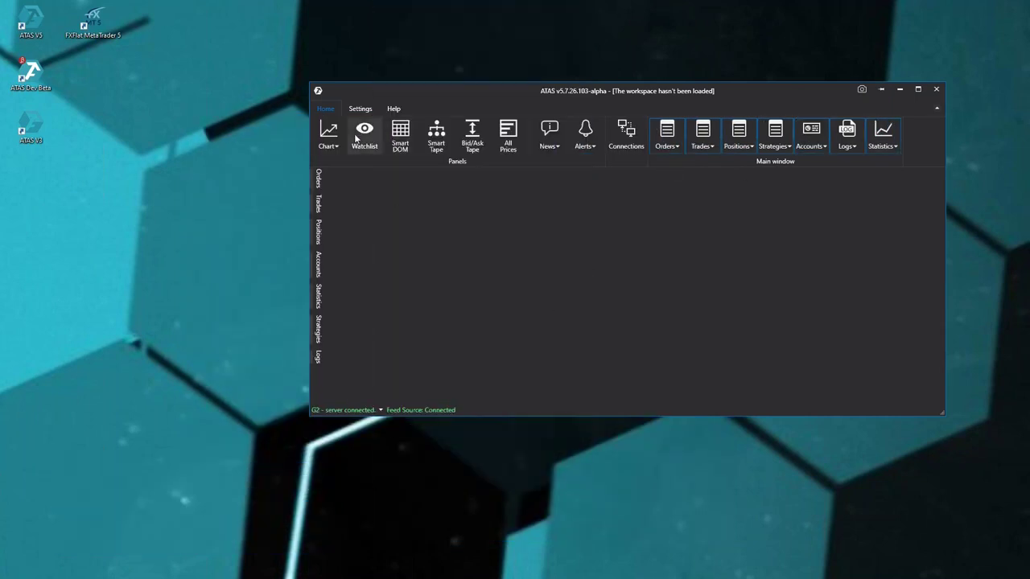
left_click(359, 110)
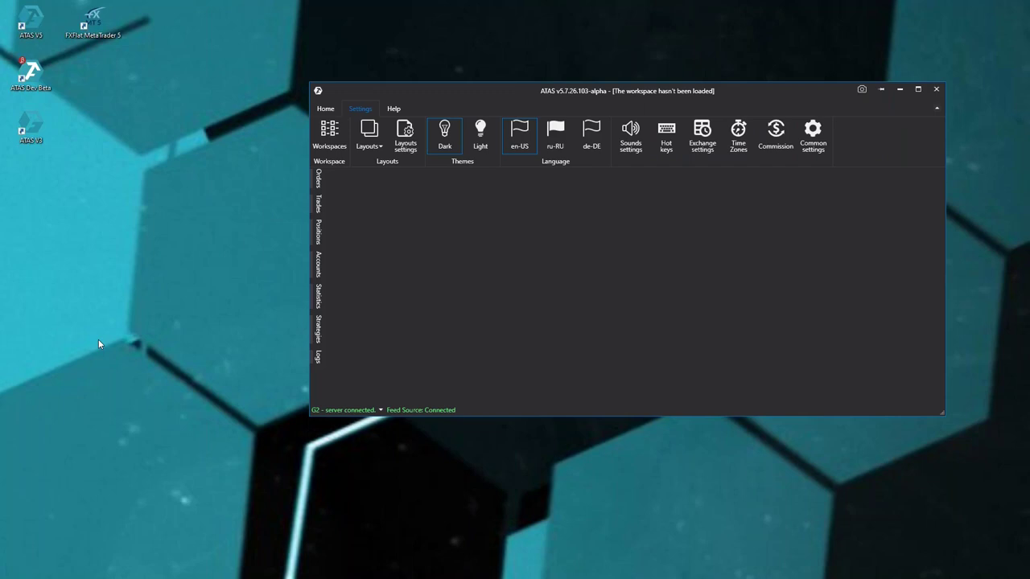